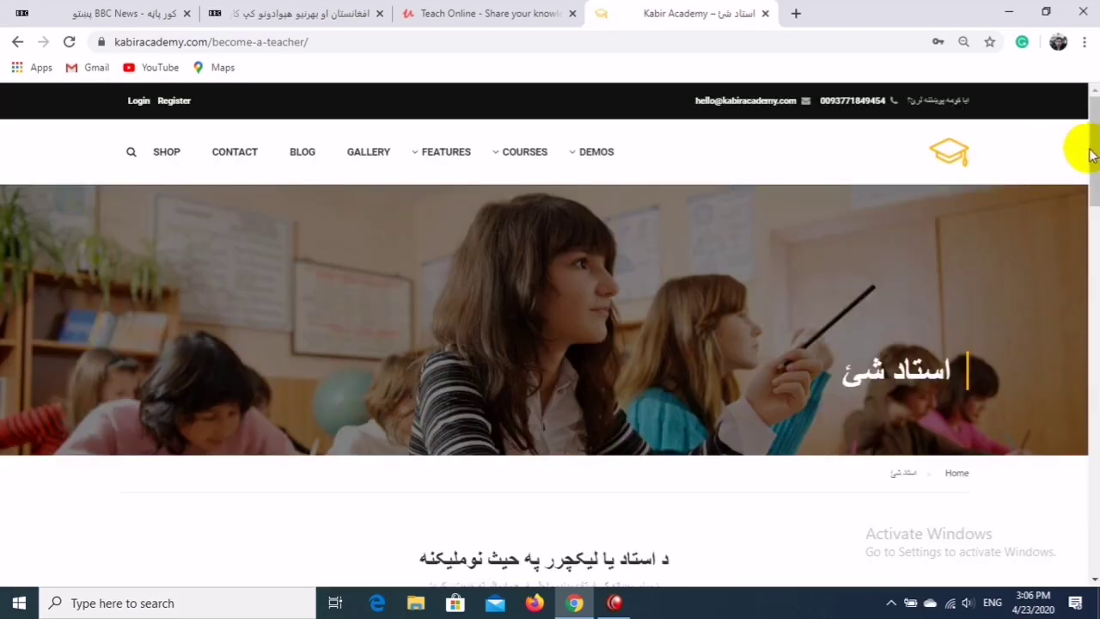
- Examine the teacher rules and the information about starting with courses on the become-a-teacher page
left_click_drag(1088, 142, 1094, 388)
left_click(715, 191)
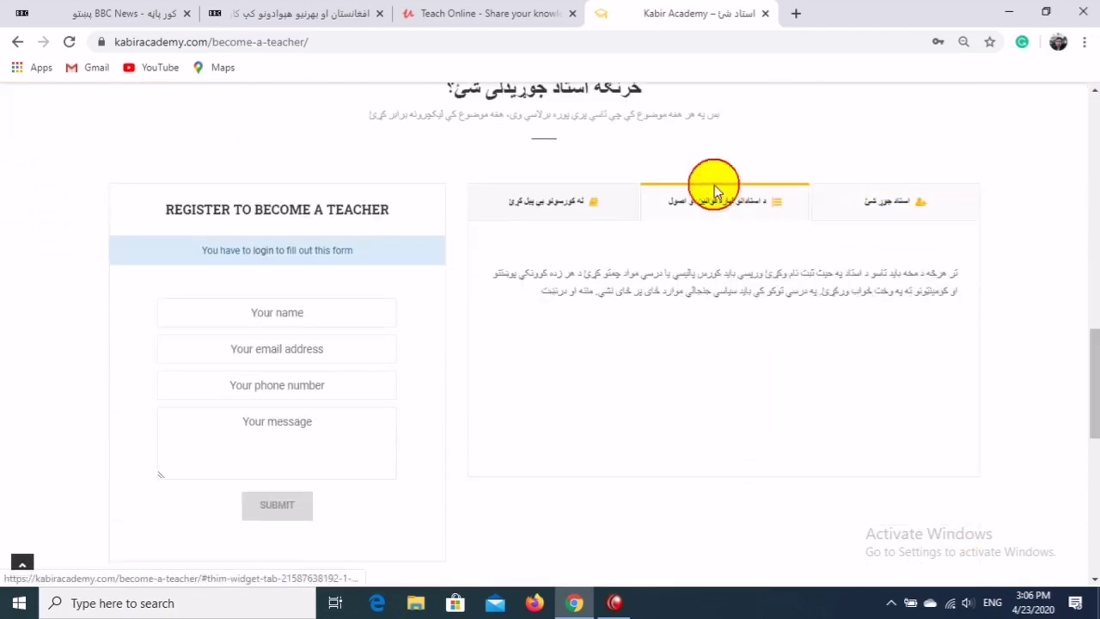
left_click(560, 202)
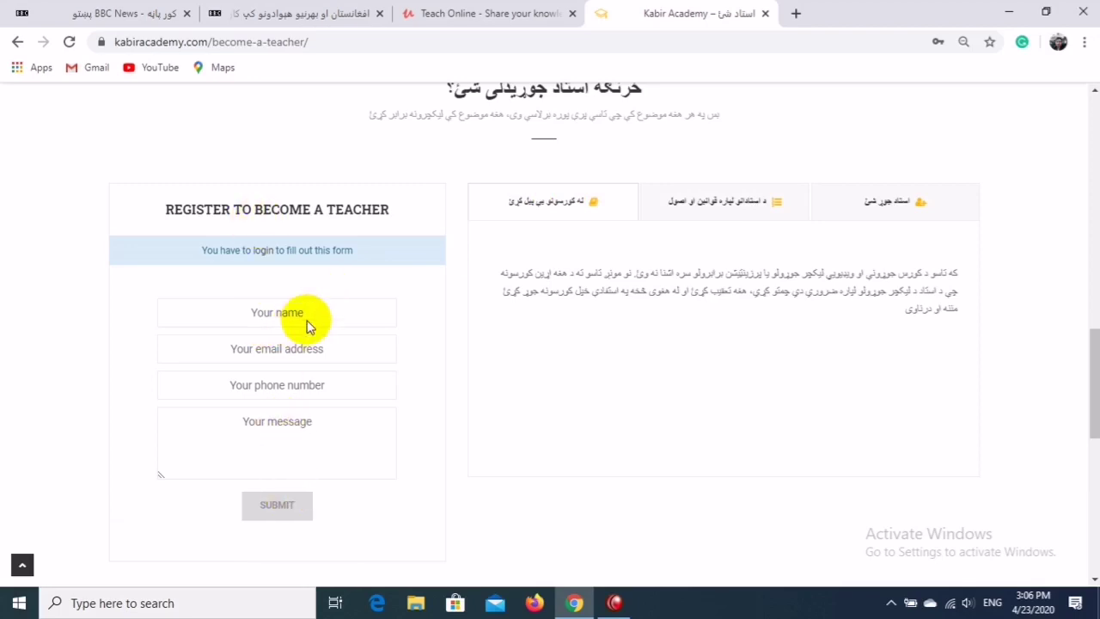
- View the site login form, switch to the new-account registration form, and close it
left_click_drag(1088, 380, 1091, 138)
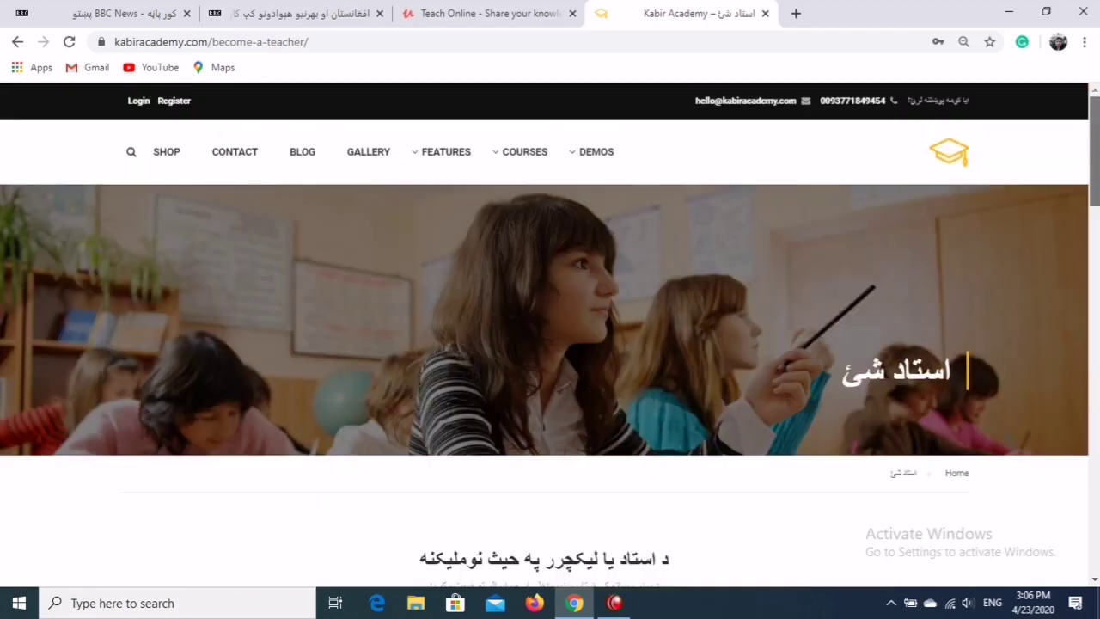
left_click(138, 102)
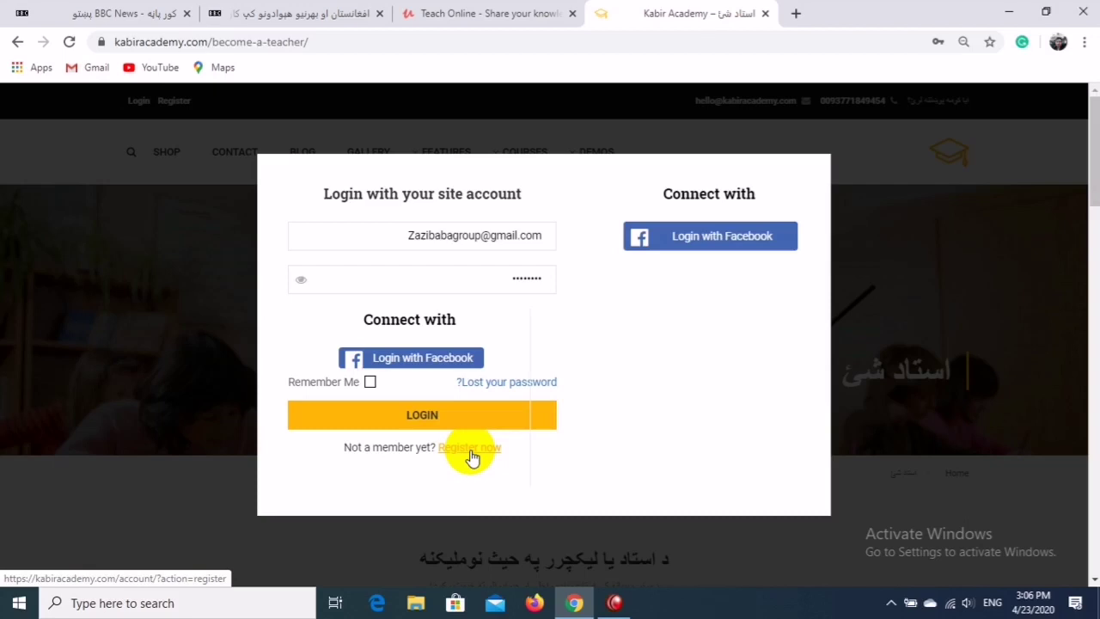
left_click(471, 449)
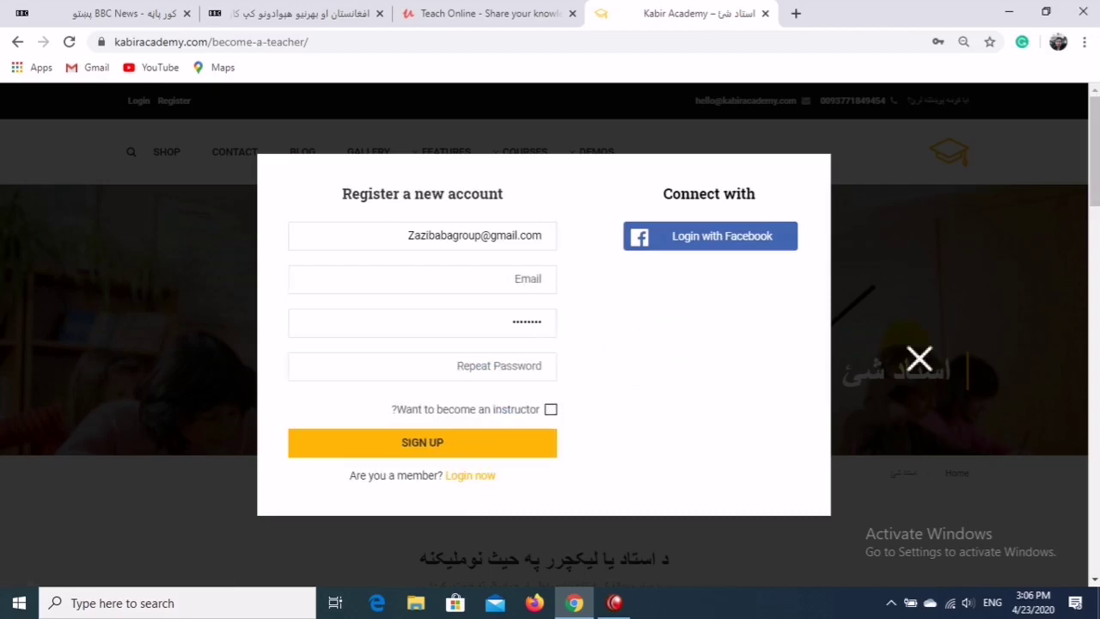
left_click(916, 357)
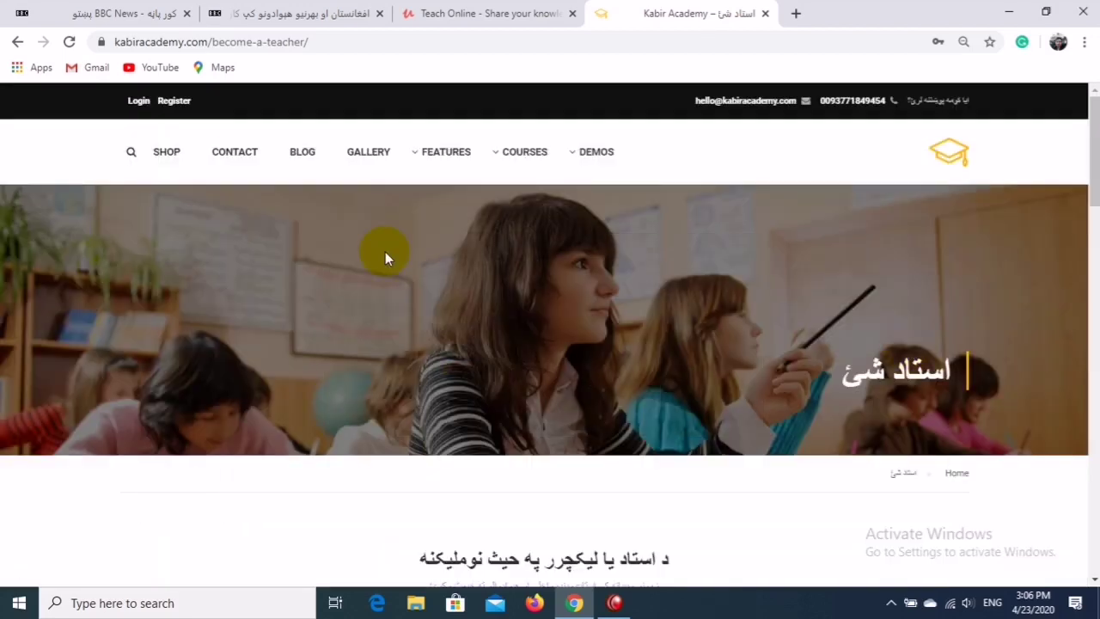
- In the registration form, toggle the option to become an instructor on and off, and log in with Facebook instead
left_click(181, 105)
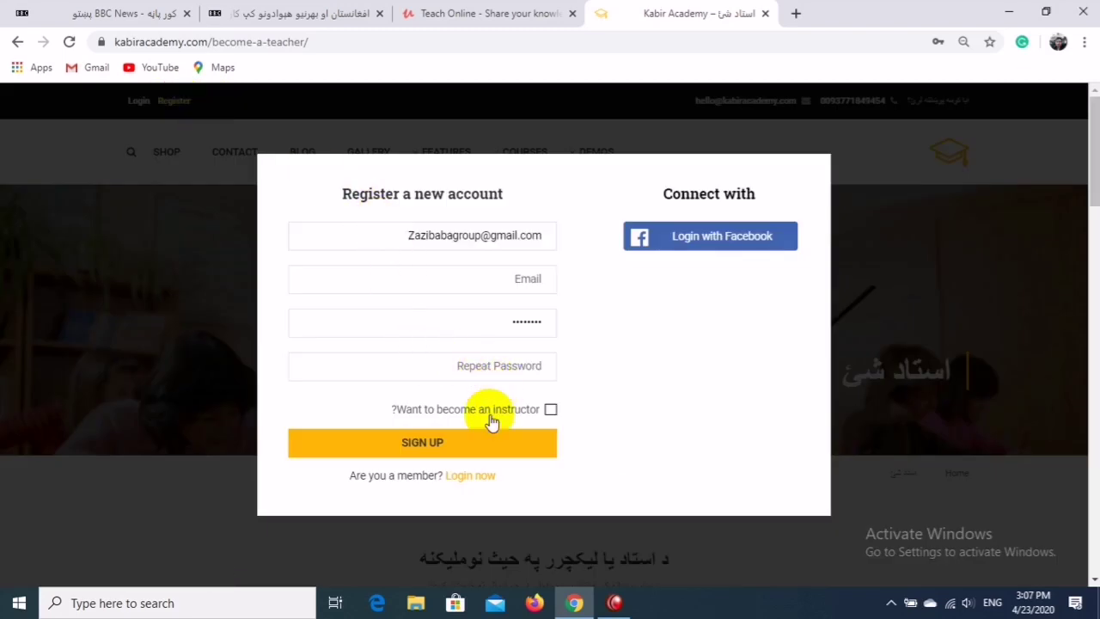
left_click(550, 411)
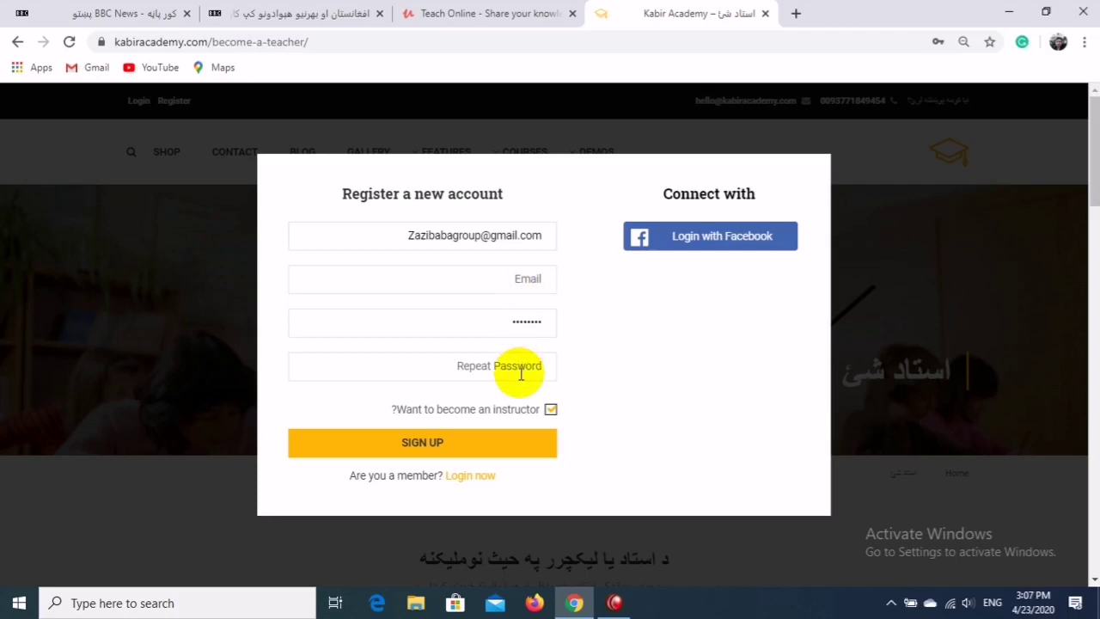
left_click(552, 411)
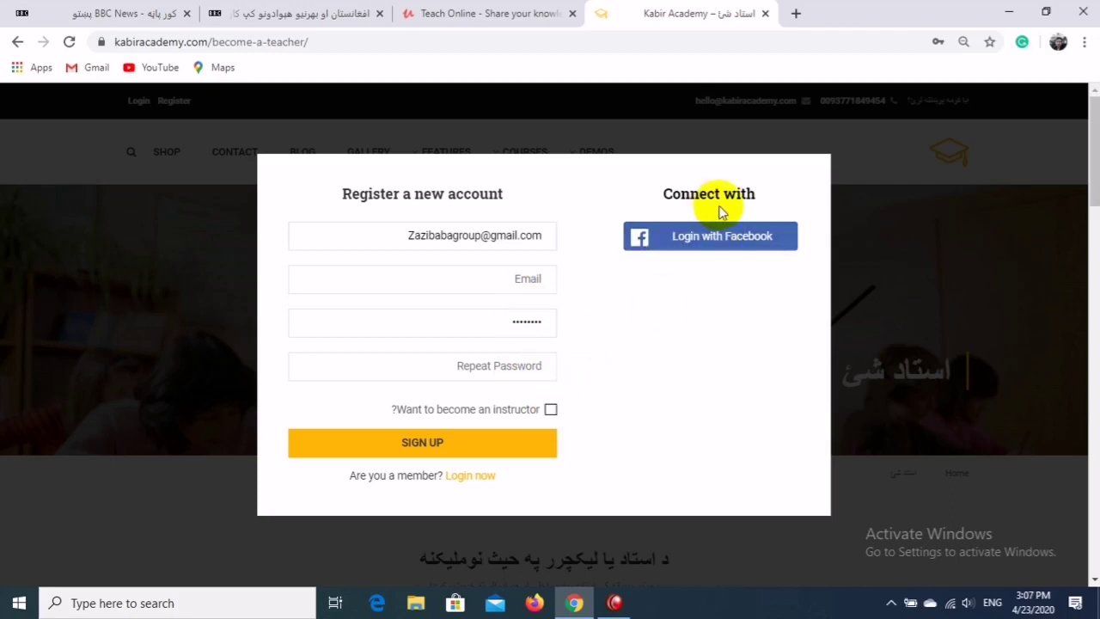
left_click(720, 241)
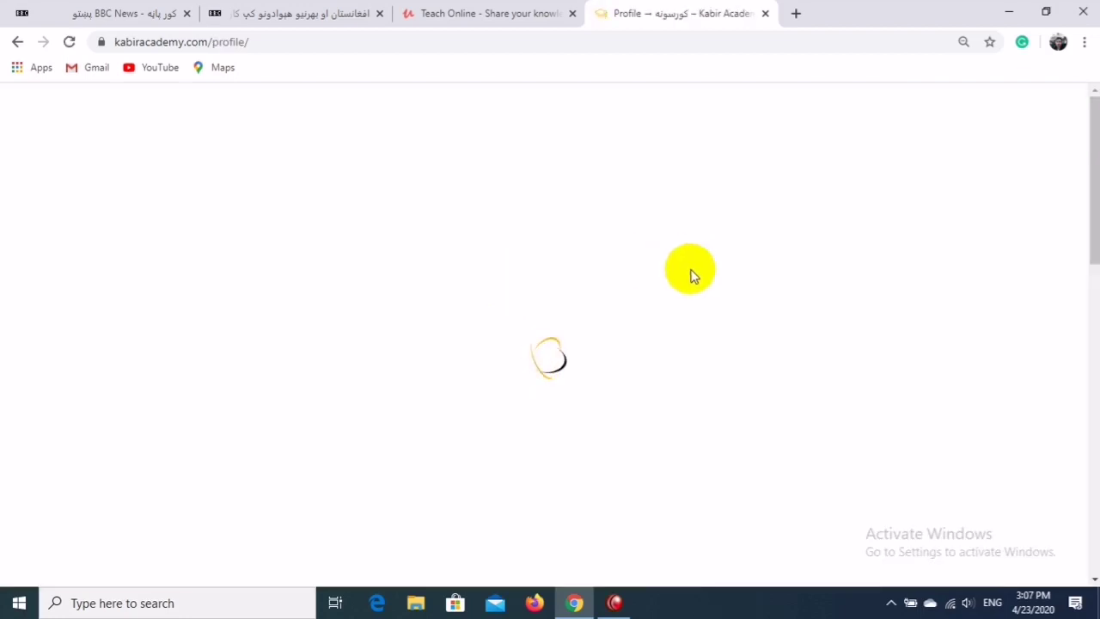
- Look over the owned courses on the profile page and list the purchased courses
scroll(1080, 177, "down", 2)
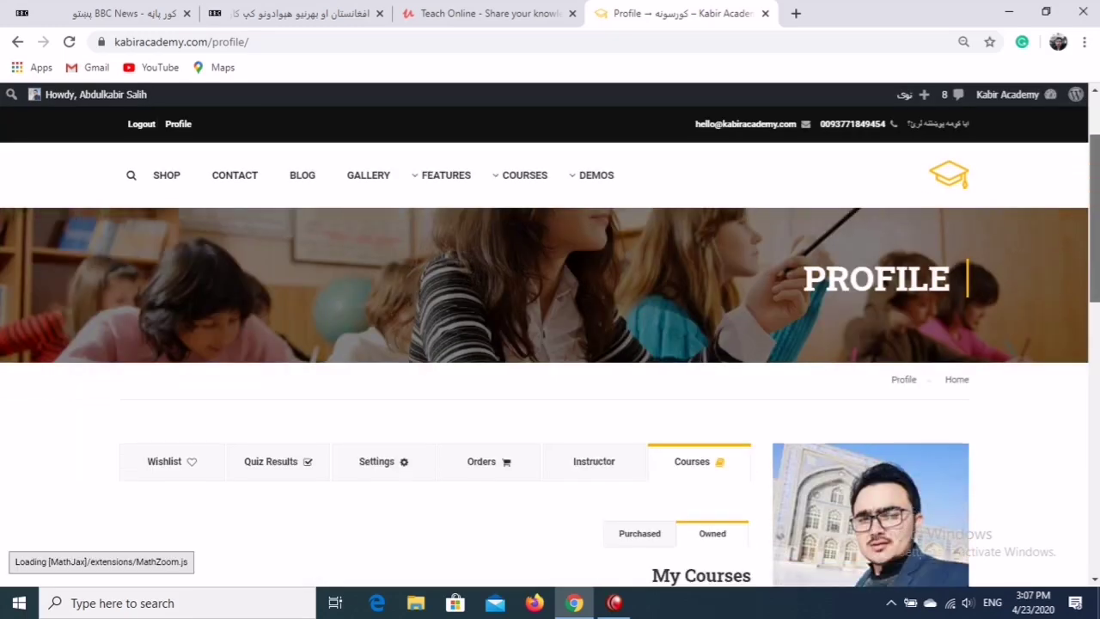
scroll(545, 336, "down", 2)
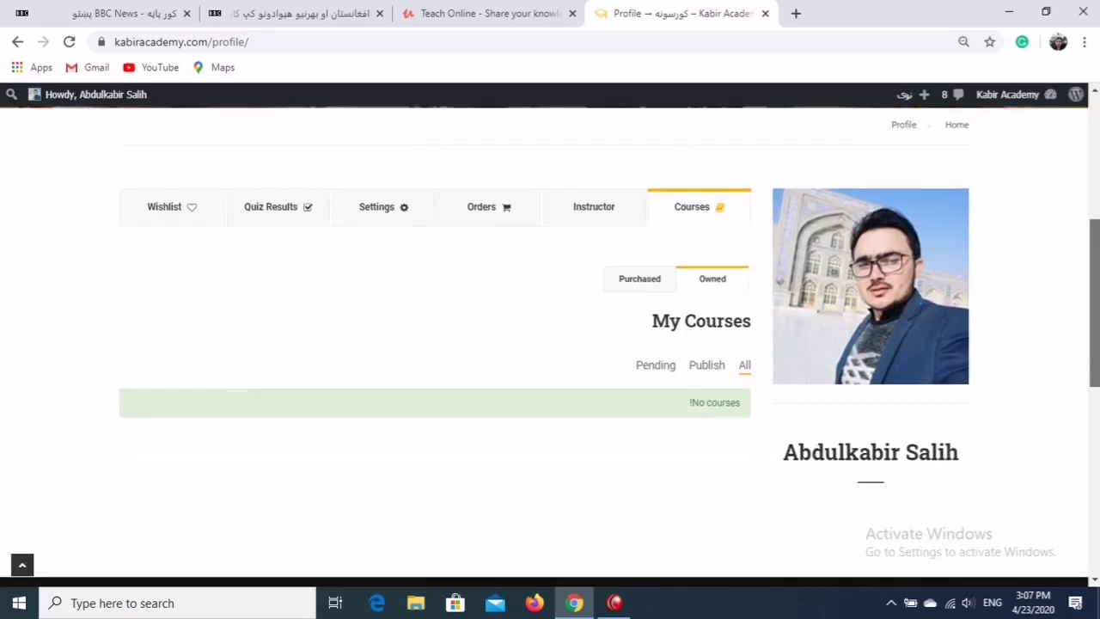
left_click_drag(1089, 297, 1083, 275)
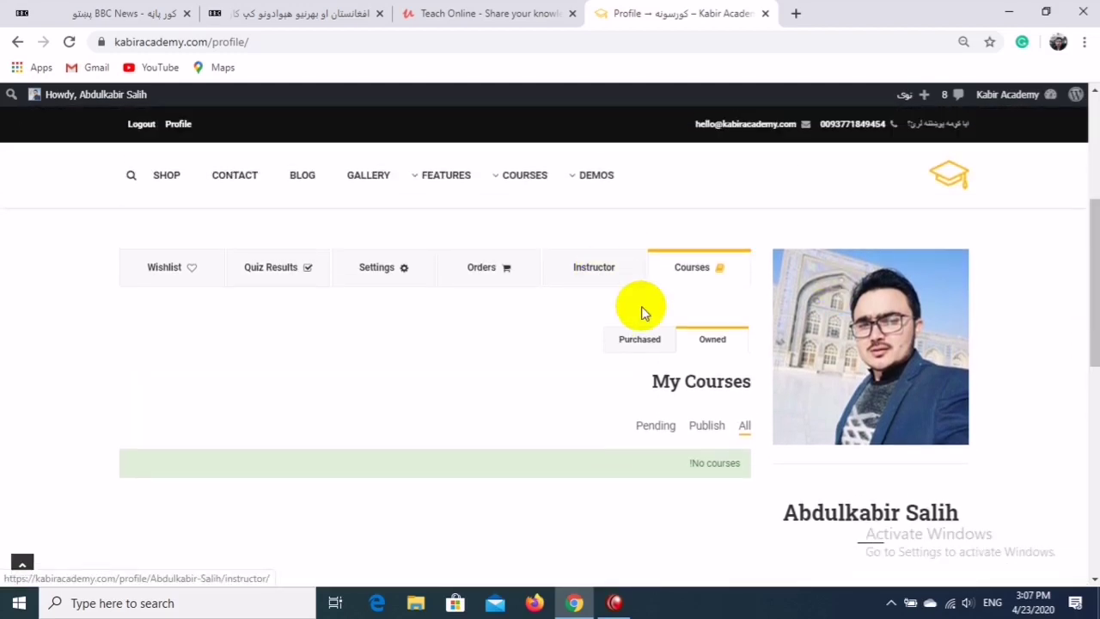
left_click(638, 342)
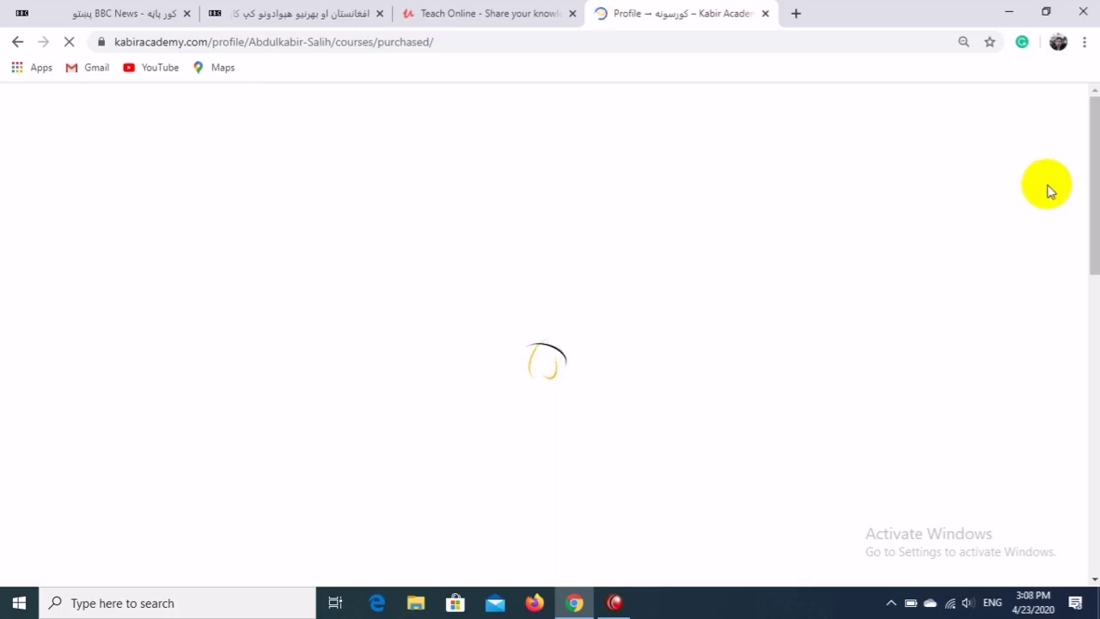
left_click_drag(1097, 187, 1016, 287)
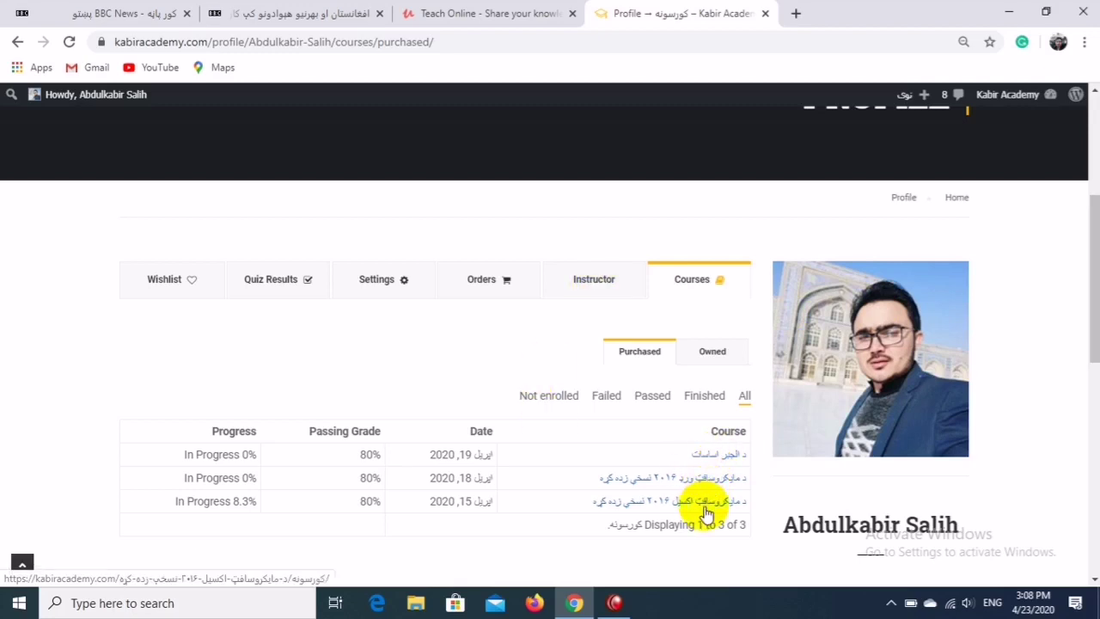
- Open the purchased course د الجبر اساسات and view its overview and curriculum, collapsing and re-expanding the curriculum section
left_click(713, 456)
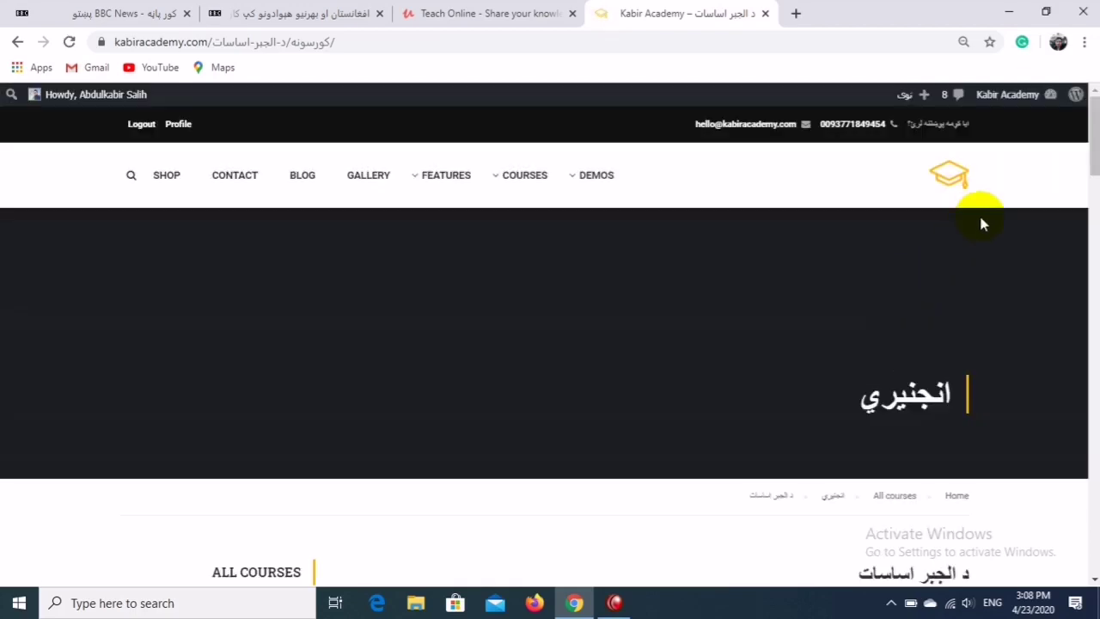
left_click_drag(1094, 148, 1094, 326)
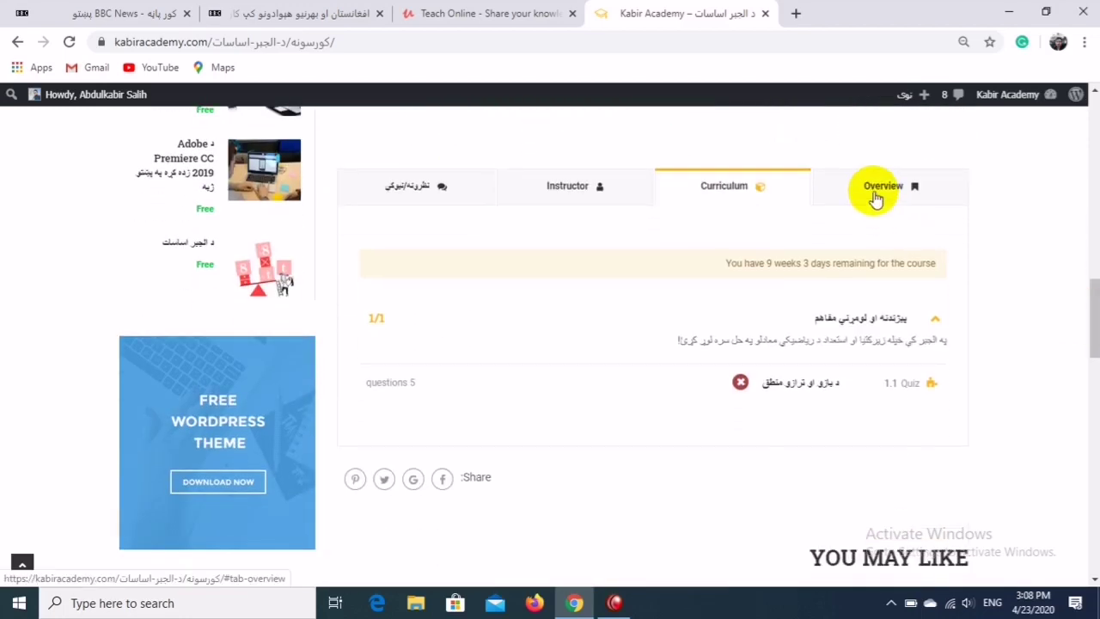
left_click(877, 196)
left_click(724, 189)
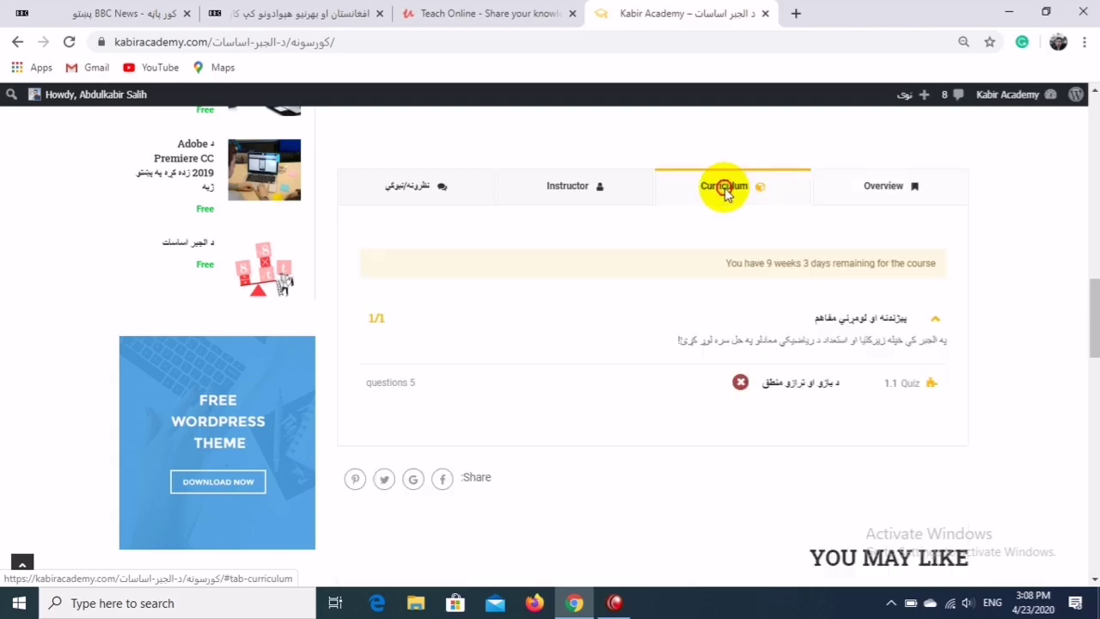
left_click(933, 324)
left_click(933, 320)
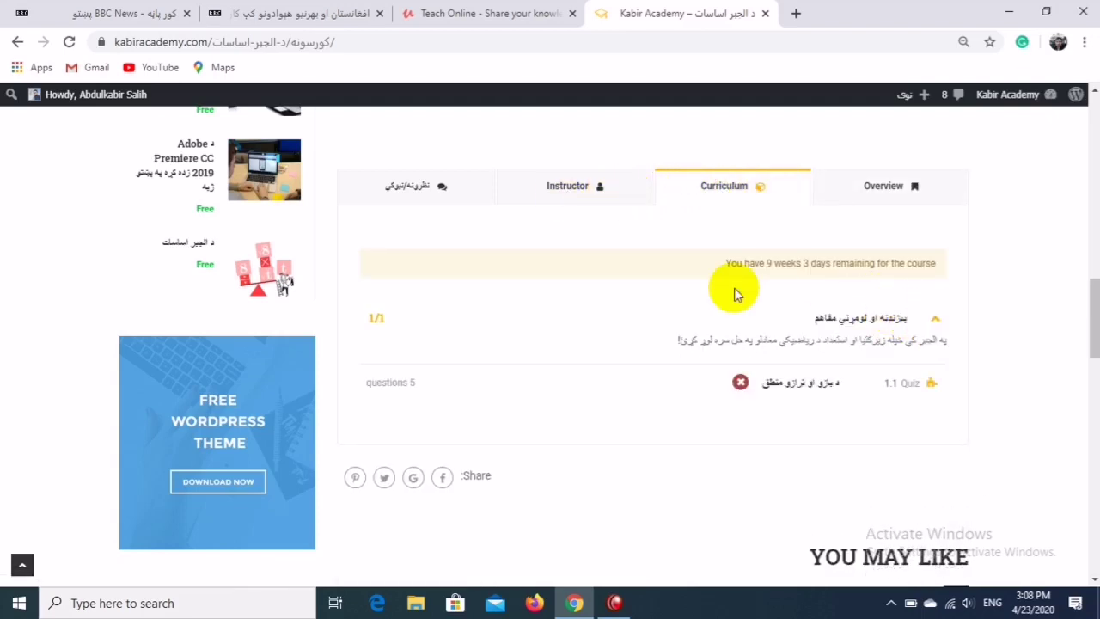
- View the course's instructor information and its reviews and ratings
left_click(563, 198)
left_click(405, 189)
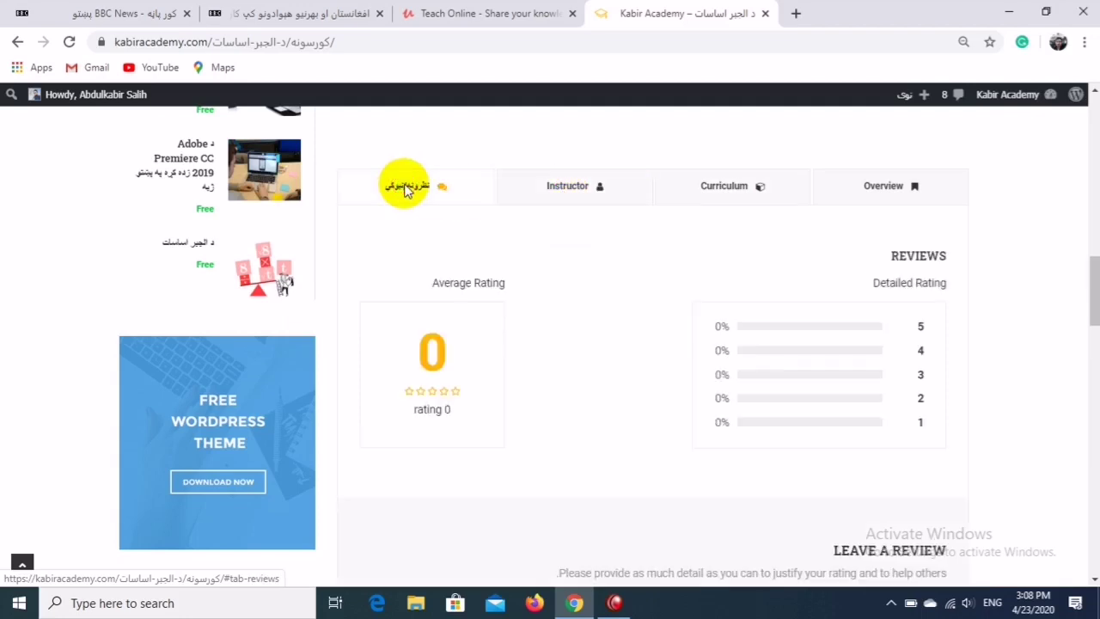
mouse_move(1090, 287)
left_mouse_down()
mouse_move(1093, 317)
mouse_move(1093, 269)
left_mouse_up()
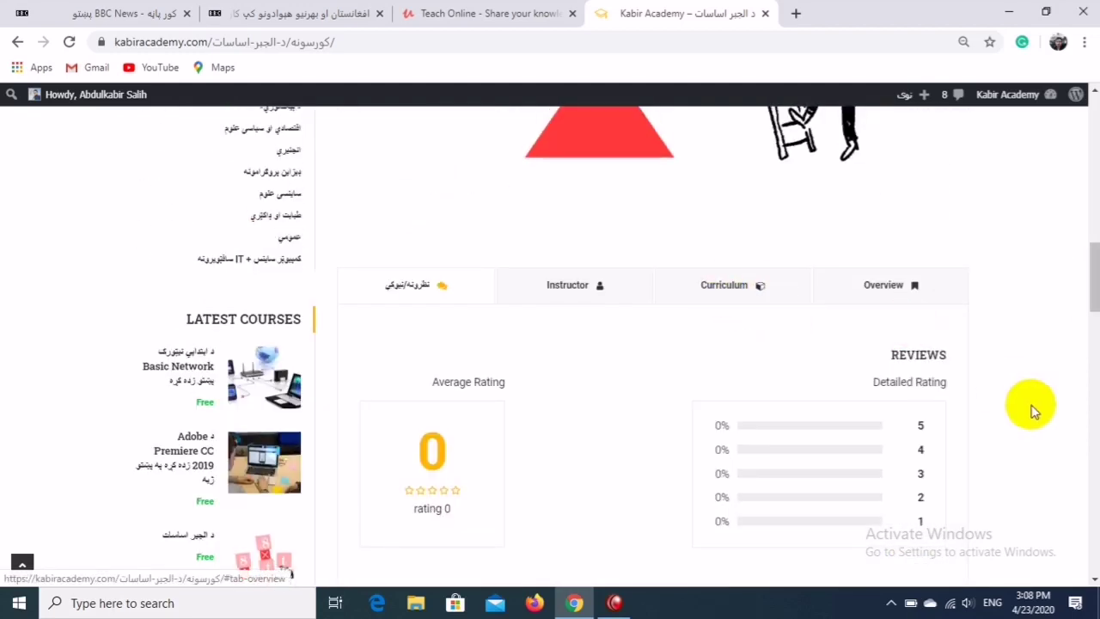
- Open the quiz د بازو او ترازو منطق from the course curriculum and look through its previous result
left_click(725, 290)
left_click(789, 483)
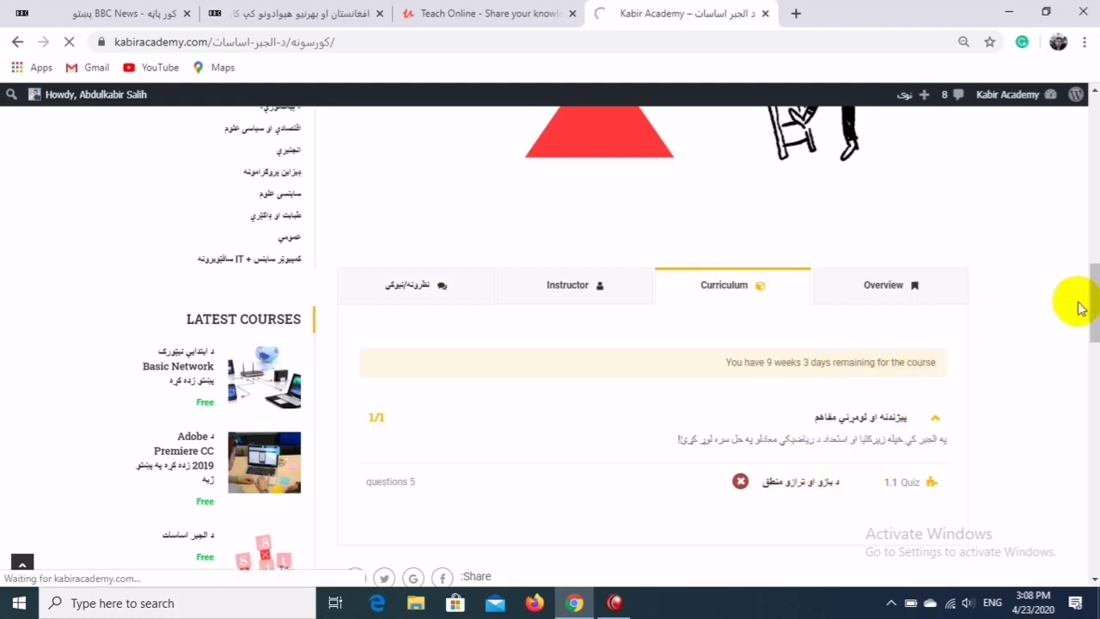
scroll(1076, 308, "down", 3)
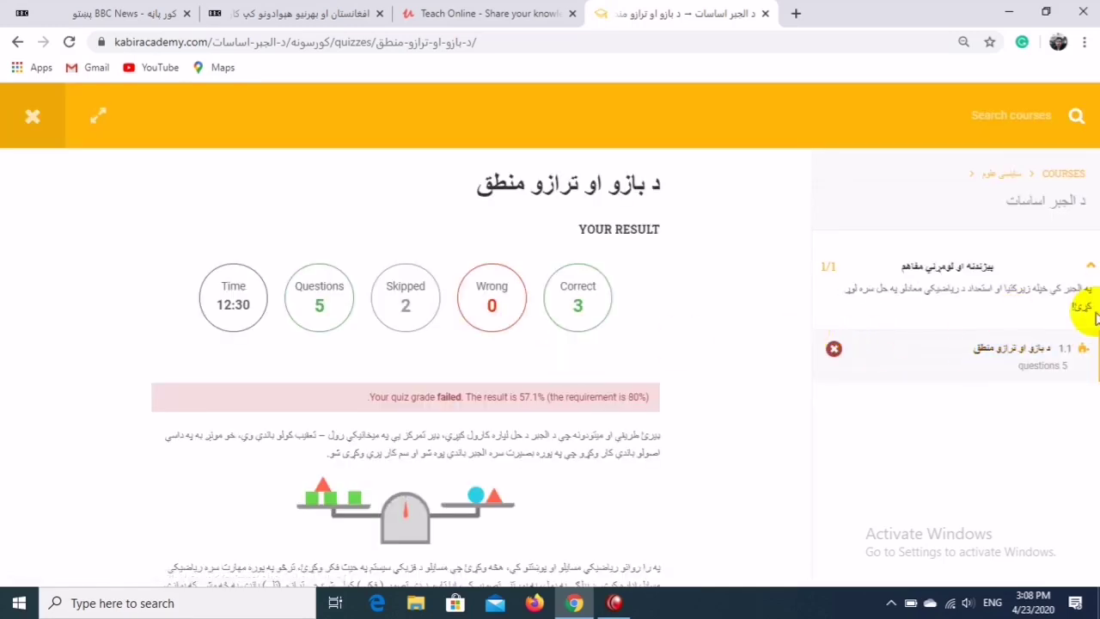
left_click_drag(808, 275, 809, 403)
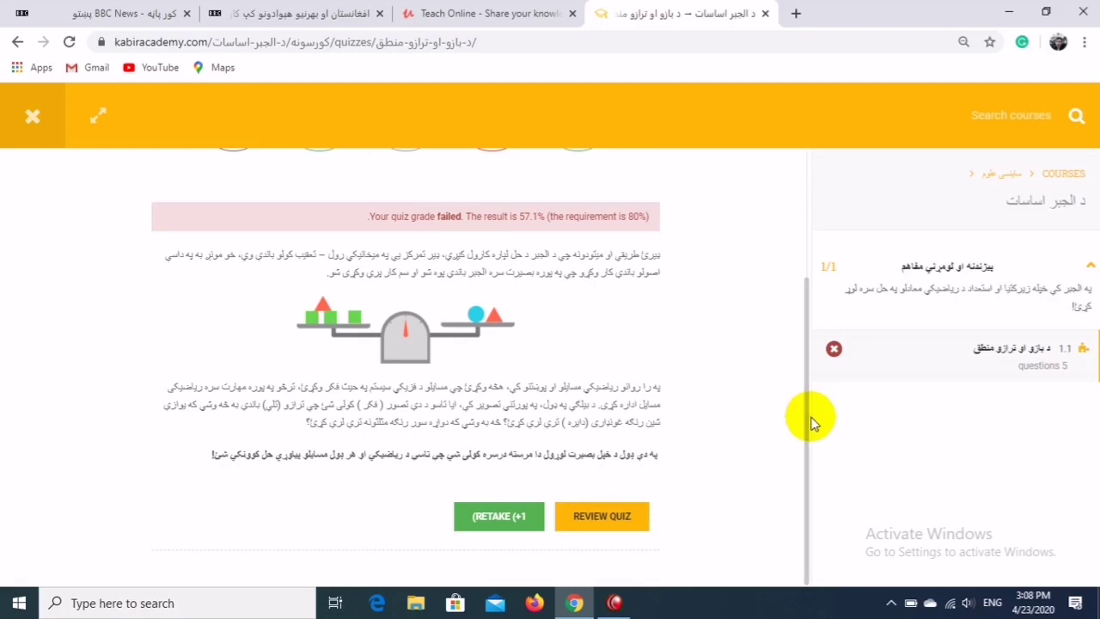
- Retake the quiz, answer question 1 with 8 گرام, check the answer and read the explanation
left_click(486, 524)
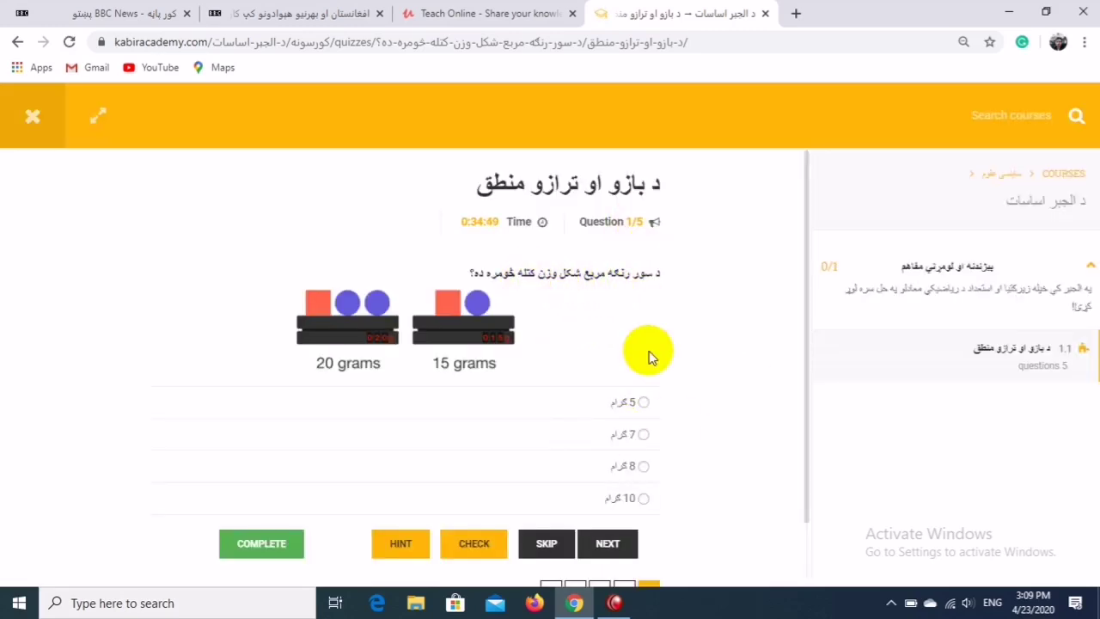
left_click(642, 467)
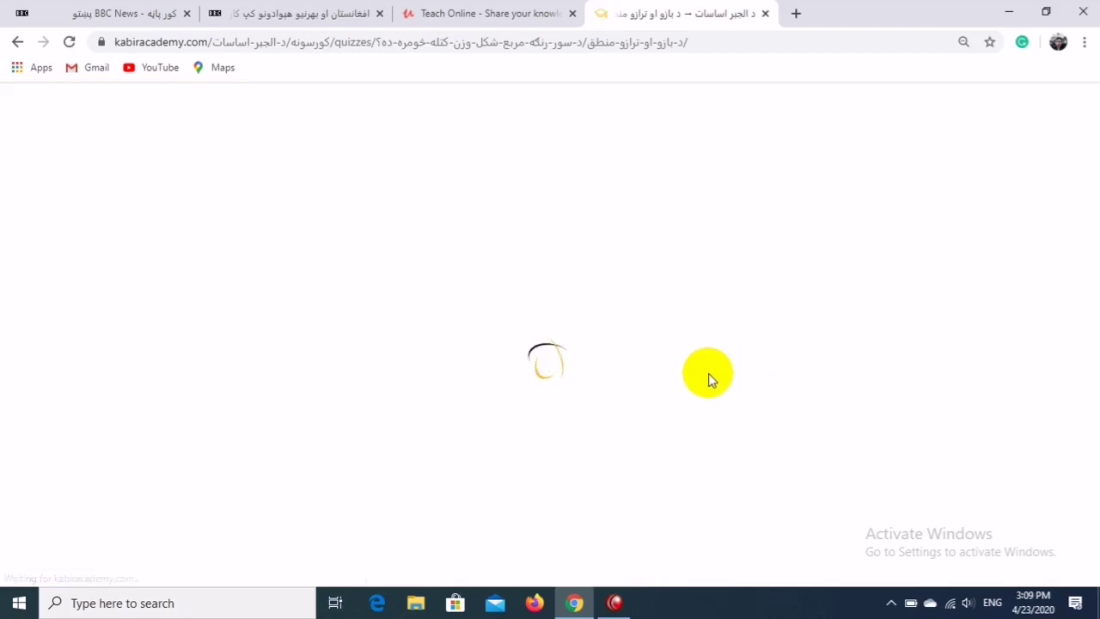
left_click_drag(803, 326, 810, 531)
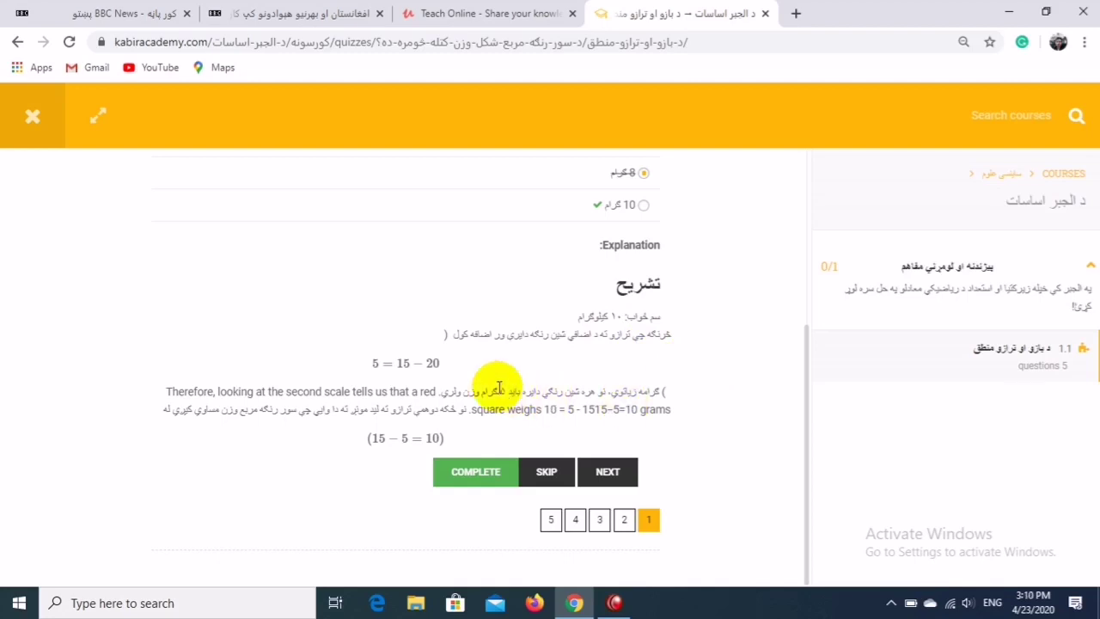
- Go on to question 2, choose 200 as the answer, and show the hint to read the worked solution
left_click(601, 480)
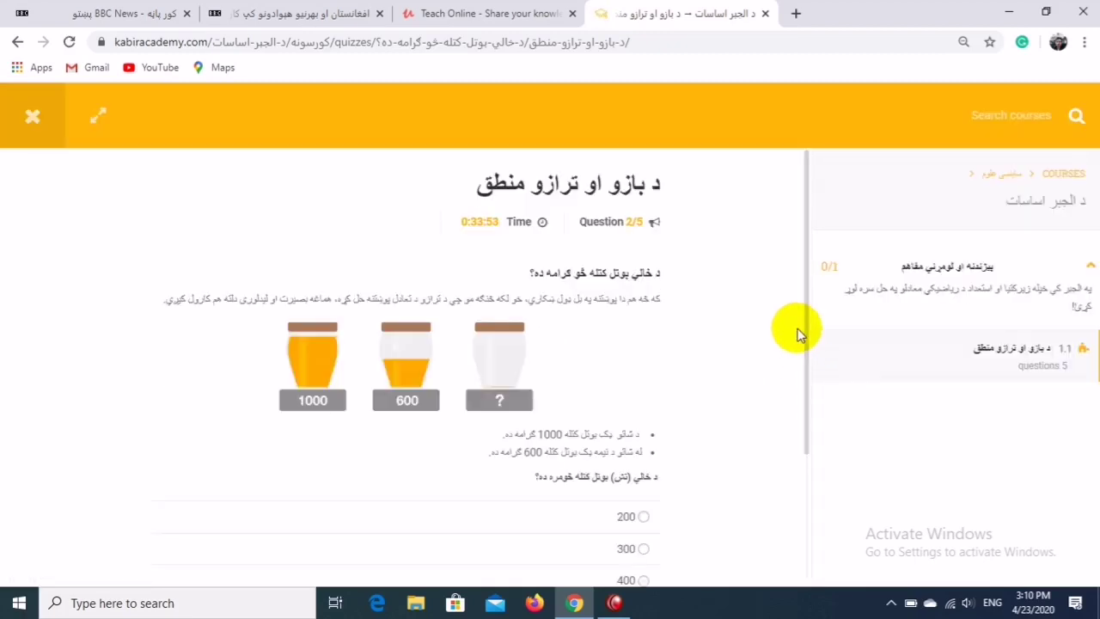
left_click_drag(804, 337, 812, 471)
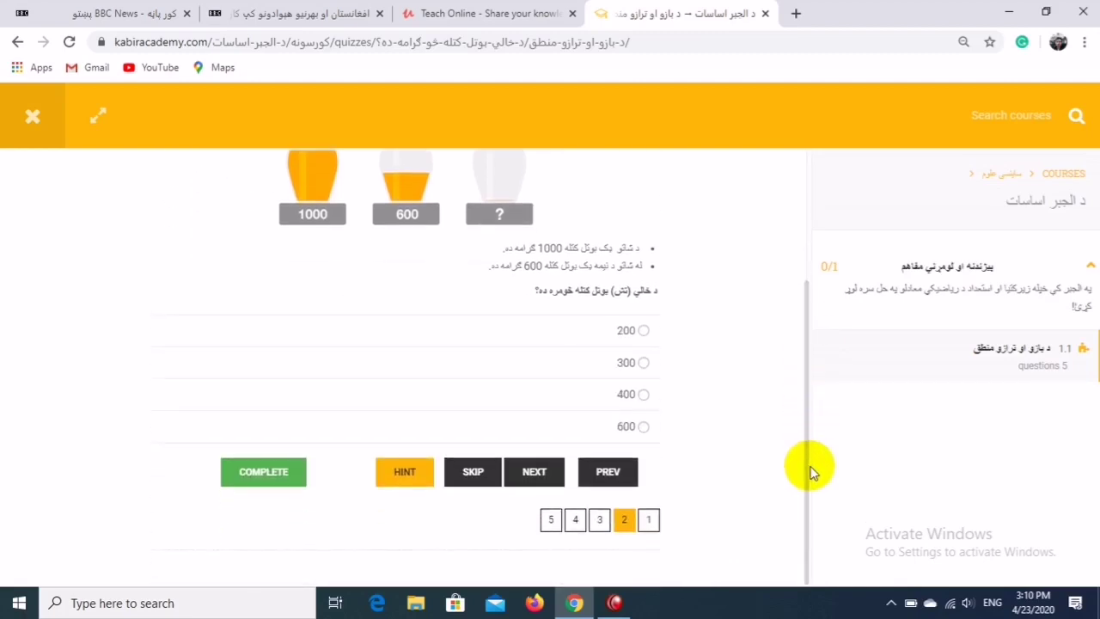
left_click(644, 331)
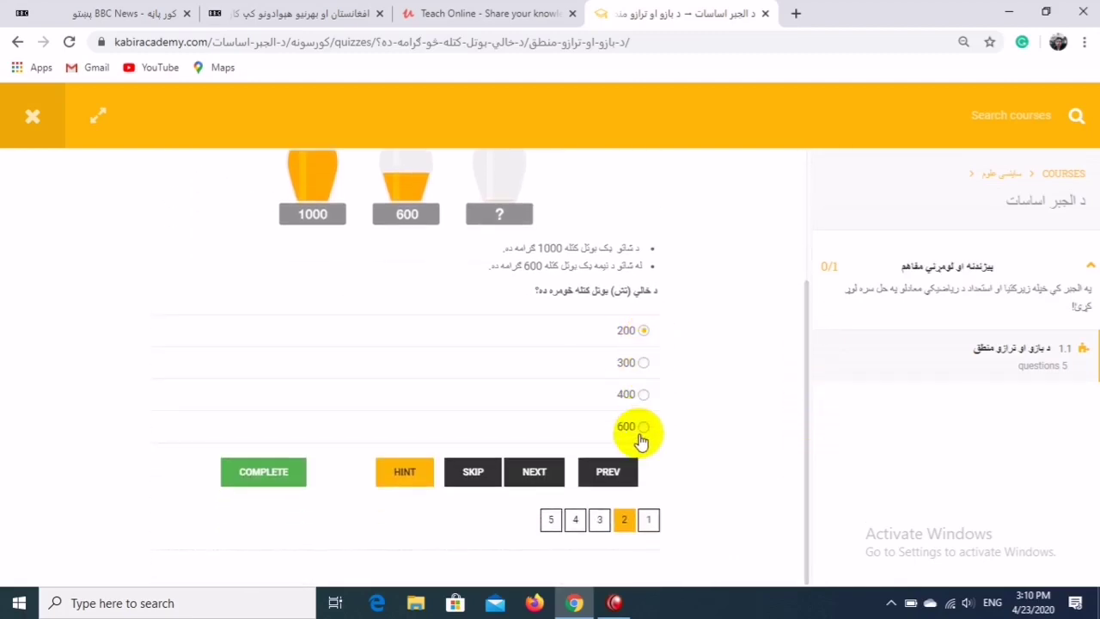
left_click(408, 476)
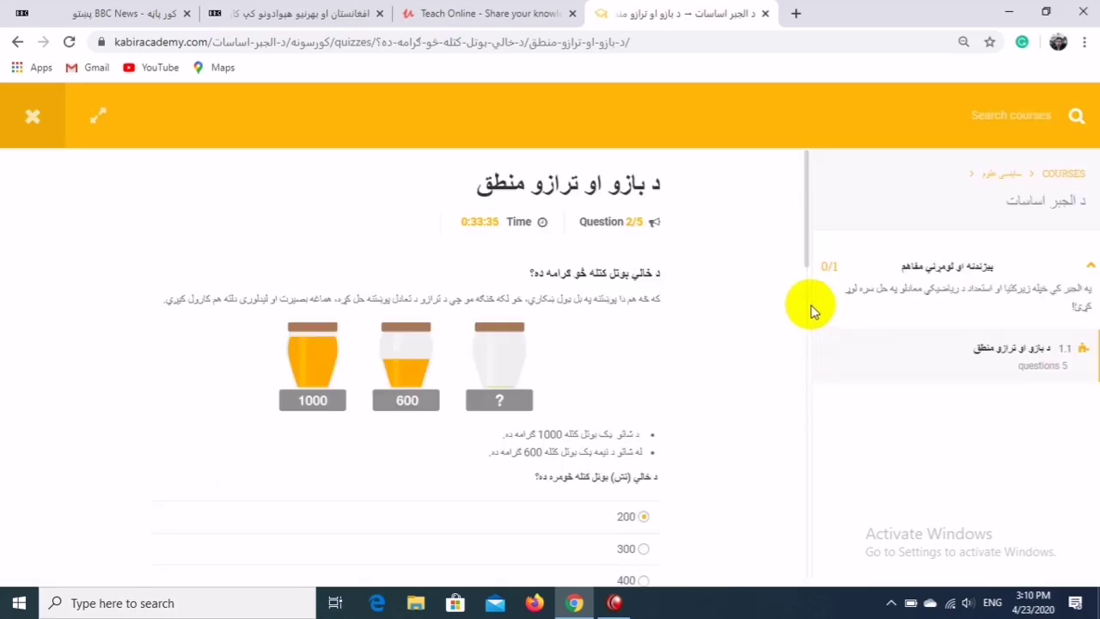
left_click_drag(805, 233, 788, 554)
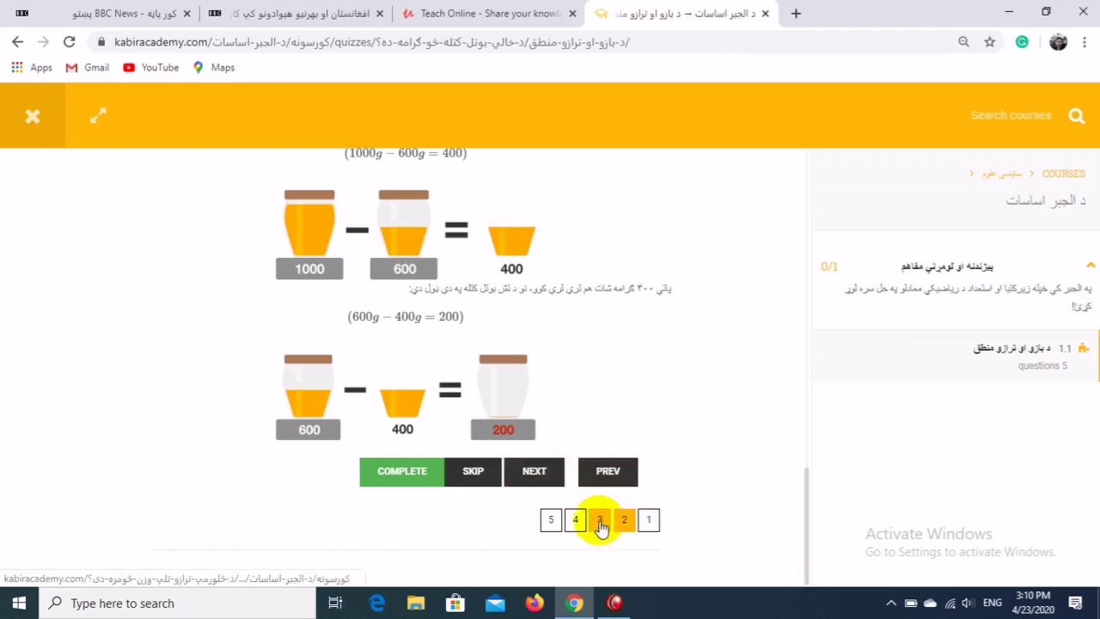
- Complete the quiz after question 2 and open the review of question 1 from the result page
left_click(409, 483)
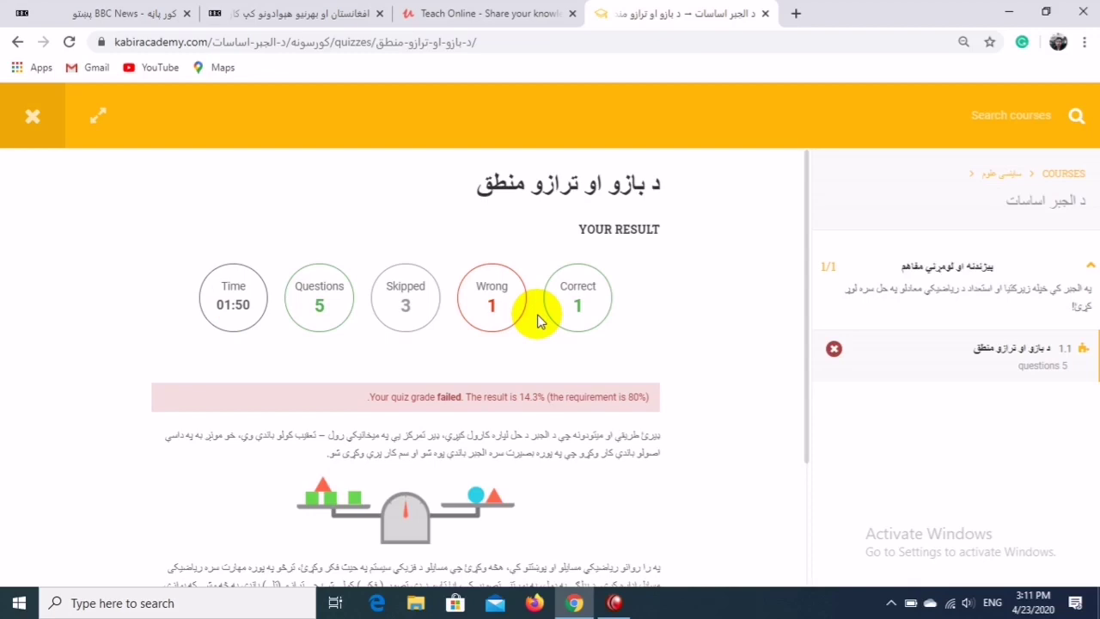
scroll(808, 325, "down", 2)
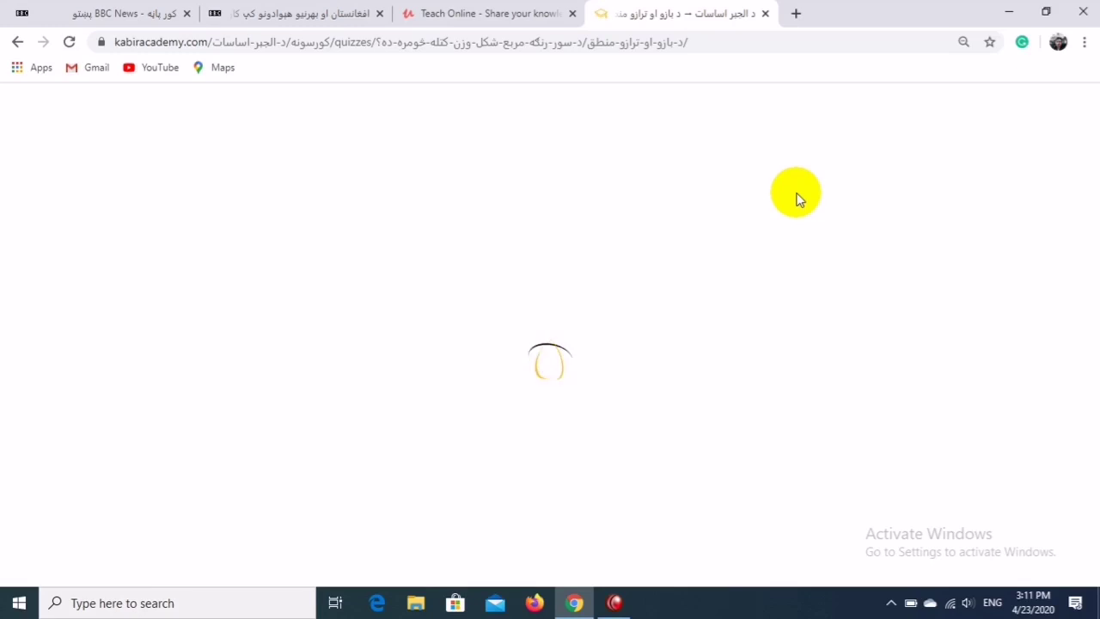
left_click_drag(806, 201, 806, 221)
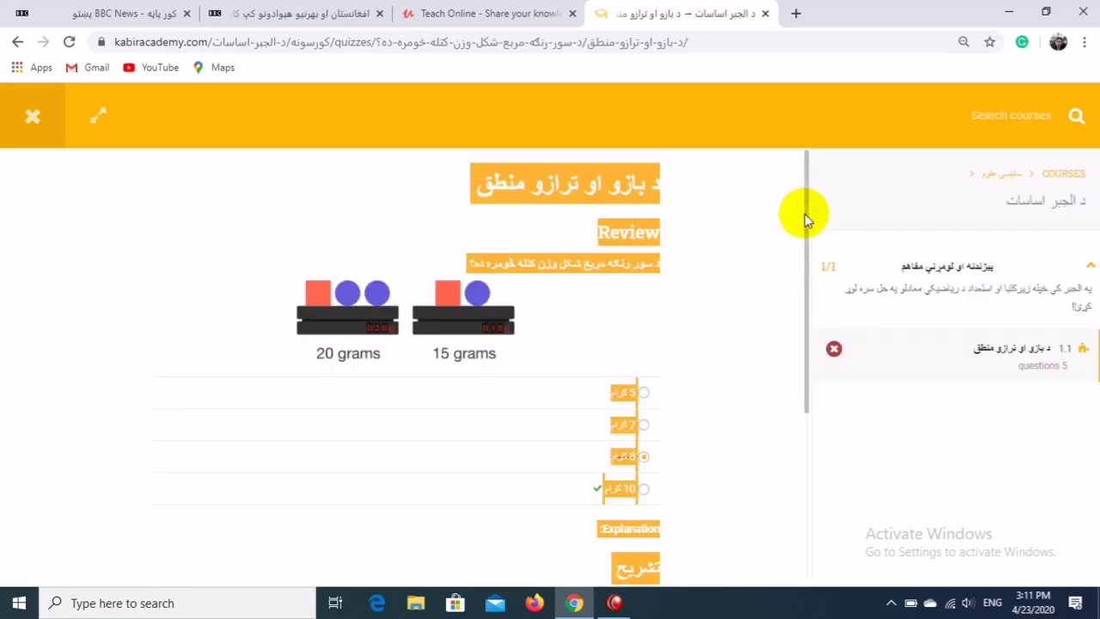
- Read the question 1 review down through its explanation, and leave the quiz for the course page
scroll(773, 239, "down", 1)
left_click(796, 292)
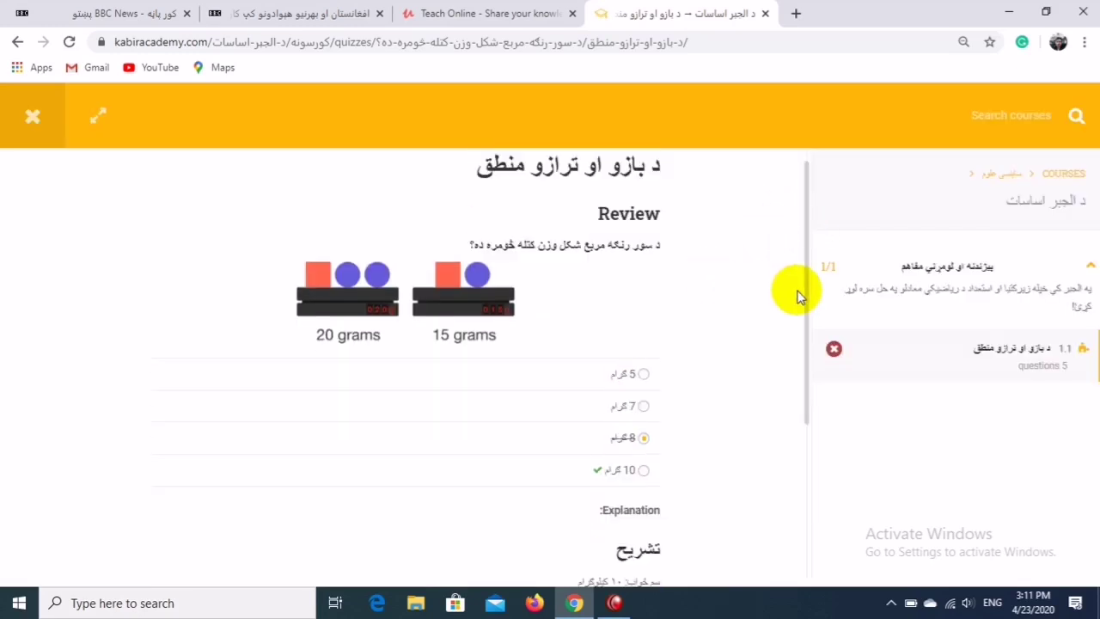
left_click_drag(806, 316, 810, 484)
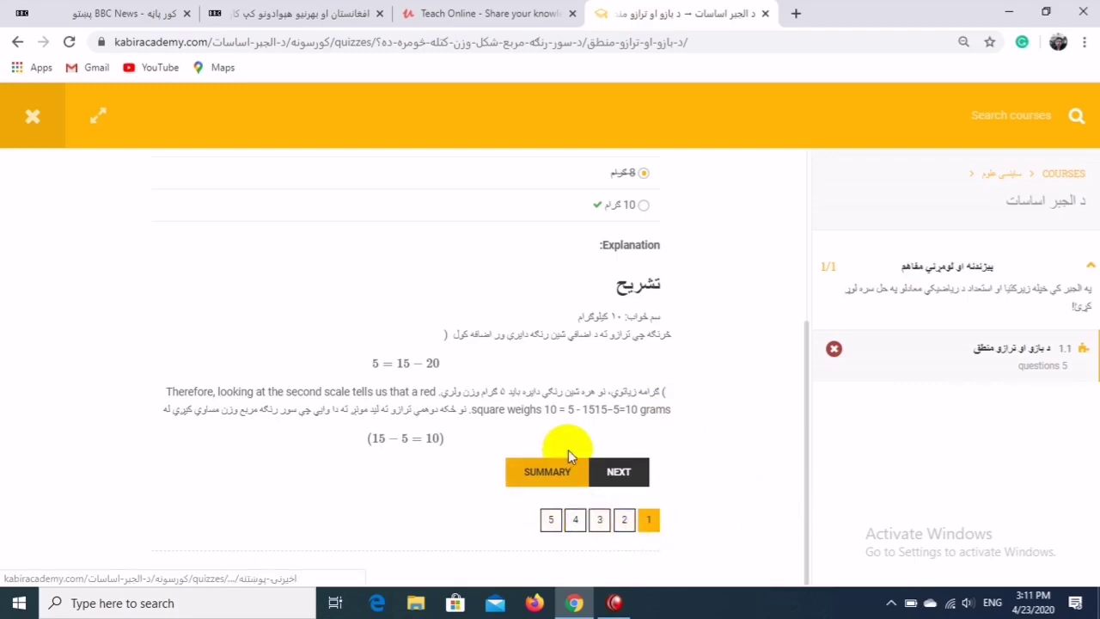
left_click(31, 115)
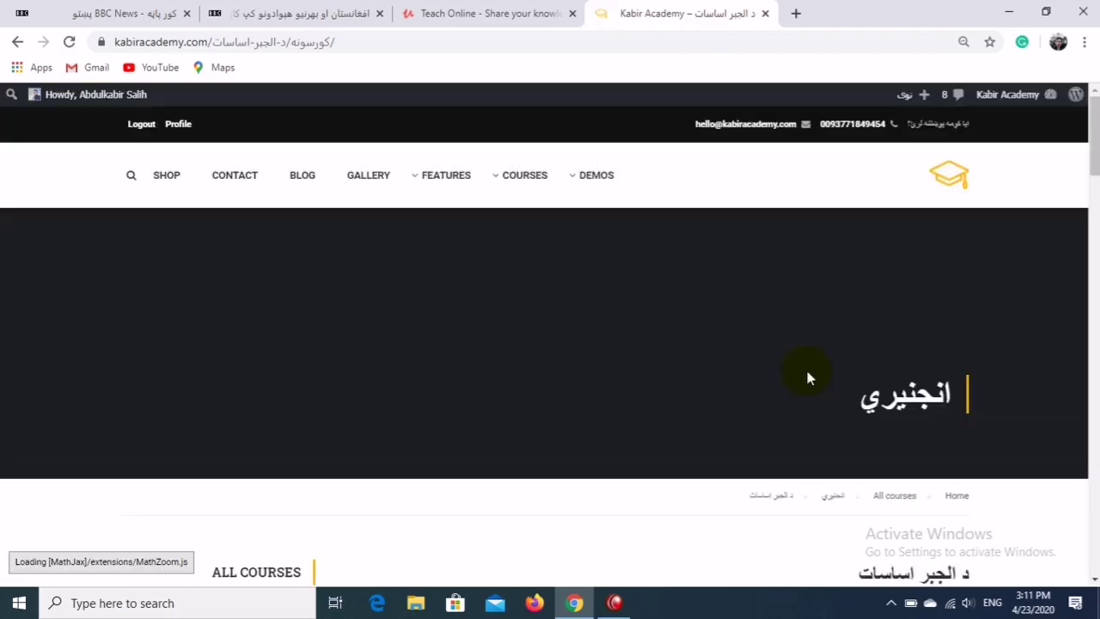
scroll(550, 344, "down", 10)
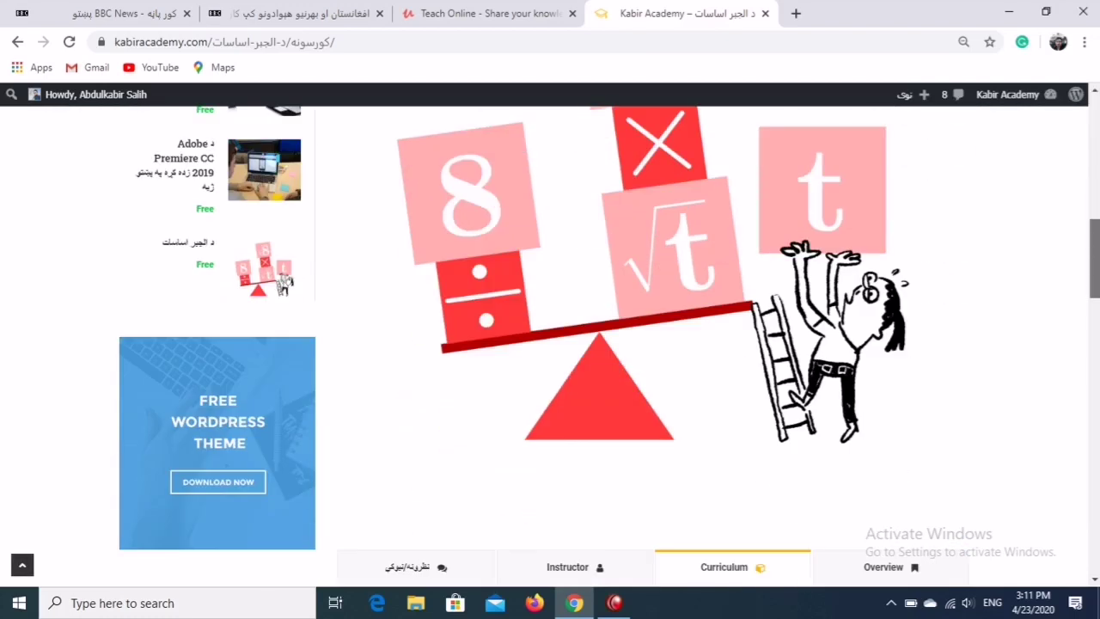
left_click_drag(1093, 283, 1090, 197)
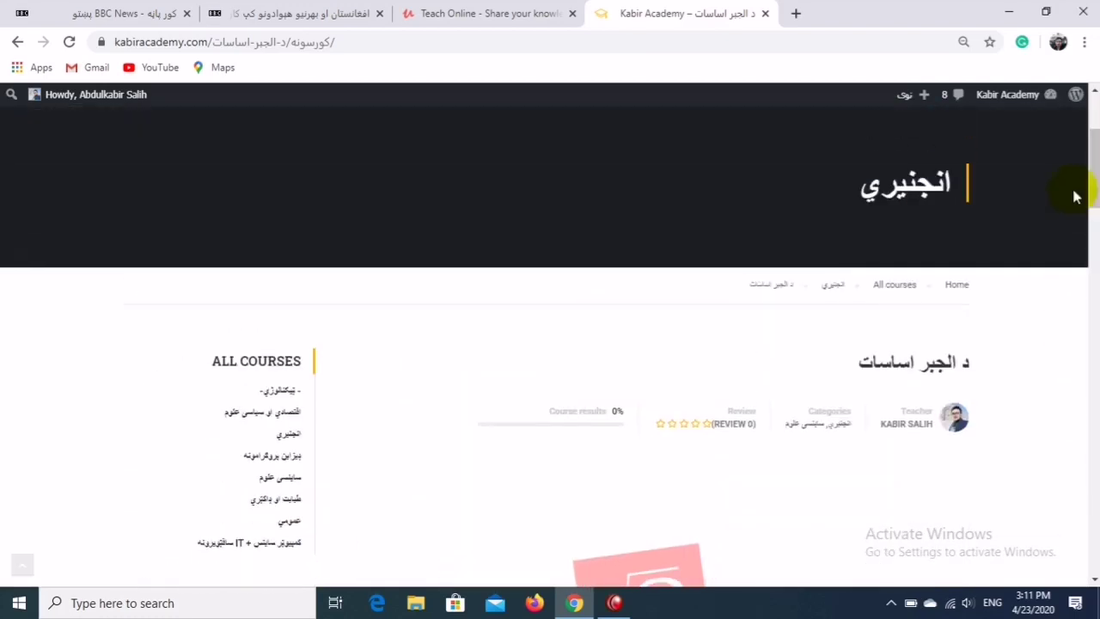
- Start a new course from the courses list in the site's admin dashboard
mouse_move(1033, 105)
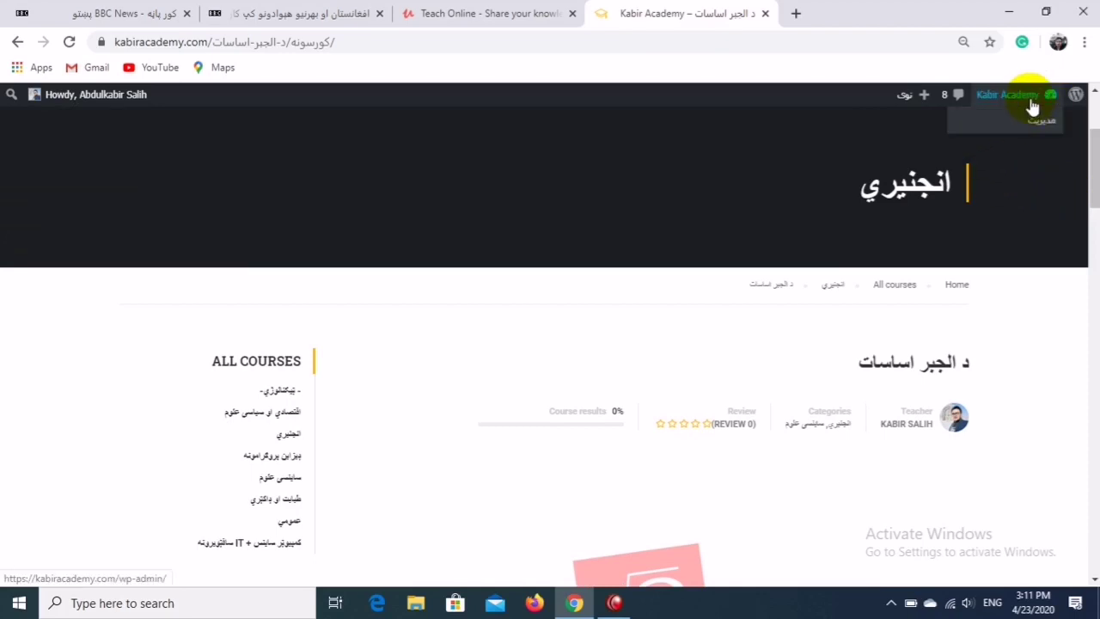
left_click(1040, 126)
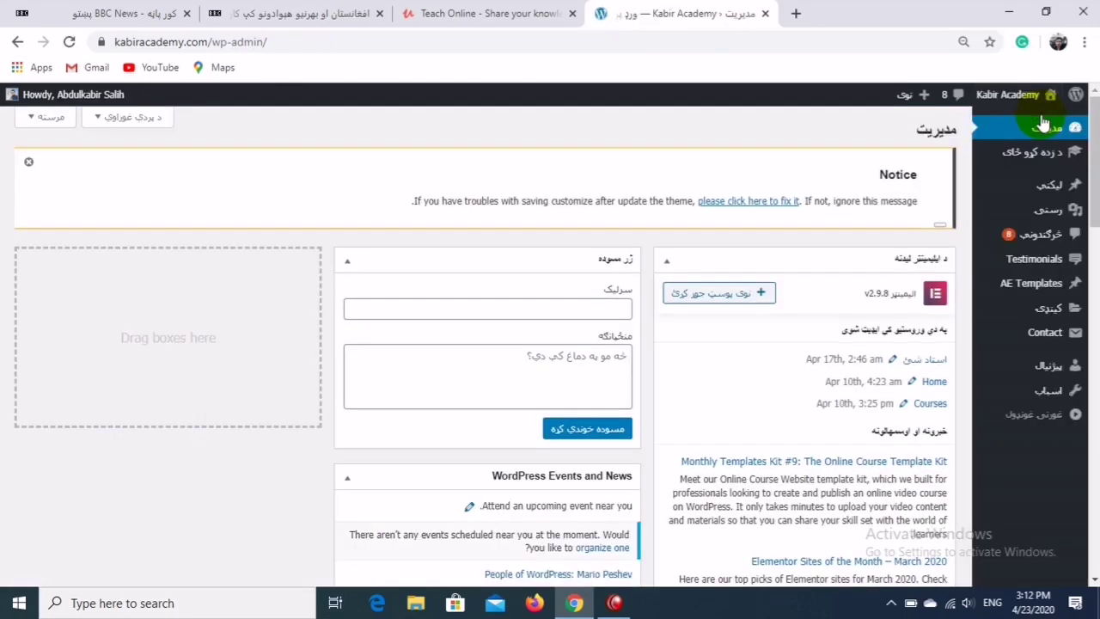
mouse_move(1061, 189)
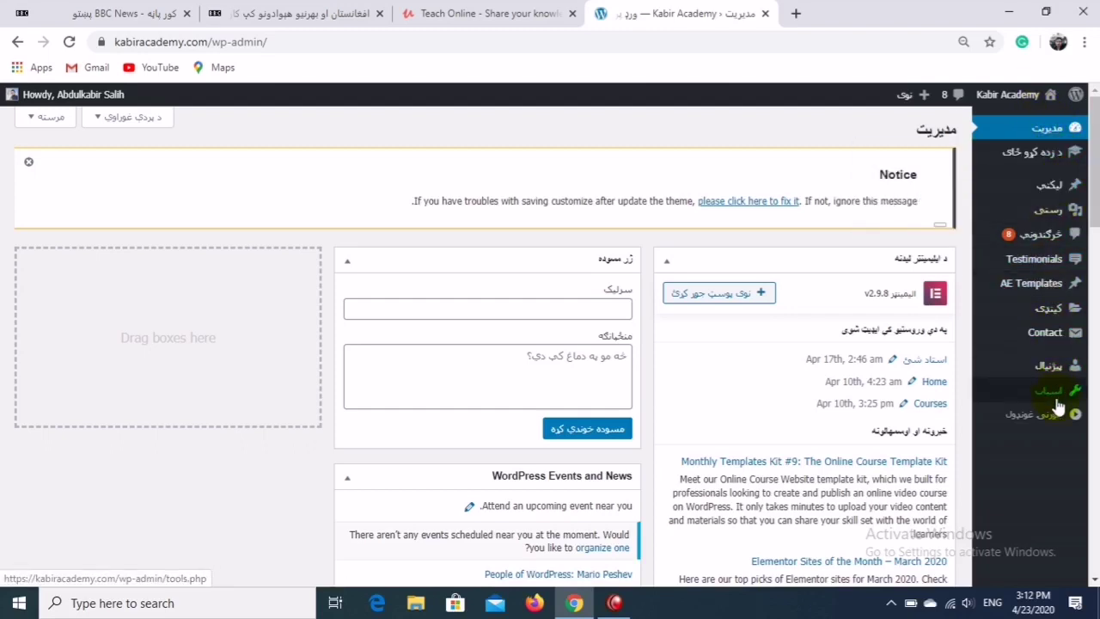
mouse_move(1015, 155)
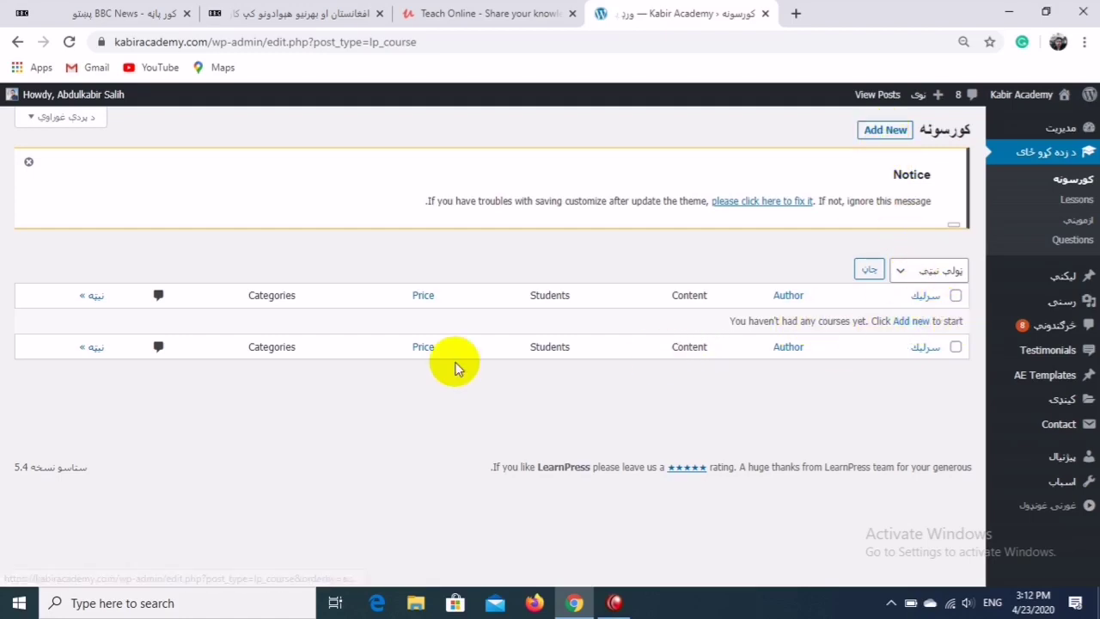
left_click(880, 139)
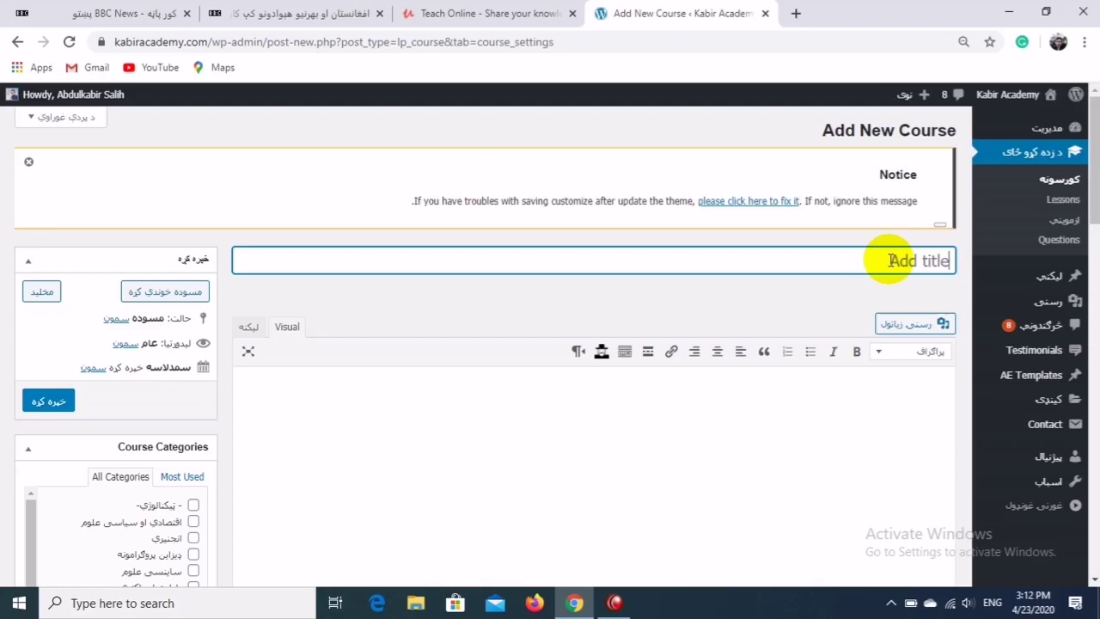
- Title the course د خپل کورس نوم and write a course description beginning with د کورس په اړه تشریح
key("alt+shift")
type("د خپل کورس نوم")
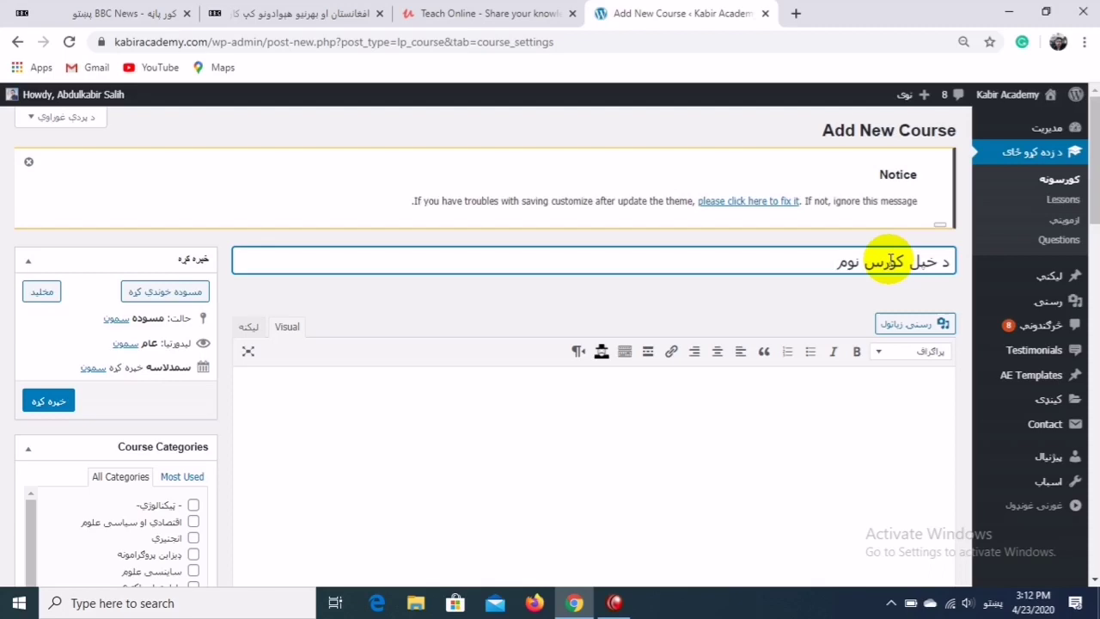
left_click(889, 386)
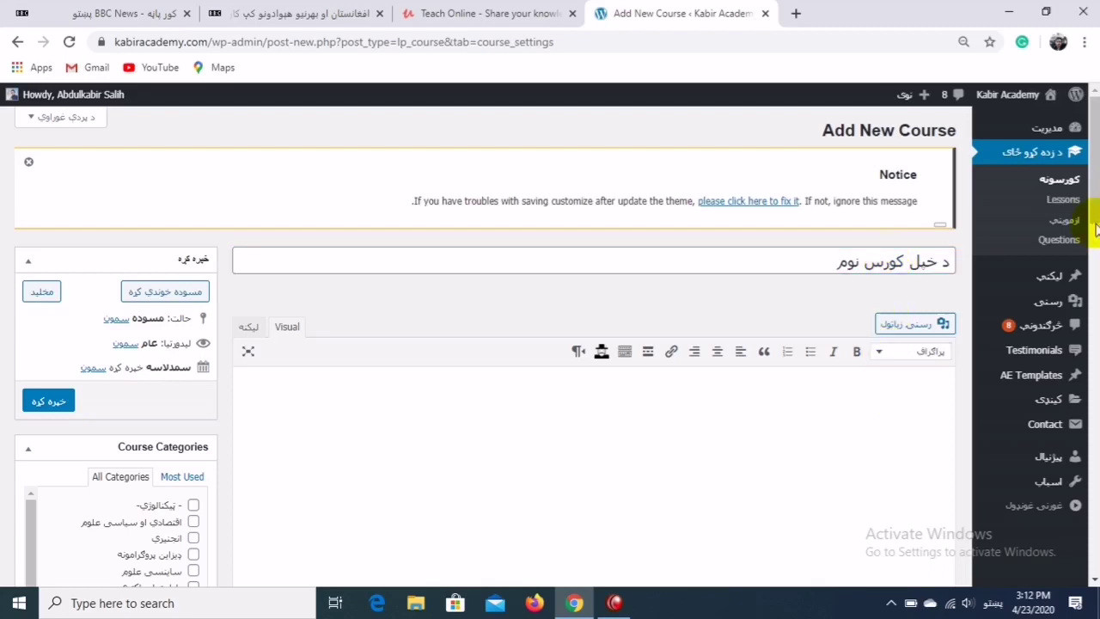
left_click_drag(1089, 215, 1093, 222)
scroll(1094, 222, "down", 1)
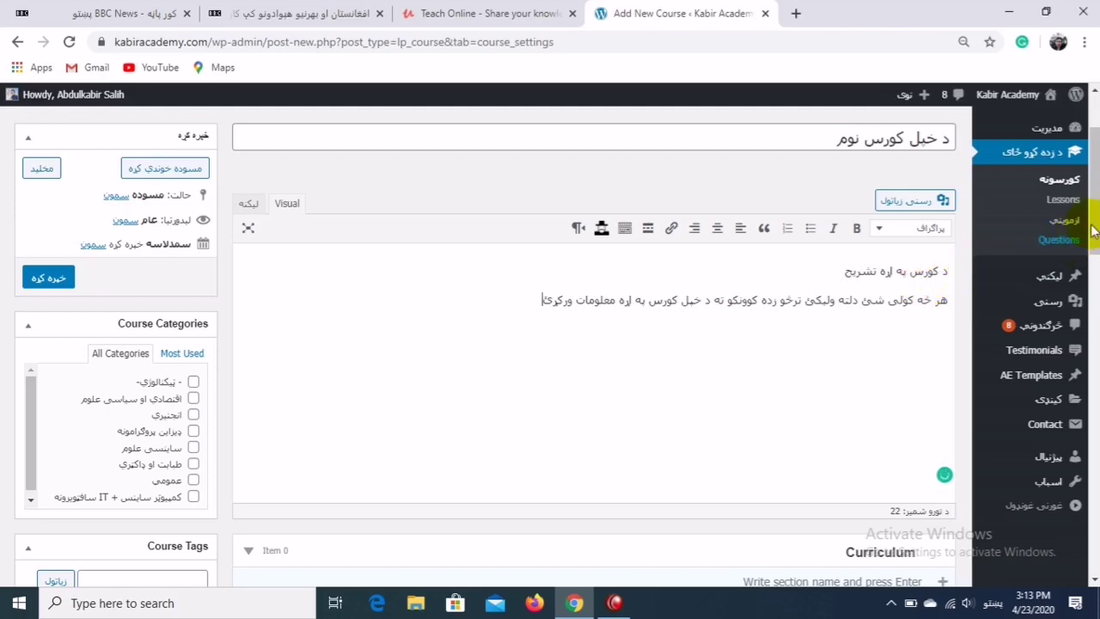
- Add a first section named لومړی څپرکی to the course curriculum
left_click_drag(1095, 206, 1095, 255)
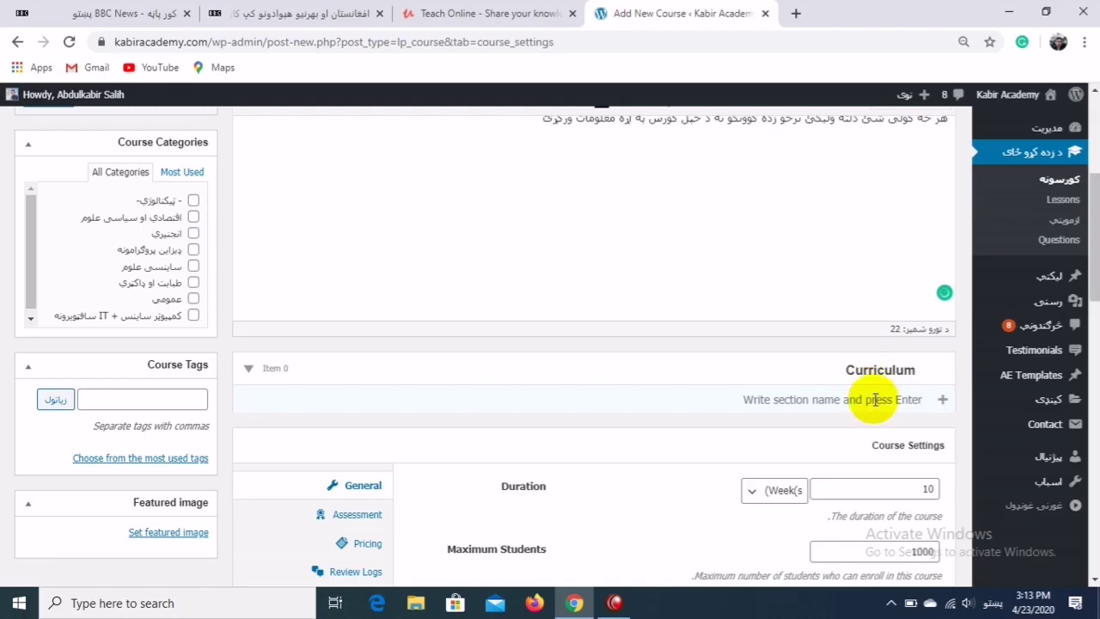
type("ط")
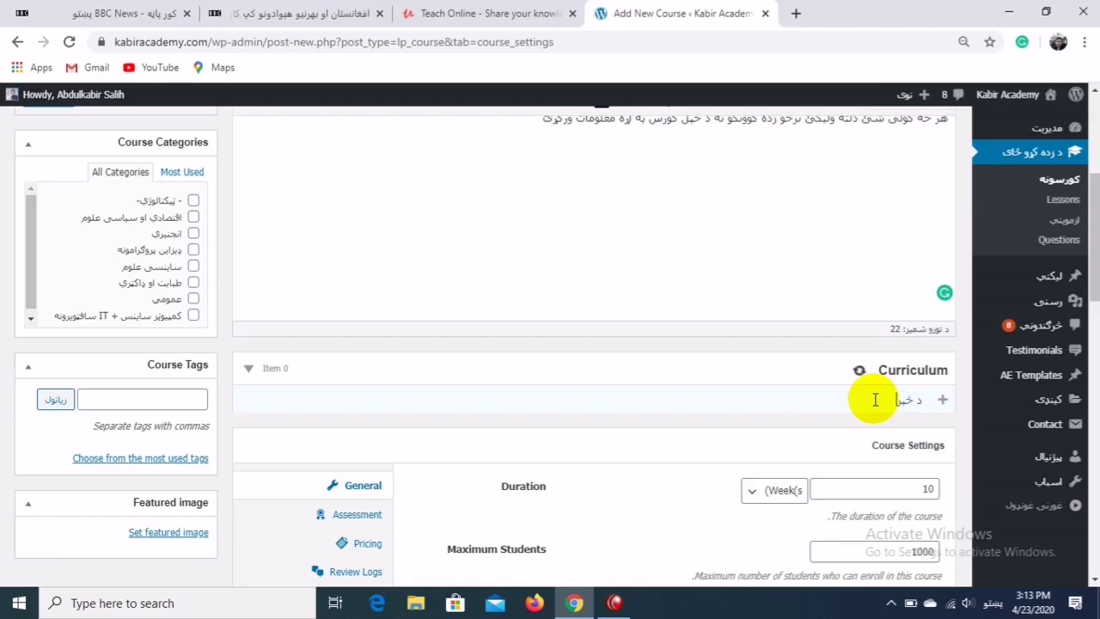
type("برخه مثلا لومړی خبرکی")
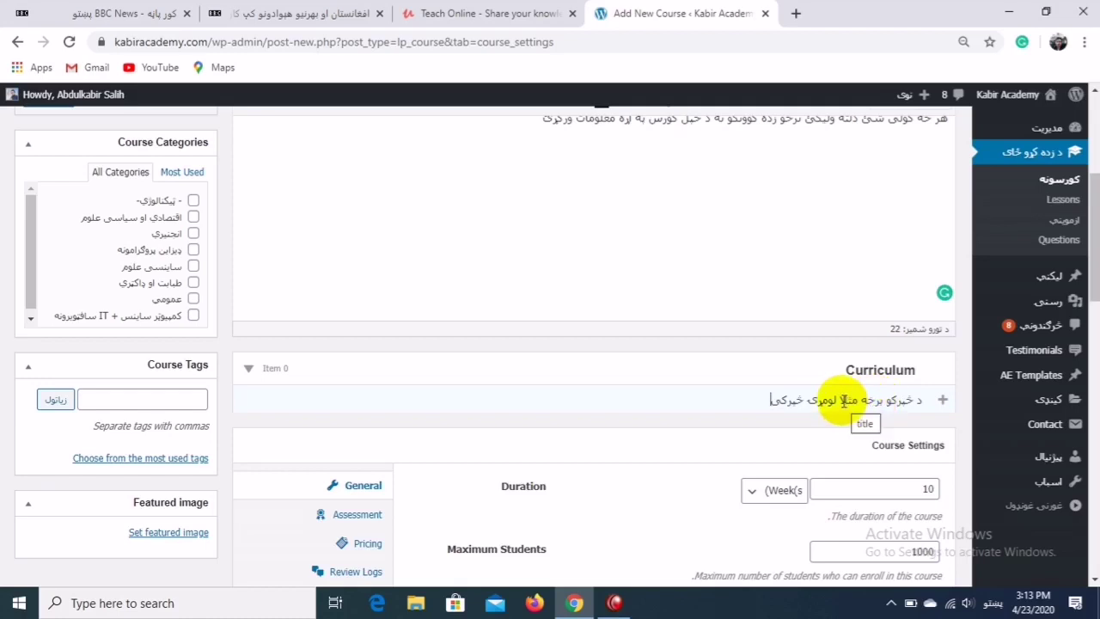
left_click_drag(841, 399, 920, 402)
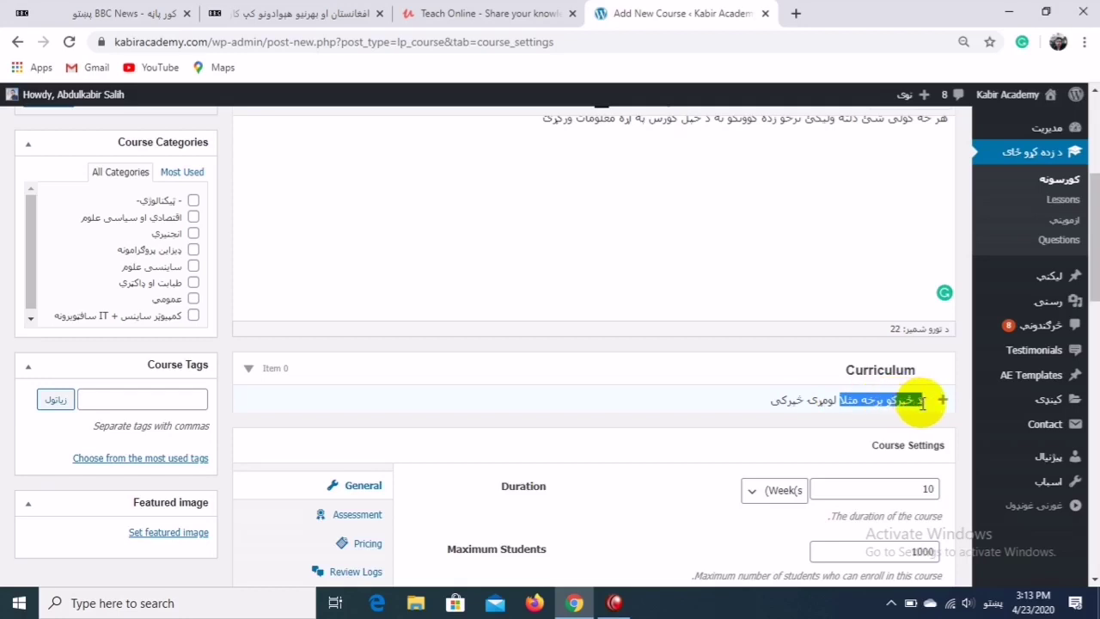
key("BackSpace")
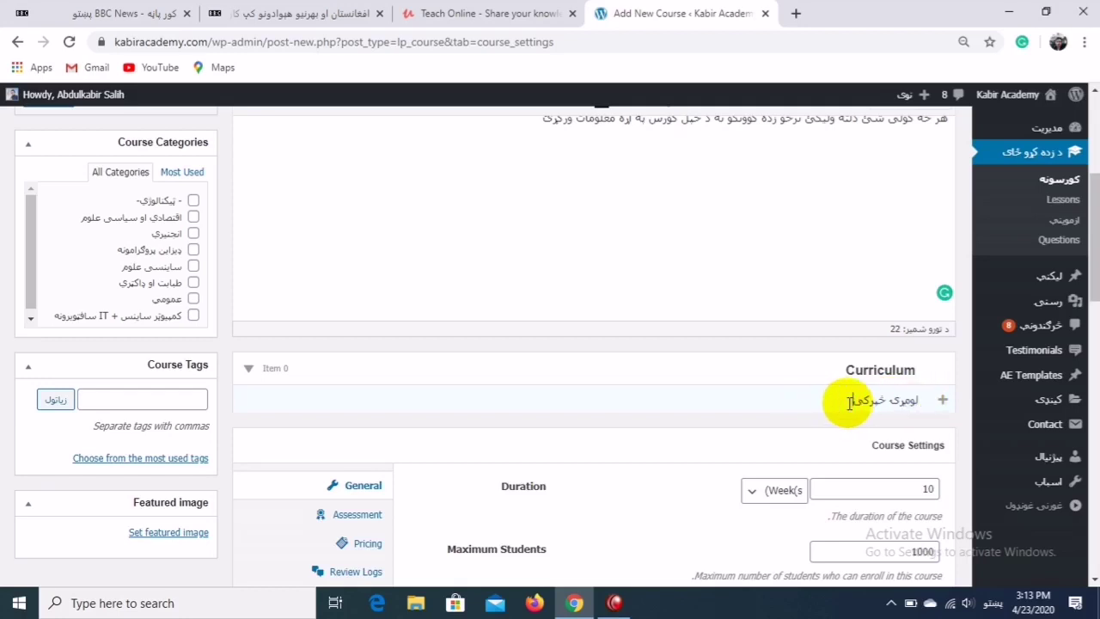
key("Return")
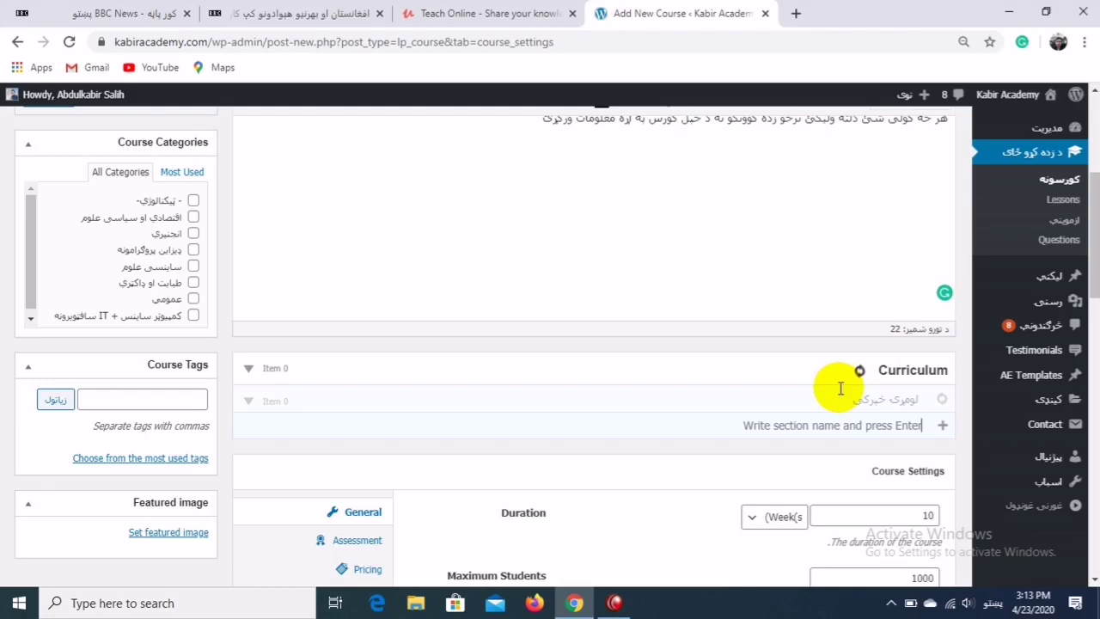
- Add a second curriculum section named دوهم څپرکی below the first one
scroll(1093, 258, "down", 2)
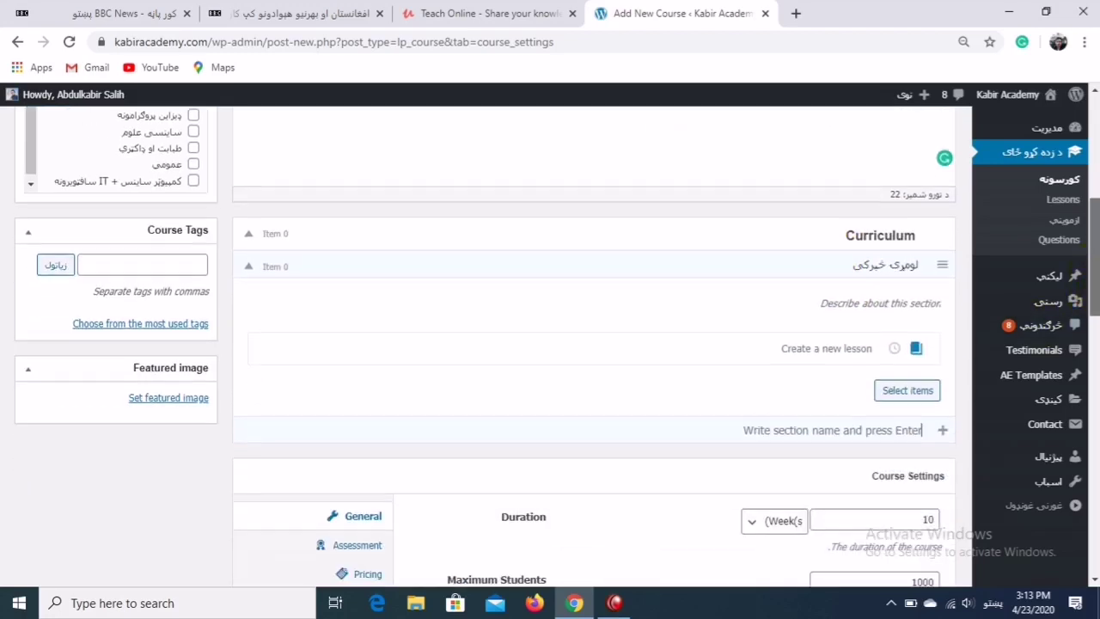
scroll(835, 388, "down", 1)
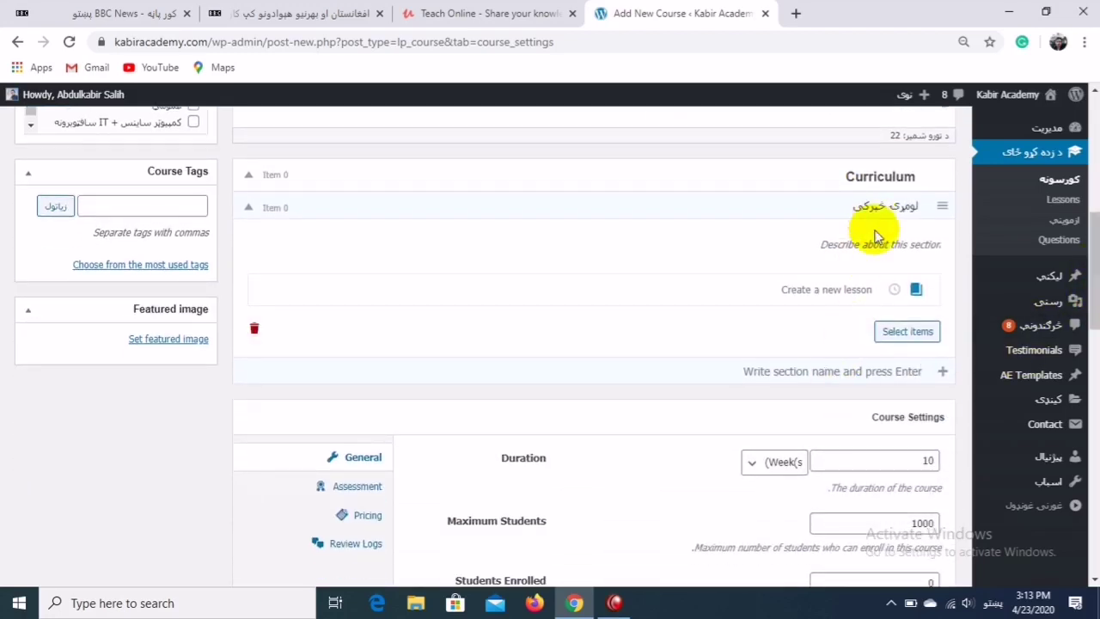
left_click(873, 291)
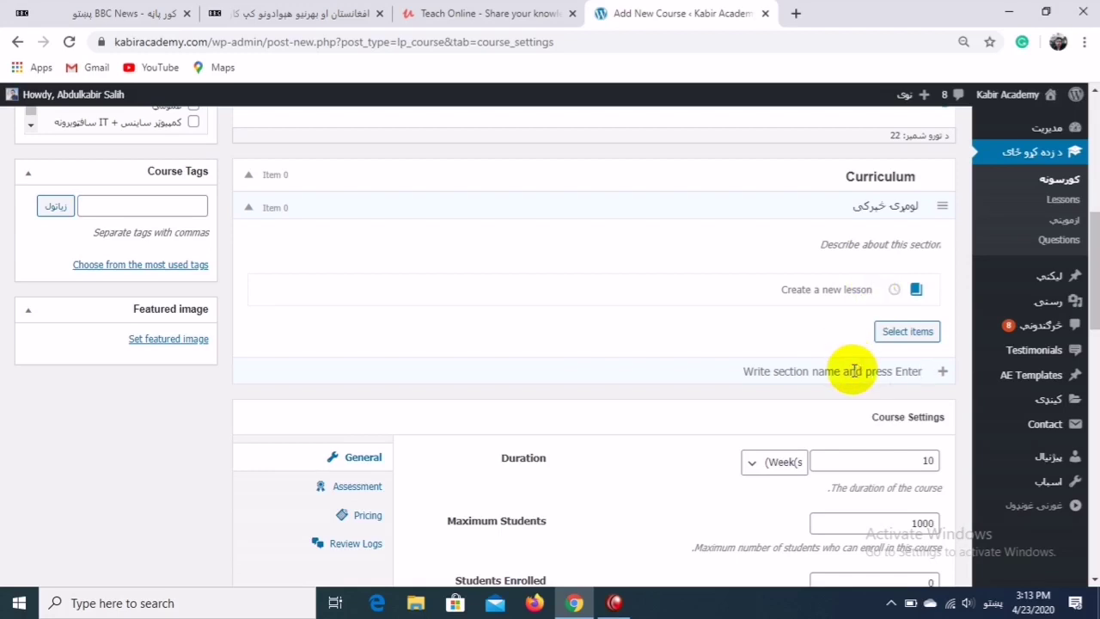
type("دوهم خبرک")
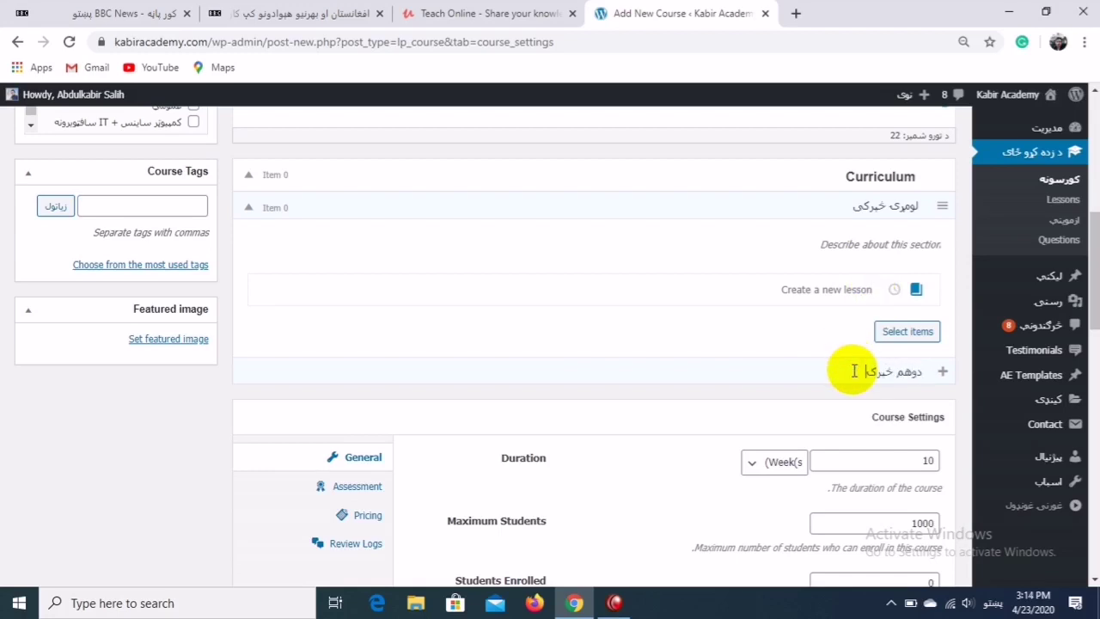
key("Return")
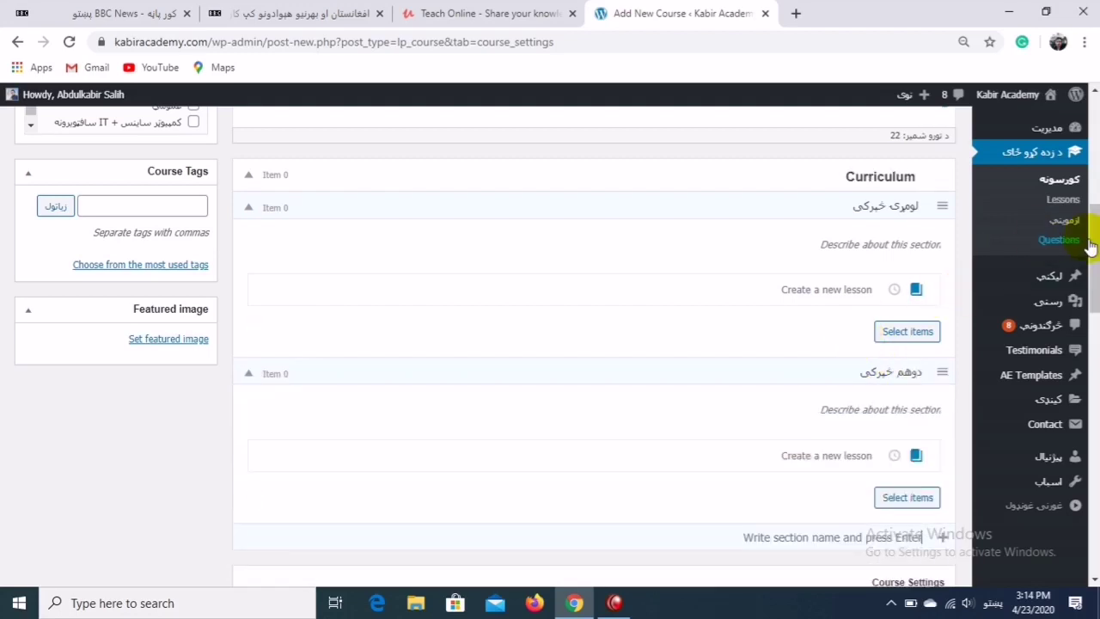
scroll(1090, 223, "down", 2)
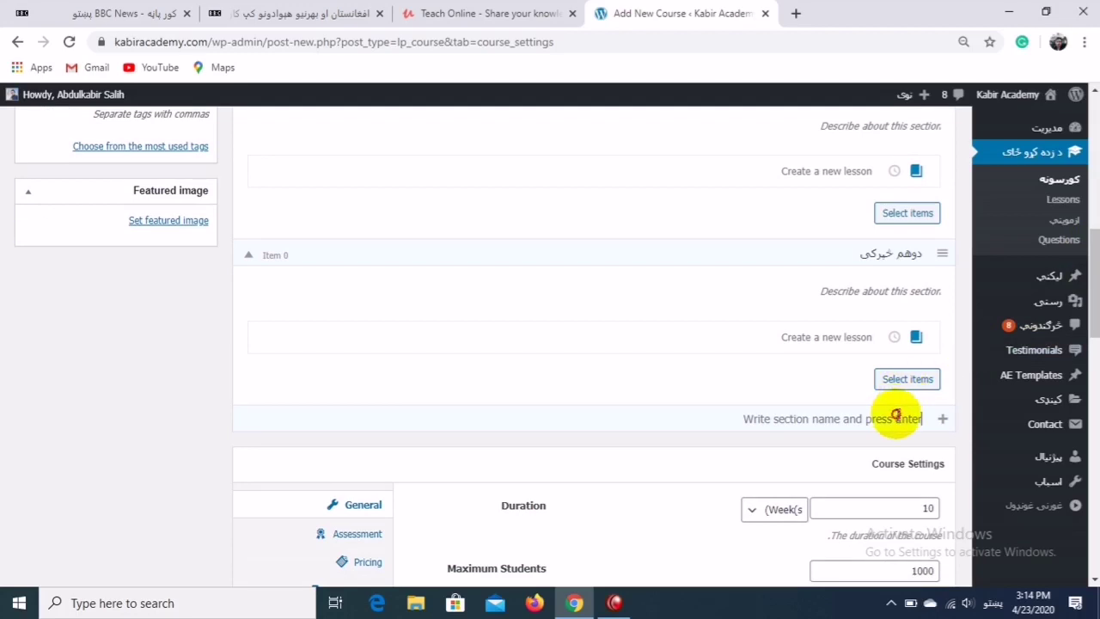
left_click(898, 418)
type("دریم")
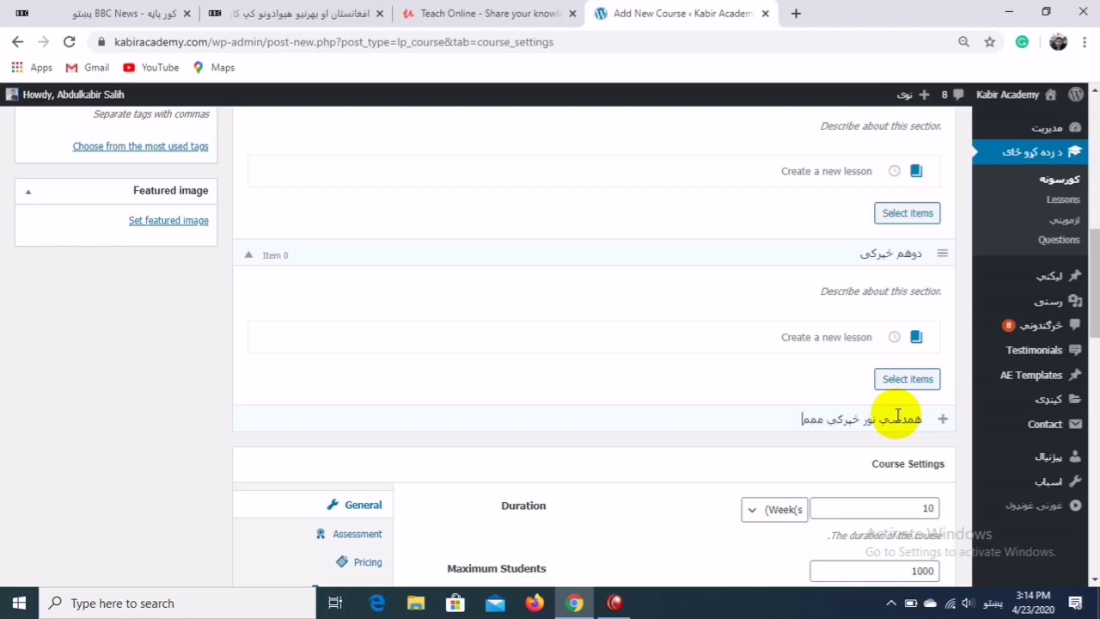
key("ctrl+a")
key("BackSpace")
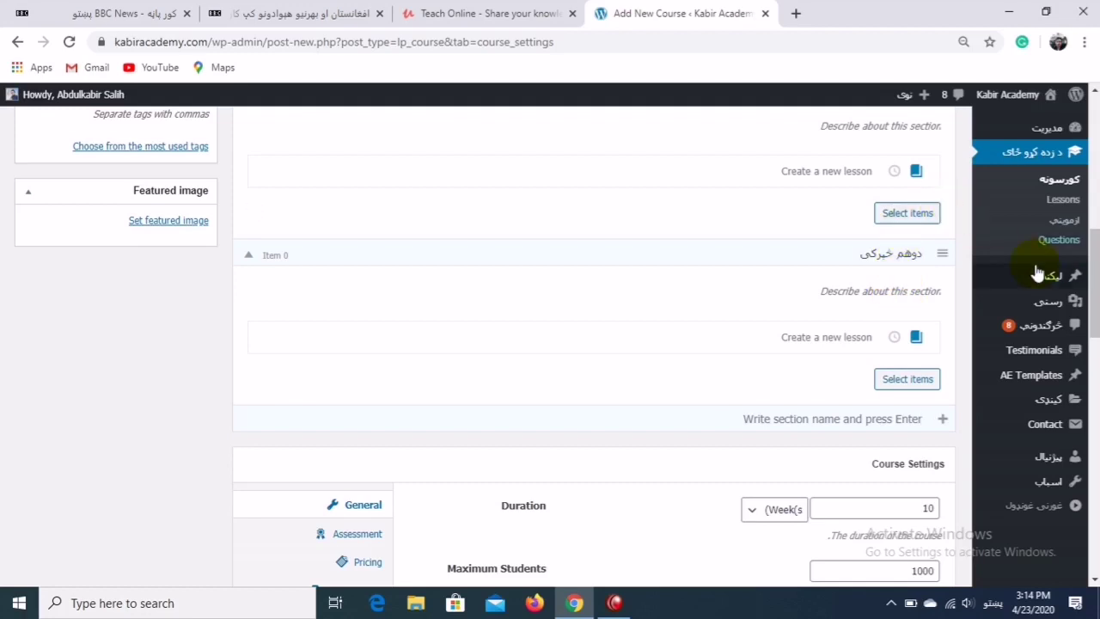
- Add a third curriculum section named دریم څپرکی
left_click_drag(1090, 295, 1099, 334)
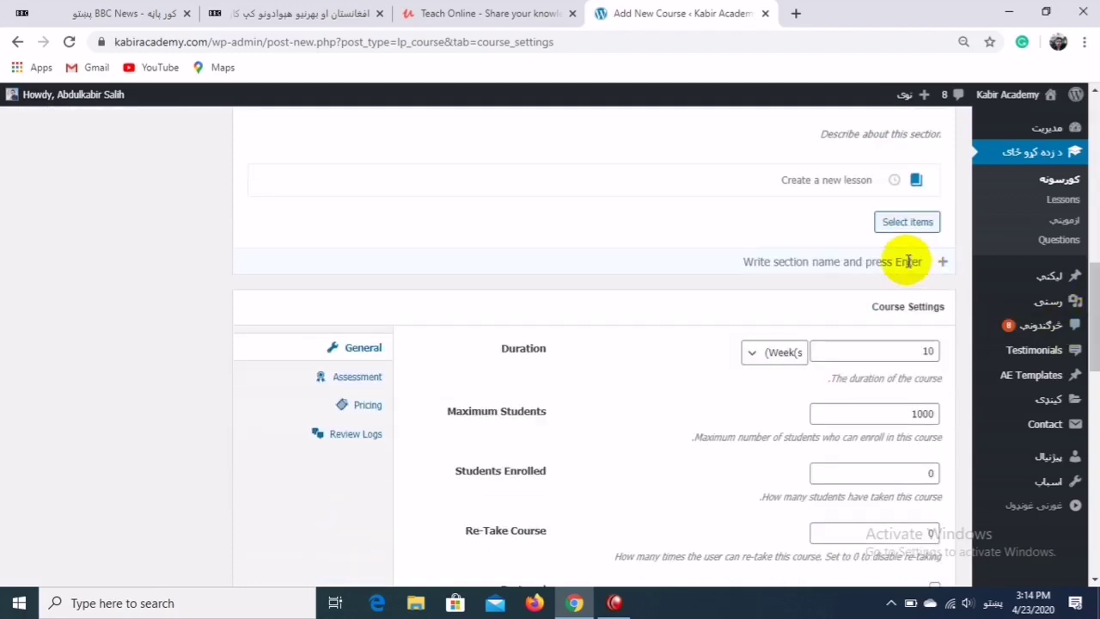
type("دریم څپرکی")
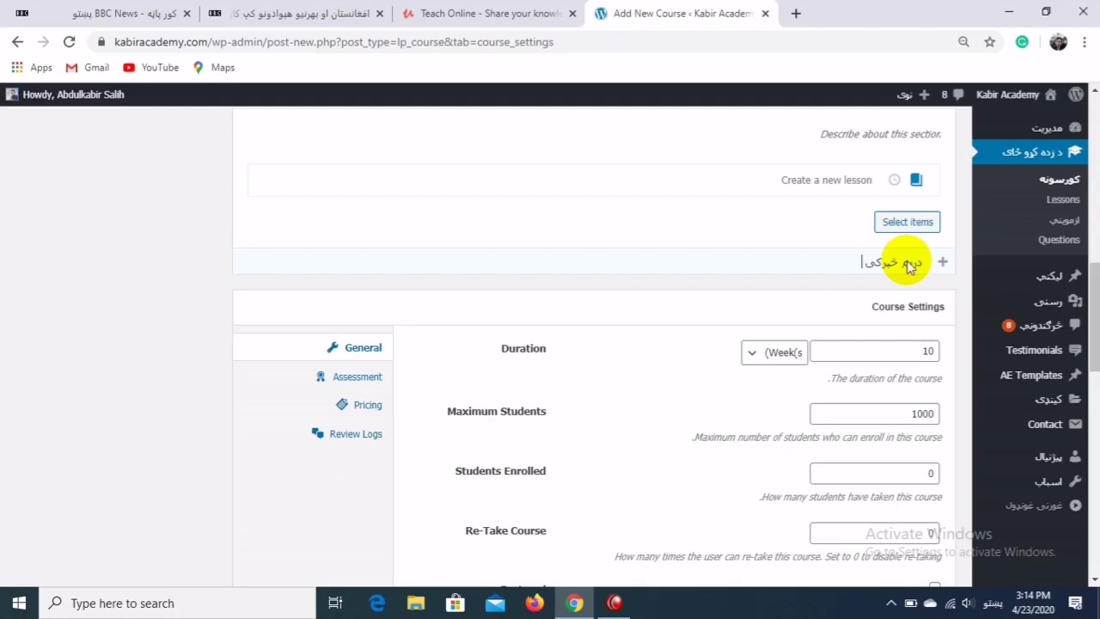
key("Return")
- Set the course duration to 4 weeks in the general course settings
left_click_drag(1096, 299, 1094, 335)
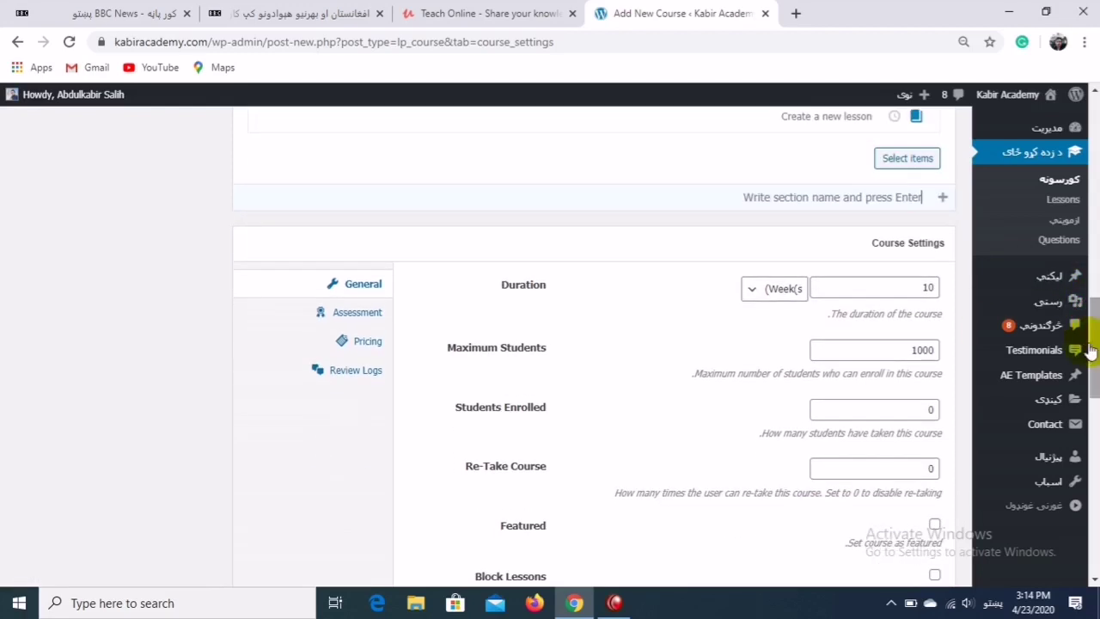
left_click(754, 293)
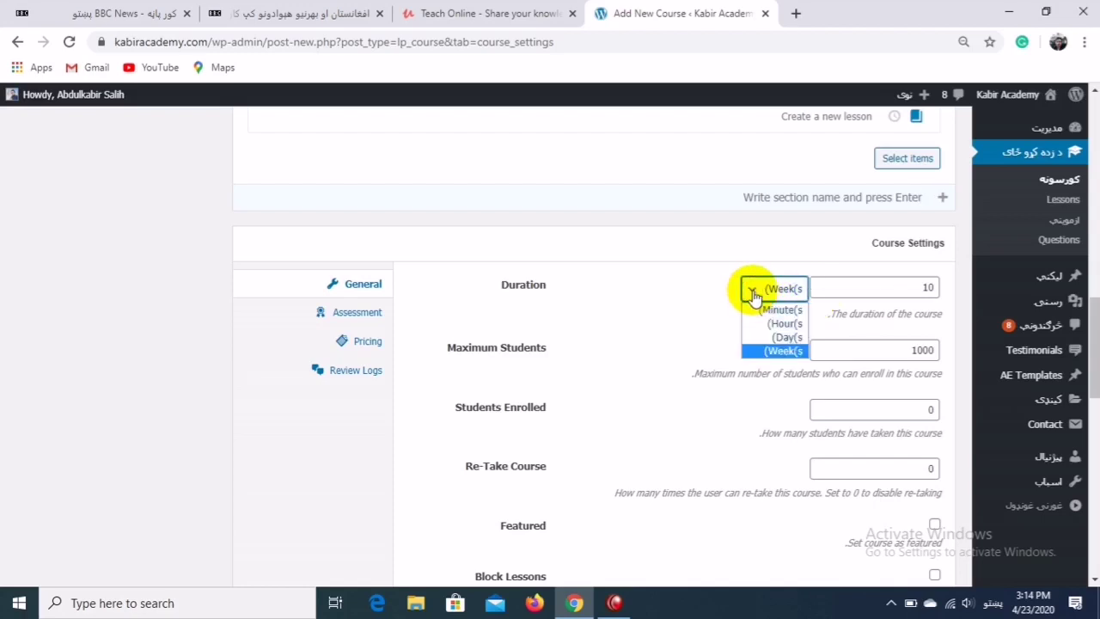
left_click(781, 350)
left_click(838, 288)
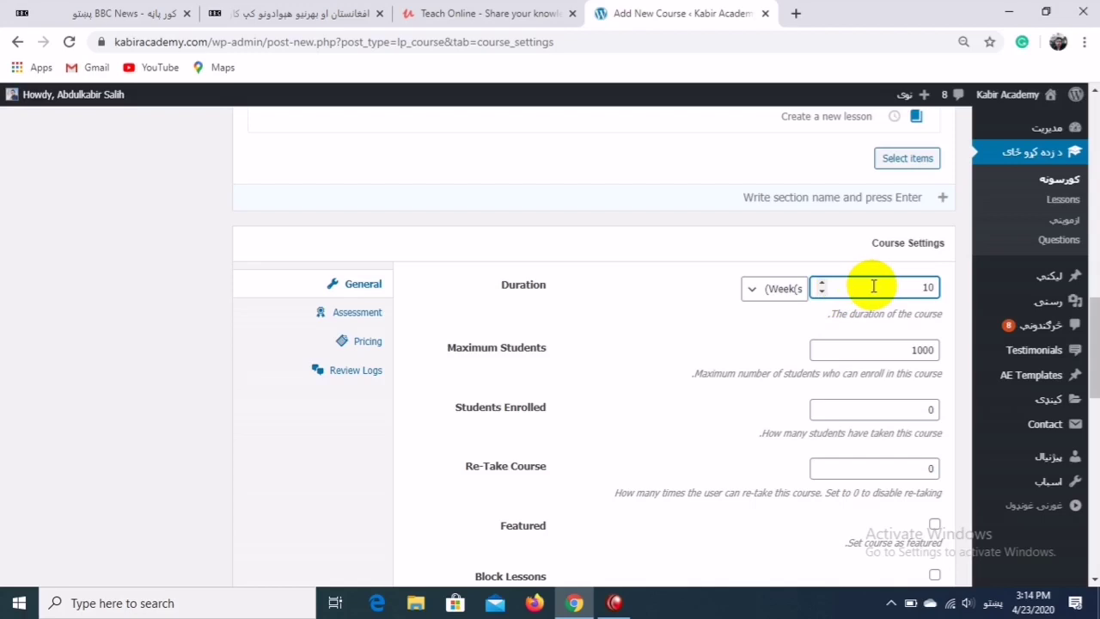
left_click_drag(872, 288, 946, 288)
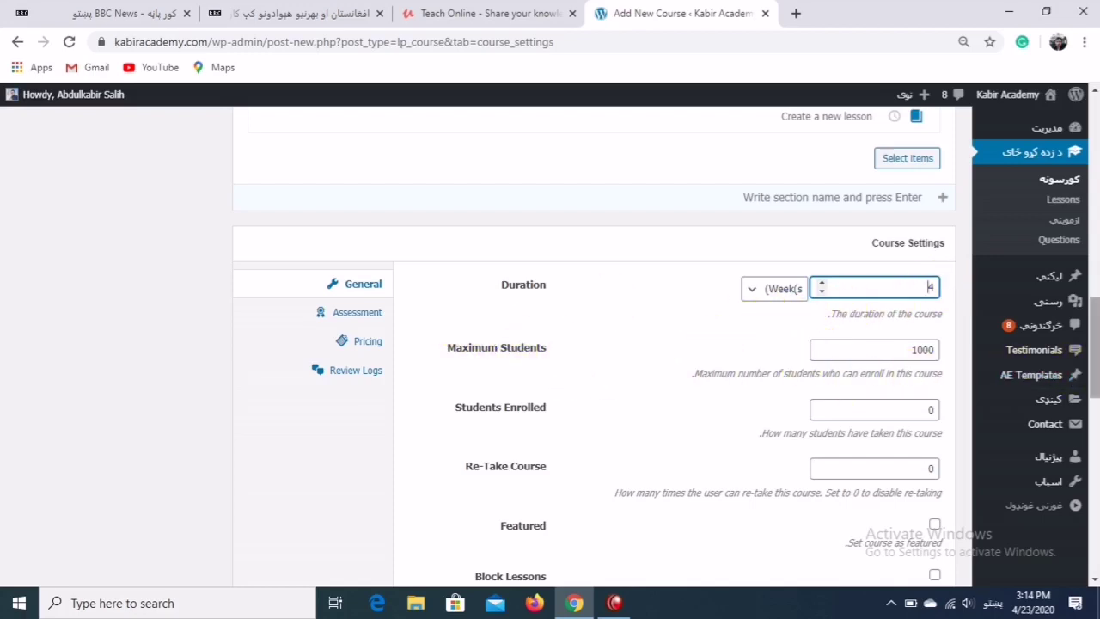
- Allow students to re-take the course 2 times
scroll(1031, 366, "down", 2)
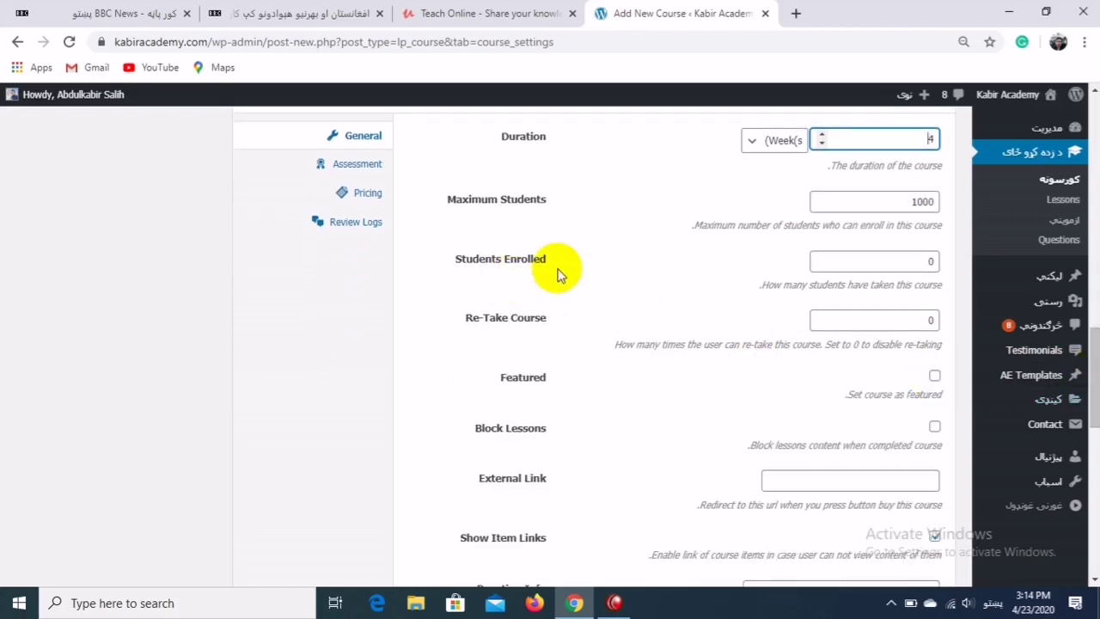
left_click(822, 317)
left_click(822, 317)
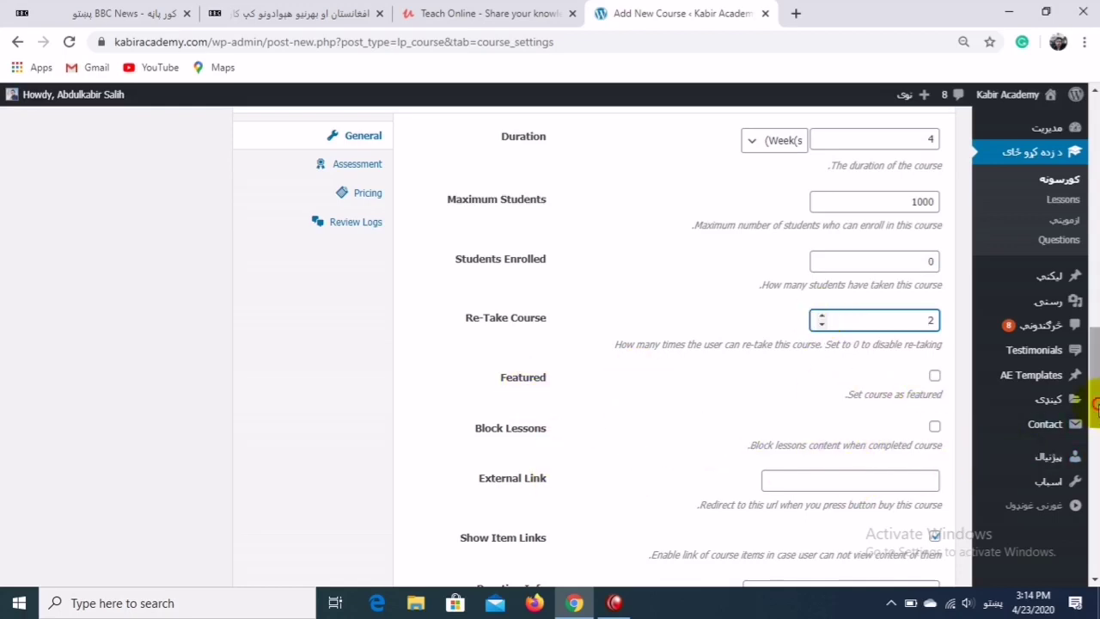
- Set the course language to پښتو in the general course settings
scroll(707, 391, "down", 3)
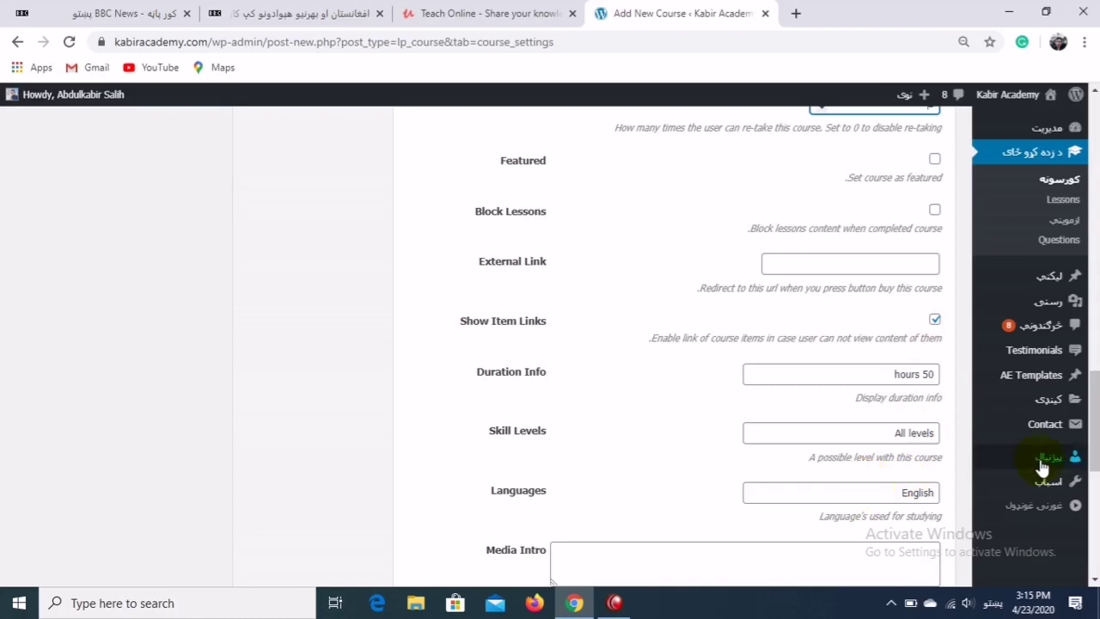
scroll(1097, 429, "down", 2)
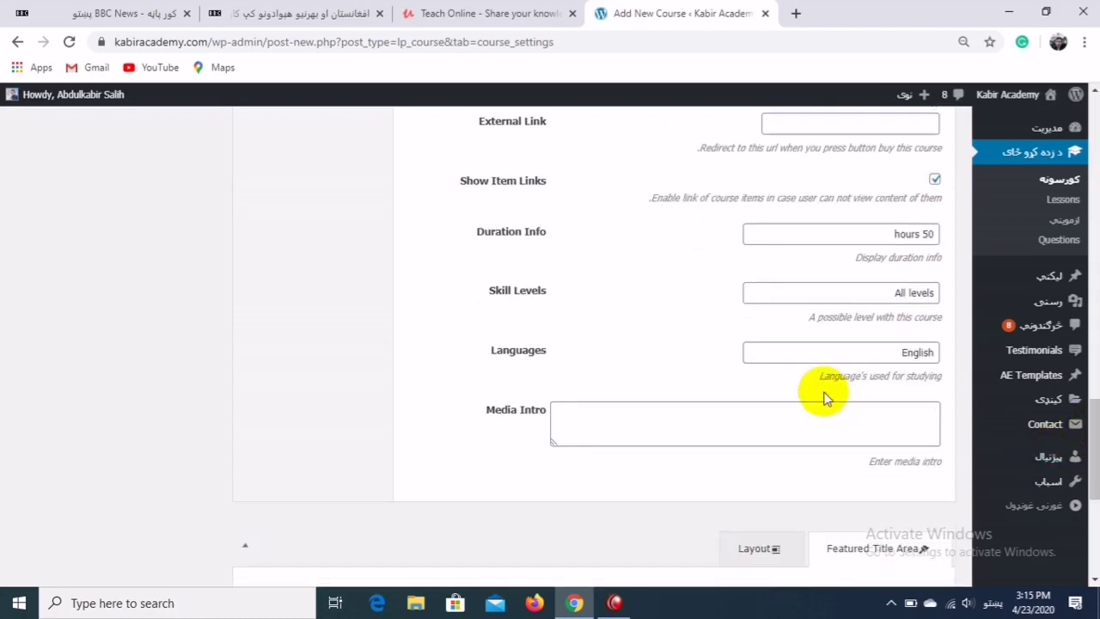
left_click(851, 348)
left_click_drag(851, 347, 941, 348)
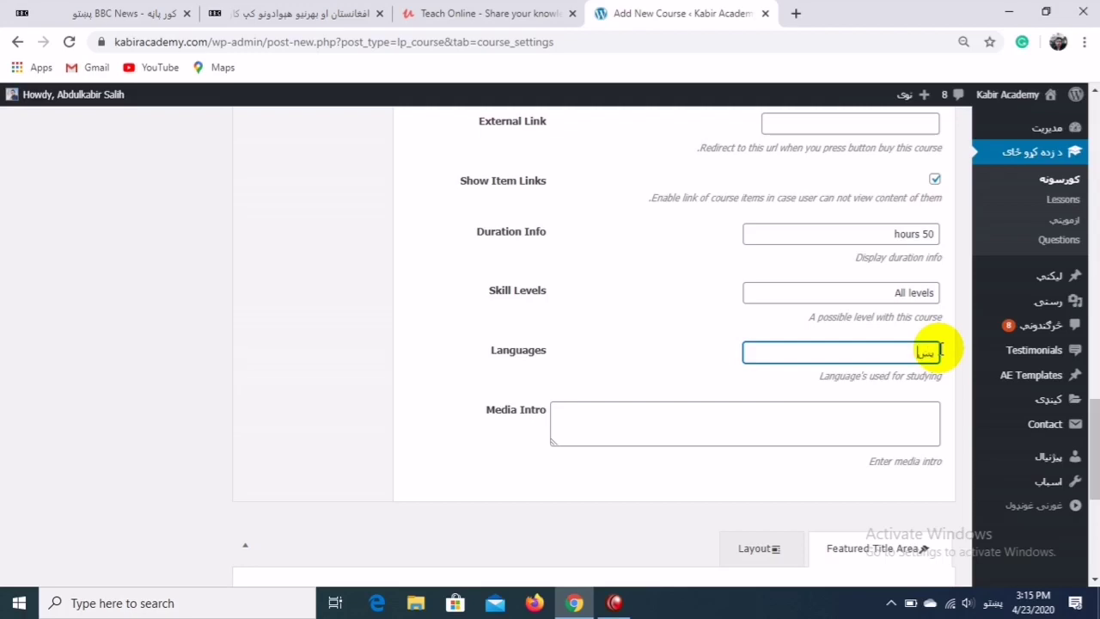
type("پښتو")
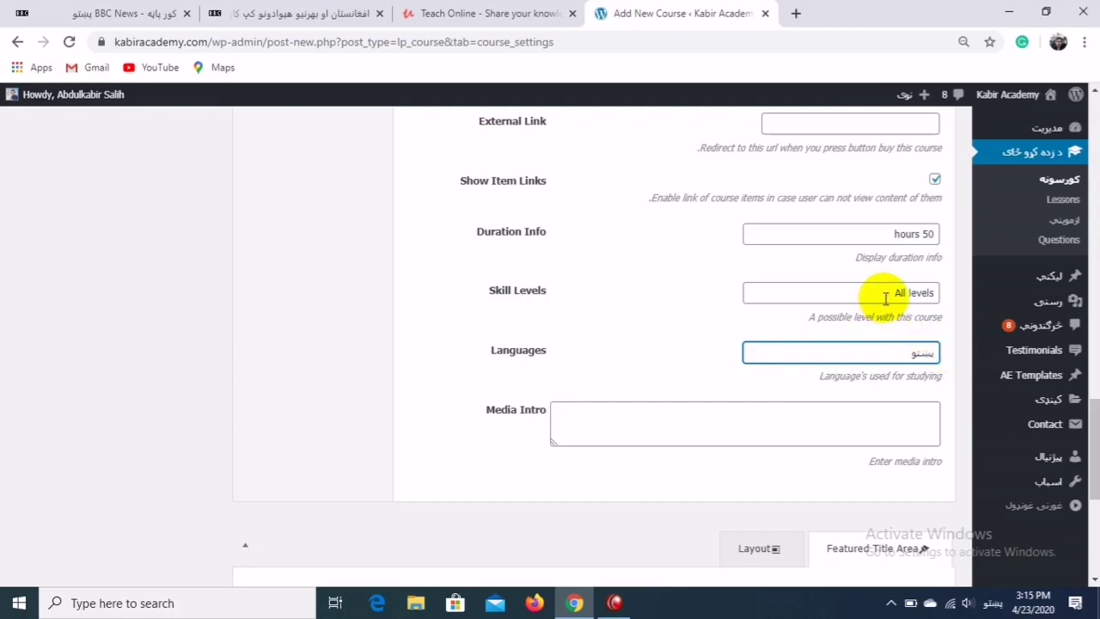
left_click(881, 294)
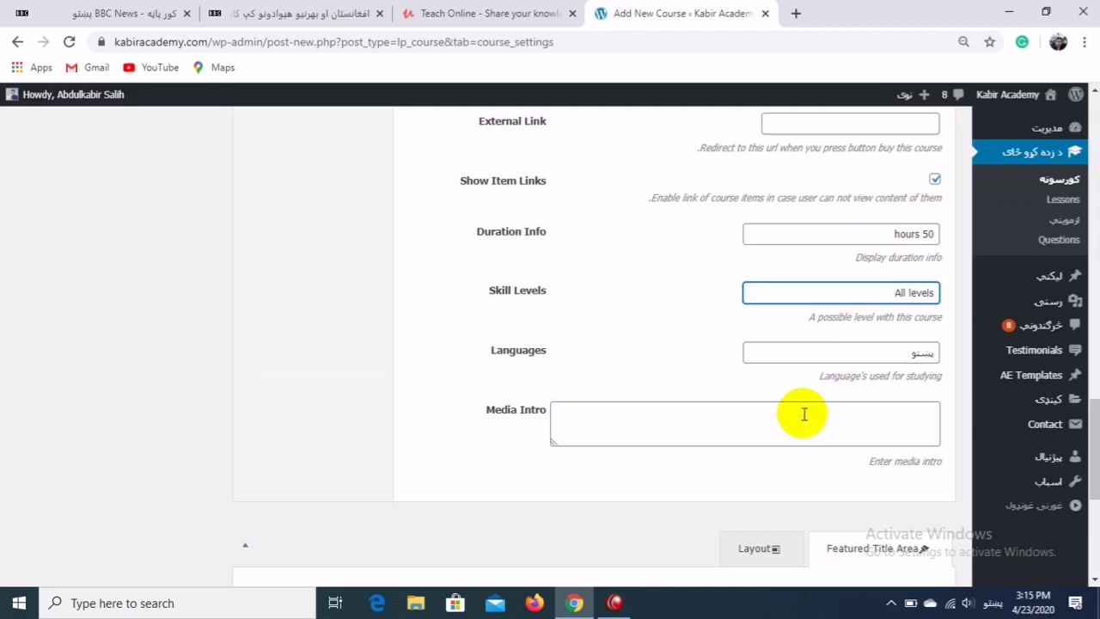
- Examine the course's assessment settings, including the result evaluation methods and the passing condition value
scroll(1097, 423, "down", 3)
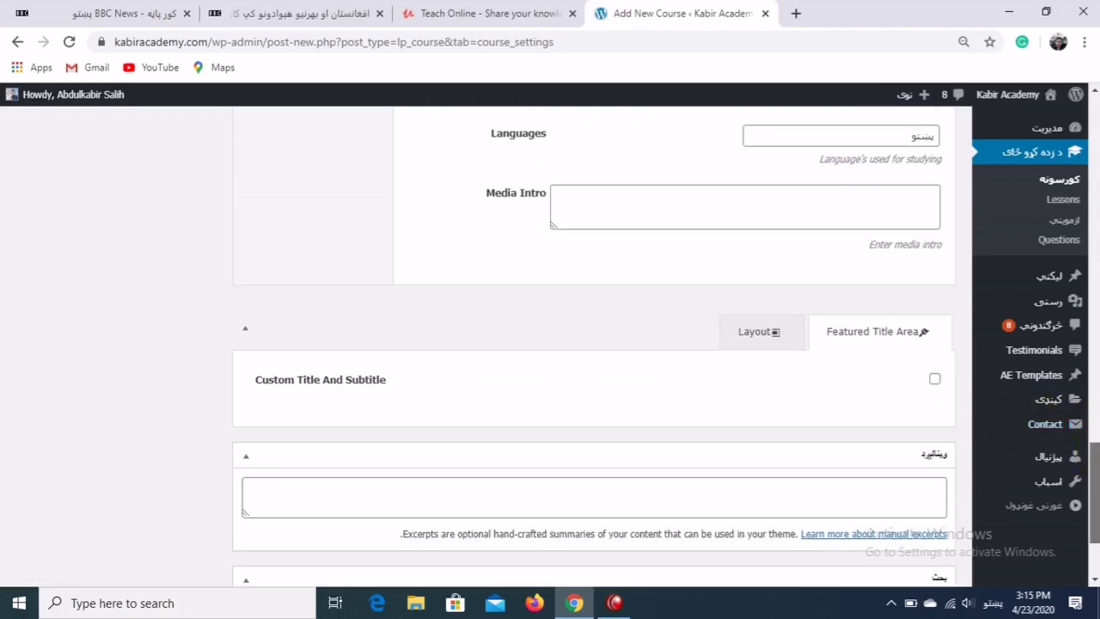
scroll(593, 344, "up", 1)
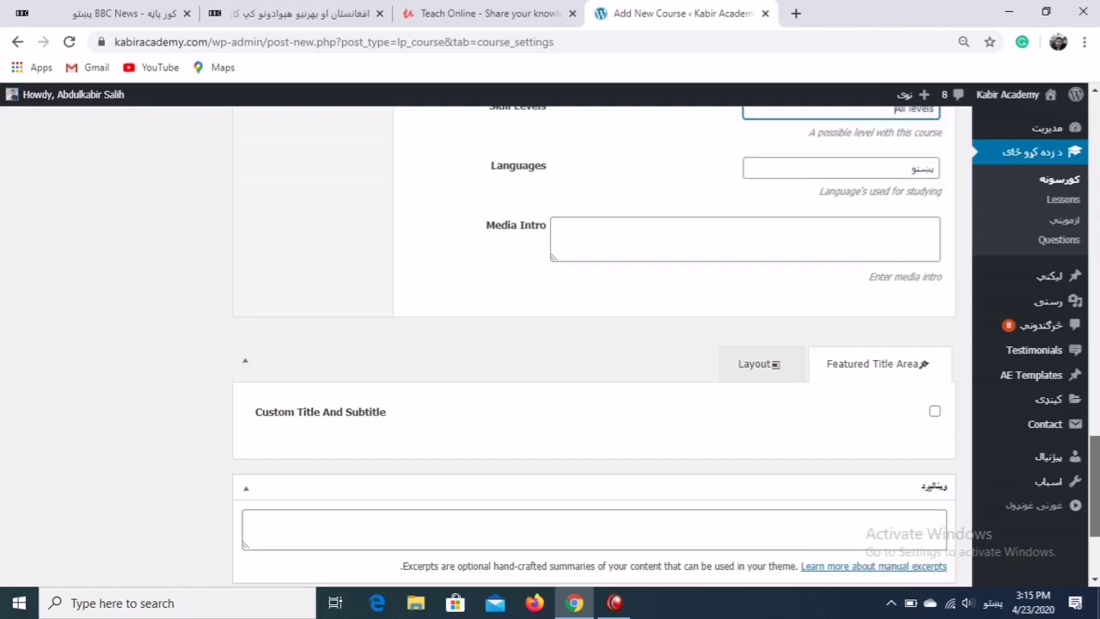
left_click_drag(1094, 447, 1090, 286)
scroll(1092, 292, "down", 3)
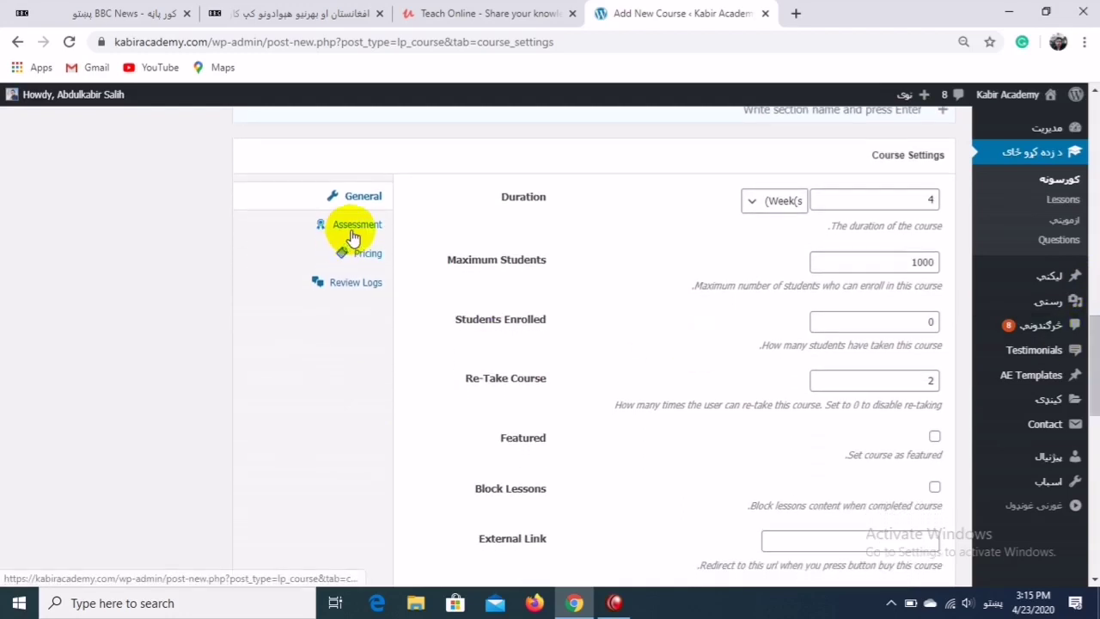
left_click(351, 226)
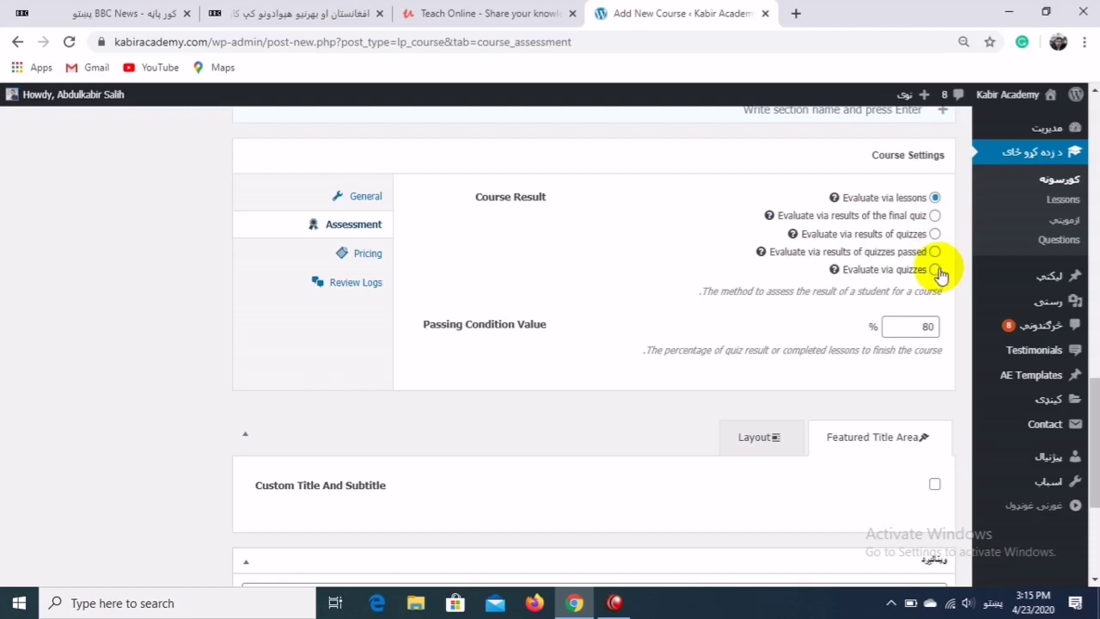
left_click(927, 328)
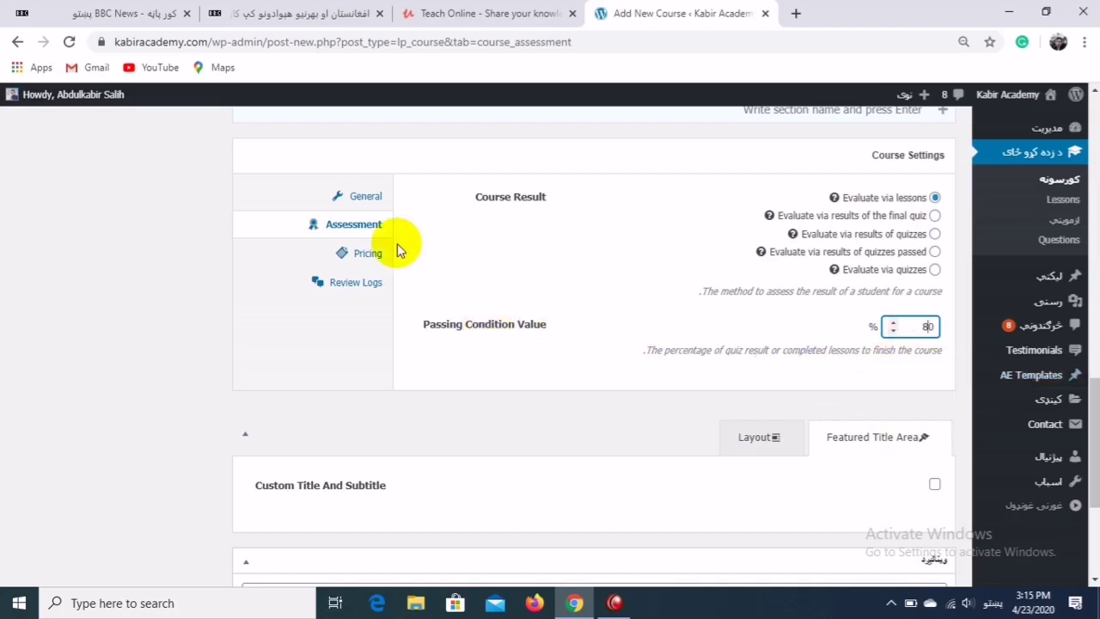
- Examine the course's price and sale price settings and try enabling the No Requirement Enroll option
left_click(369, 256)
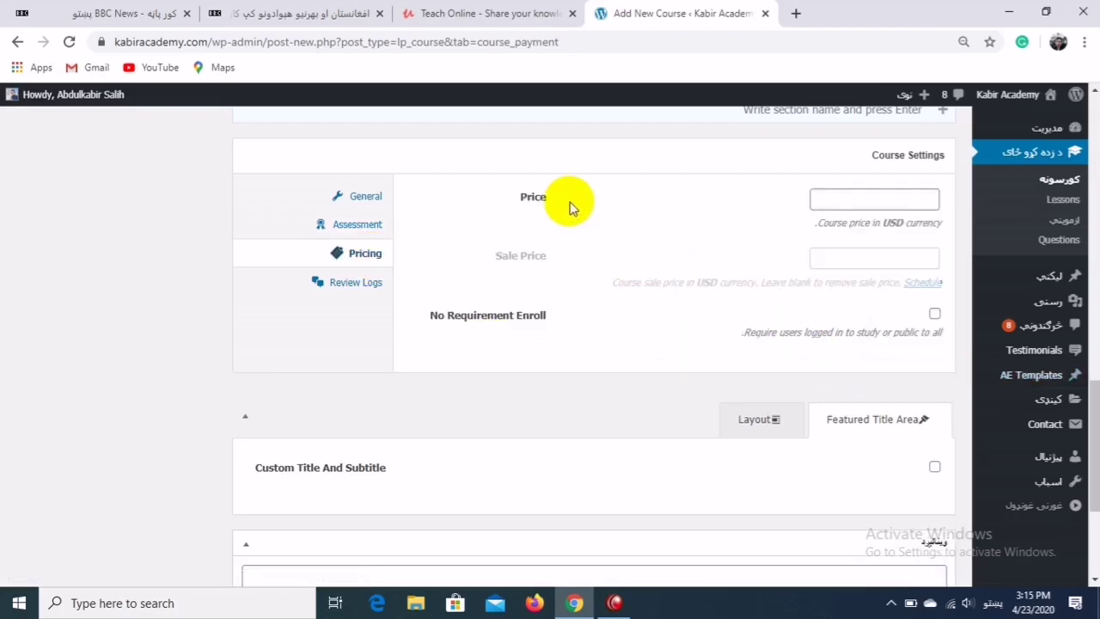
left_click(881, 202)
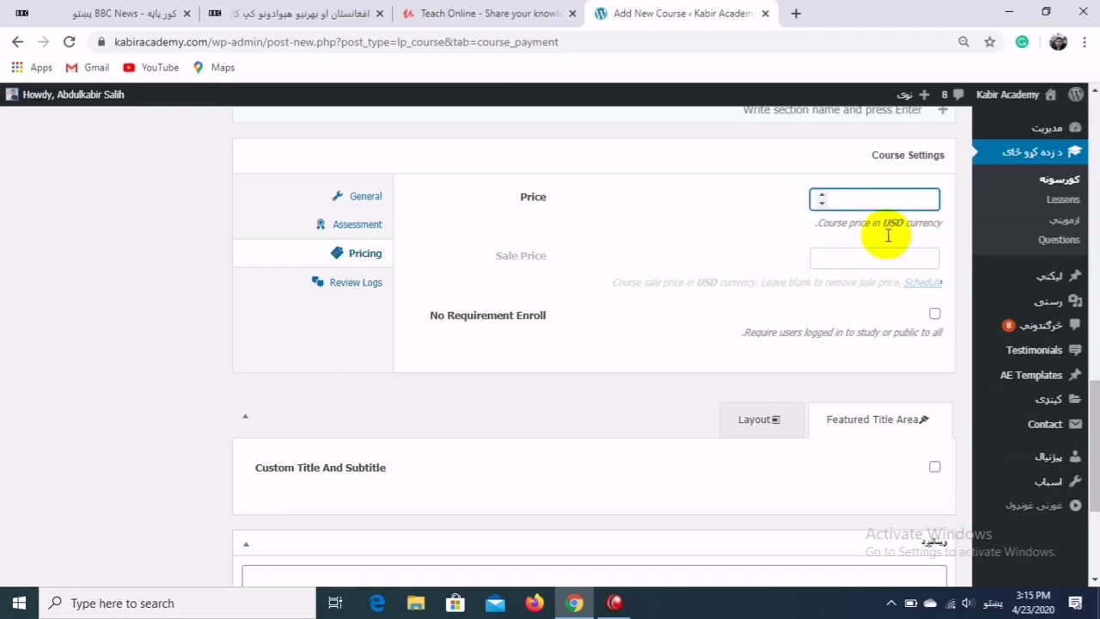
left_click(841, 255)
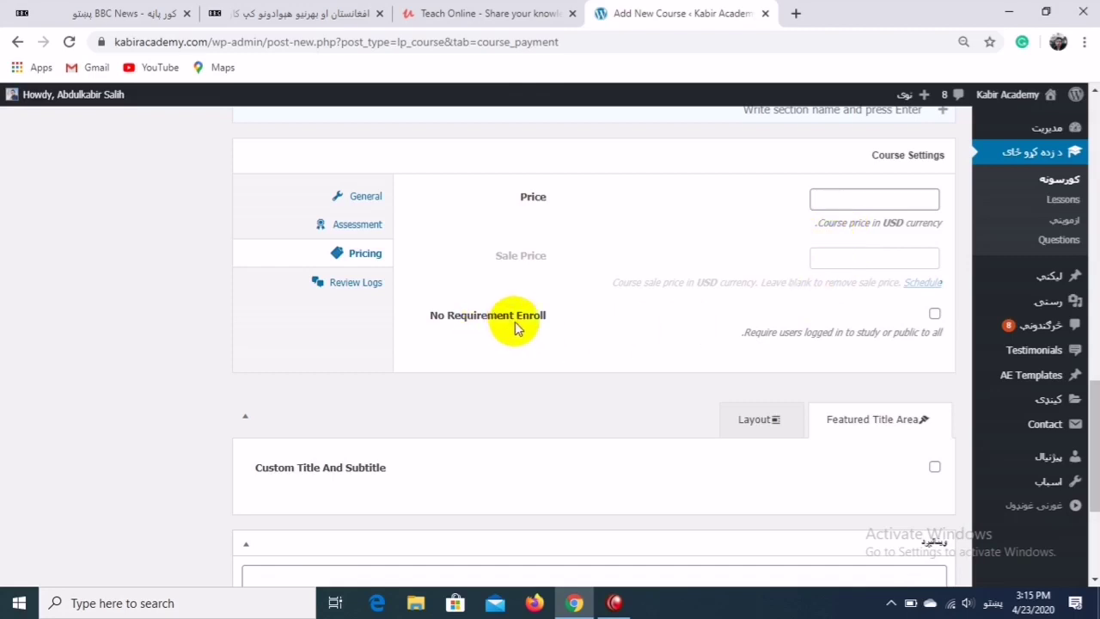
left_click(935, 315)
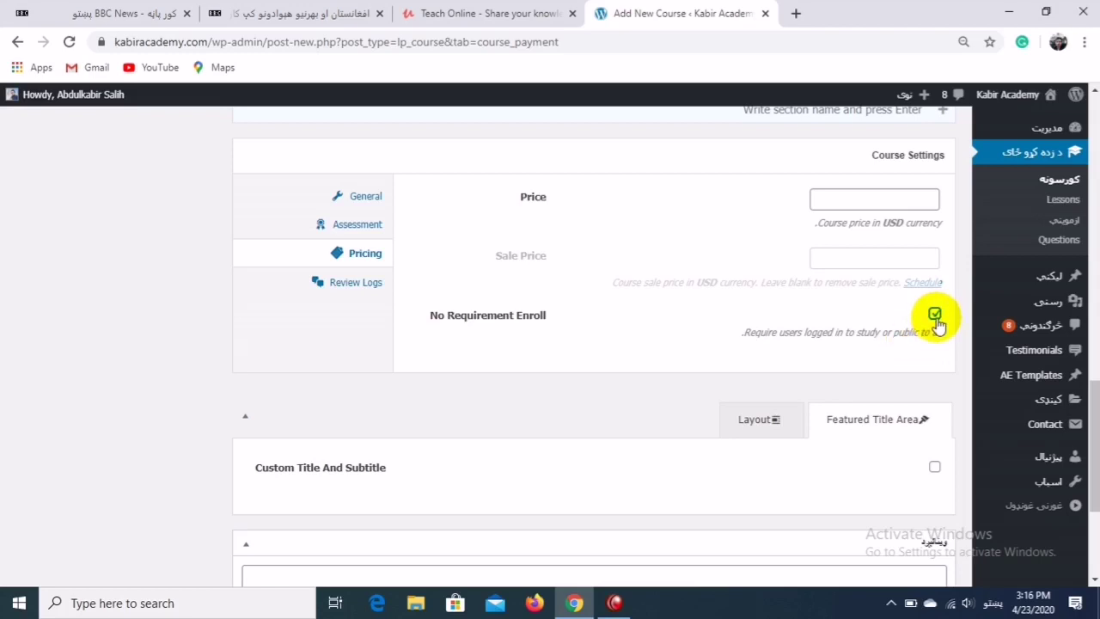
scroll(1093, 438, "down", 1)
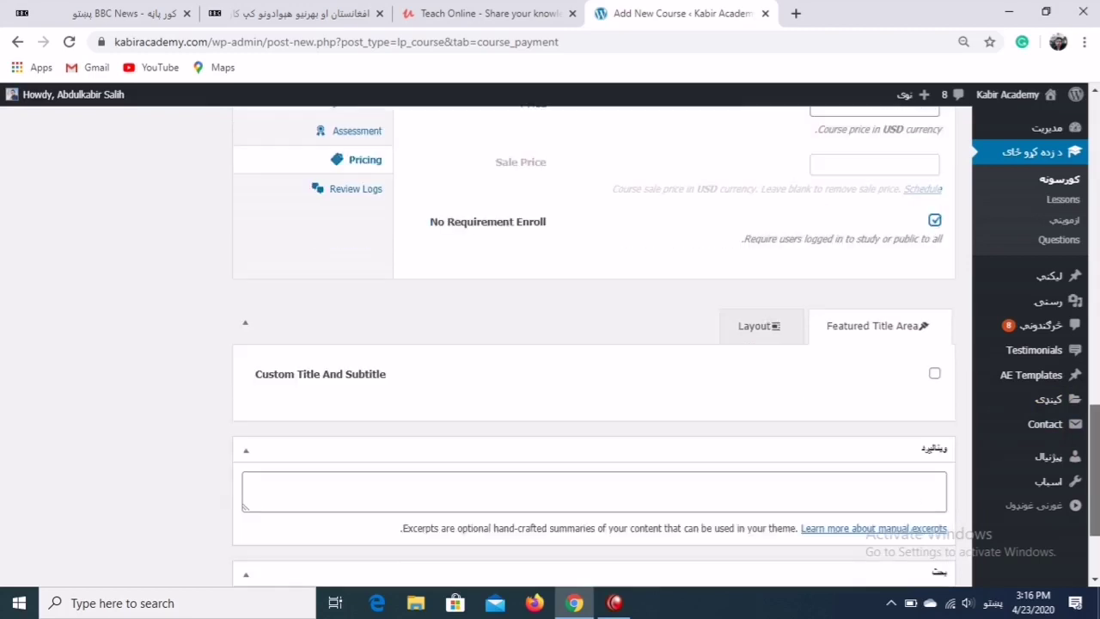
scroll(1093, 439, "down", 1)
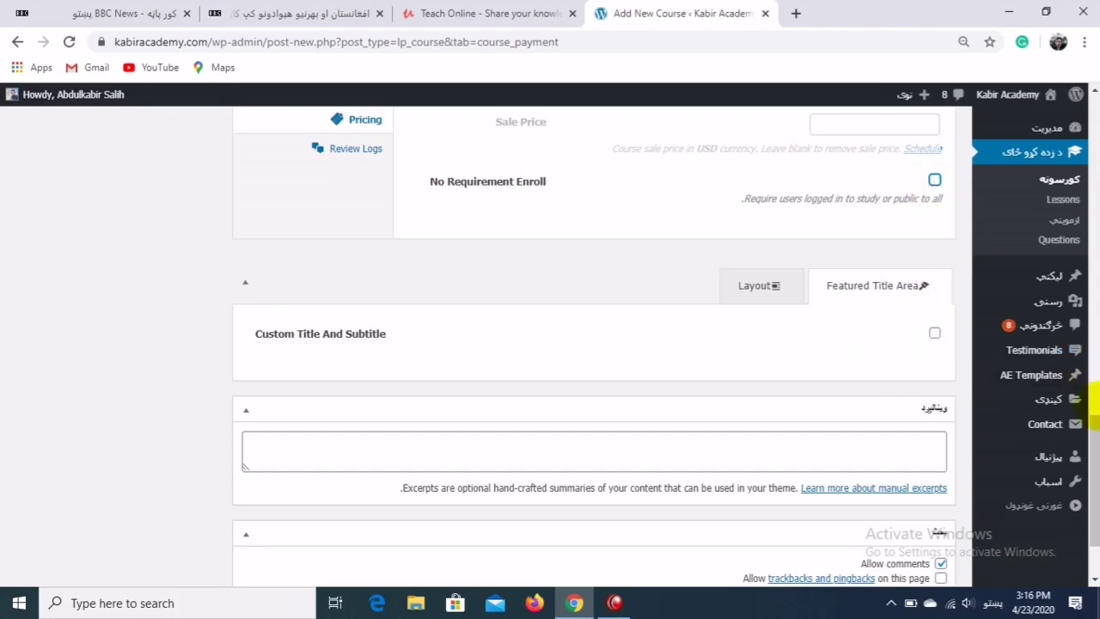
- View the review logs in the course settings
scroll(1093, 439, "up", 3)
scroll(1093, 430, "down", 2)
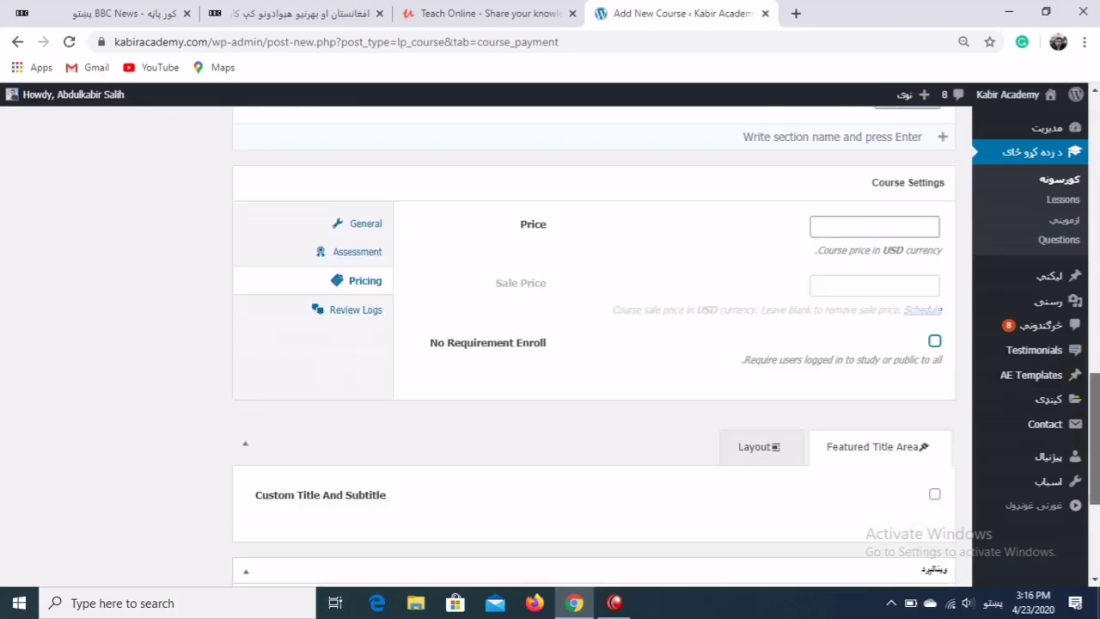
left_click(352, 318)
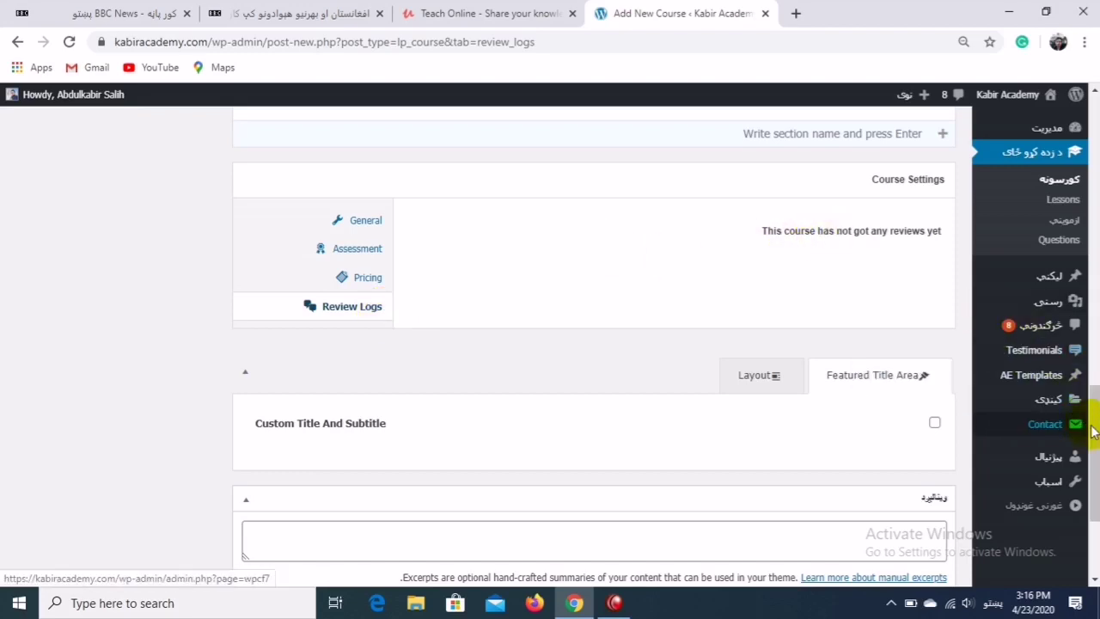
- Describe the first curriculum section, لومړی څپرکی, as "د لومړی څپرکي په اړه ټول مالومات ..."
scroll(1097, 361, "up", 3)
scroll(1097, 361, "up", 3)
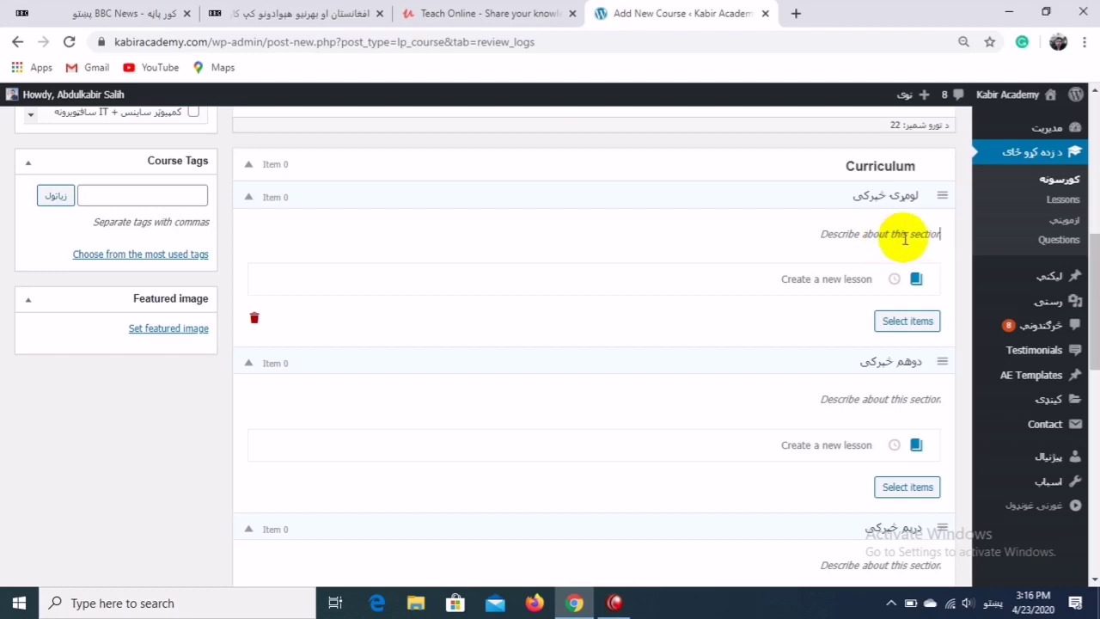
left_click(870, 237)
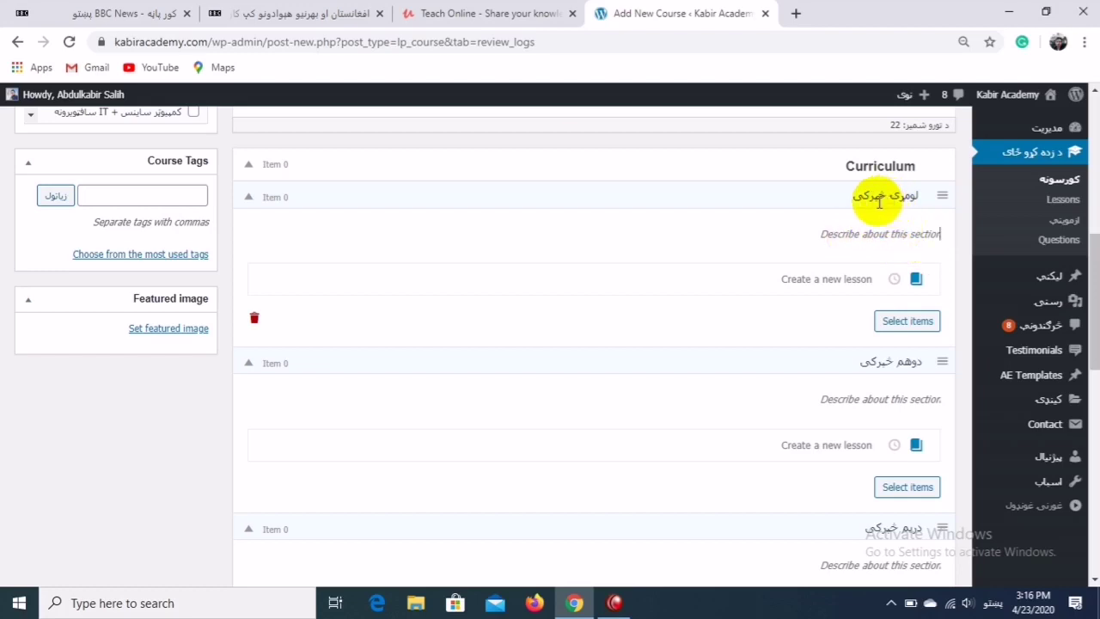
left_click(883, 232)
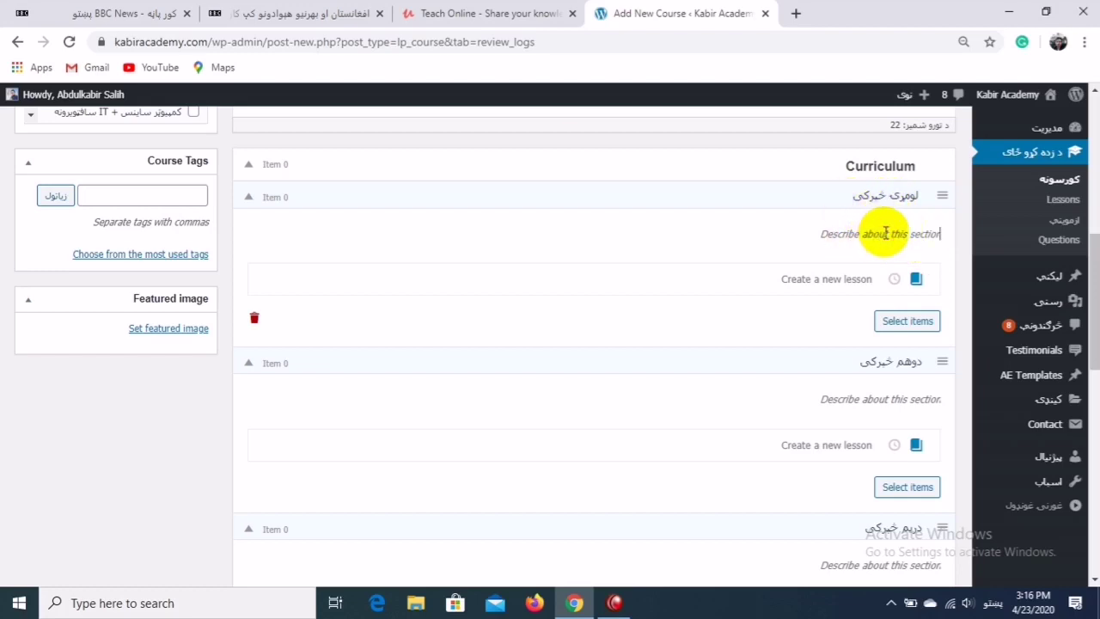
type("ا")
type("ړي")
key("BackSpace")
type("ی څپ")
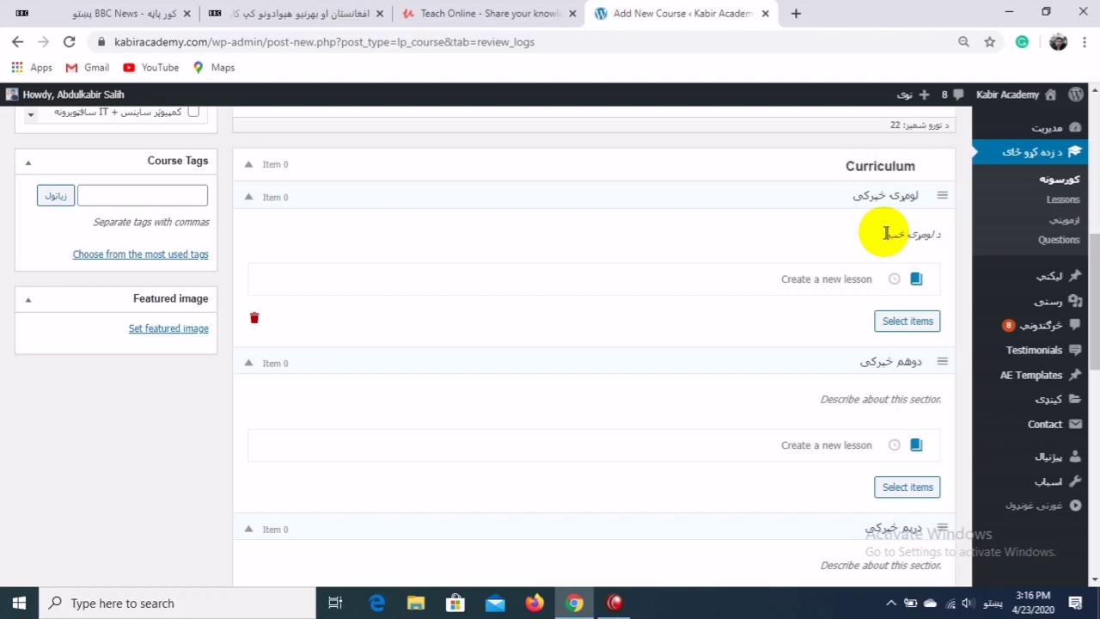
type("رکی به اره تول مالومات ...")
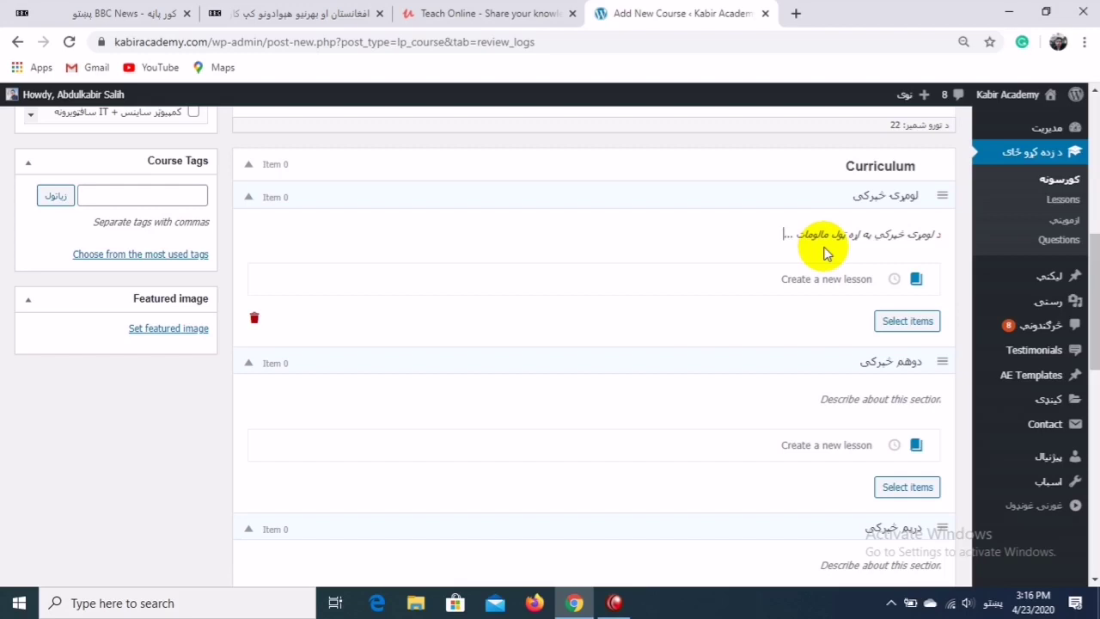
- Add three lessons named لومړی درس, دوهم درس and دریم درس to the first curriculum section
left_click(823, 277)
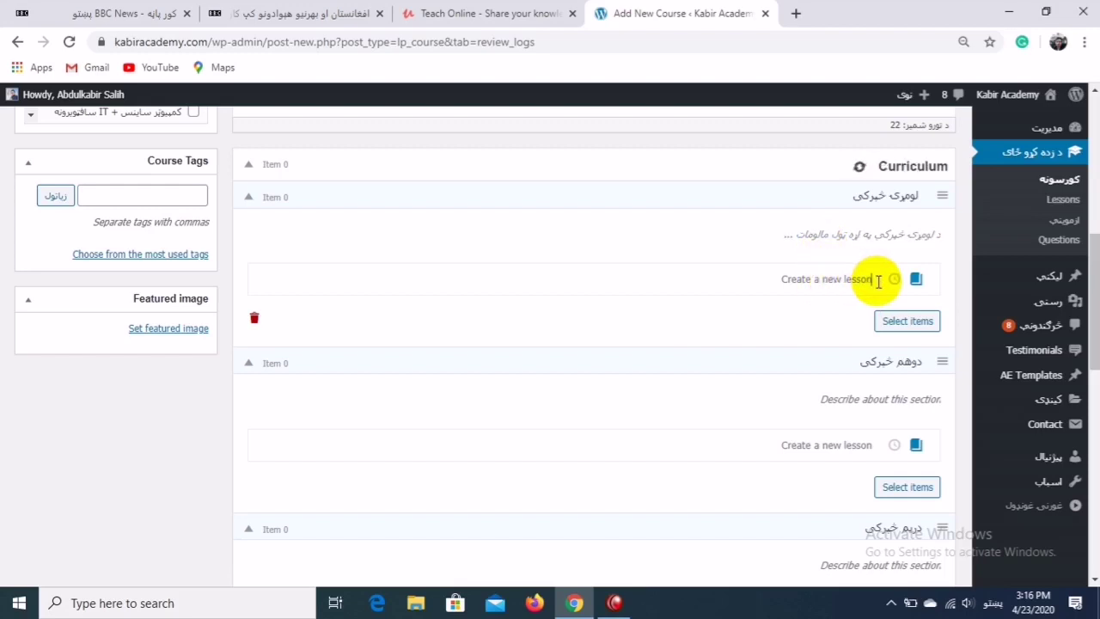
type("لومړی درس")
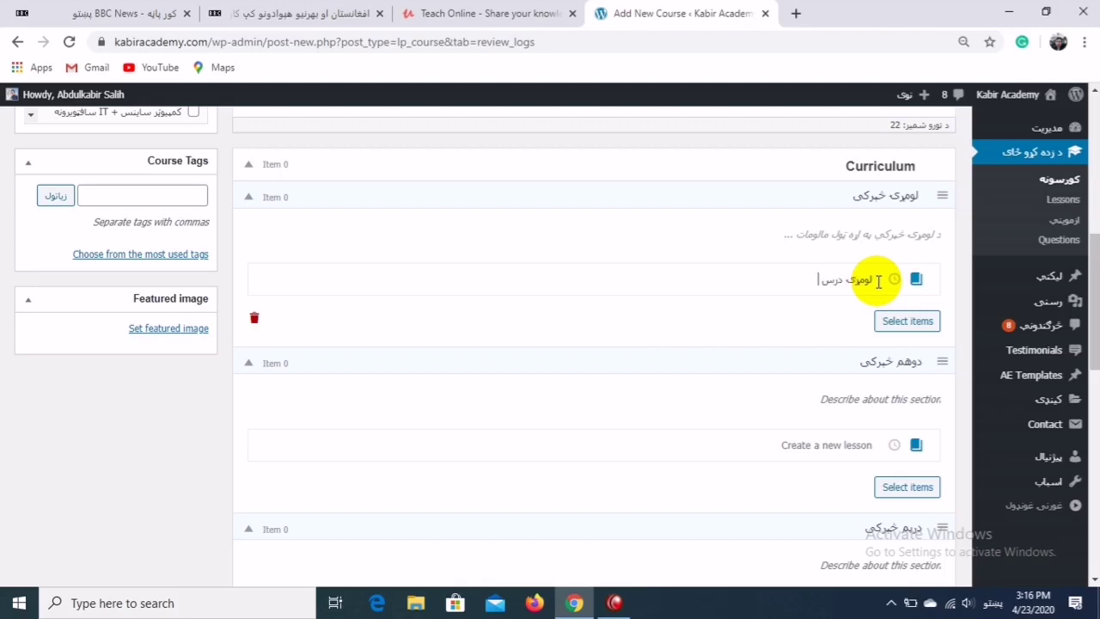
key("Return")
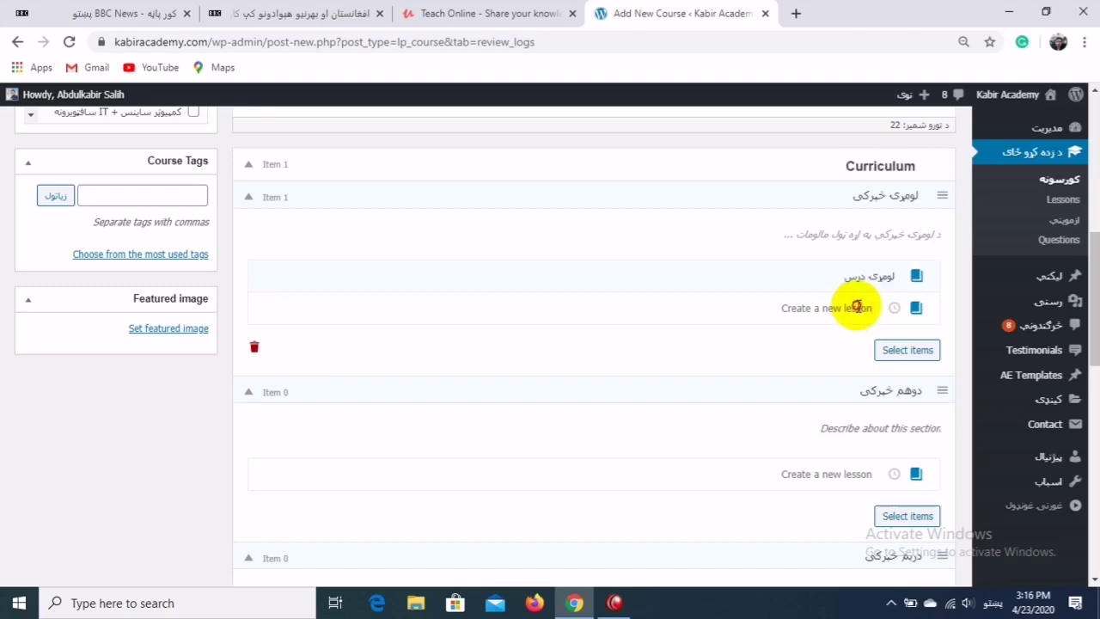
type("دوهم درس")
key("Return")
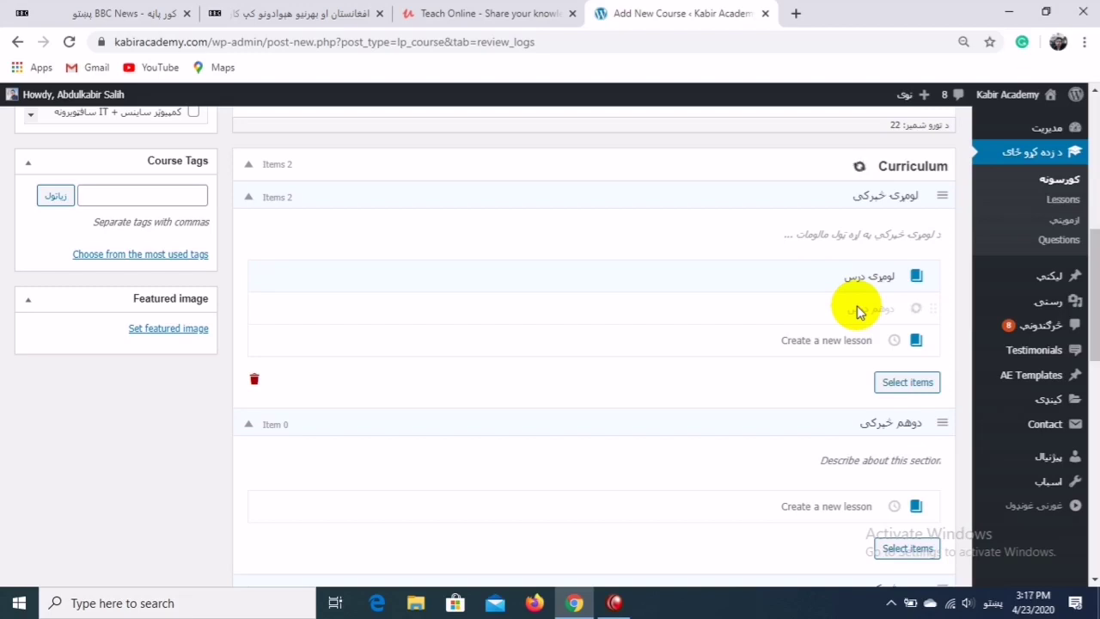
type("دری")
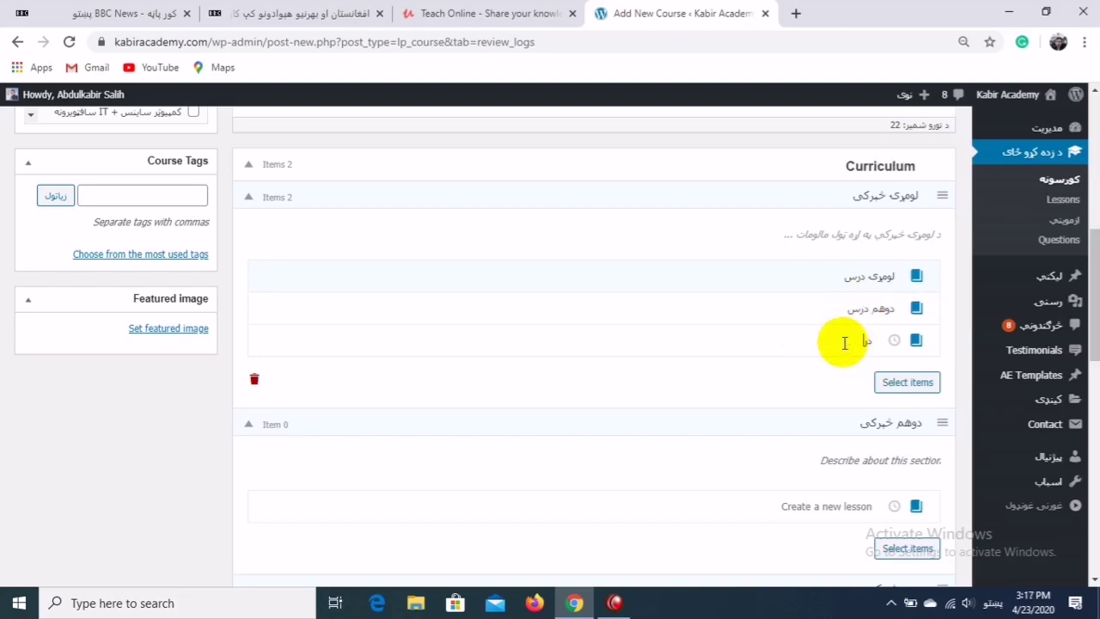
type("م درس")
key("Return")
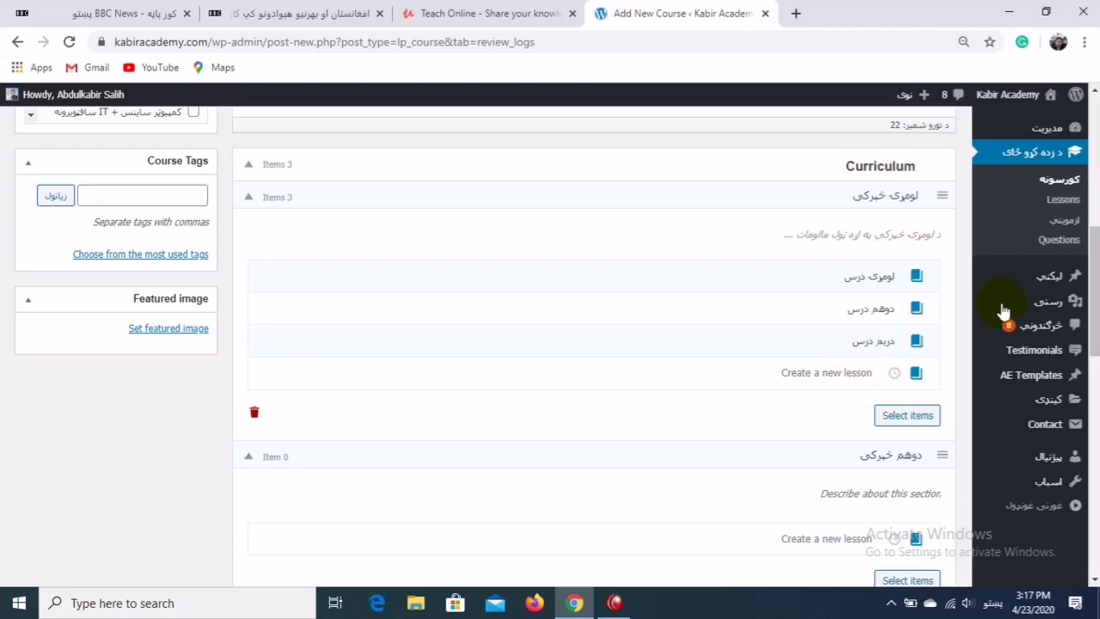
- Describe the second curriculum section, دوهم څپرکی, as "د دوهم څپرکي مالومات.."
left_click_drag(1096, 304, 1097, 309)
scroll(909, 393, "down", 1)
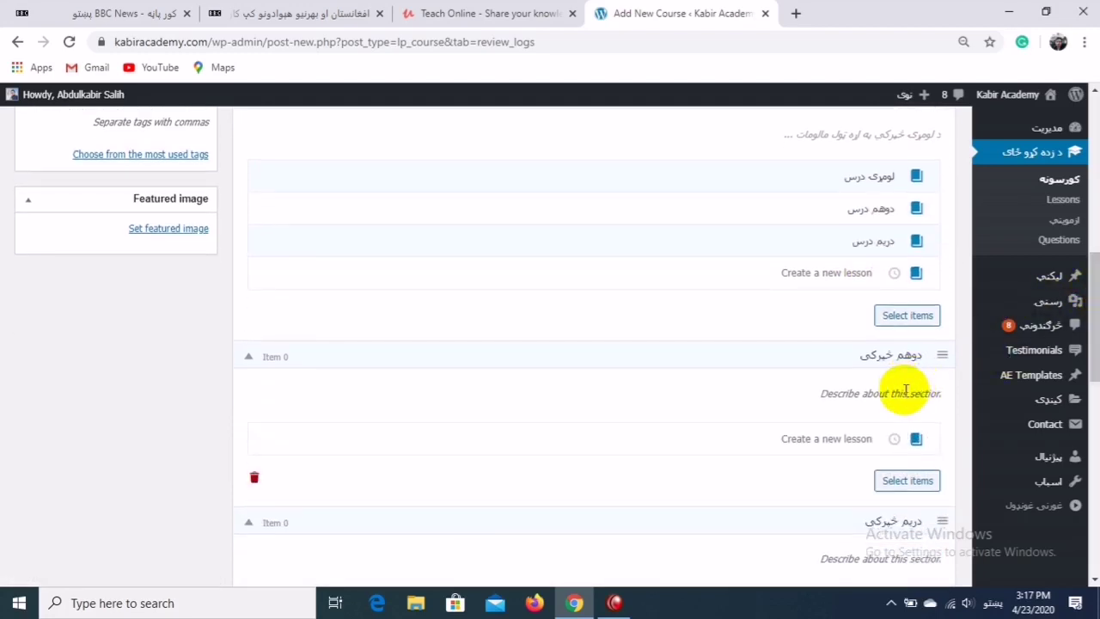
left_click(879, 394)
type("د دوهم")
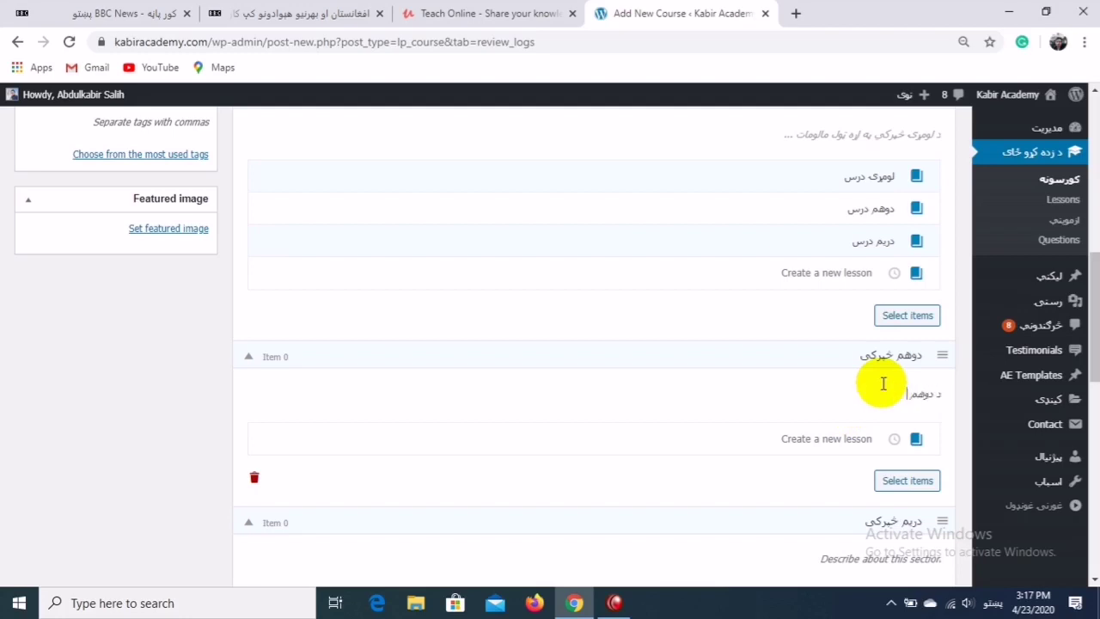
type(" خپرکی پالومات..")
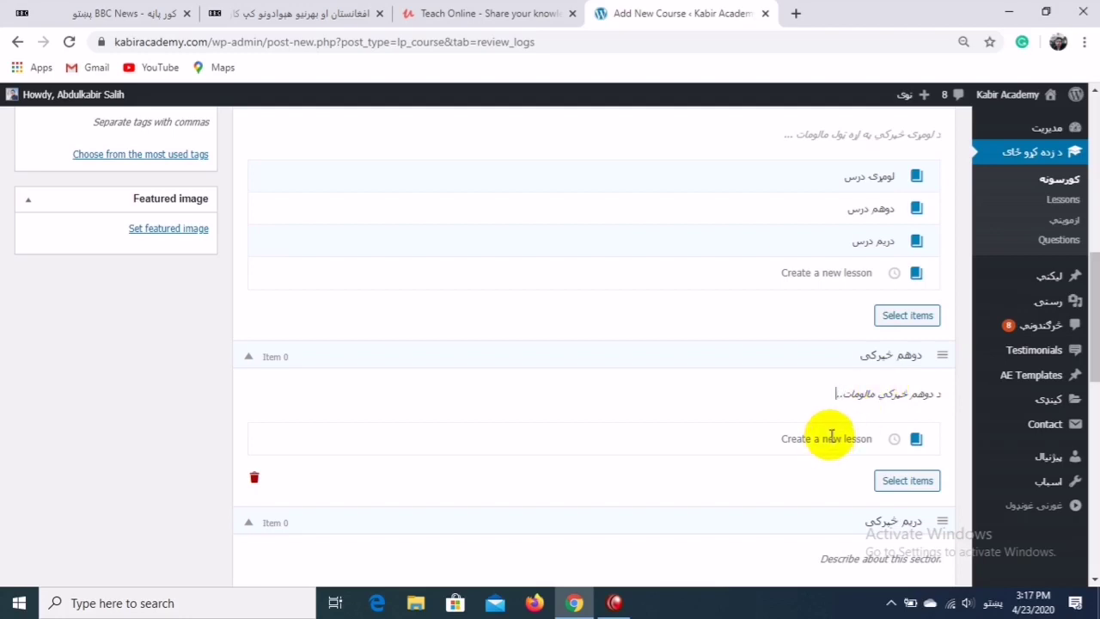
- Add a lesson named د دوهم څپرکي لومړی درس to the second curriculum section
left_click(832, 437)
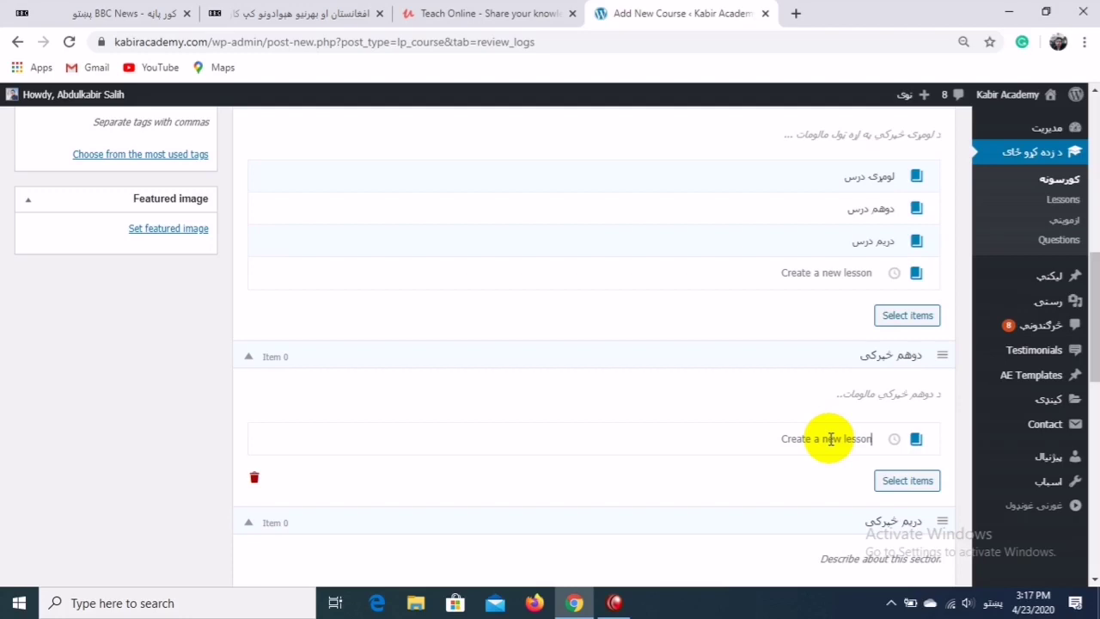
type("ل")
type("لوم")
key("BackSpace")
key("BackSpace")
type("دوهم خپرکي لومړی د")
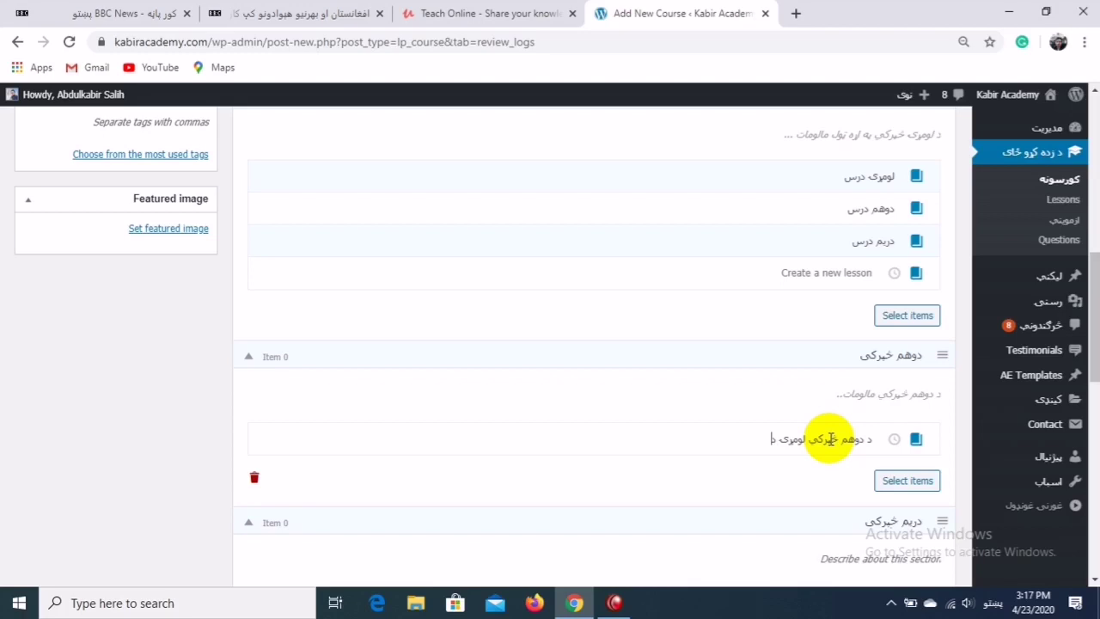
type("رس")
key("Return")
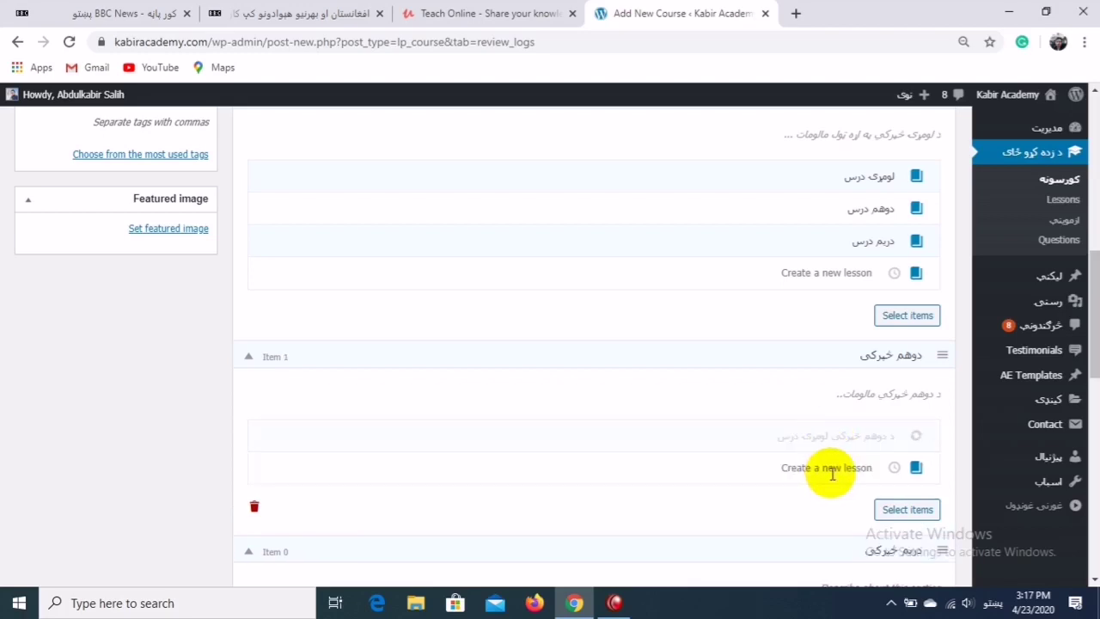
- Add a second lesson named "د دوهم څپرکي دویم درس" to the second curriculum section
type("د دوهم خپرکي دریم")
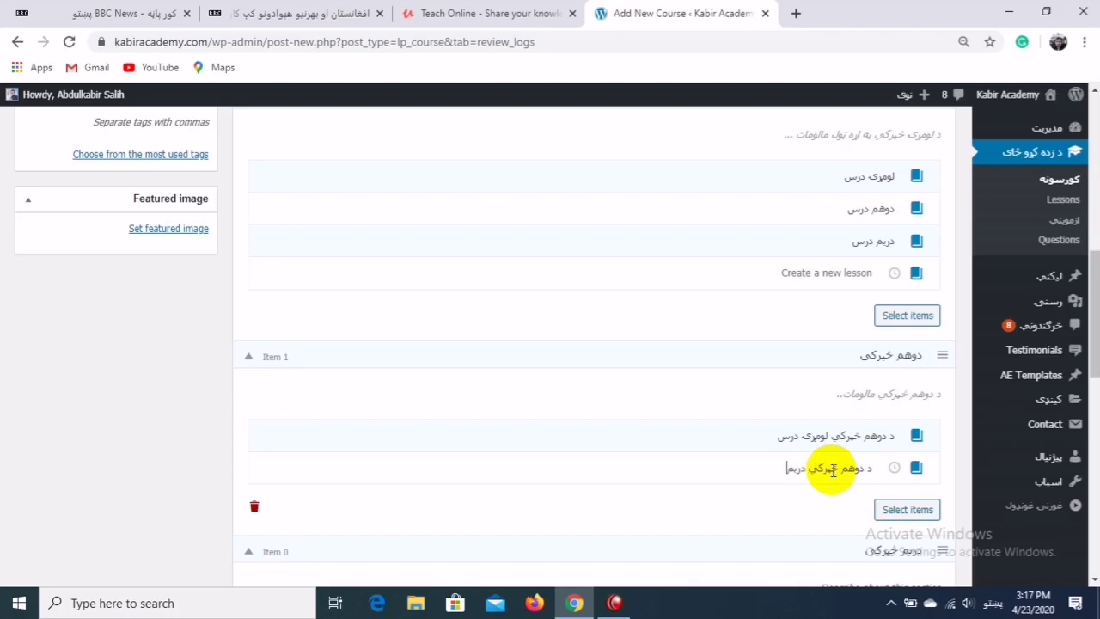
type("ویم درس")
key("Return")
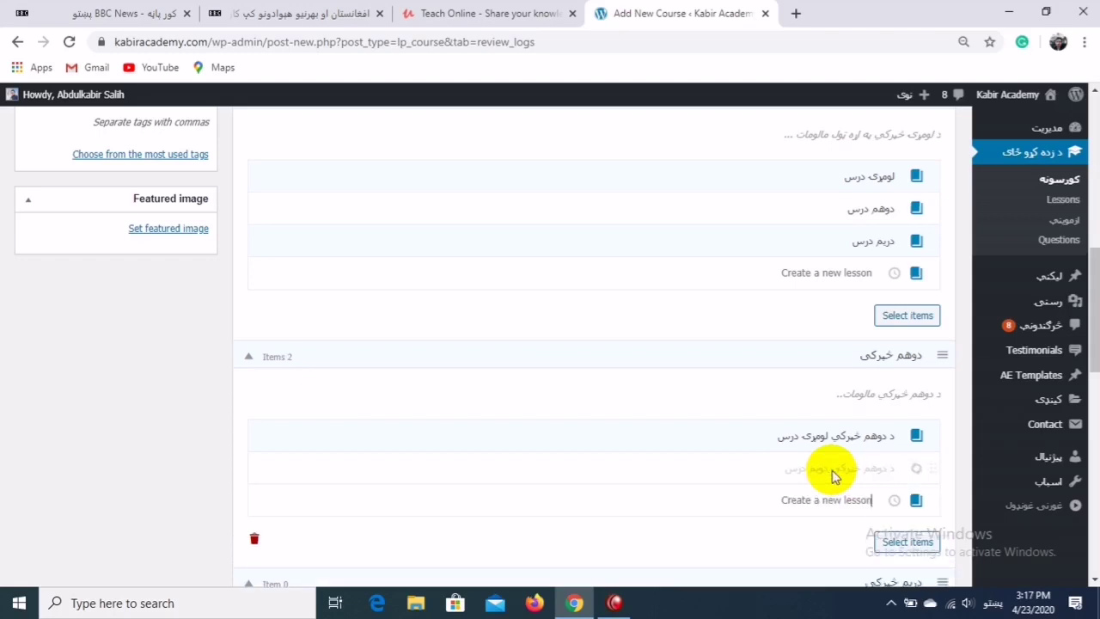
- Describe the third curriculum section, دریم څپرکی, as "دریم څپرکي مالومات"
mouse_move(1088, 390)
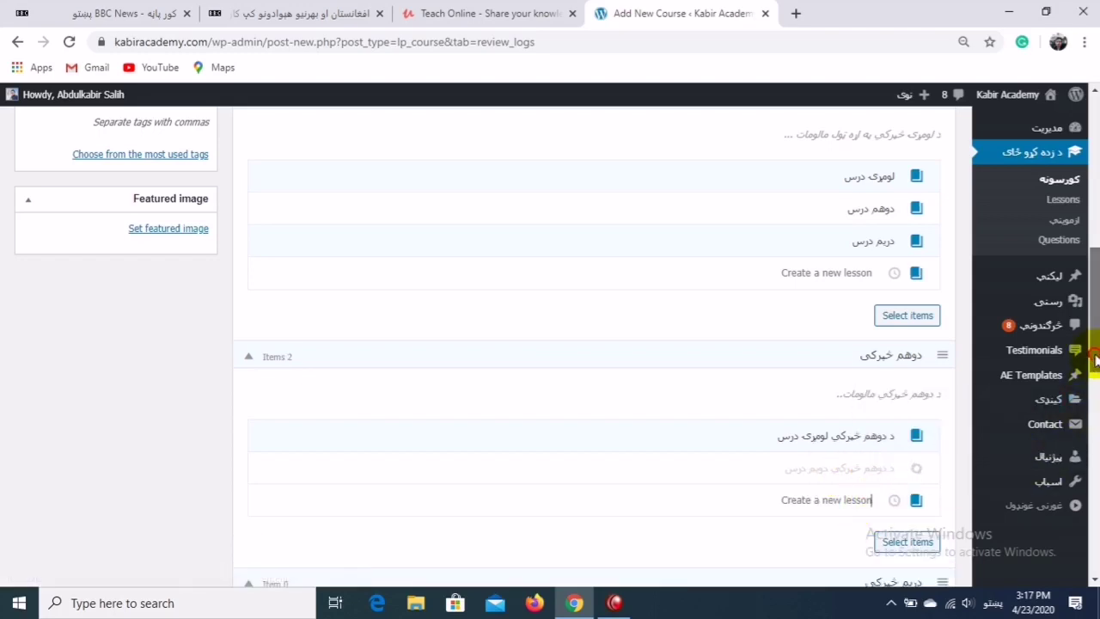
scroll(935, 442, "down", 3)
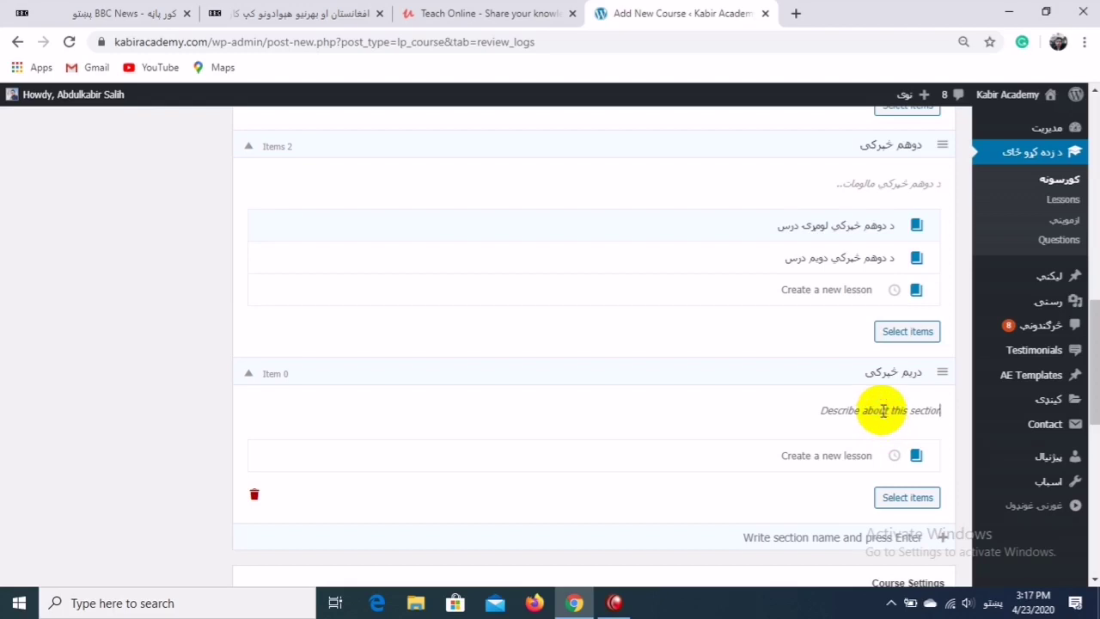
left_click(883, 412)
type("دریم خپ")
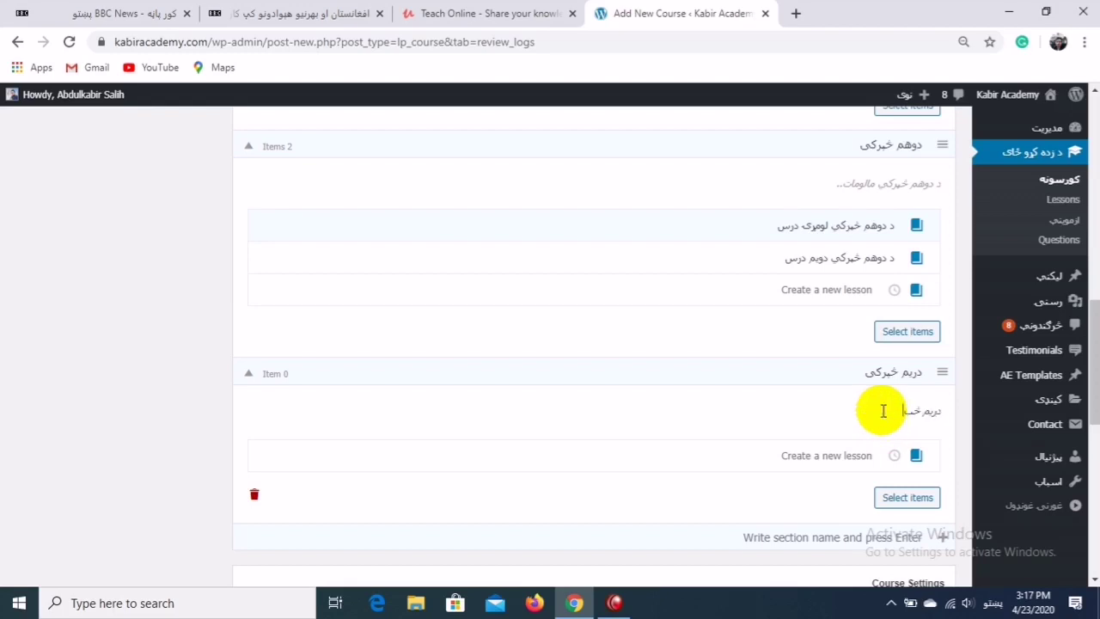
type("رکي مالومات")
- Add three lessons named دریم څپرکی لومړی درس, دوهم درس and دریم درس to the third curriculum section
left_click(844, 456)
type("دریم خپ")
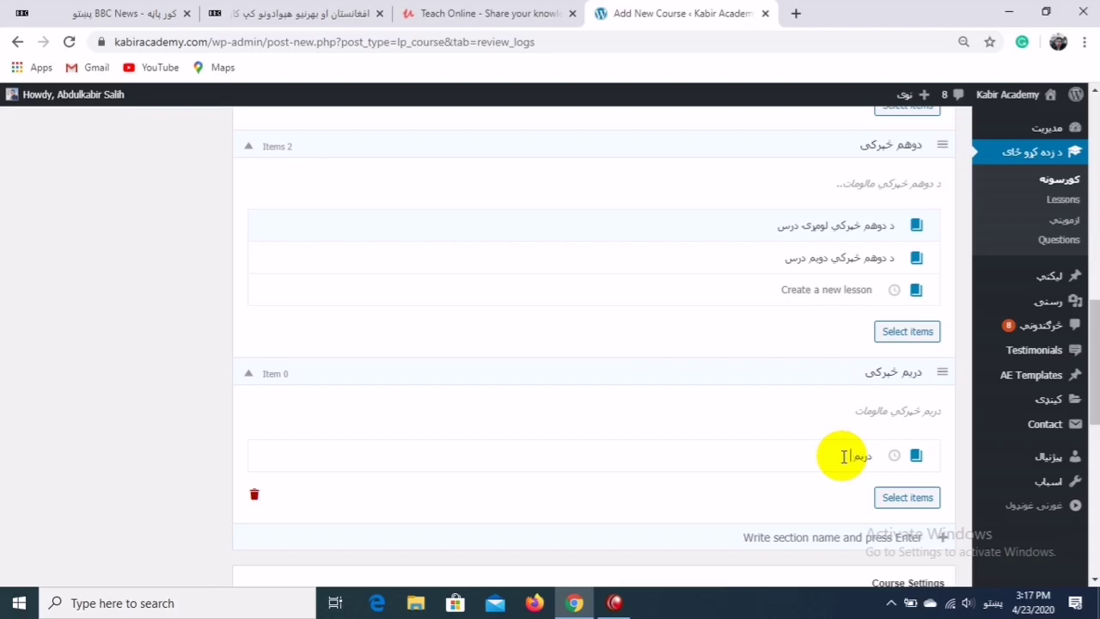
type("رکی لومړی درس")
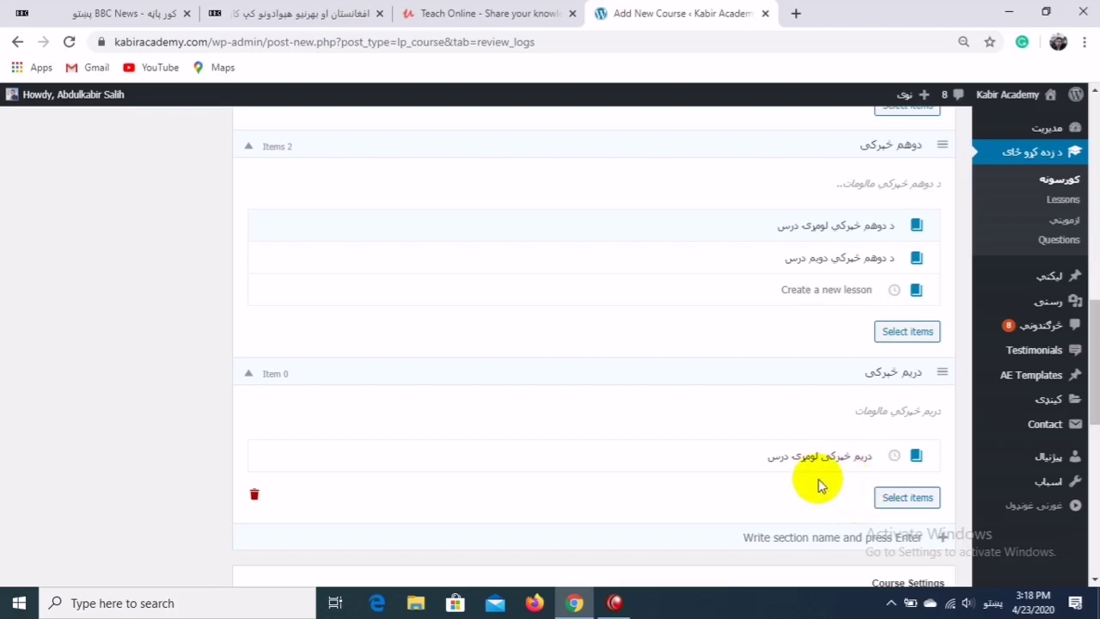
key("Return")
type("دوهم د")
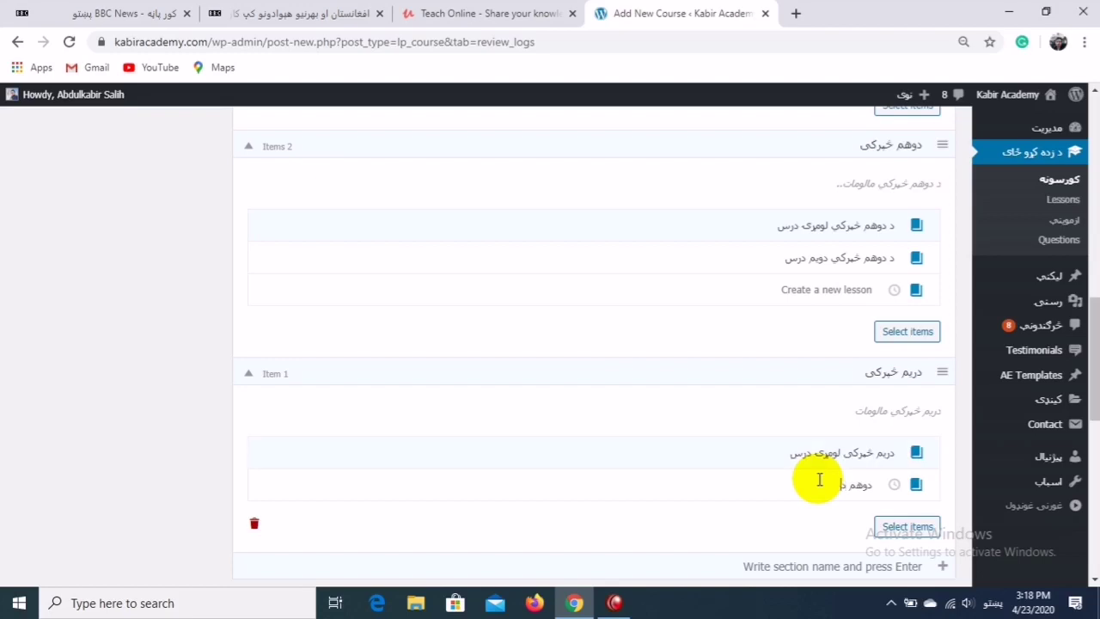
type("رس")
key("Return")
type("دریم درس")
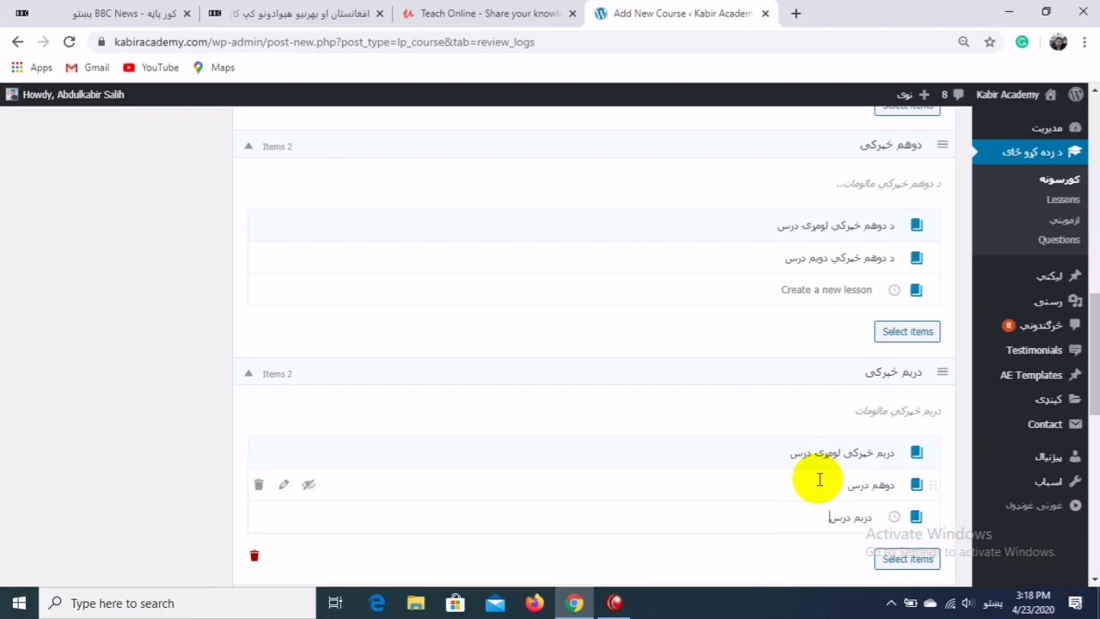
key("Return")
- Enable preview for the lesson لومړی درس in the first curriculum section
scroll(1092, 343, "up", 3)
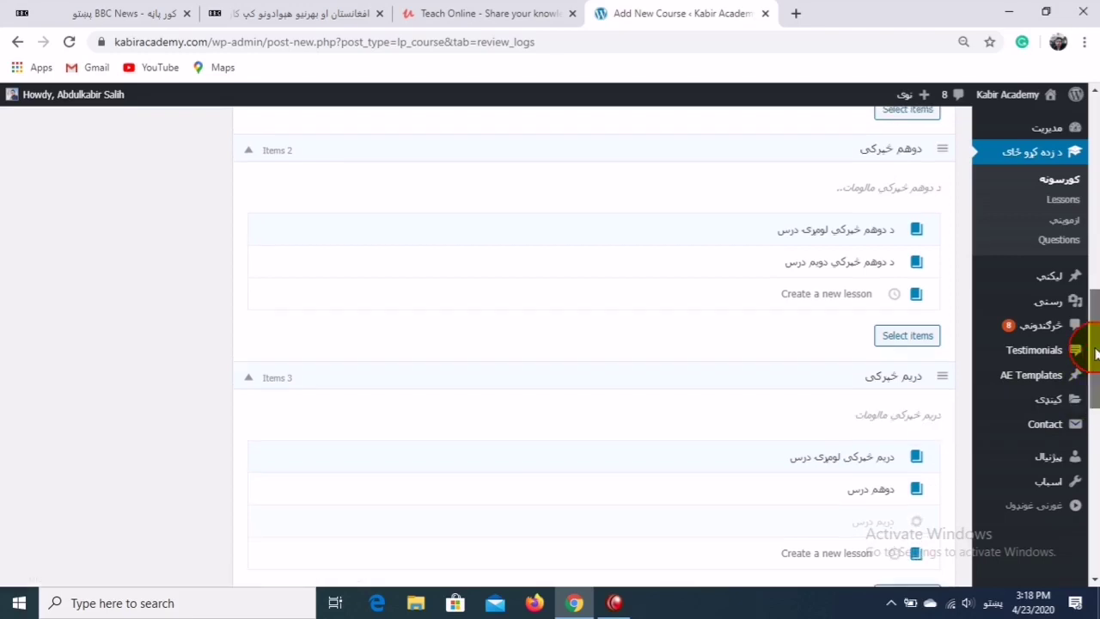
scroll(1099, 320, "up", 1)
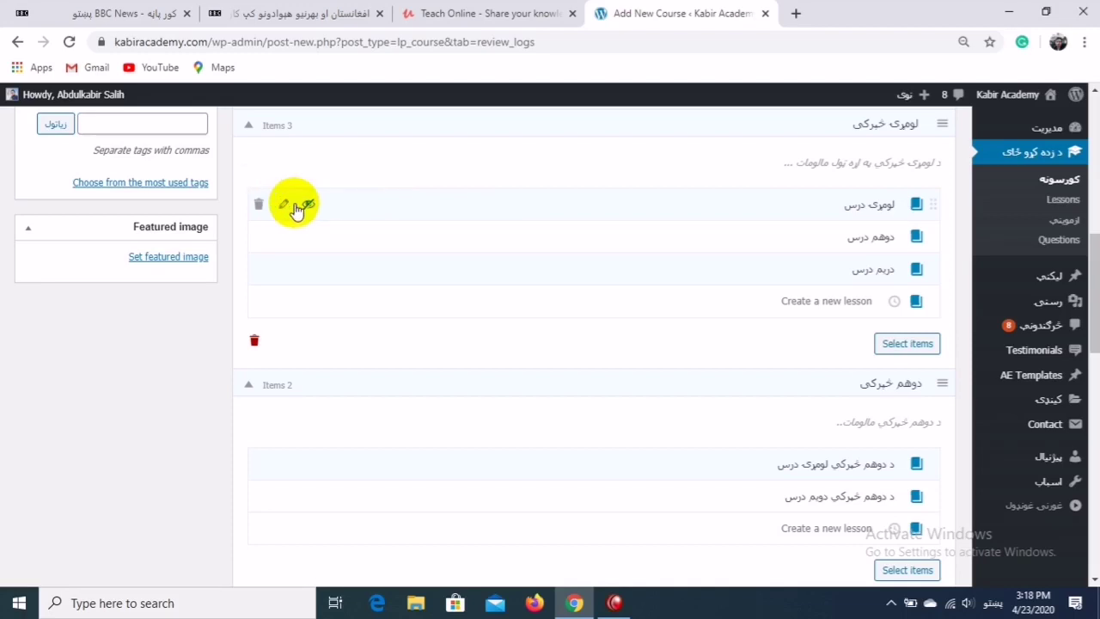
mouse_move(261, 210)
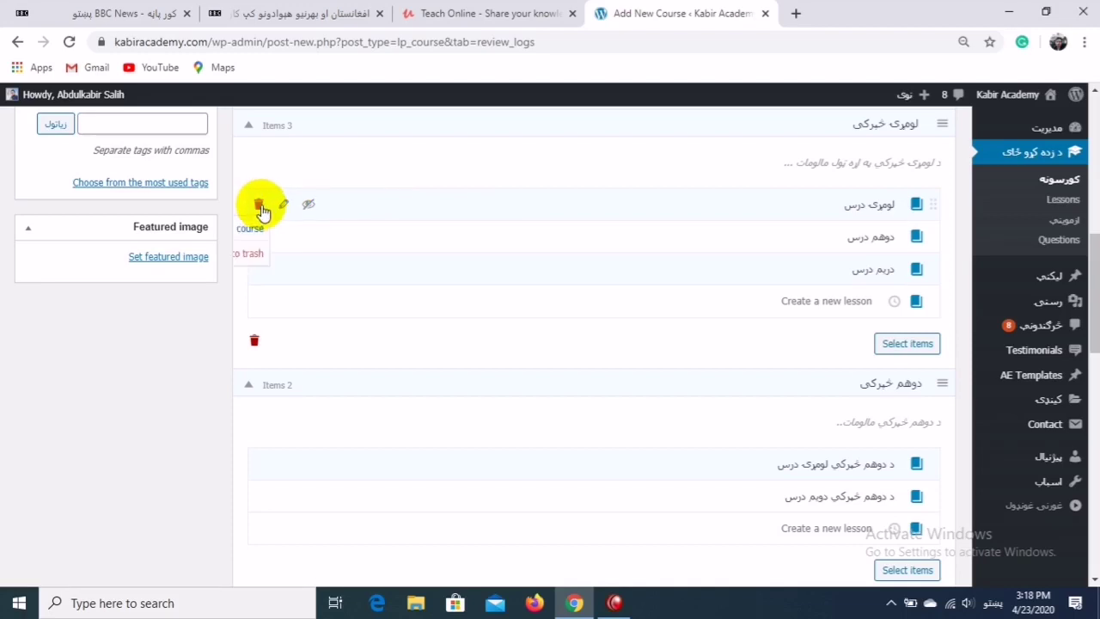
left_click(308, 207)
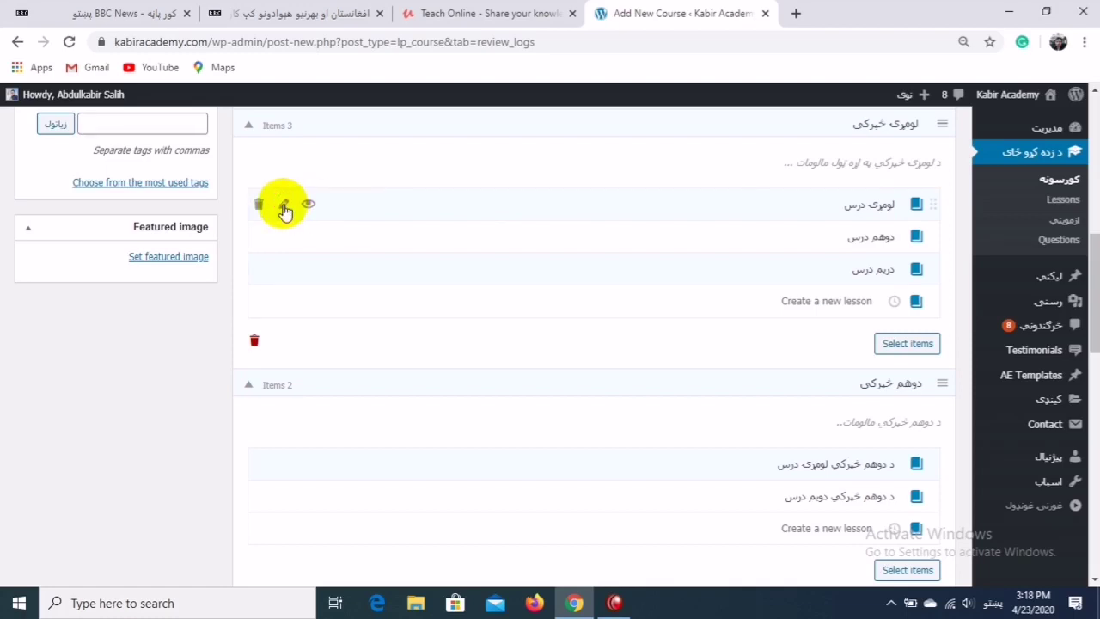
- Open the first section's lesson لومړی درس for editing in its own browser tab
left_click(284, 207)
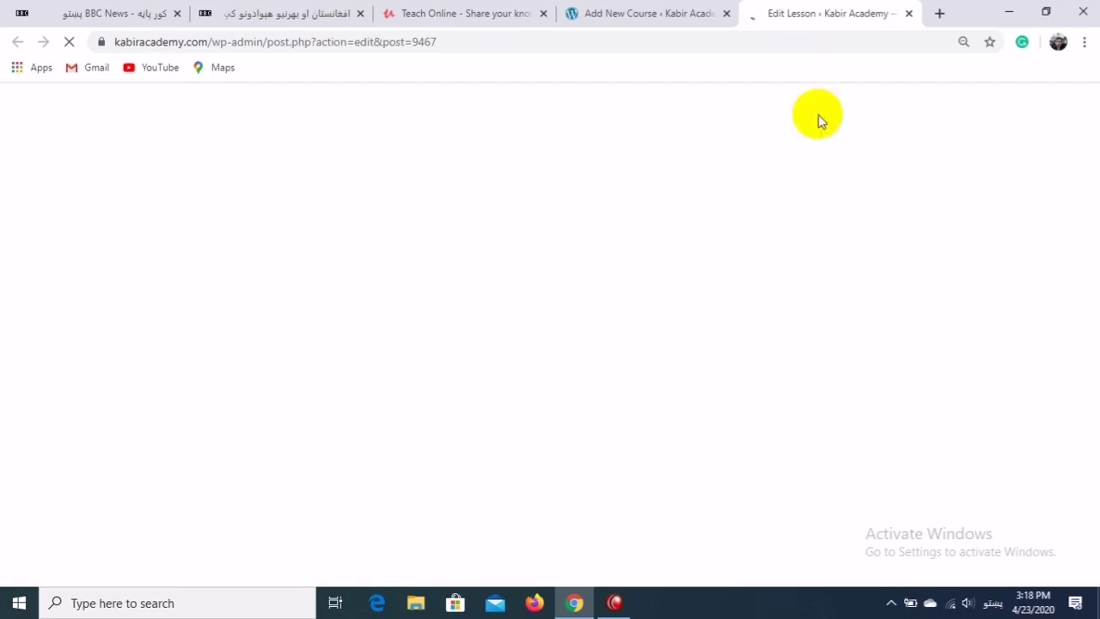
left_click(681, 14)
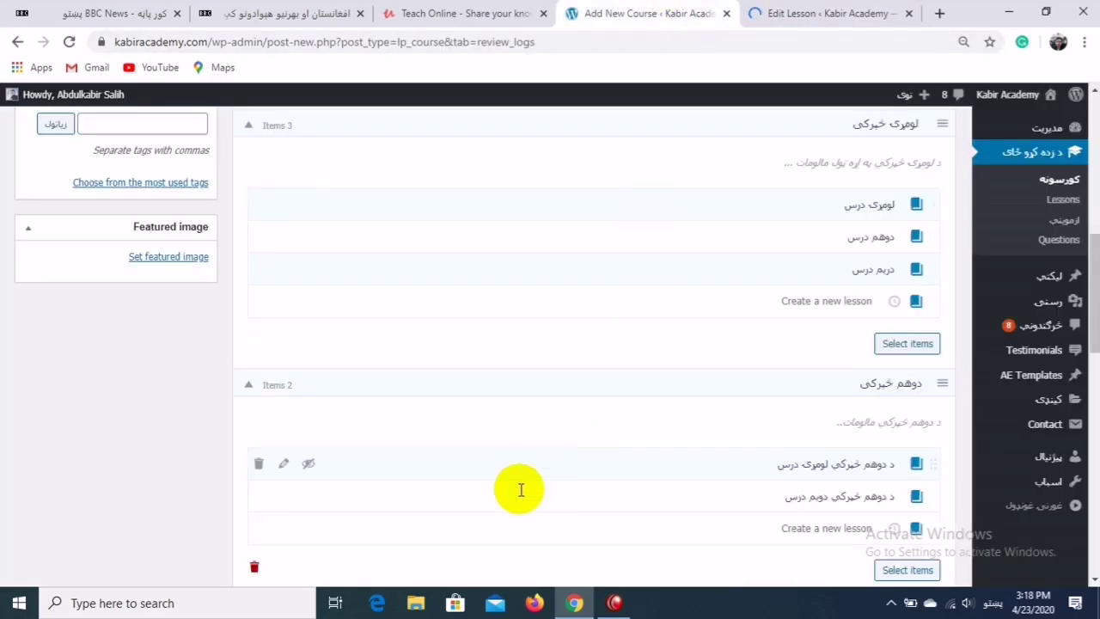
mouse_move(302, 450)
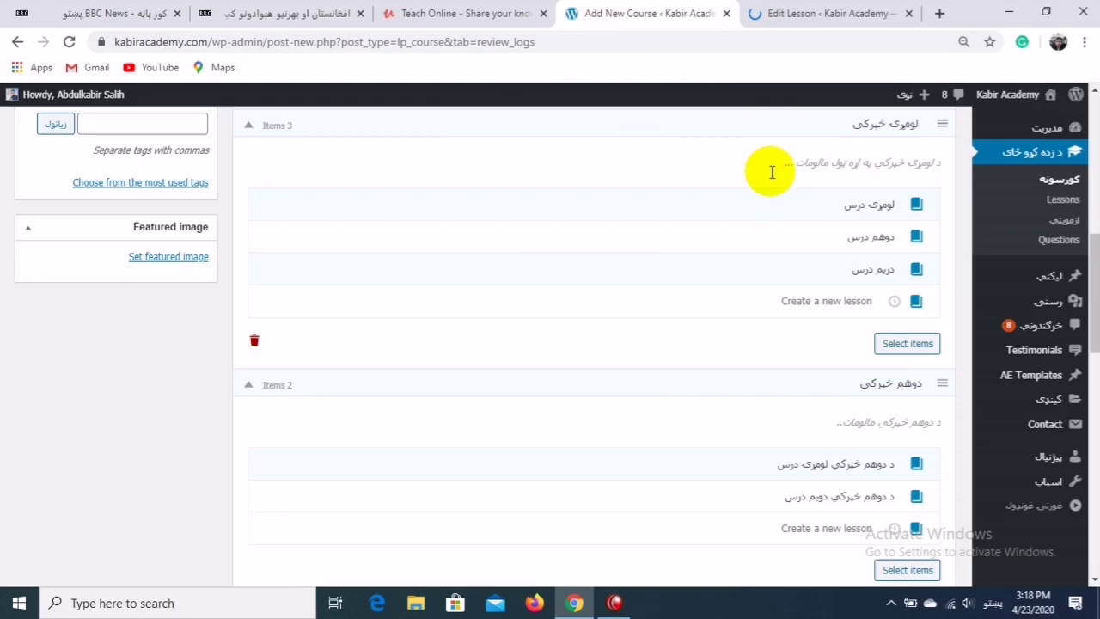
left_click(793, 24)
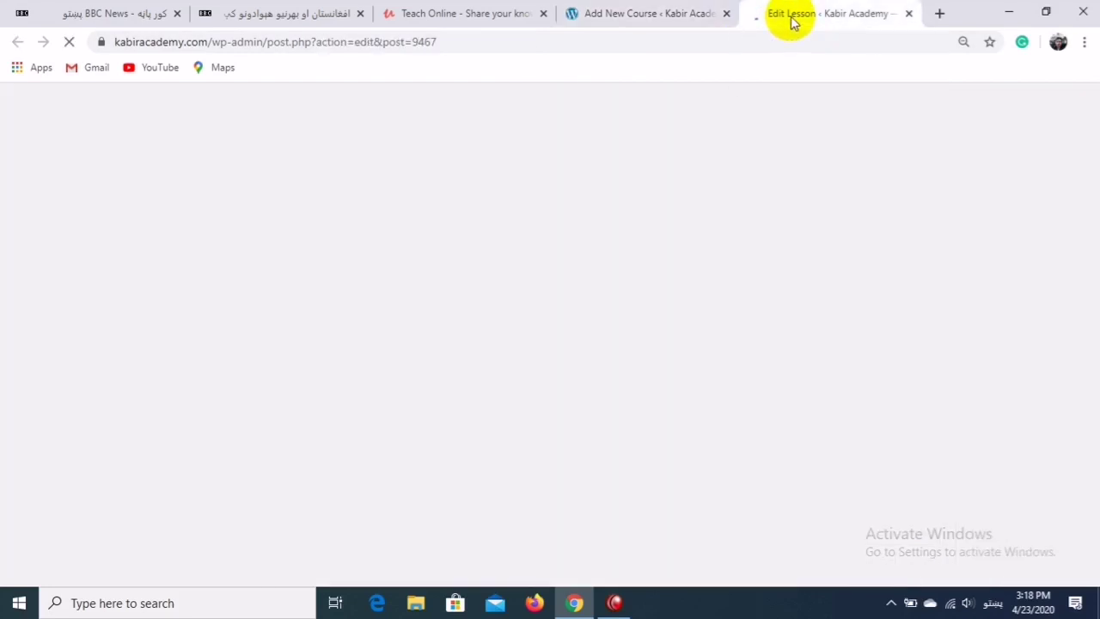
left_click(655, 14)
left_click(791, 17)
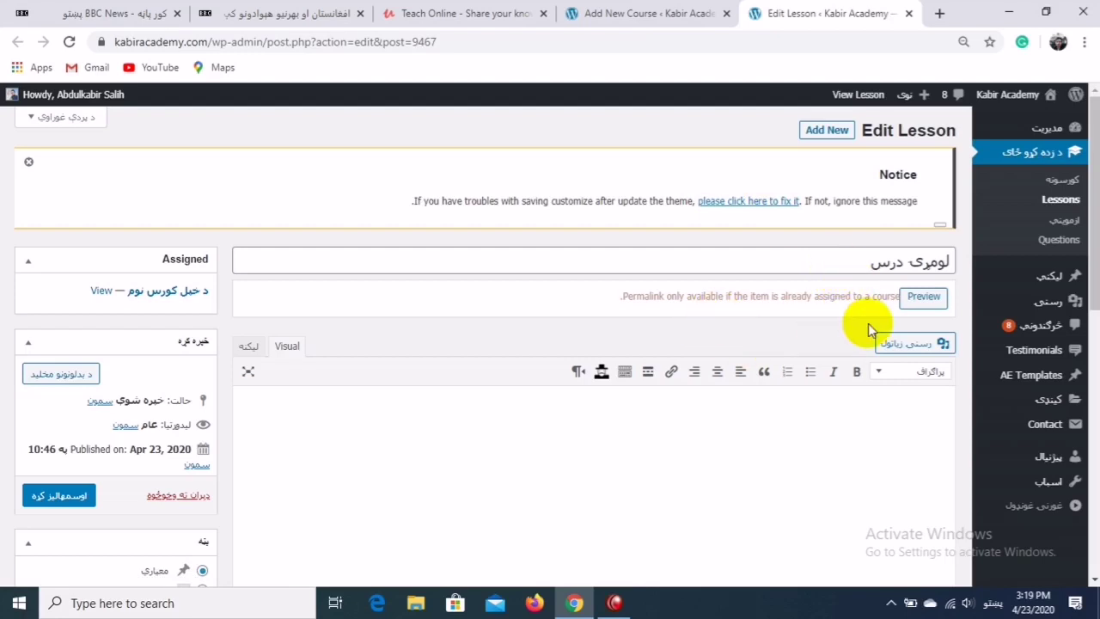
- Begin the lesson's content with "د لومړي درس تشریح او که ویډیویي لینک لري هم دلته اضافه کولی شي مثلاً"
left_click(869, 419)
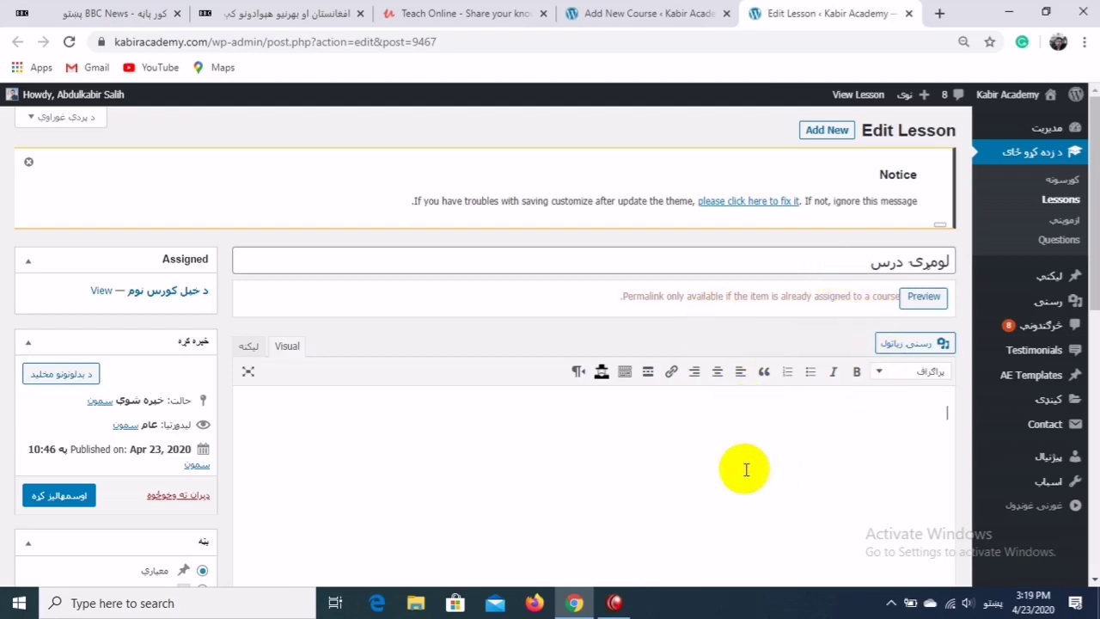
type("د لومړی درس تشریح او ک")
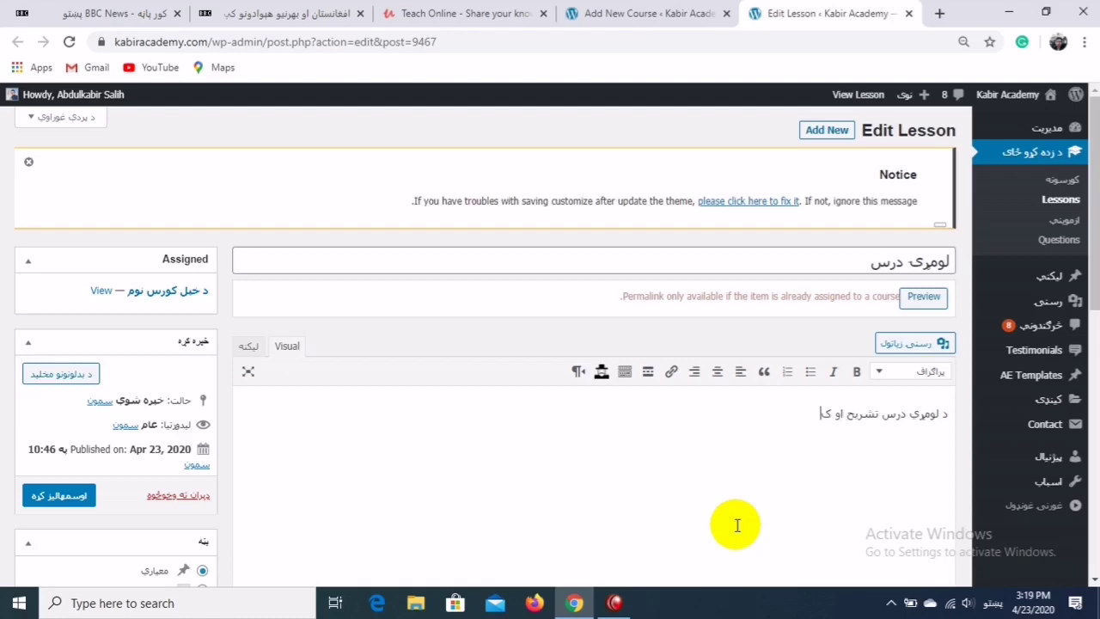
type("ه ویډیویی لینک لري هم")
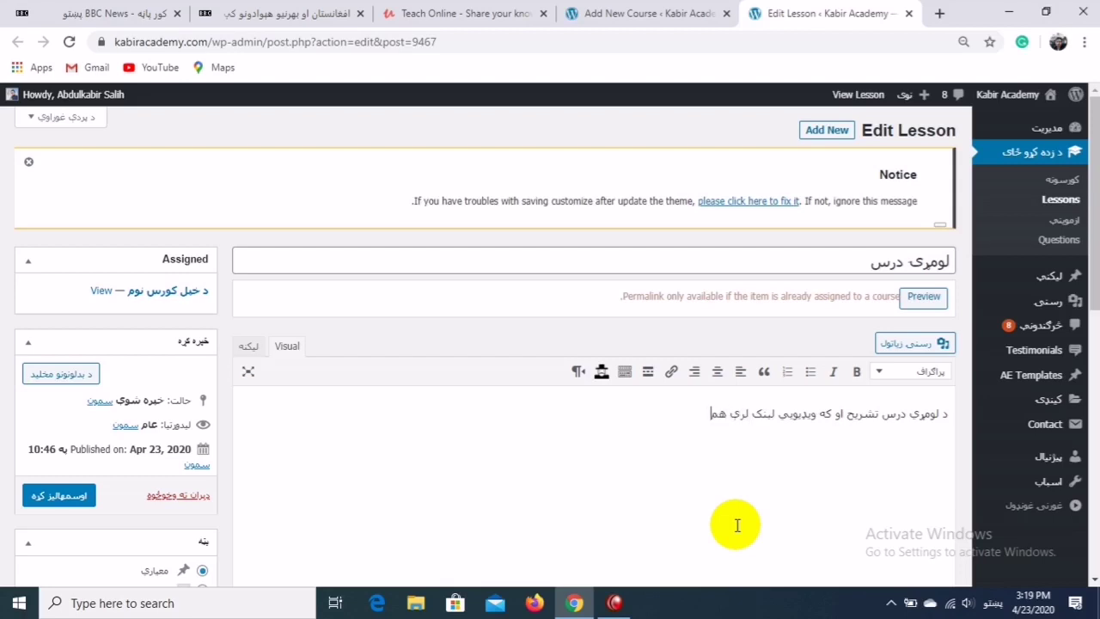
type(" دلته اضافه کولی شي مثلاً")
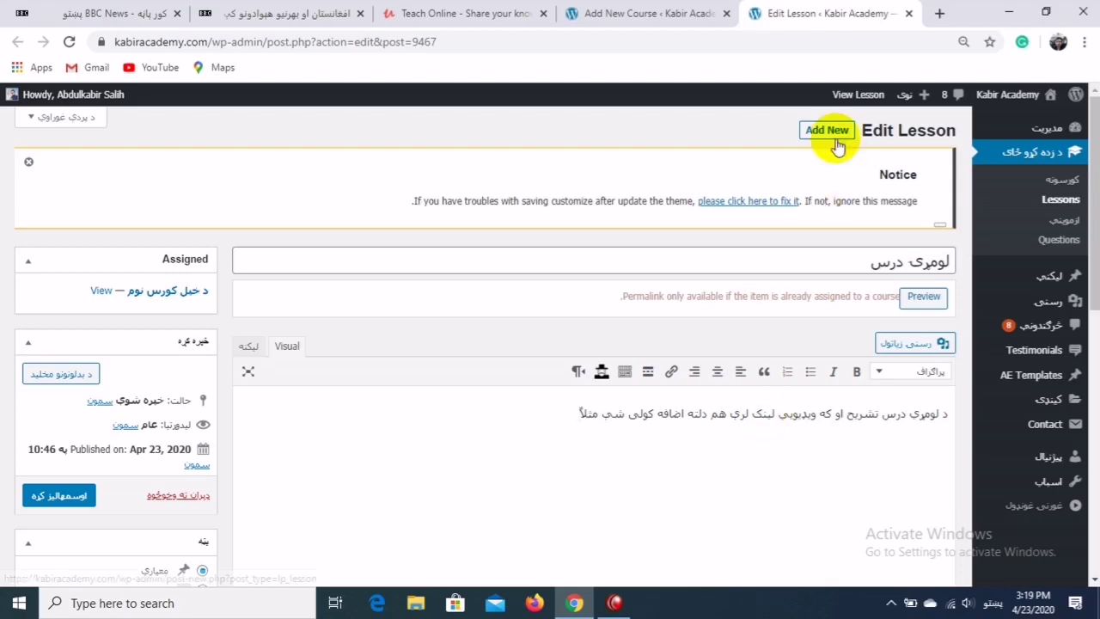
- Continue the lesson's sentence with "تاسو د یوټیوب چینل څخه خپل ویډیو ورته راوړلی شي لکه داسې"
left_click(570, 420)
type("تاسو")
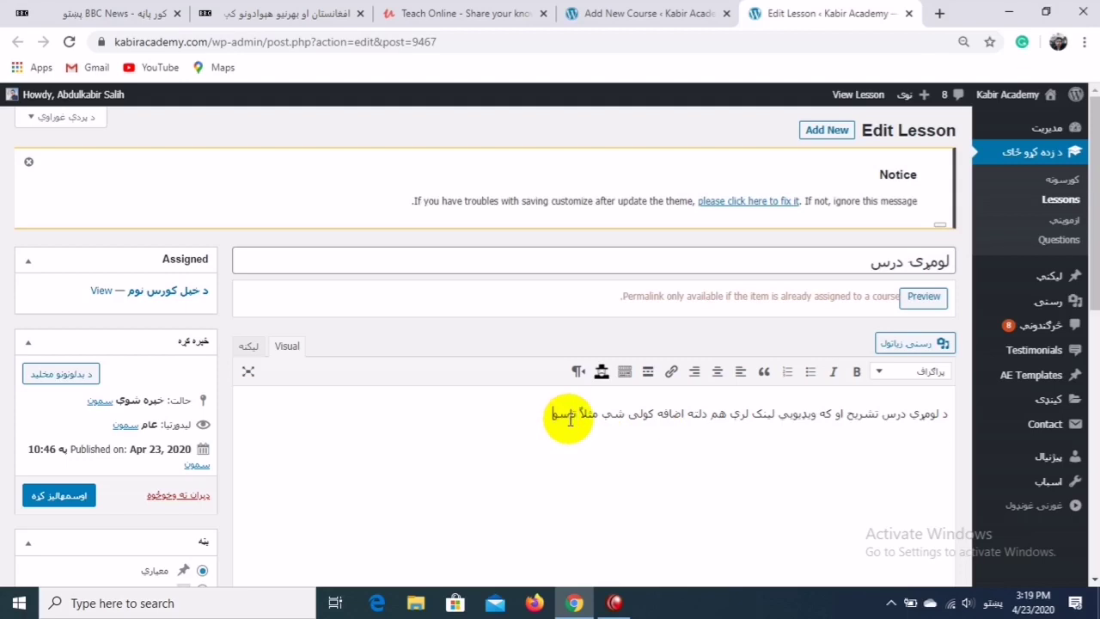
type(" د یوټیوب چینل خخه خپل و")
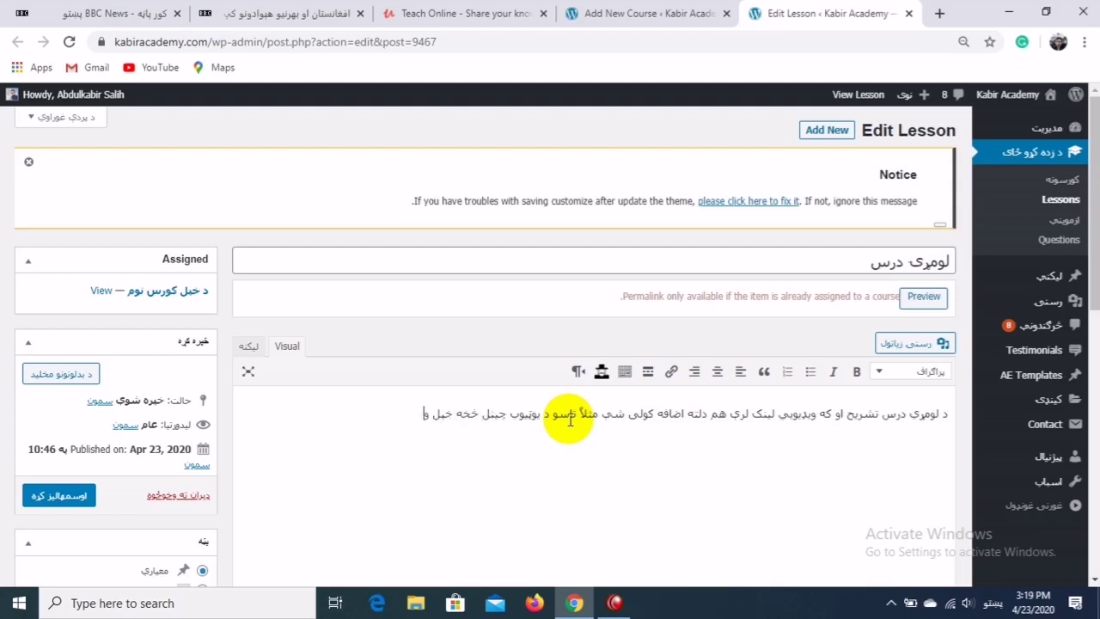
type("یډیو ورته راوړلی شي لکه داسې")
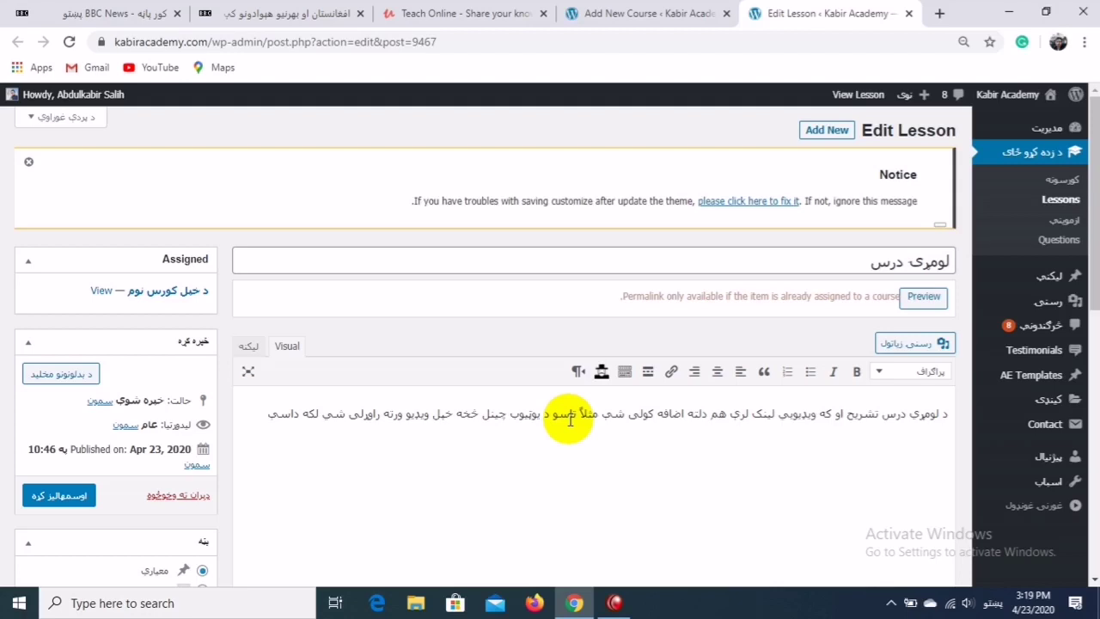
- Switch to YouTube in a new browser tab, search for "kabir academy" and open the Kabir Academy channel
left_click(939, 14)
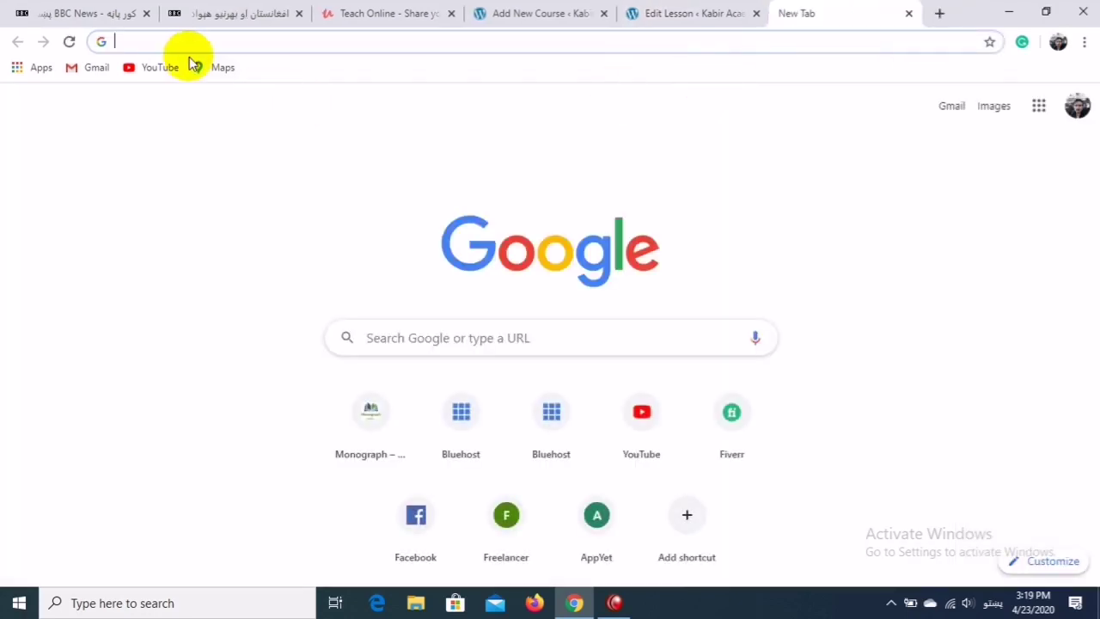
left_click(155, 72)
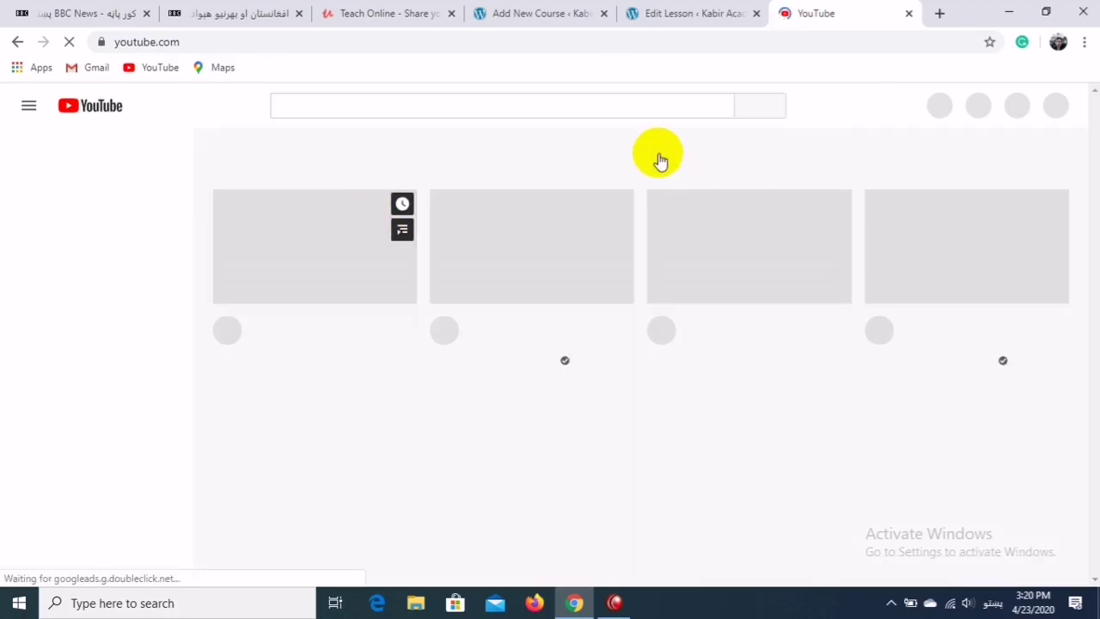
left_click(619, 106)
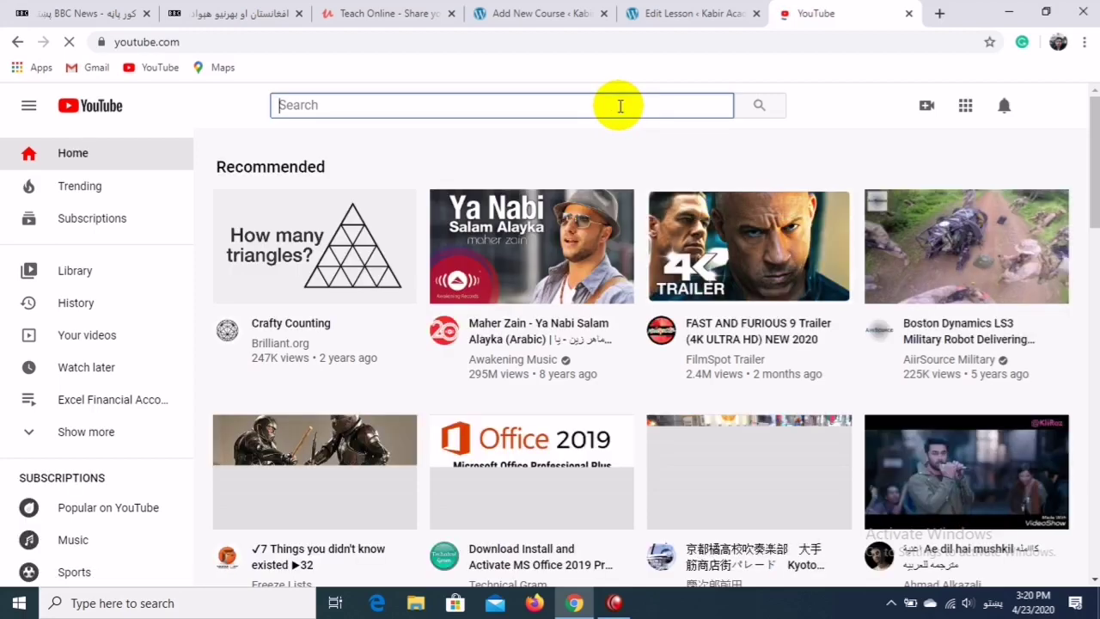
type("kabir")
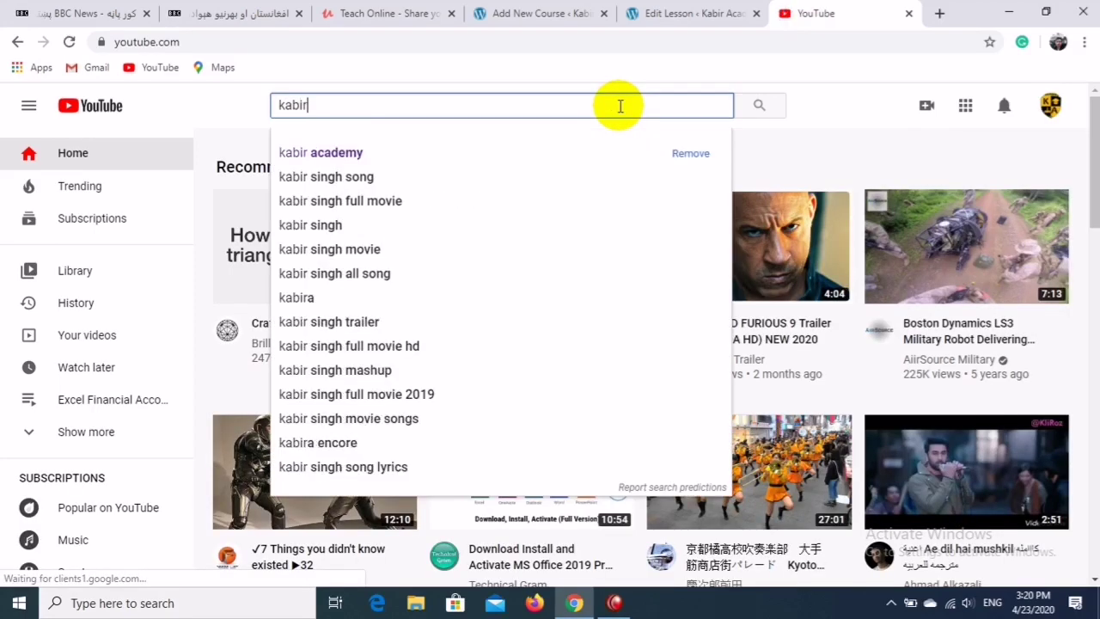
left_click(317, 152)
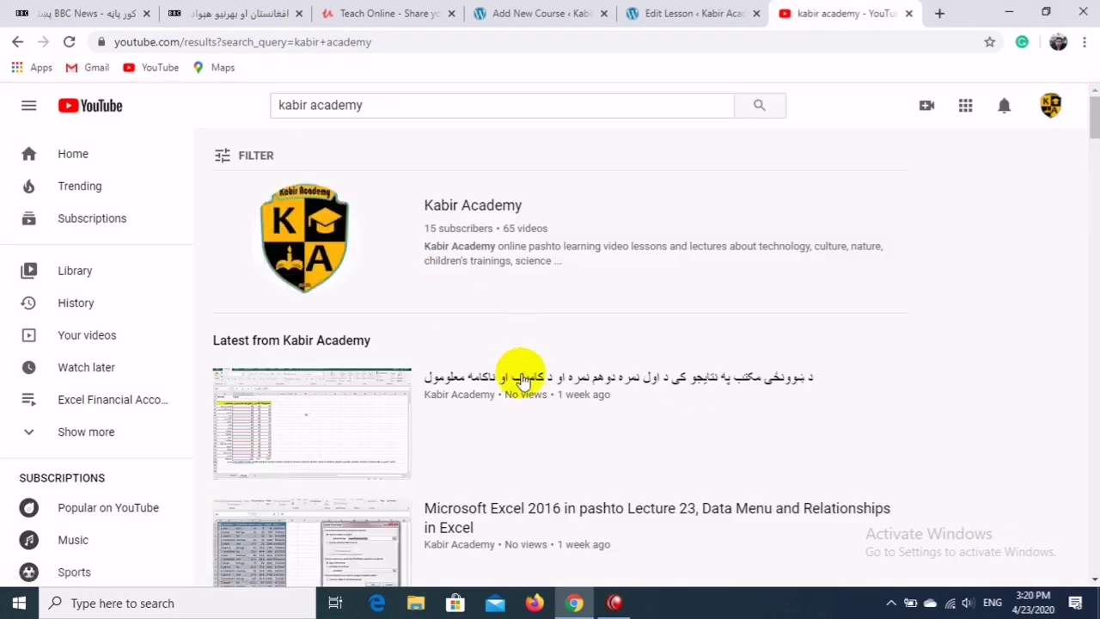
left_click(461, 211)
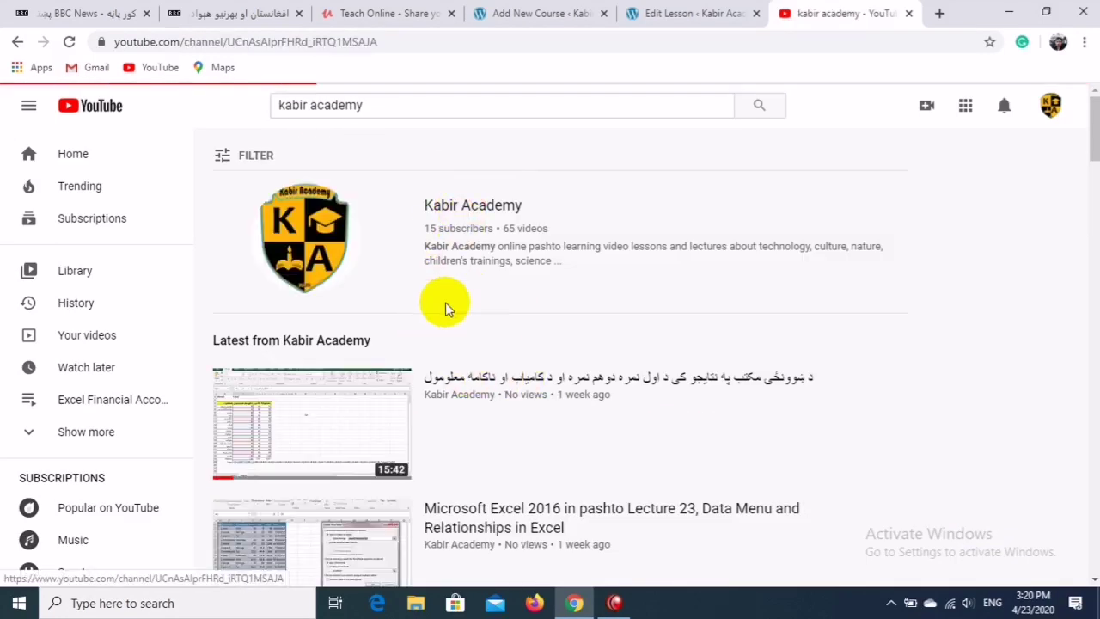
- Open the Day#21 Excel Financial Accounting video from the channel's uploads
mouse_move(1020, 160)
scroll(1092, 184, "down", 1)
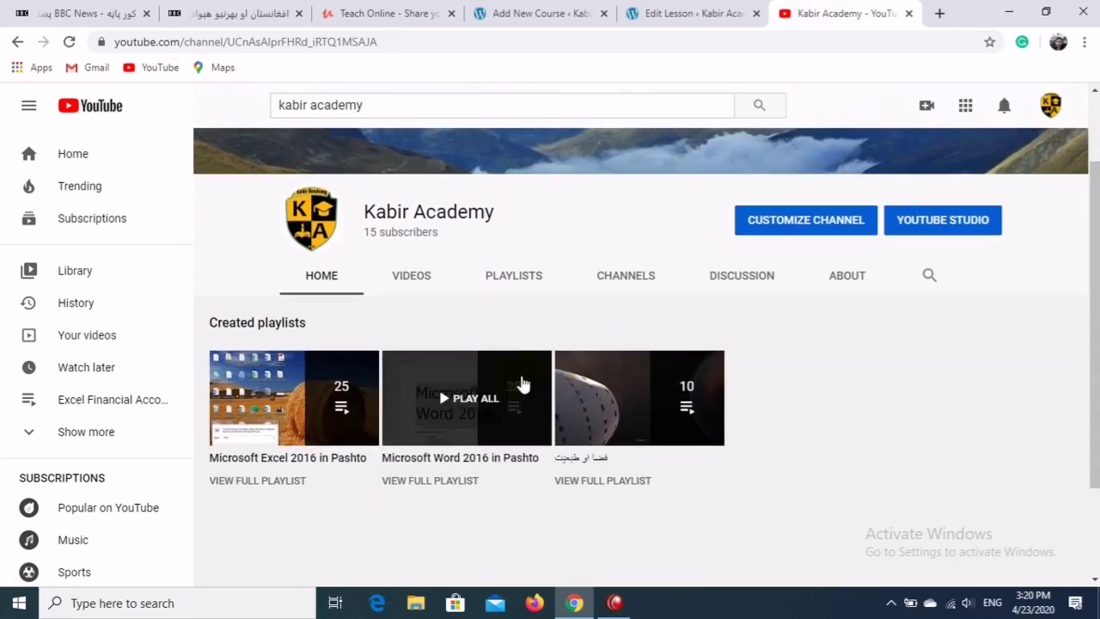
left_click(412, 275)
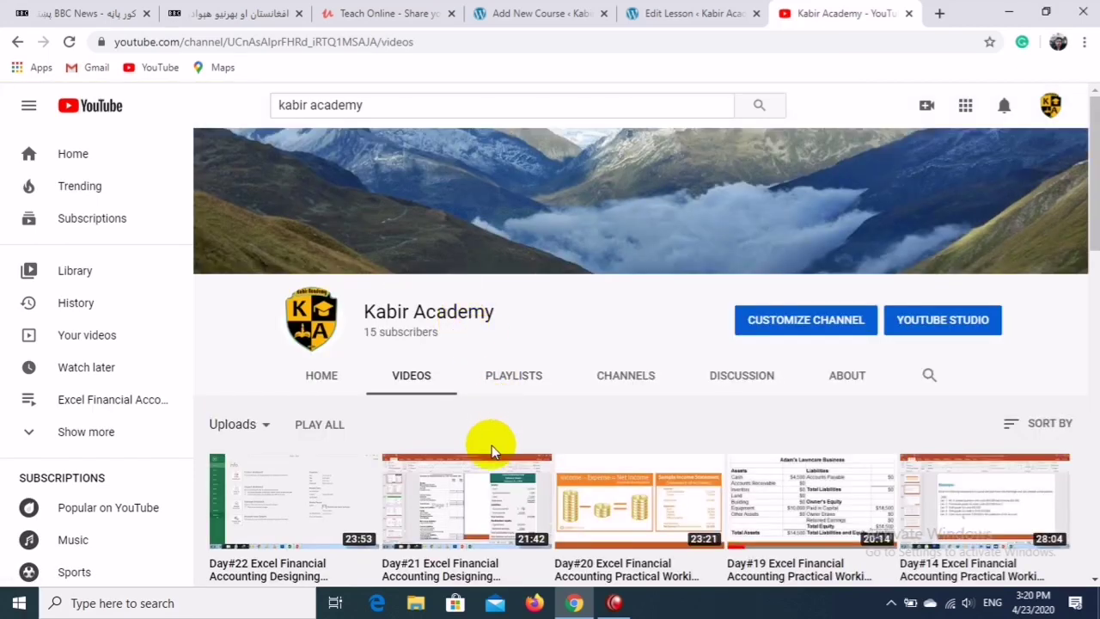
left_click(482, 496)
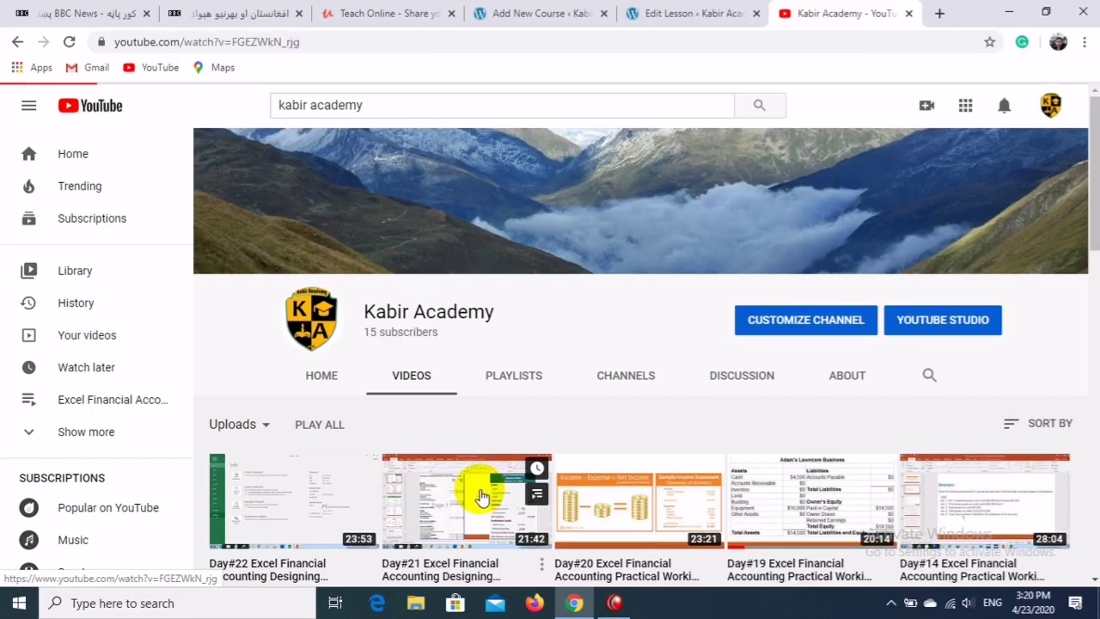
- Pause the Day#21 video and copy its URL
left_click(108, 462)
right_click(201, 349)
left_click(239, 403)
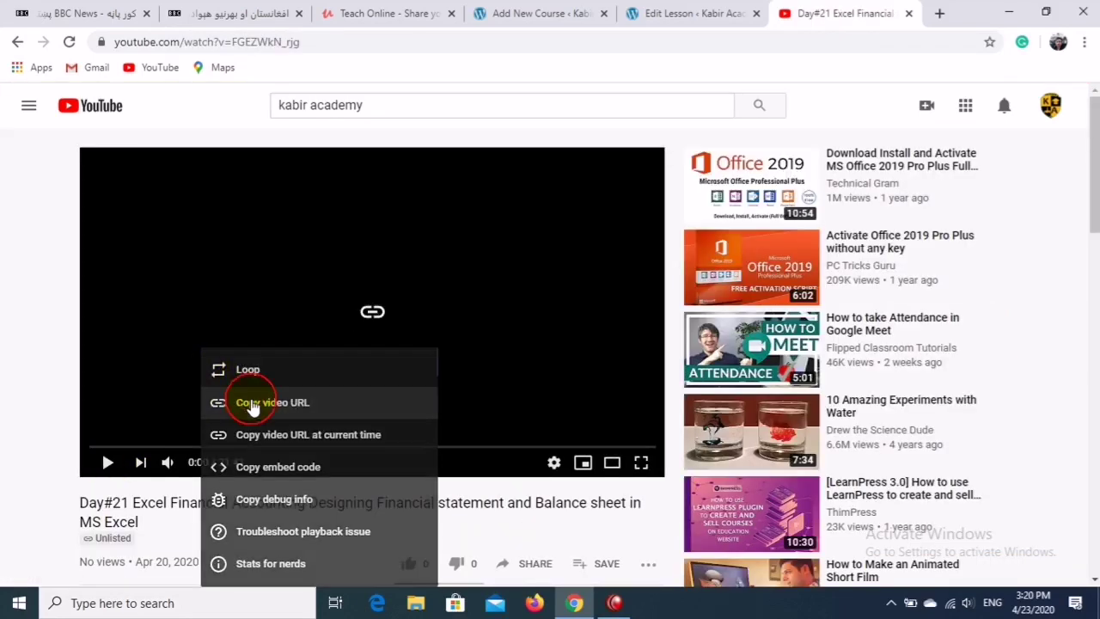
- Return to the Edit Lesson page and embed the copied YouTube video under the lesson's sentence
left_click(673, 17)
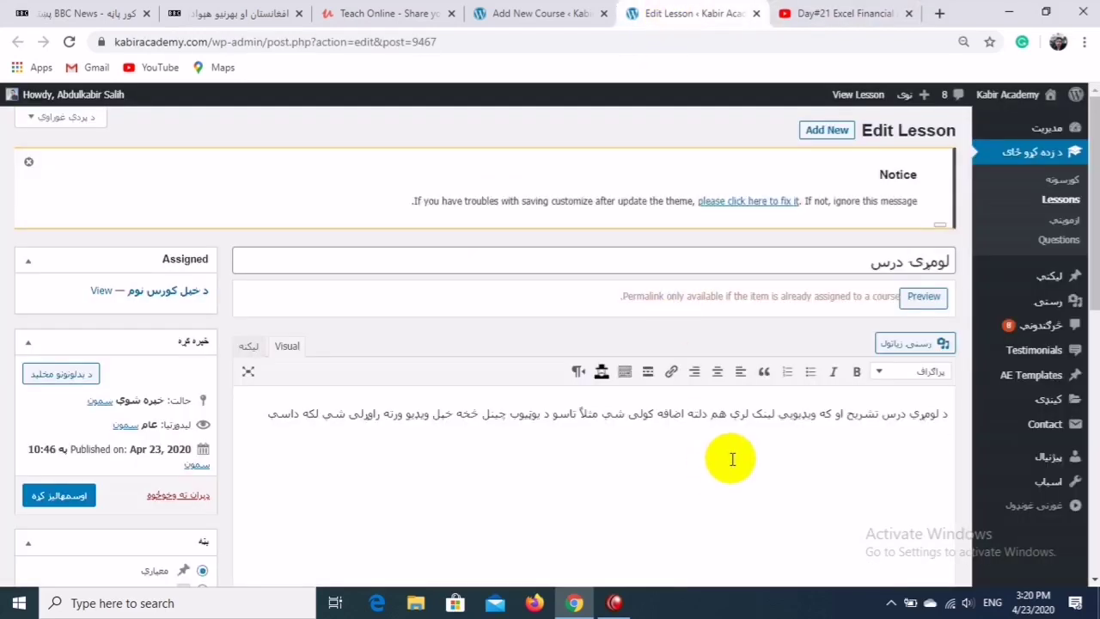
key("ctrl+v")
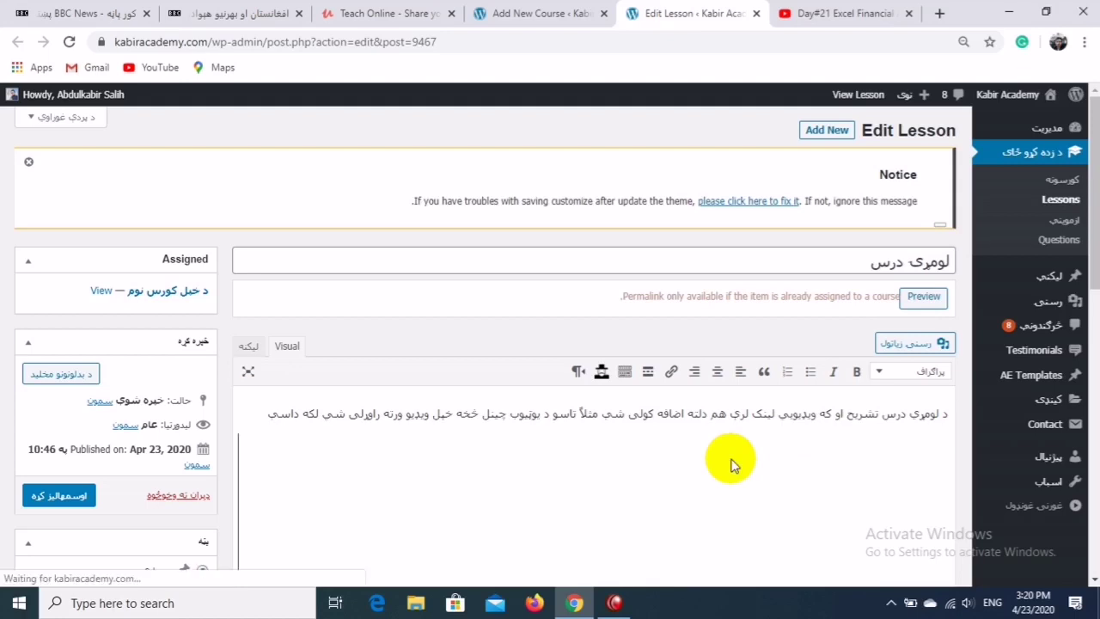
left_click(693, 505)
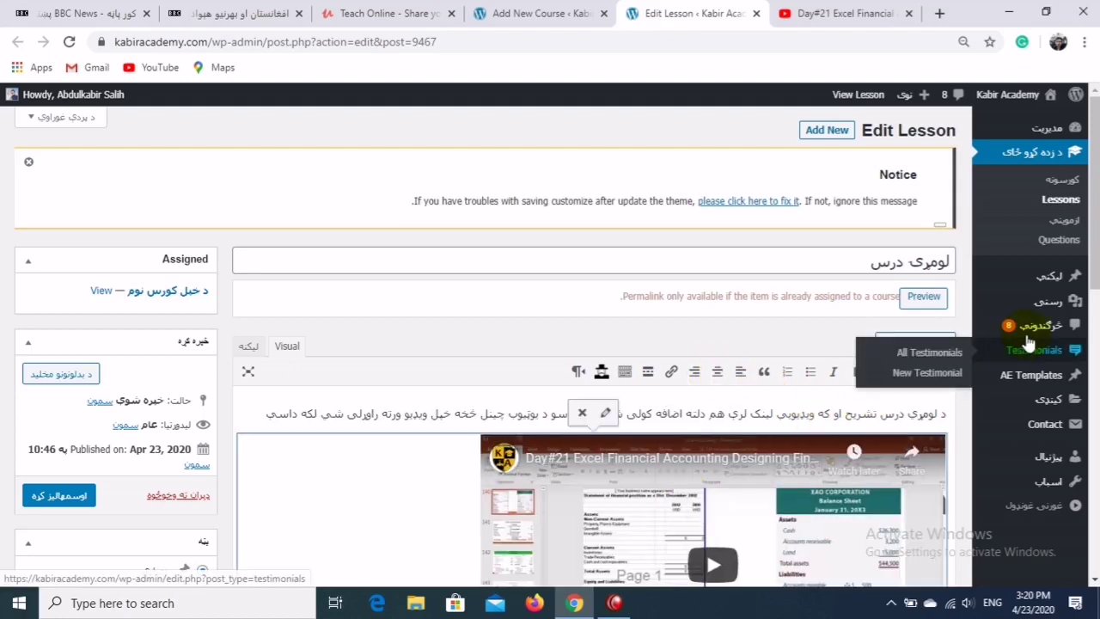
- Add two lines below the video: "دلته نوره تشریح هم کولی شی" and "تصویرونه، ګرافونه جدولونه او سلایډونه هر څه اضافه کولی شئ داسې:"
scroll(1093, 258, "down", 2)
scroll(1093, 301, "down", 2)
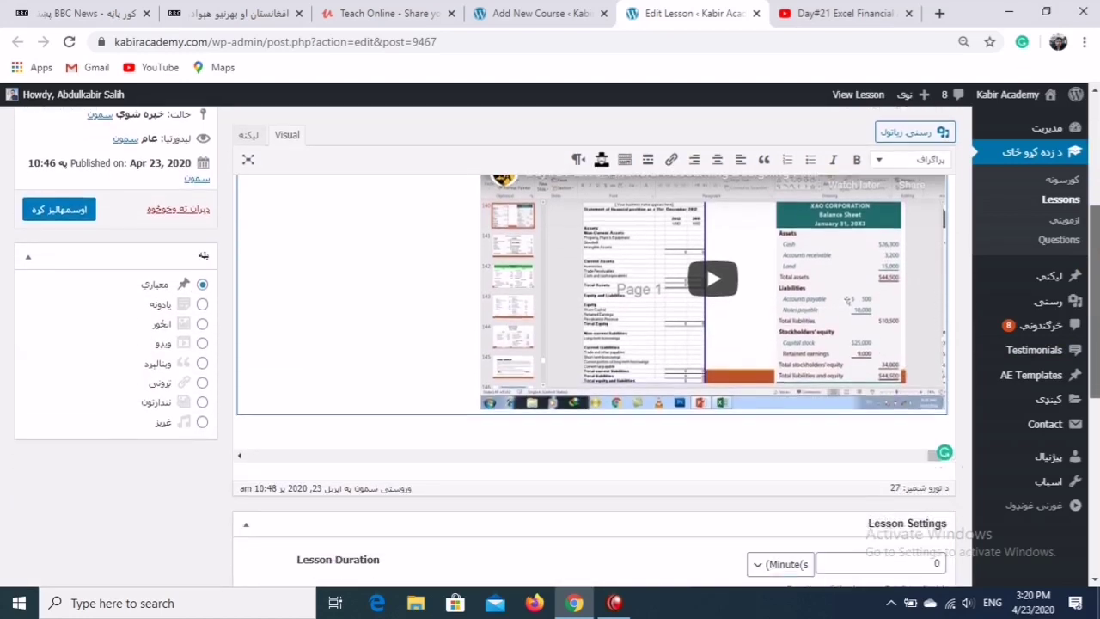
left_click(875, 425)
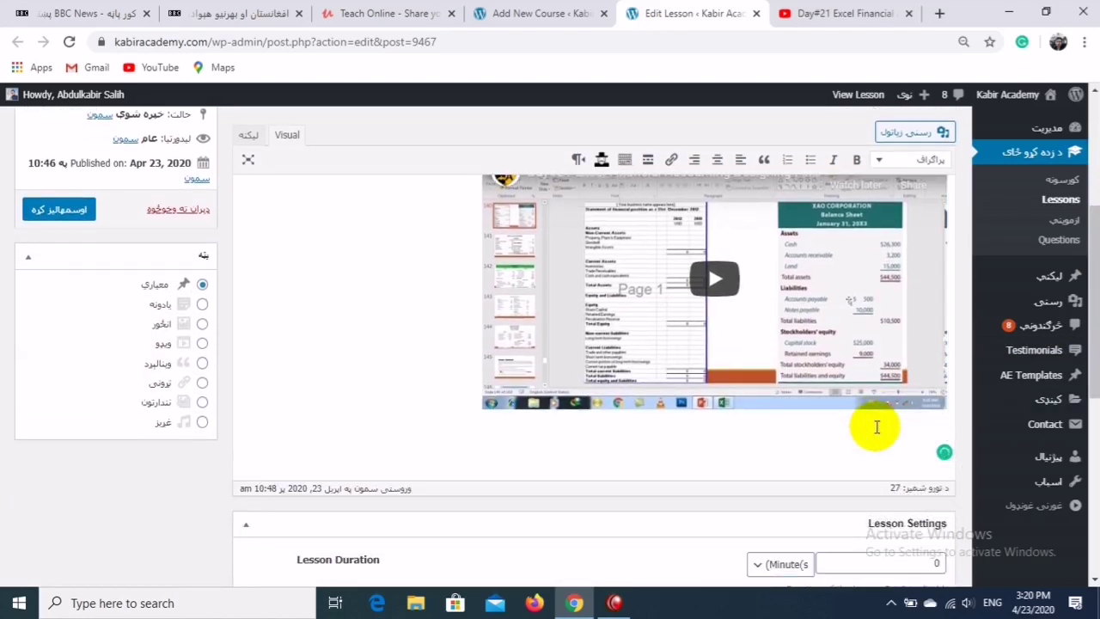
type("(ng")
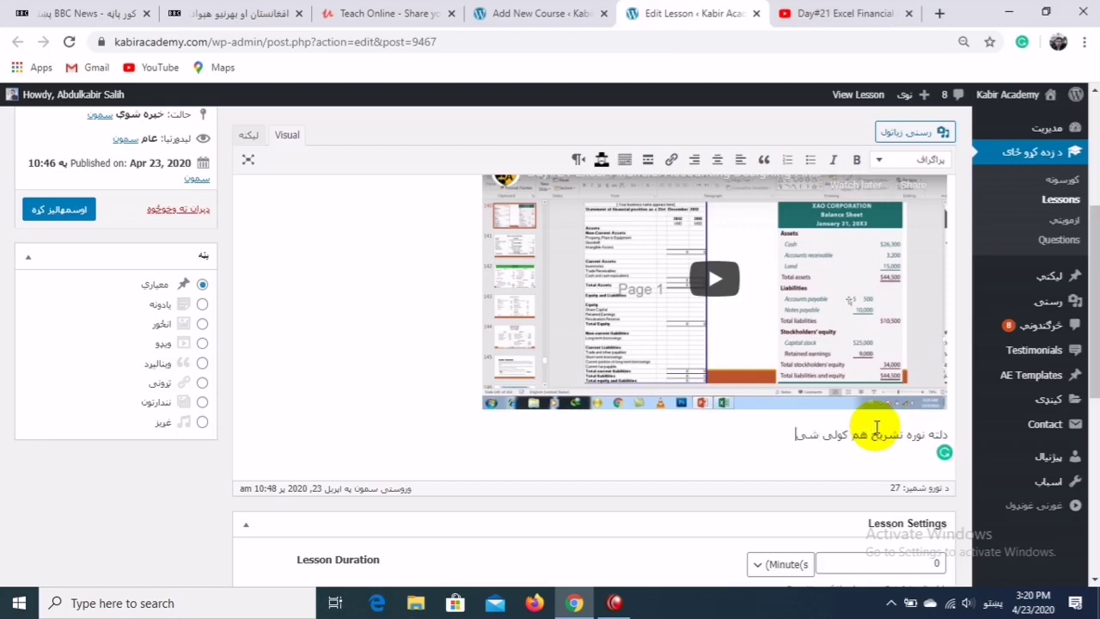
key("Return")
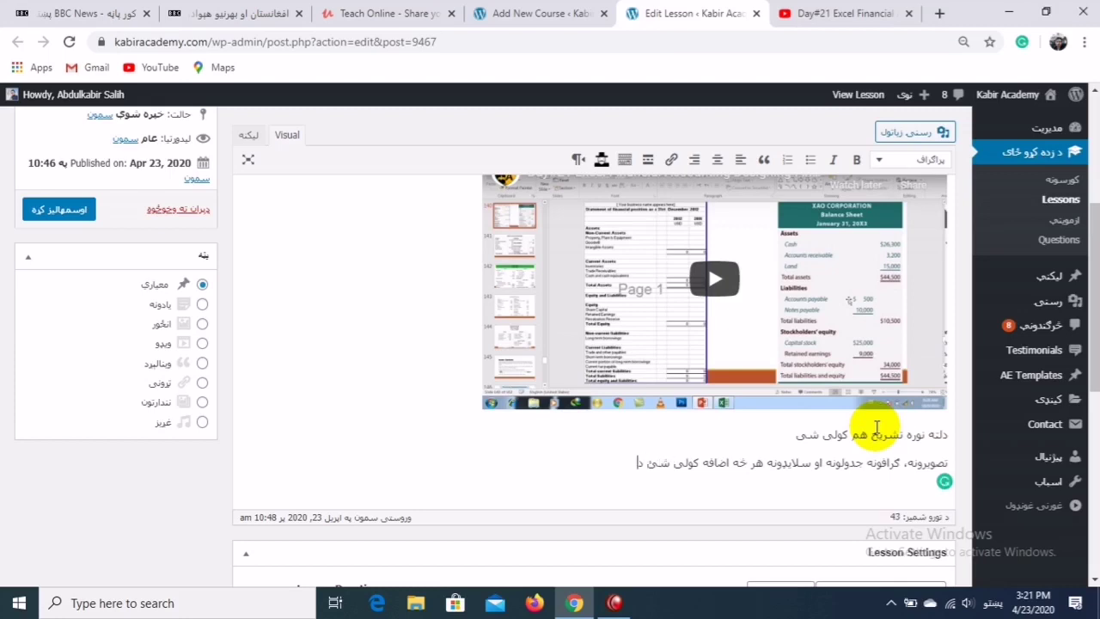
type(":")
key("Return")
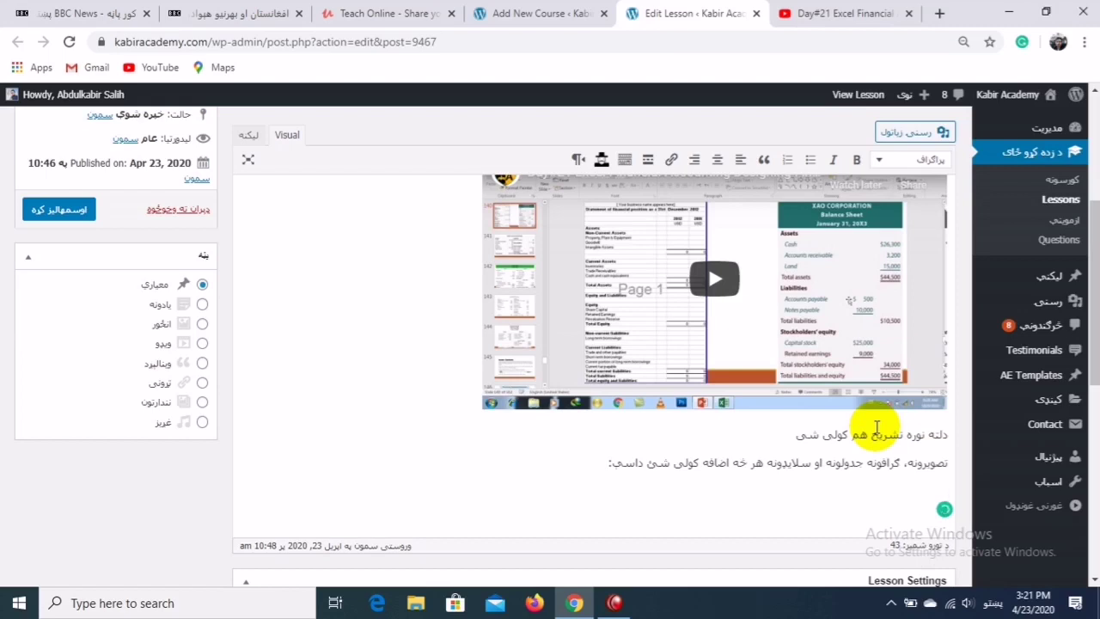
- Upload the Alg_Fundamentals_1_by_1_white-Vj5L6t image from the desktop's "Brilliant algebra fundamentals" folder and insert it into the lesson below the text
left_click(911, 136)
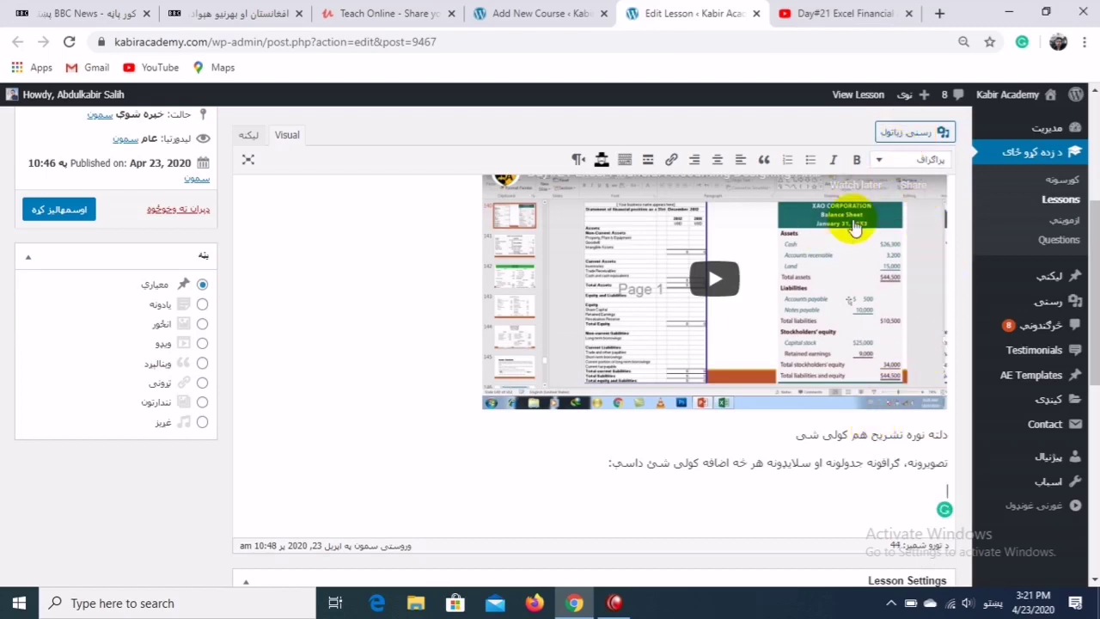
left_click(903, 140)
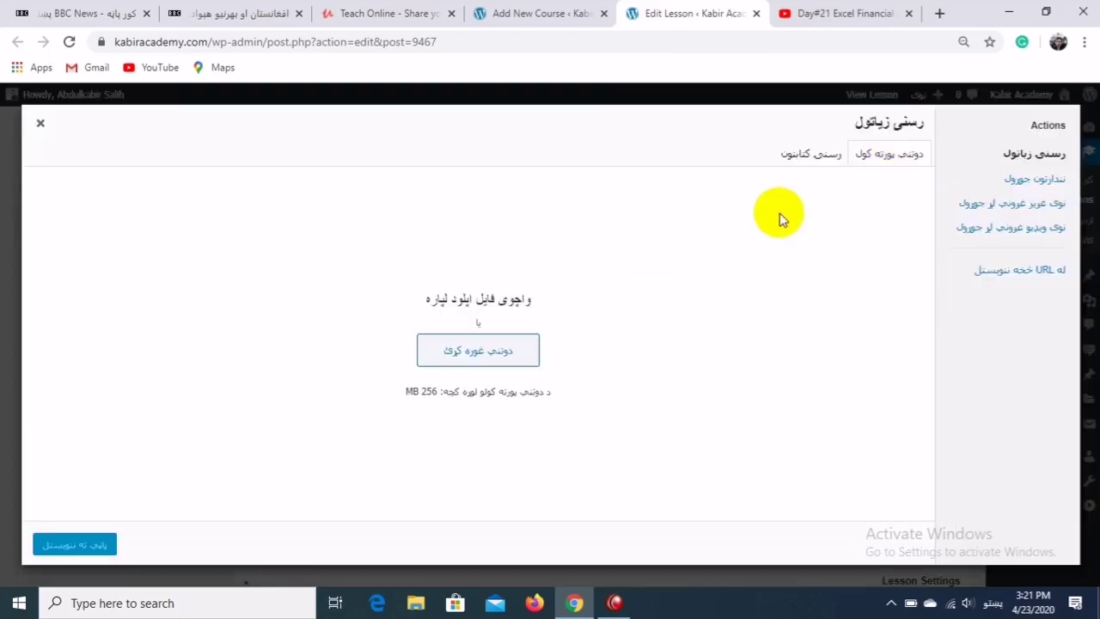
left_click(817, 160)
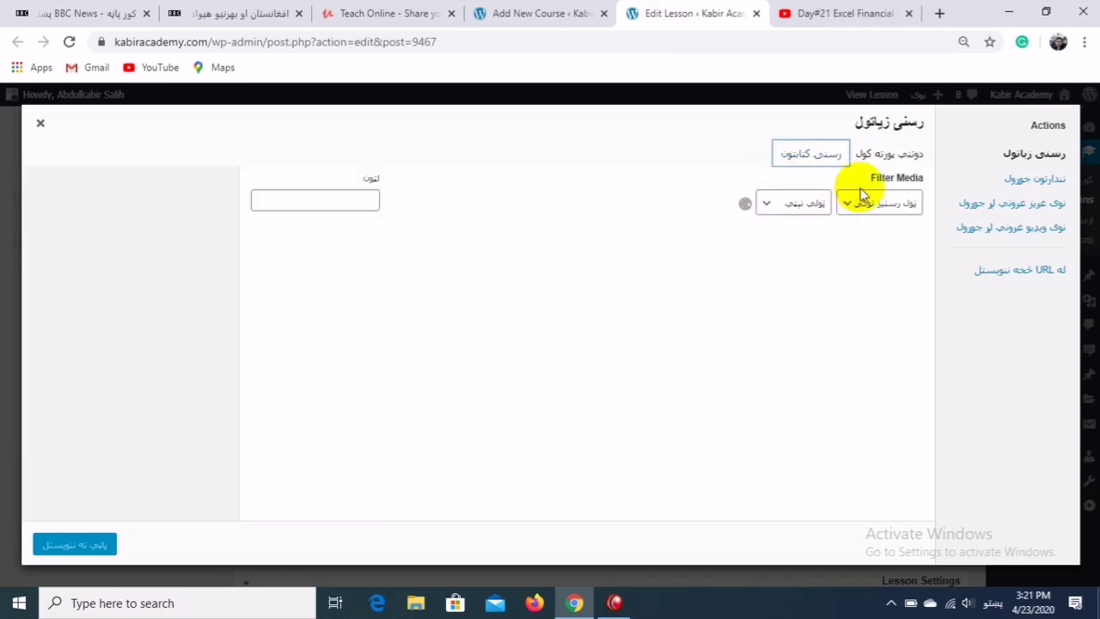
left_click(876, 160)
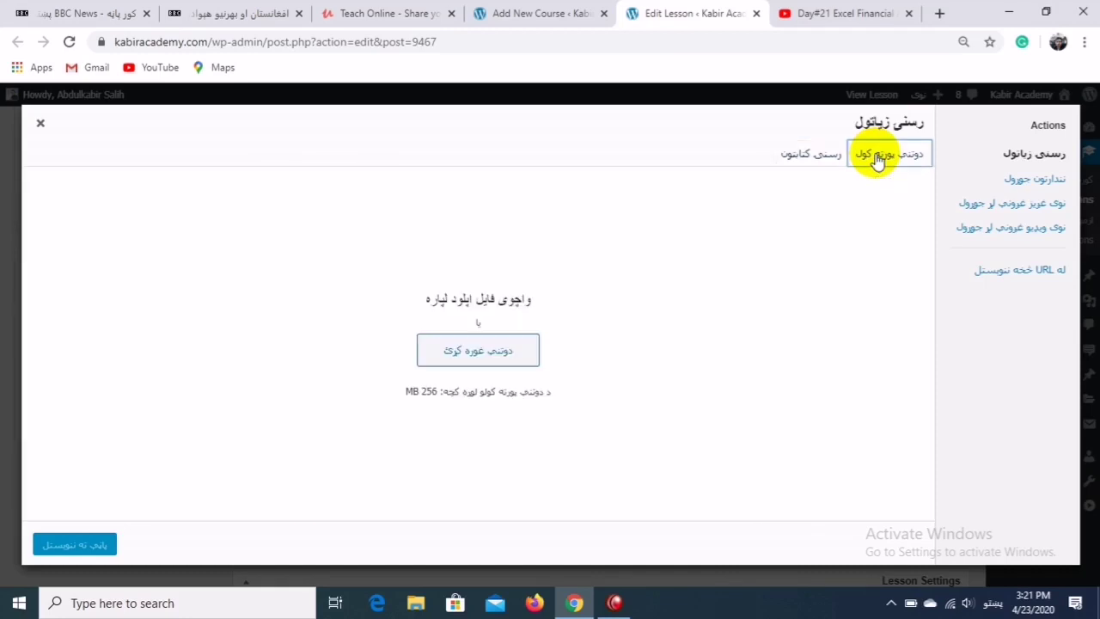
left_click(473, 359)
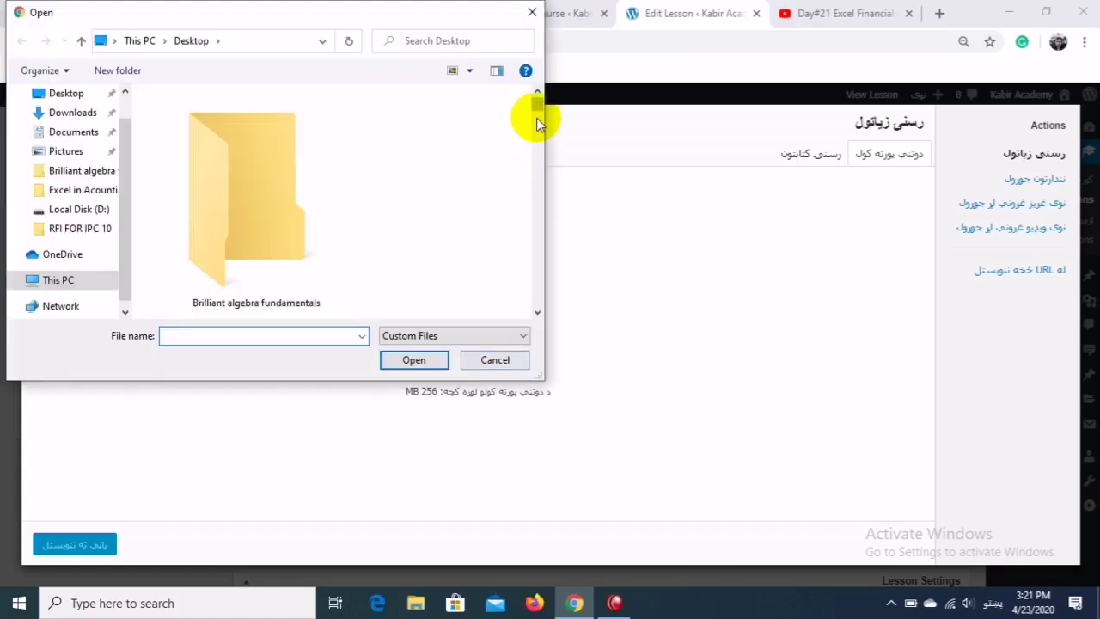
scroll(538, 105, "down", 1)
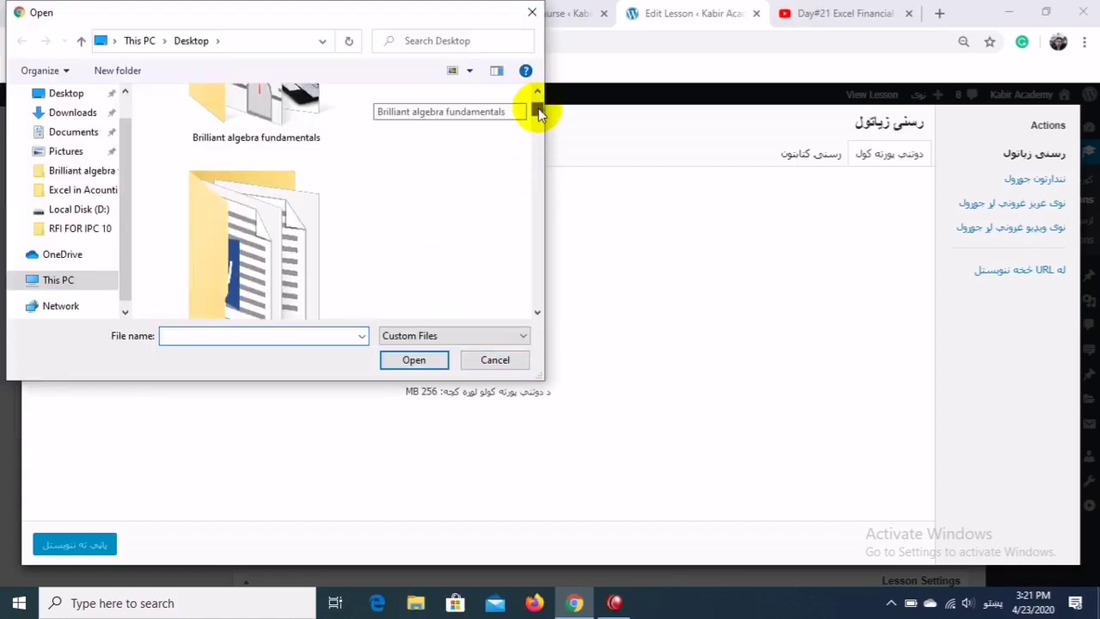
scroll(538, 105, "up", 1)
double_click(252, 226)
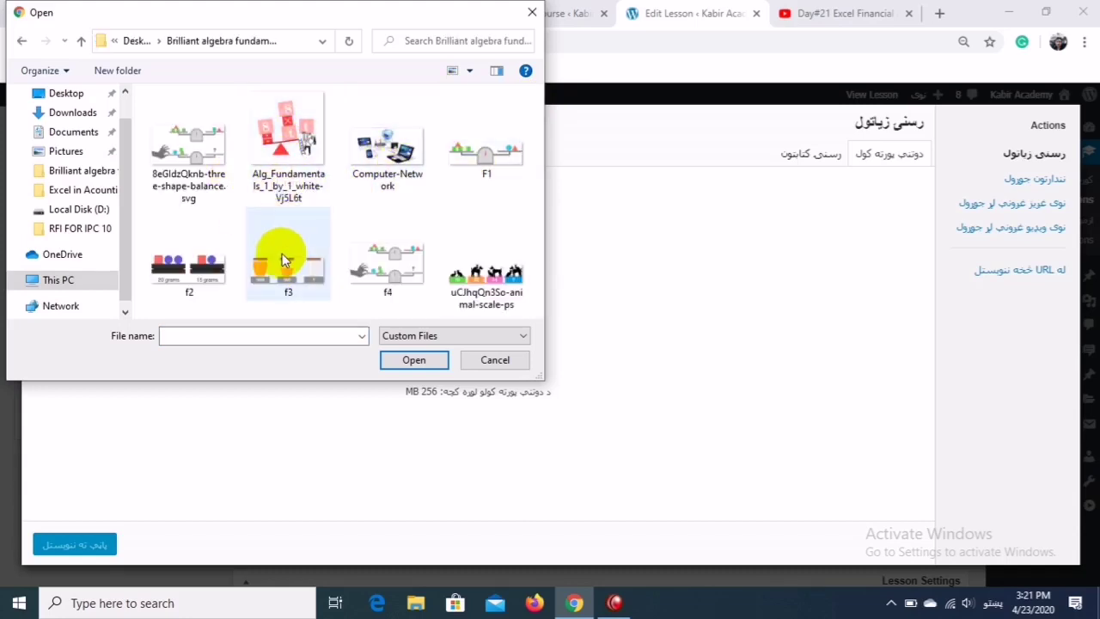
left_click(473, 291)
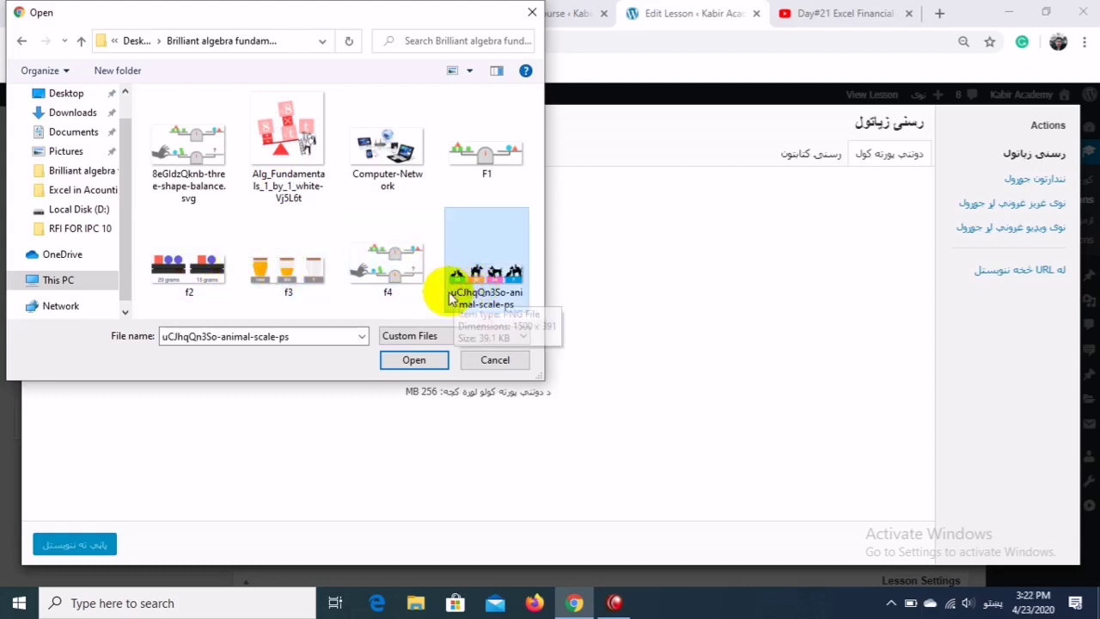
left_click(303, 127)
left_click(413, 359)
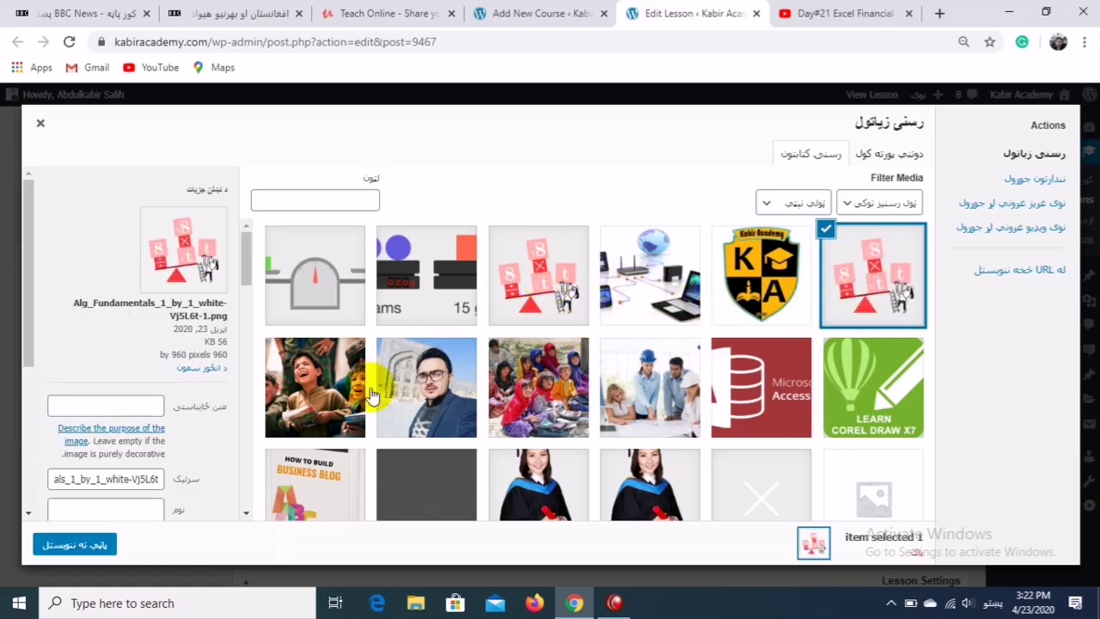
left_click(78, 547)
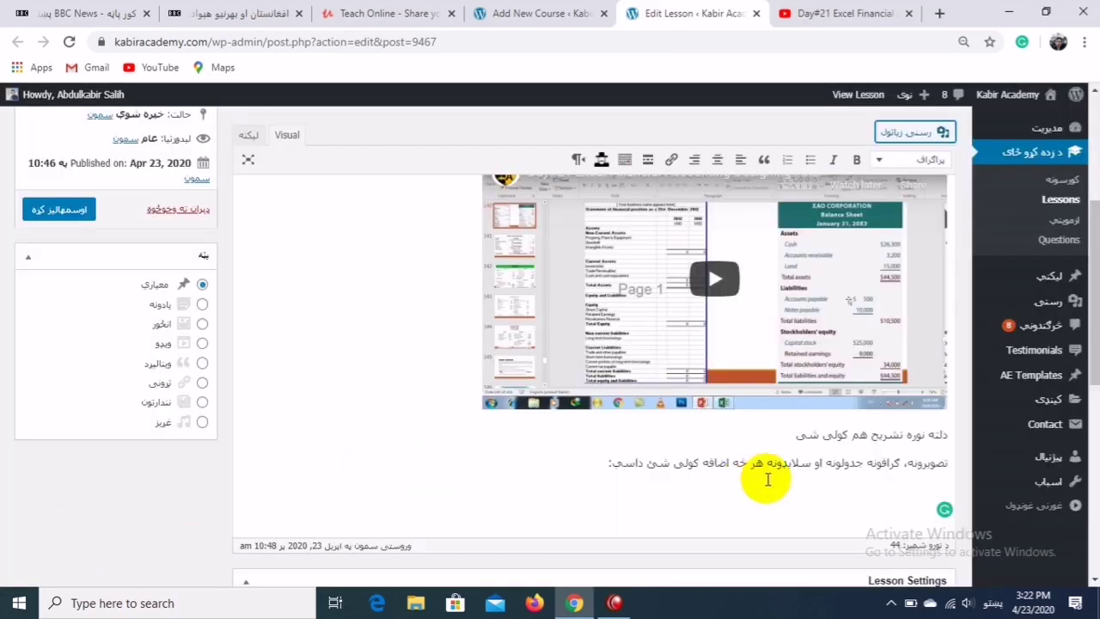
- Centre the inserted algebra image in the lesson content
left_click_drag(1096, 309, 1097, 380)
left_click(845, 348)
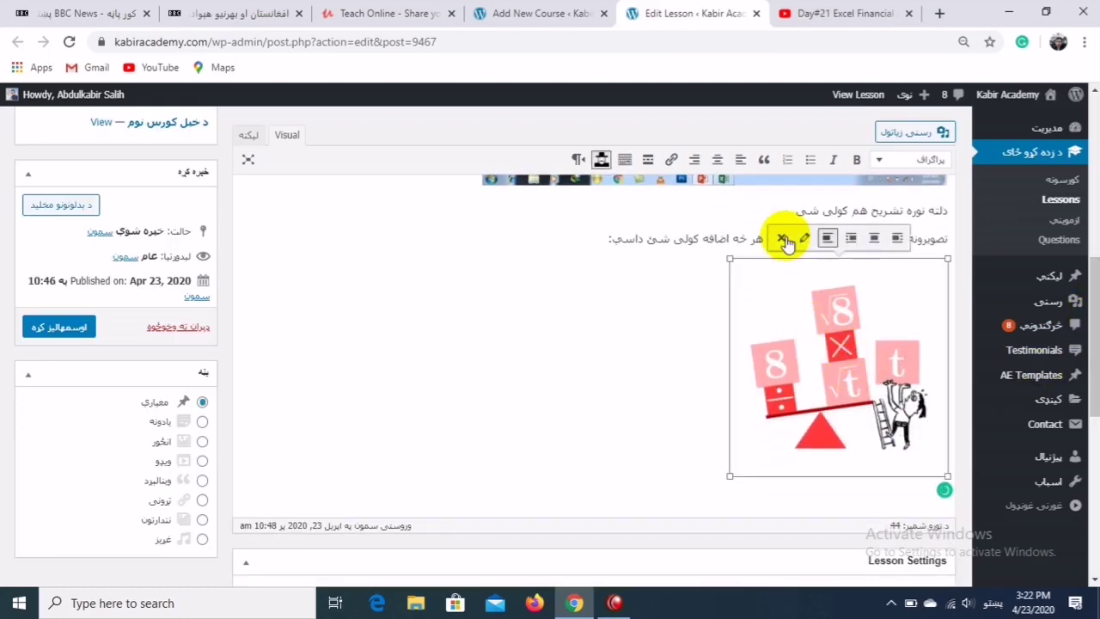
left_click(715, 160)
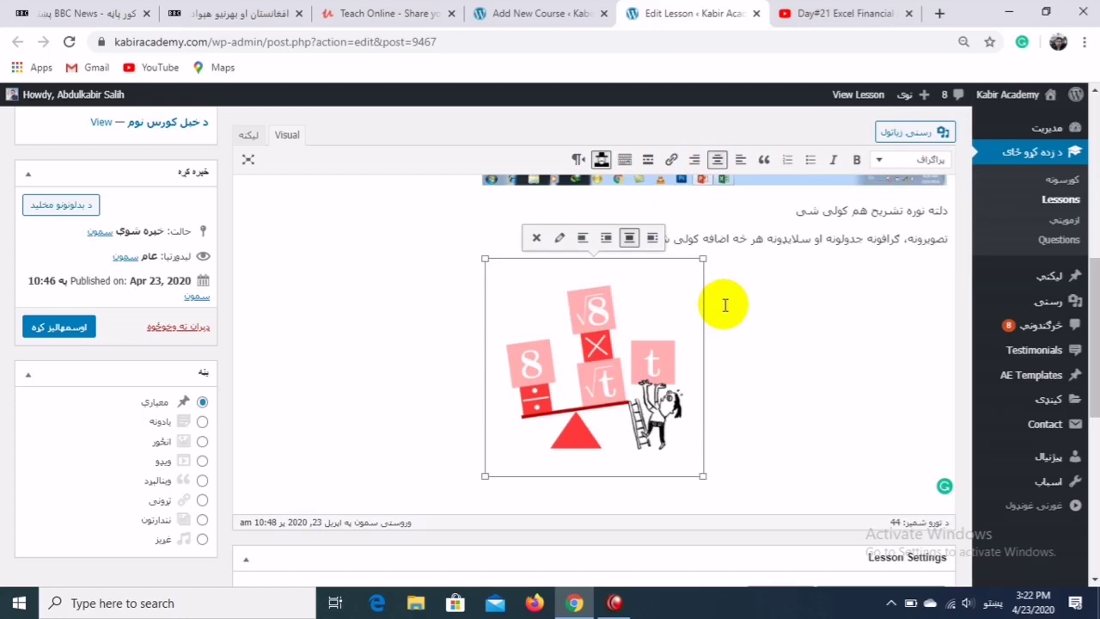
- Add the line "لیکل بولډ کولی شی او تغیرات پکی راوستلی شئ" below the centred image
left_click(874, 341)
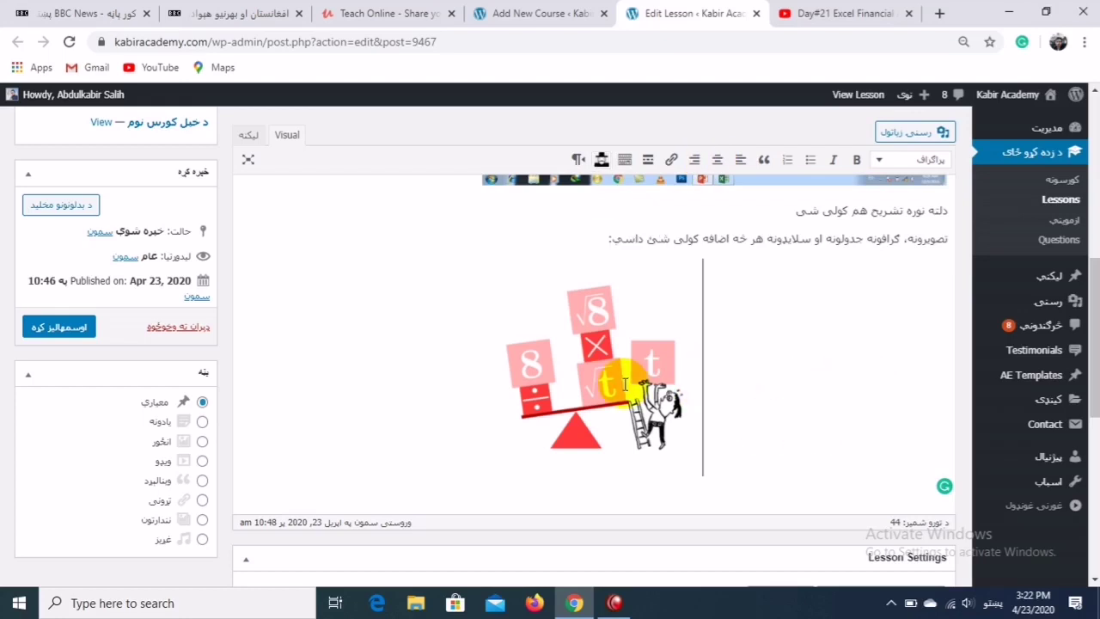
left_click(583, 383)
left_click(447, 393)
key("Return")
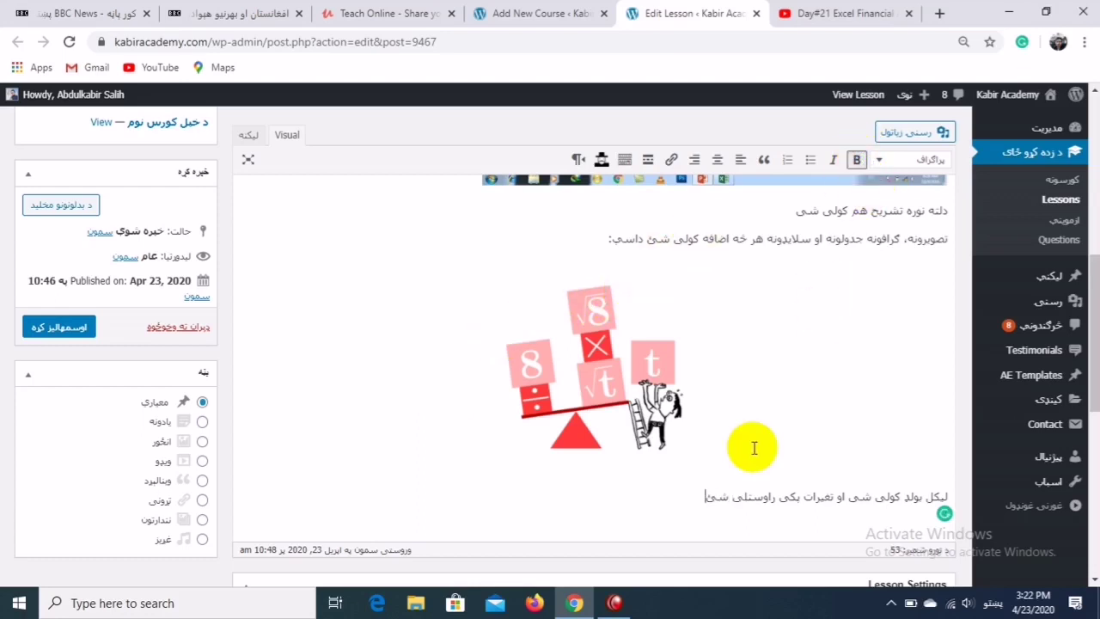
- Make the line below the image bold and turn it into a numbered list item
left_click_drag(703, 499, 949, 494)
left_click(857, 161)
left_click(787, 160)
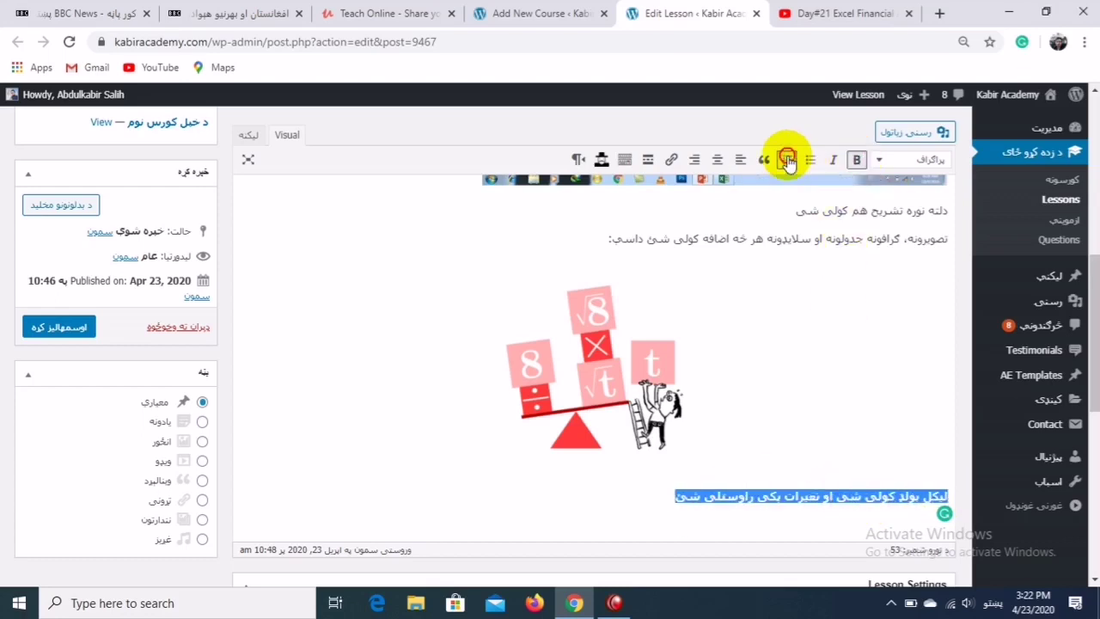
- Add a second numbered item reading "دوهم دریم" and end the list with a plain paragraph
left_click(638, 498)
key("Return")
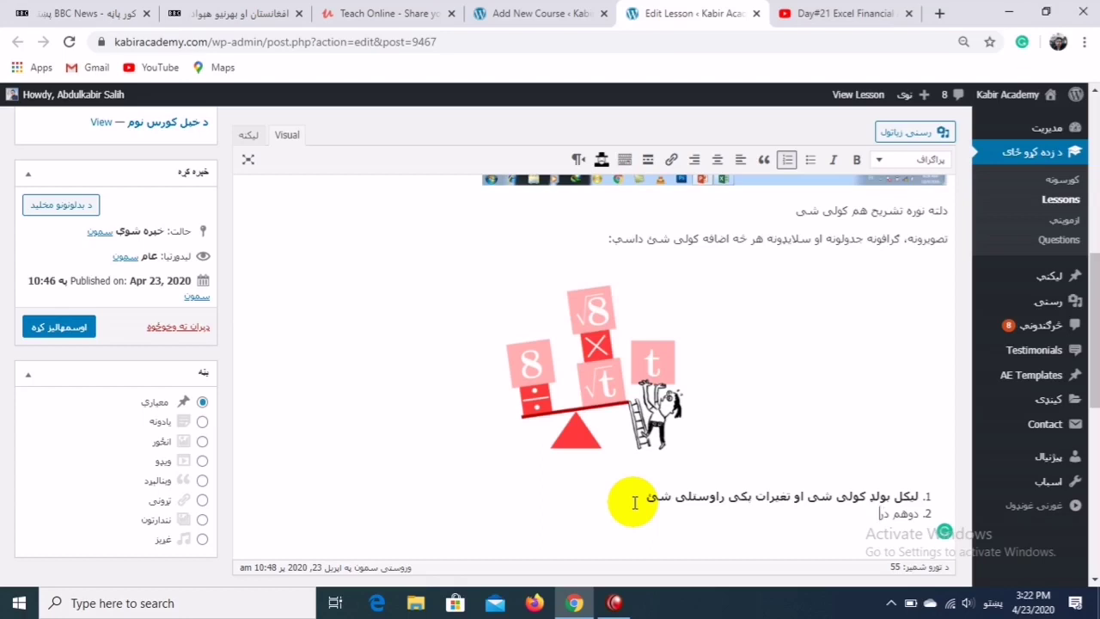
key("Return")
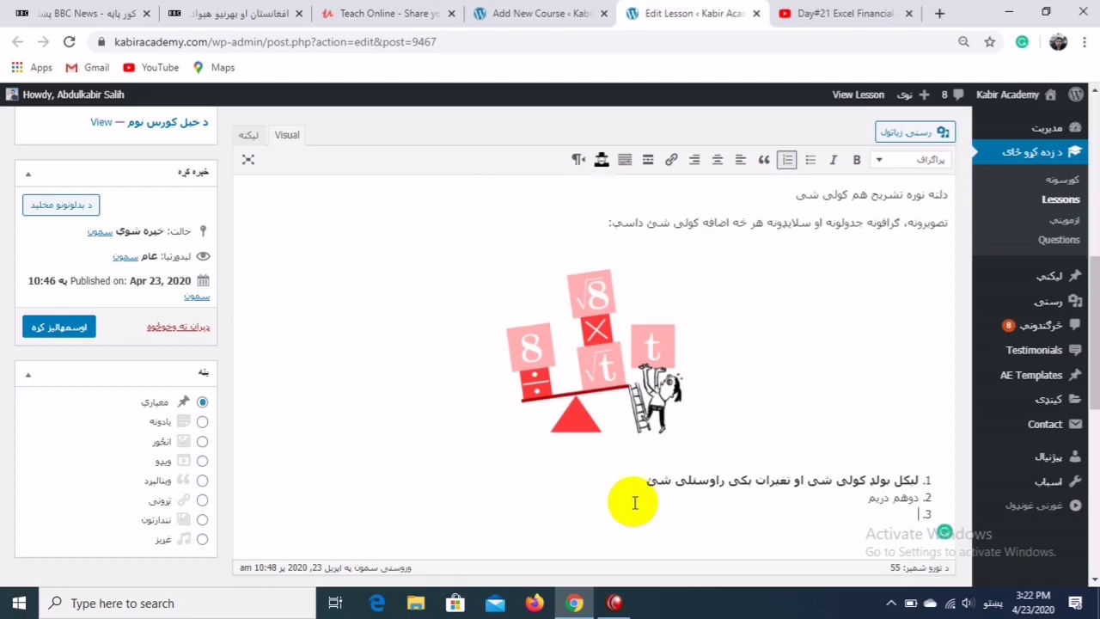
left_click(784, 163)
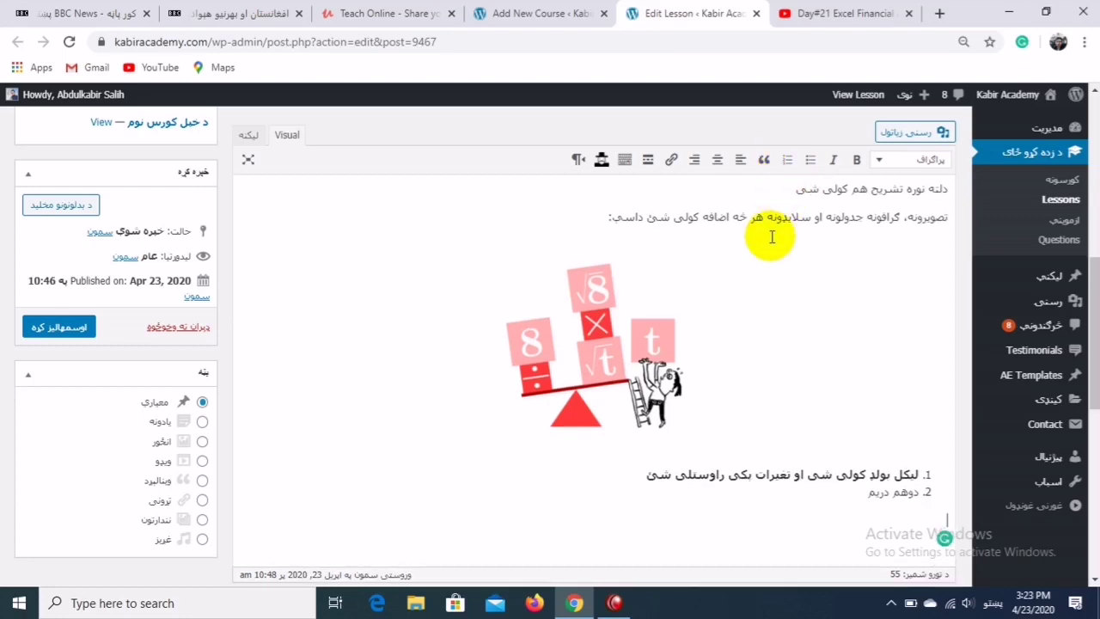
- Show the editor's additional formatting tools and colour the words "لیکل بولډ کولی" in the first list item red
left_click(625, 160)
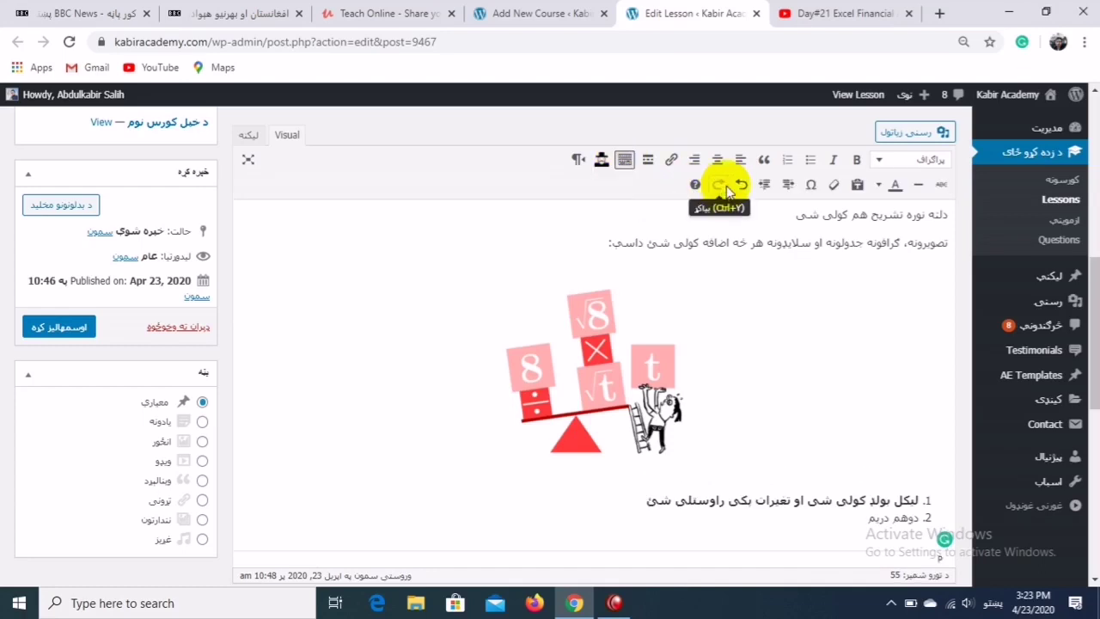
left_click(879, 185)
left_click_drag(847, 495, 918, 497)
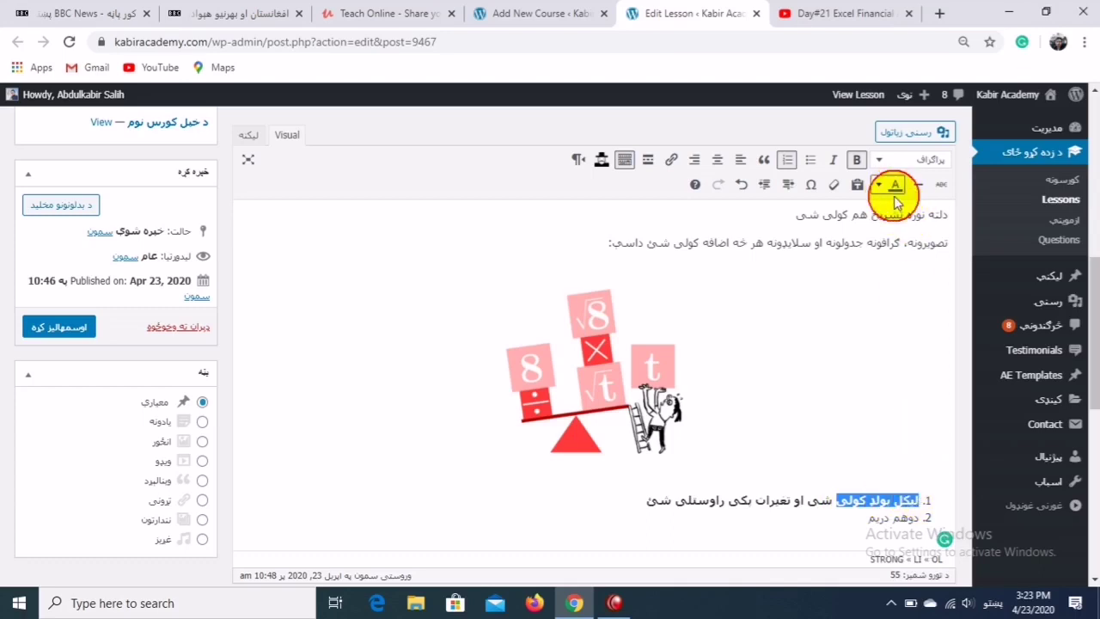
left_click(879, 185)
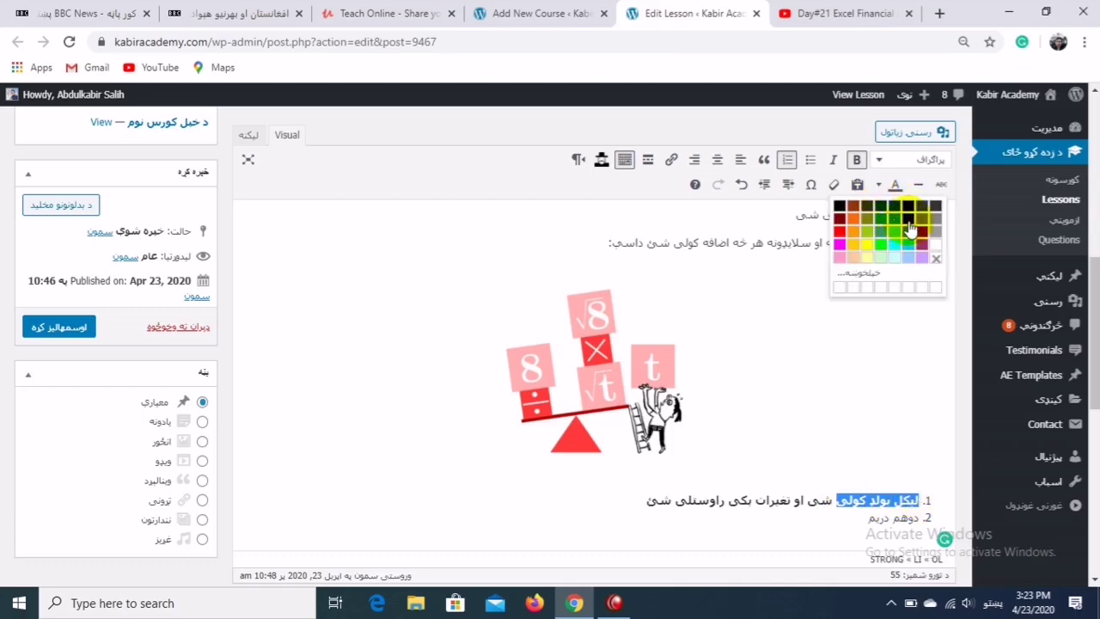
left_click(845, 234)
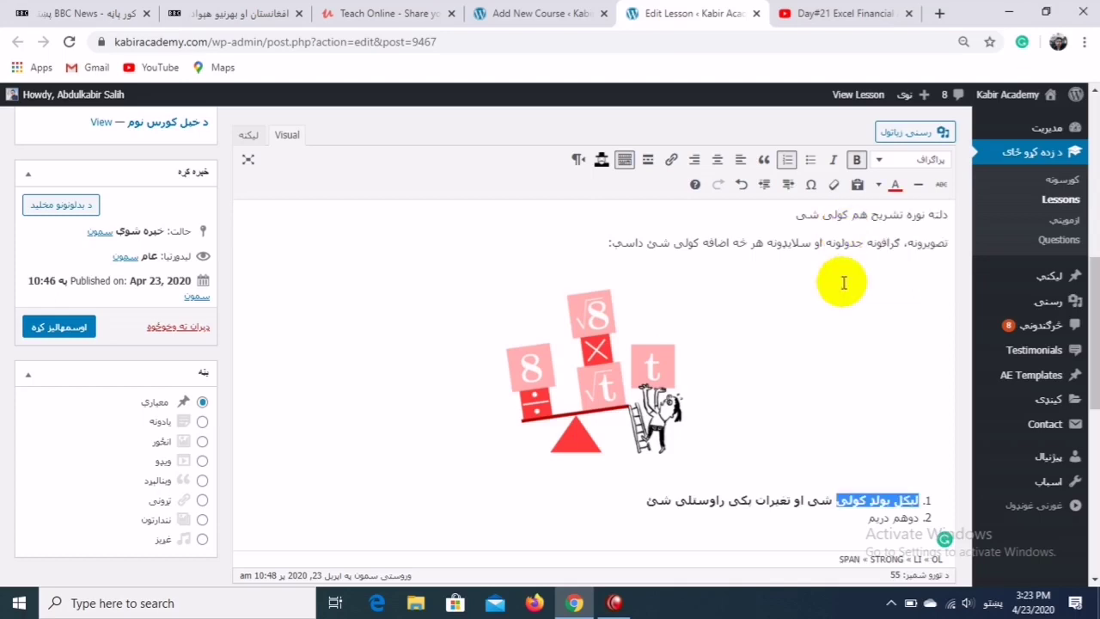
left_click(779, 509)
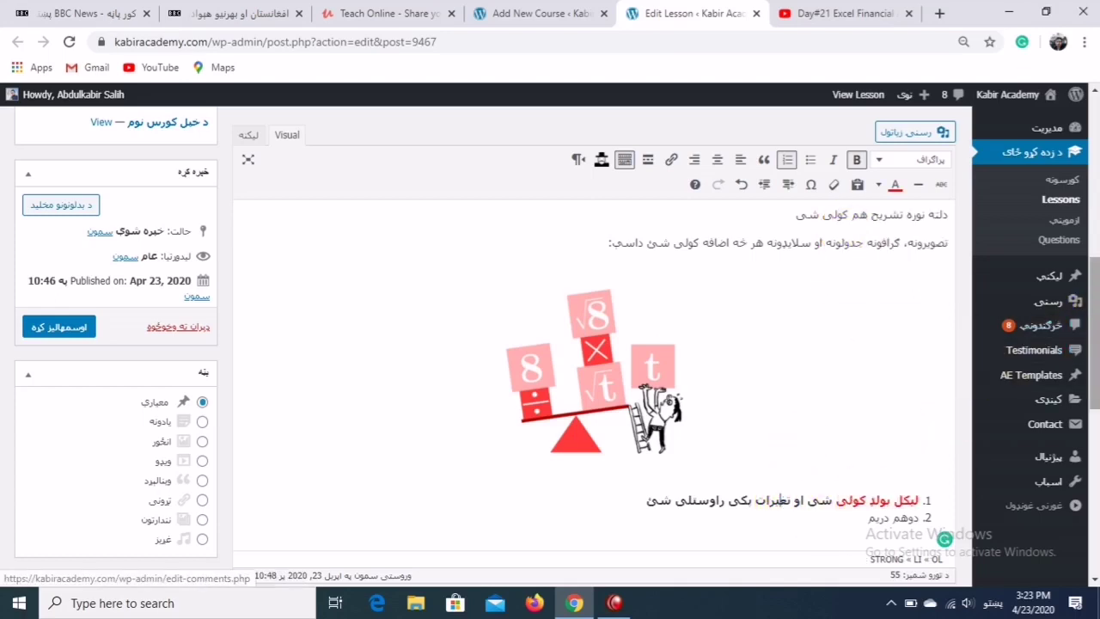
- Examine the Lesson Settings, including the Media embed field, and the comment options below the lesson content
scroll(1093, 310, "down", 3)
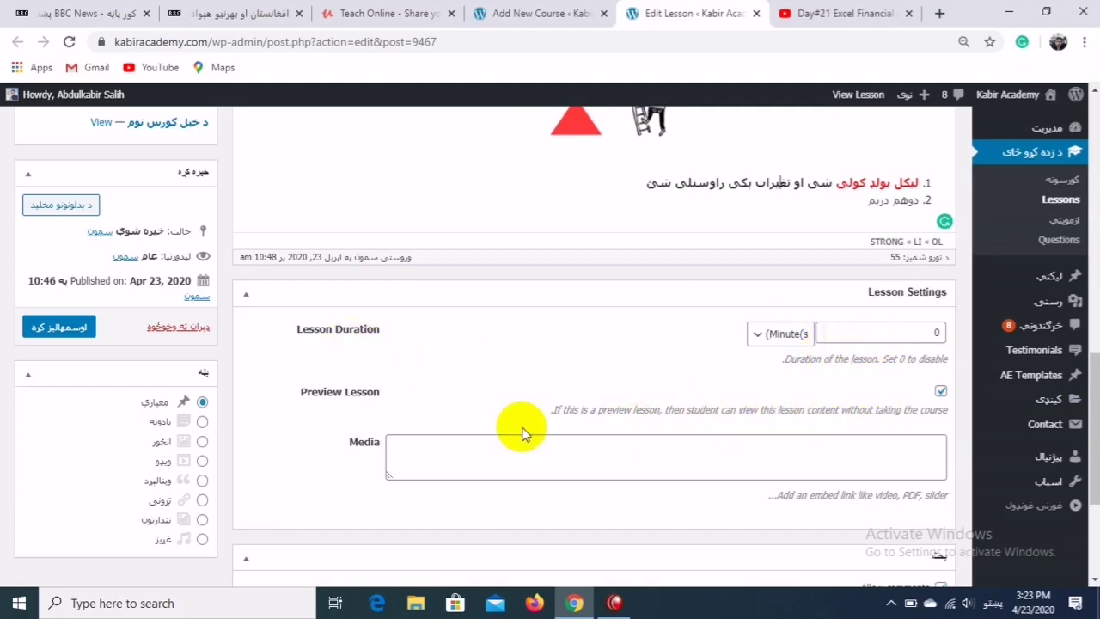
left_click(754, 447)
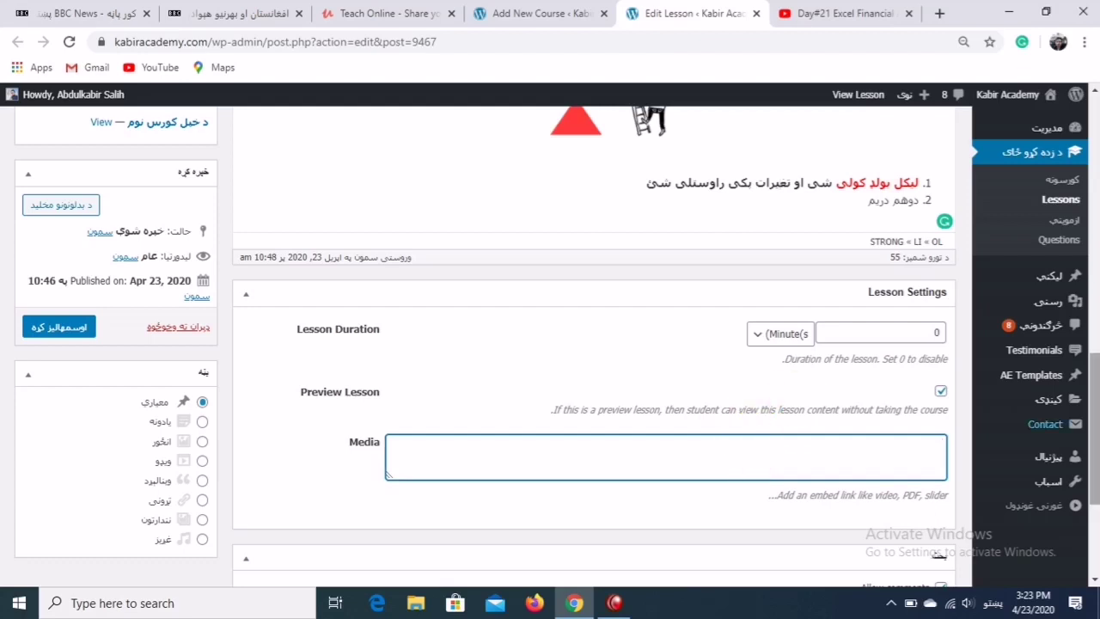
scroll(1093, 400, "down", 3)
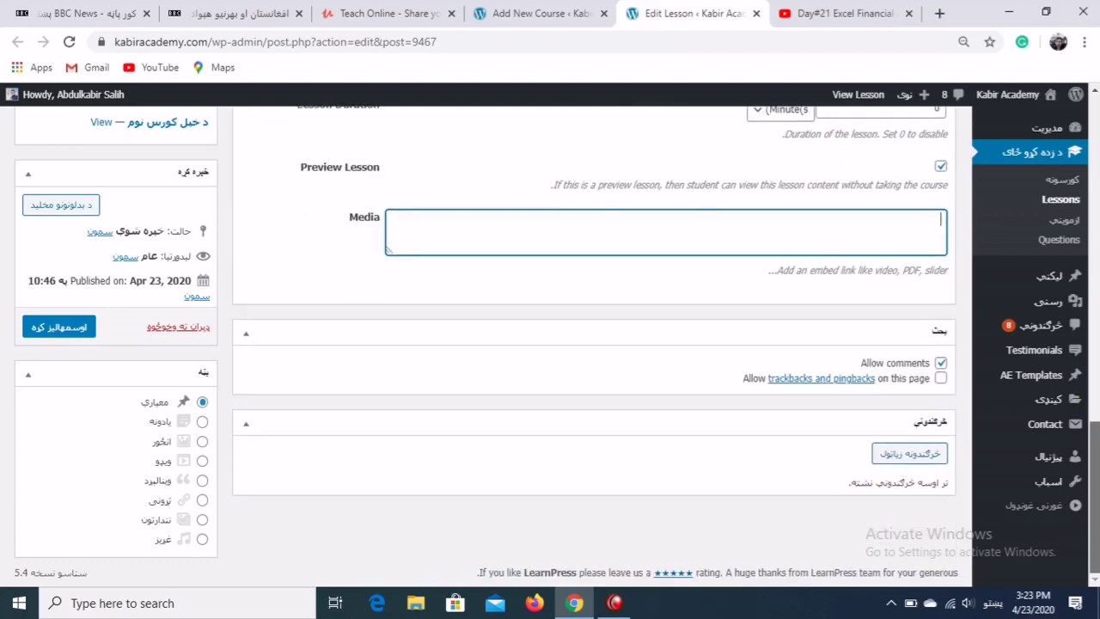
scroll(593, 344, "up", 7)
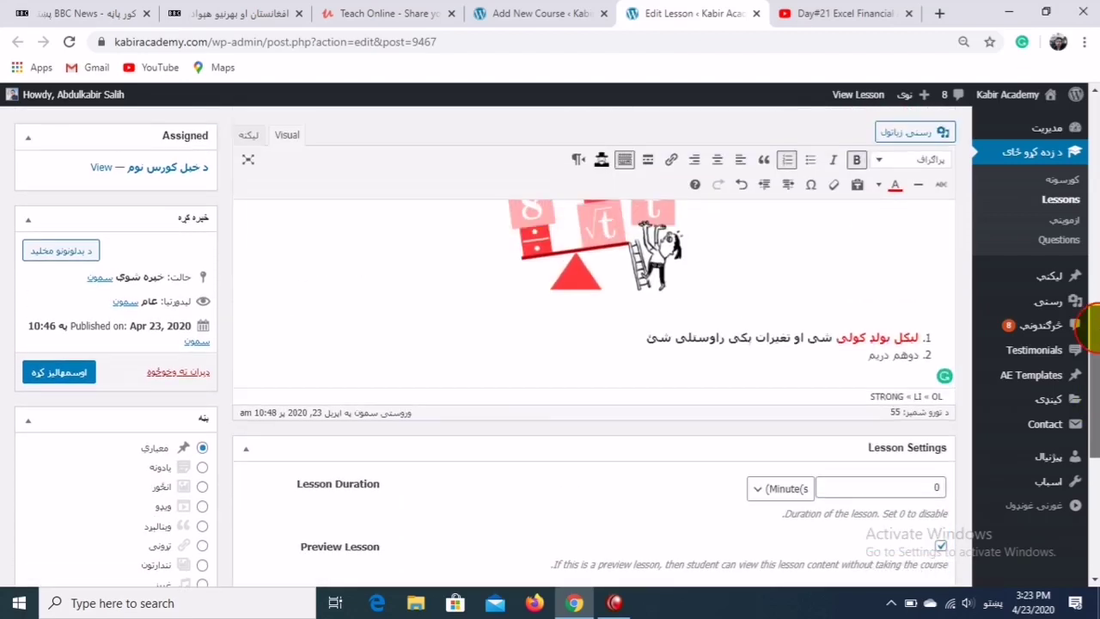
- Update the lesson "لومړۍ درس" to save its edited content
left_click_drag(1096, 260, 1096, 140)
scroll(1096, 140, "down", 1)
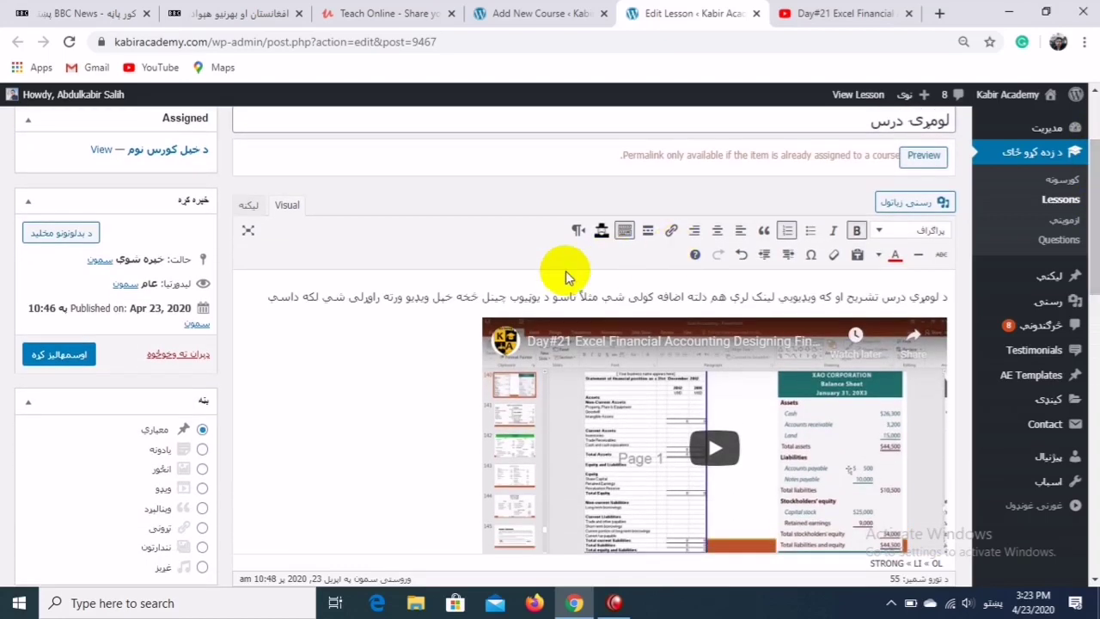
left_click(62, 361)
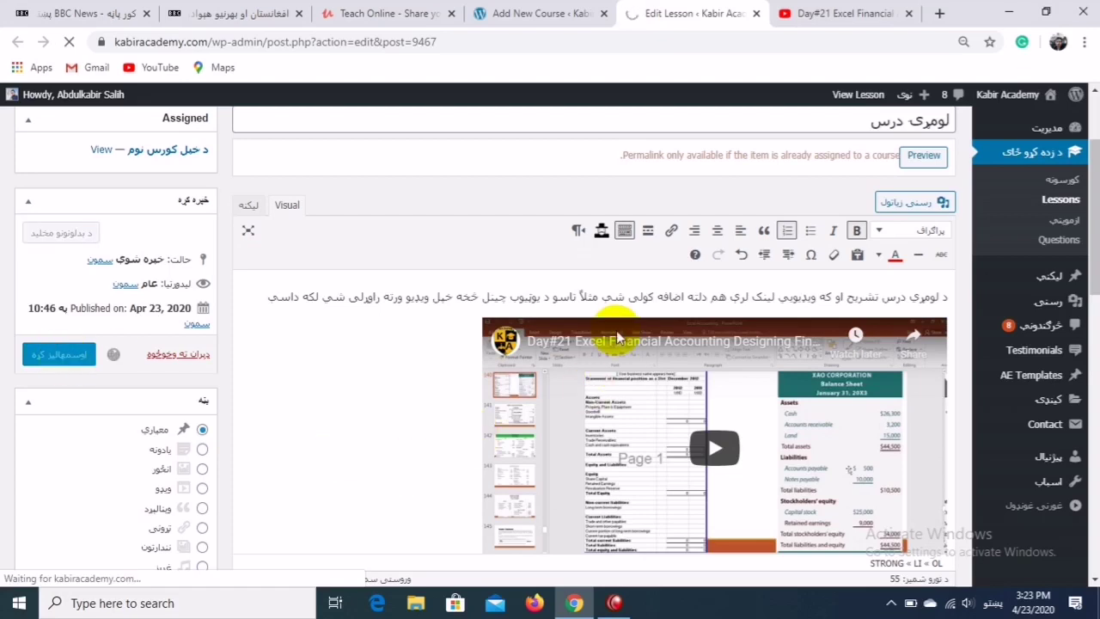
- Return to the new course's editor and assign the course to the "انجنیري" category
left_click(550, 18)
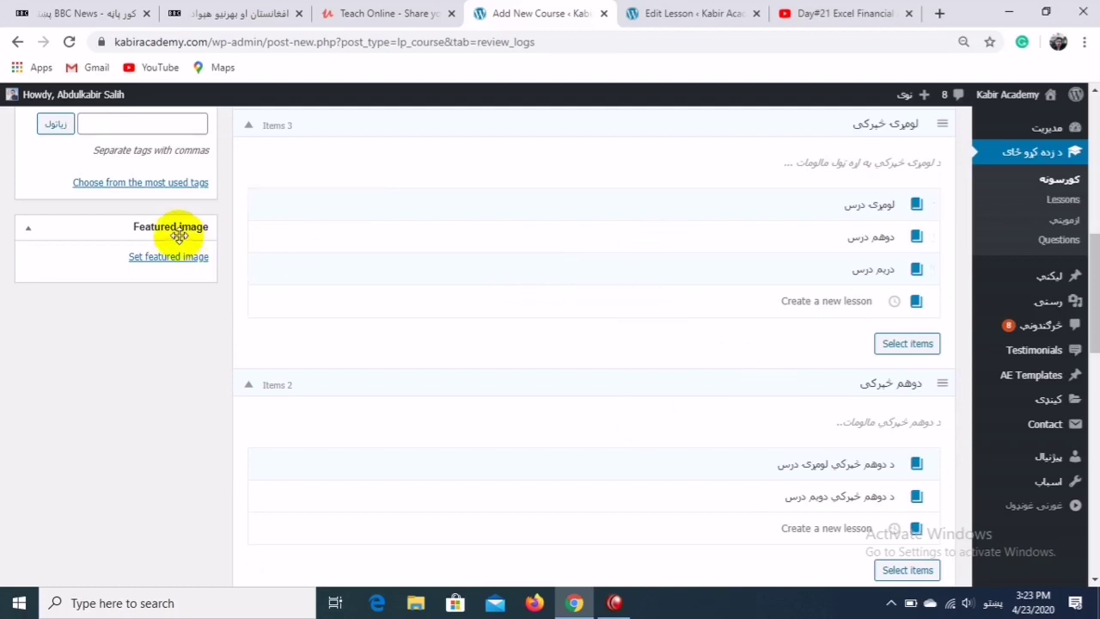
mouse_move(1089, 287)
scroll(1089, 287, "up", 4)
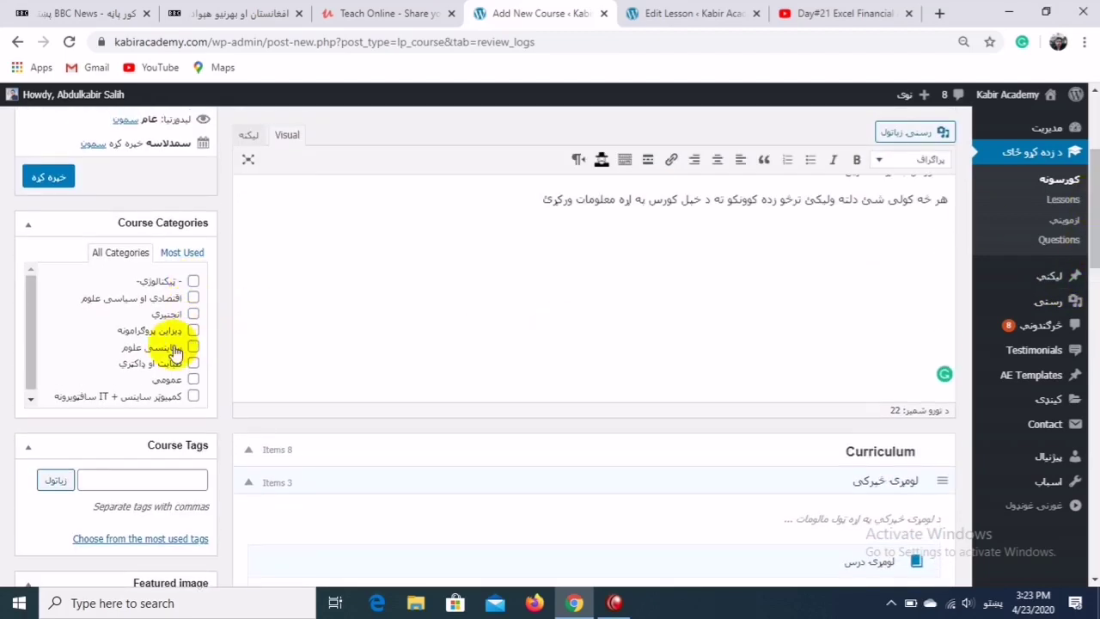
left_click_drag(32, 312, 30, 318)
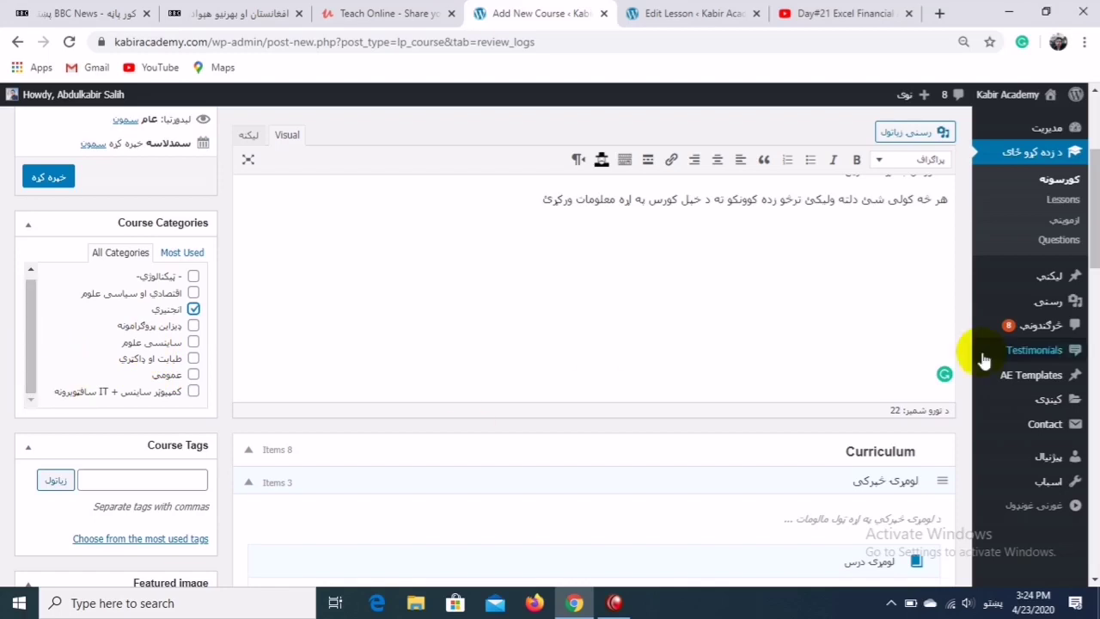
- Set the media library image bkJavfq.jpg as the course's featured image
scroll(400, 347, "down", 3)
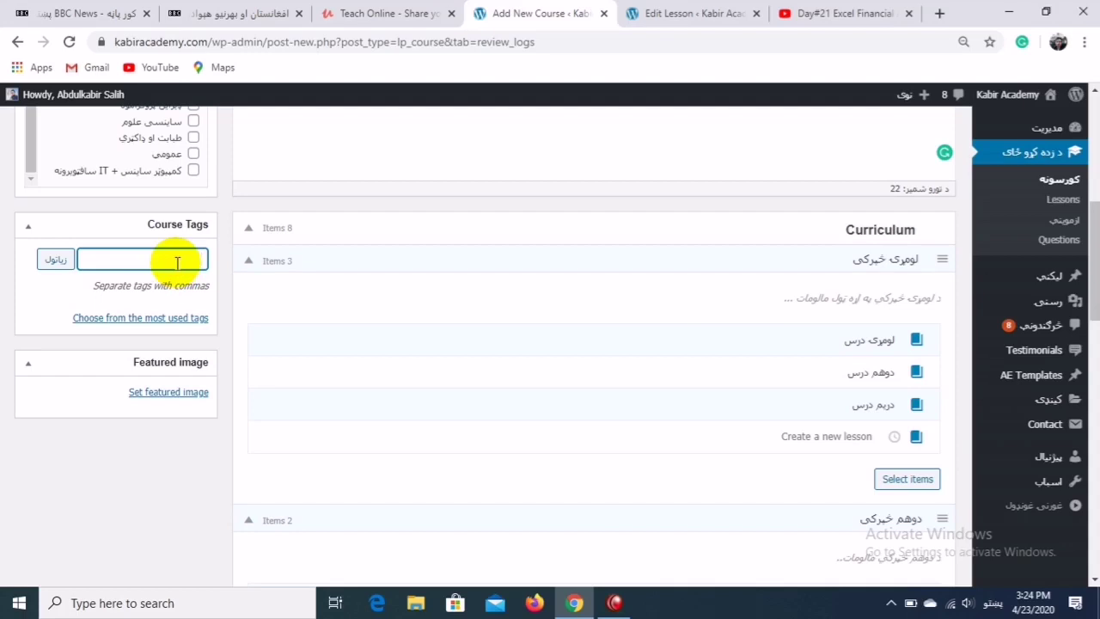
left_click(176, 392)
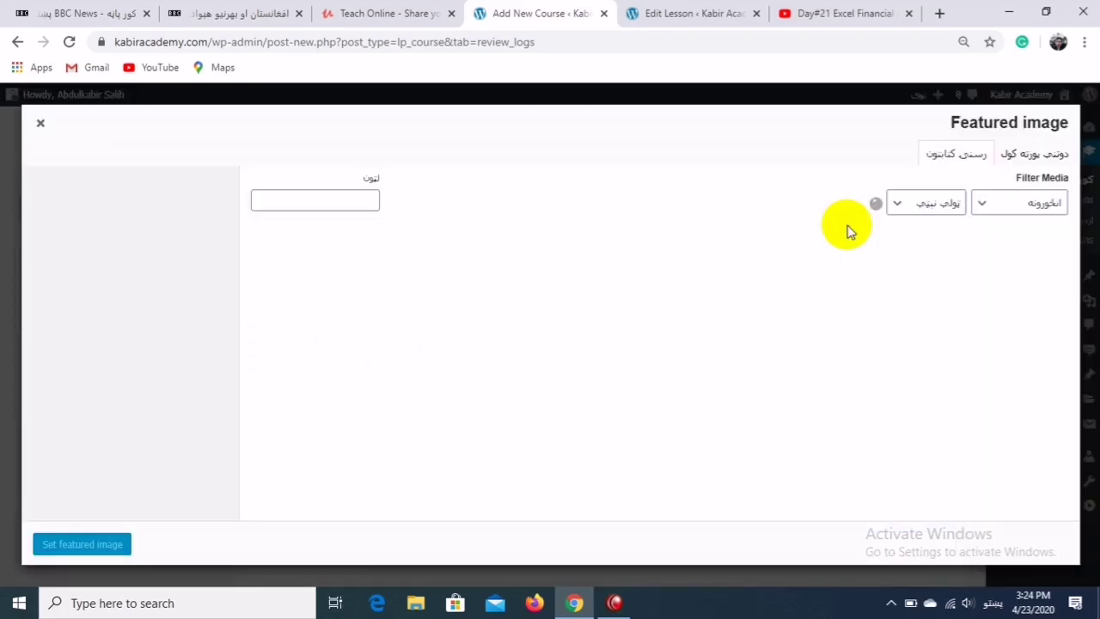
left_click(1032, 157)
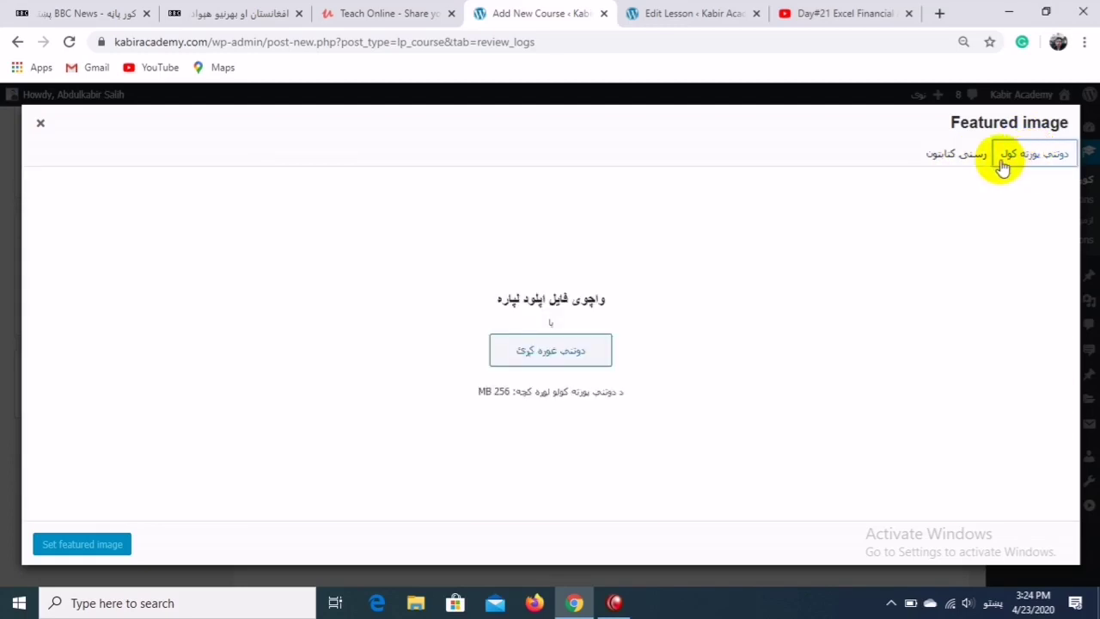
left_click(970, 155)
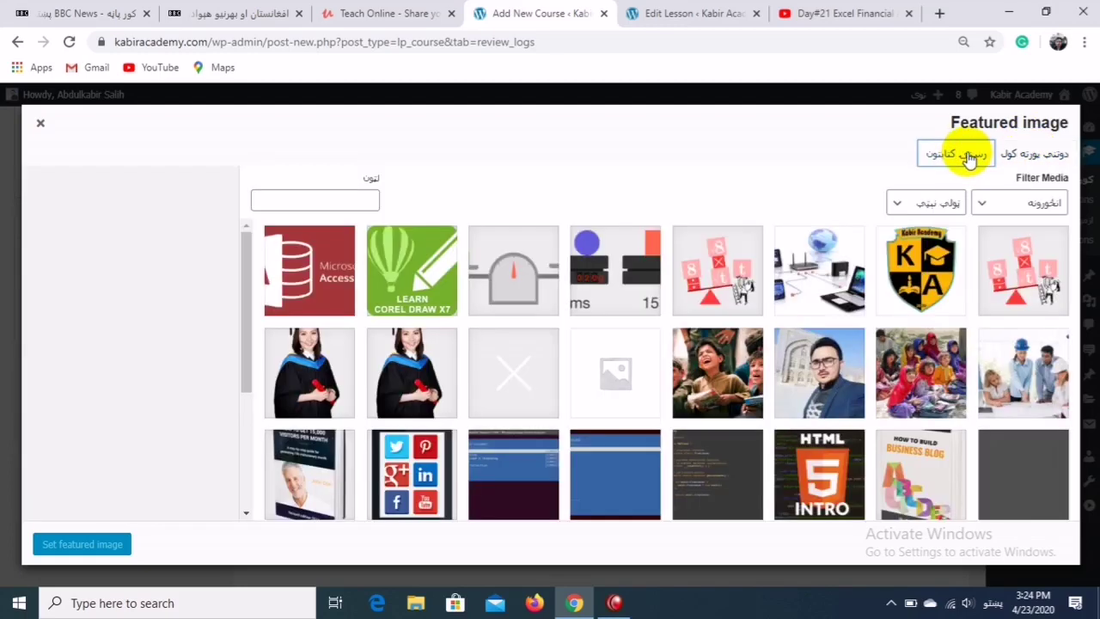
left_click(1024, 374)
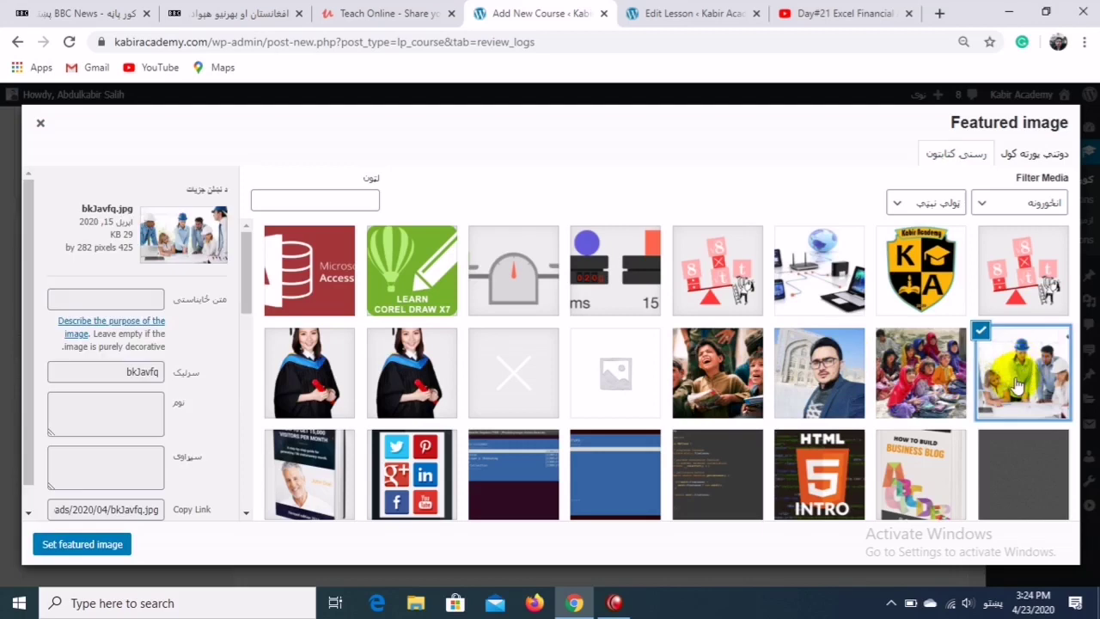
left_click(82, 544)
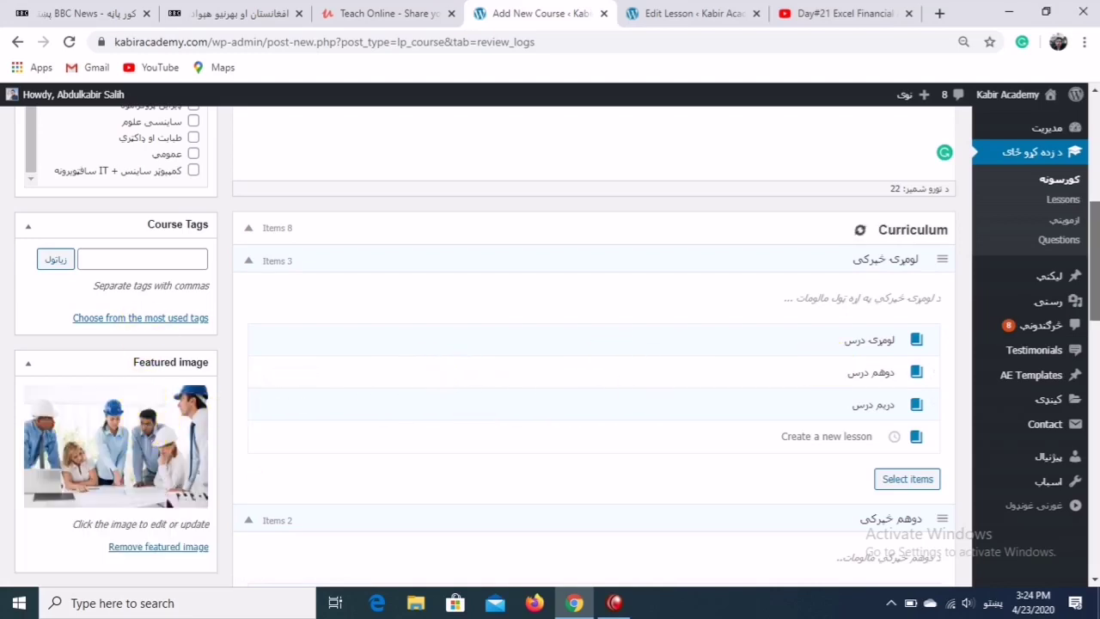
- Look over the course's curriculum and settings, publish the course, and open its public page
scroll(1098, 179, "up", 7)
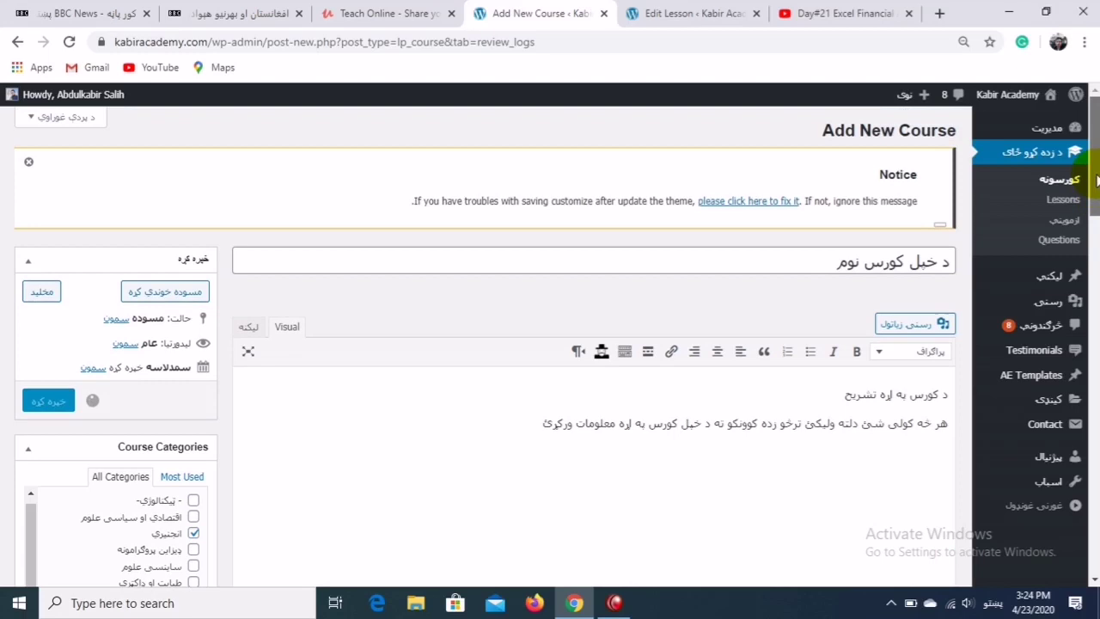
scroll(1098, 179, "down", 12)
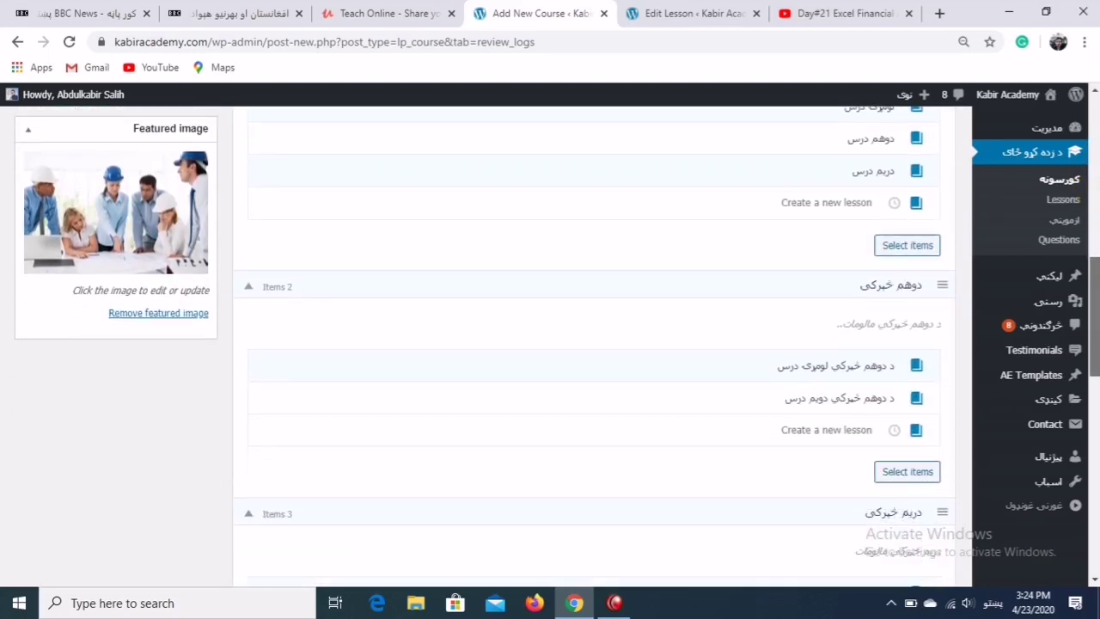
scroll(602, 343, "down", 4)
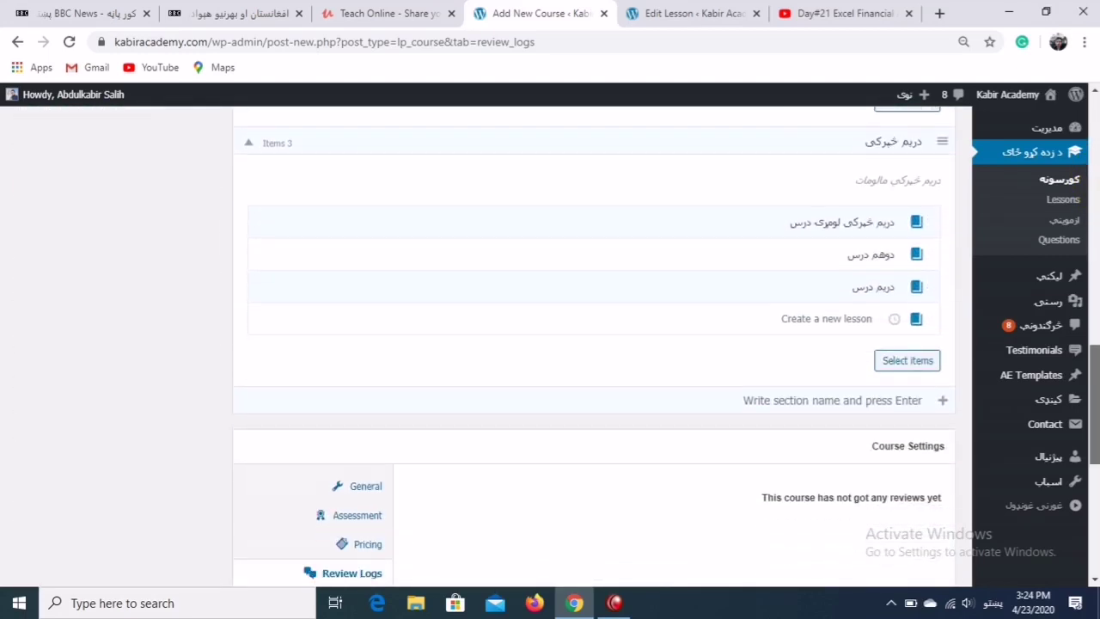
scroll(602, 344, "down", 1)
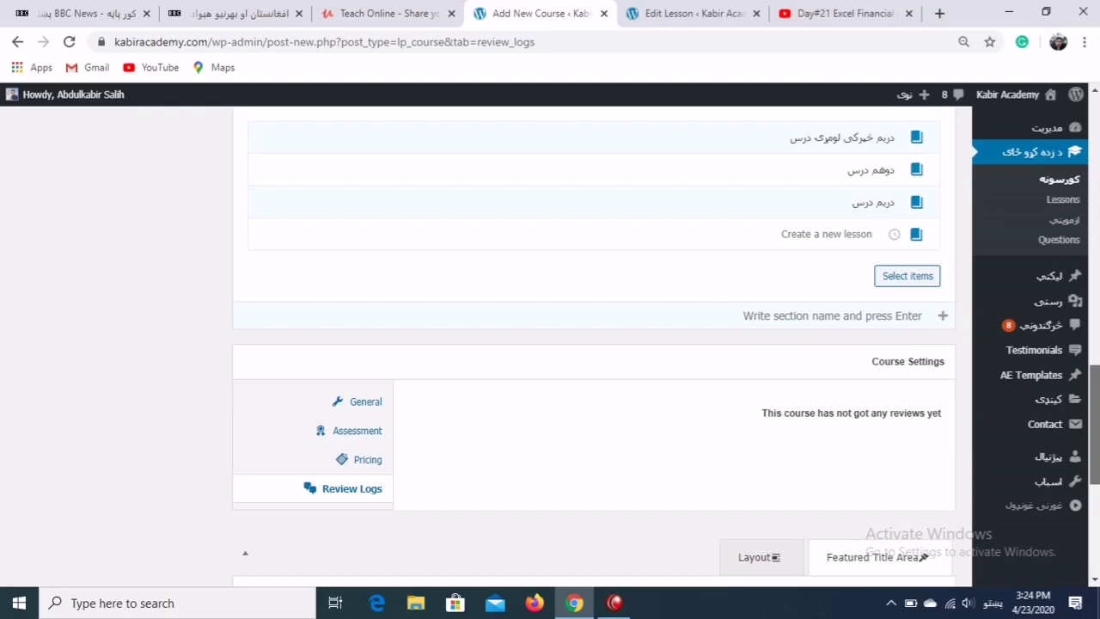
scroll(495, 410, "up", 15)
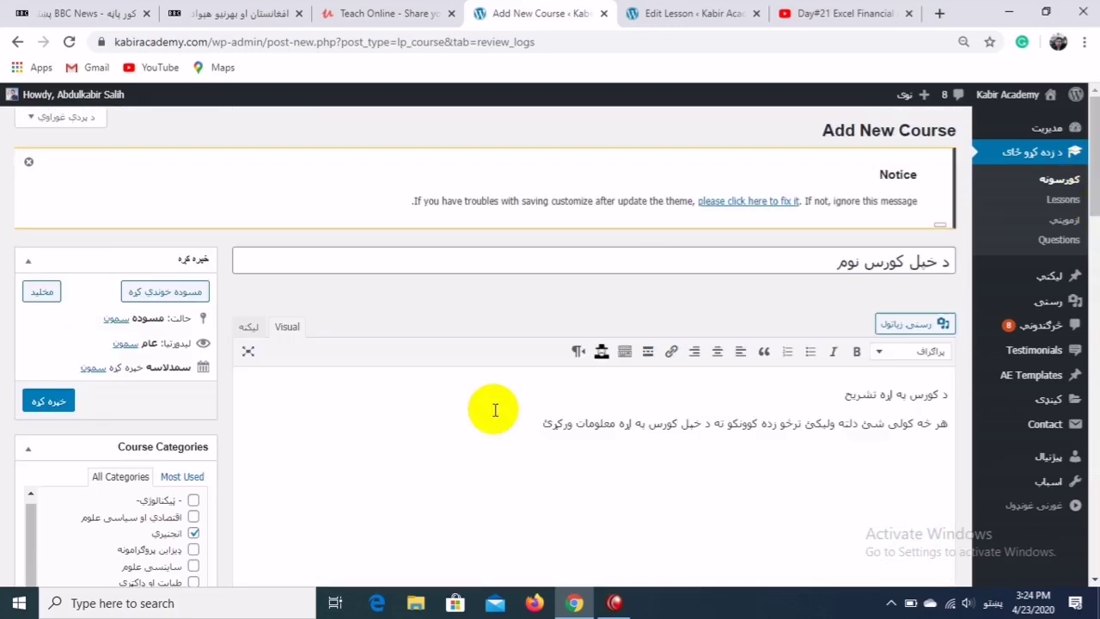
left_click(49, 408)
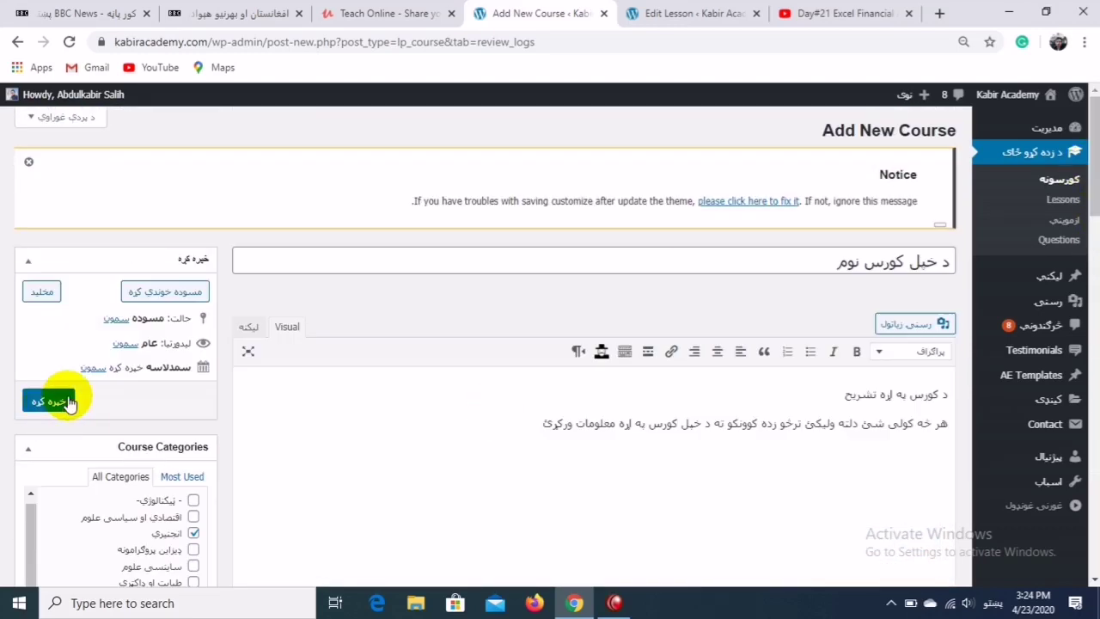
left_click(49, 404)
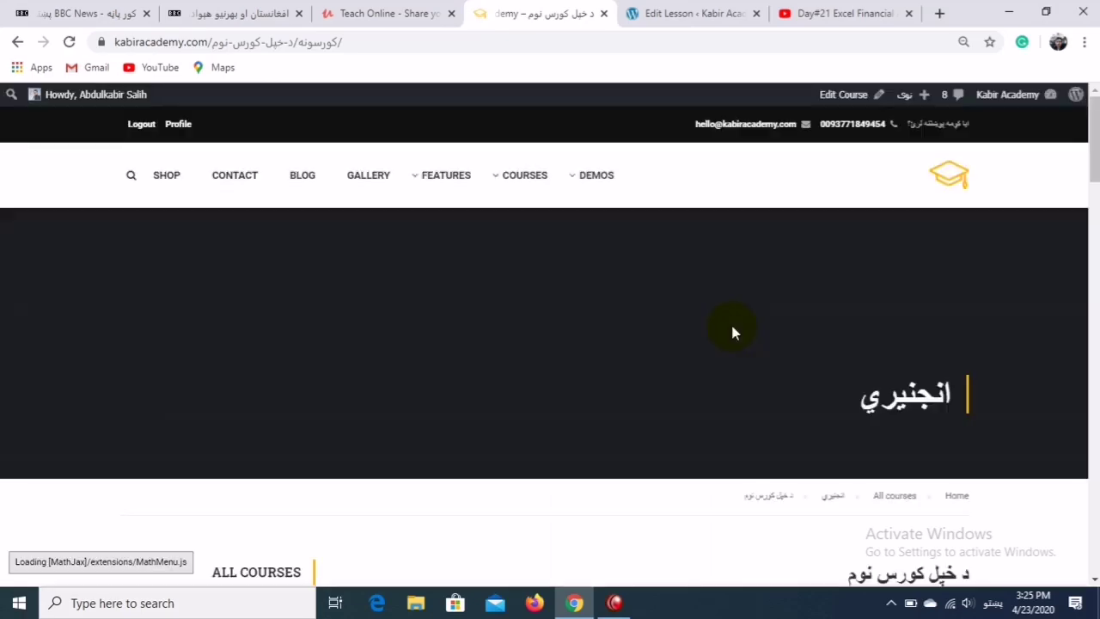
- Review the published course page's heading, featured image, overview text and course features
scroll(1092, 160, "down", 3)
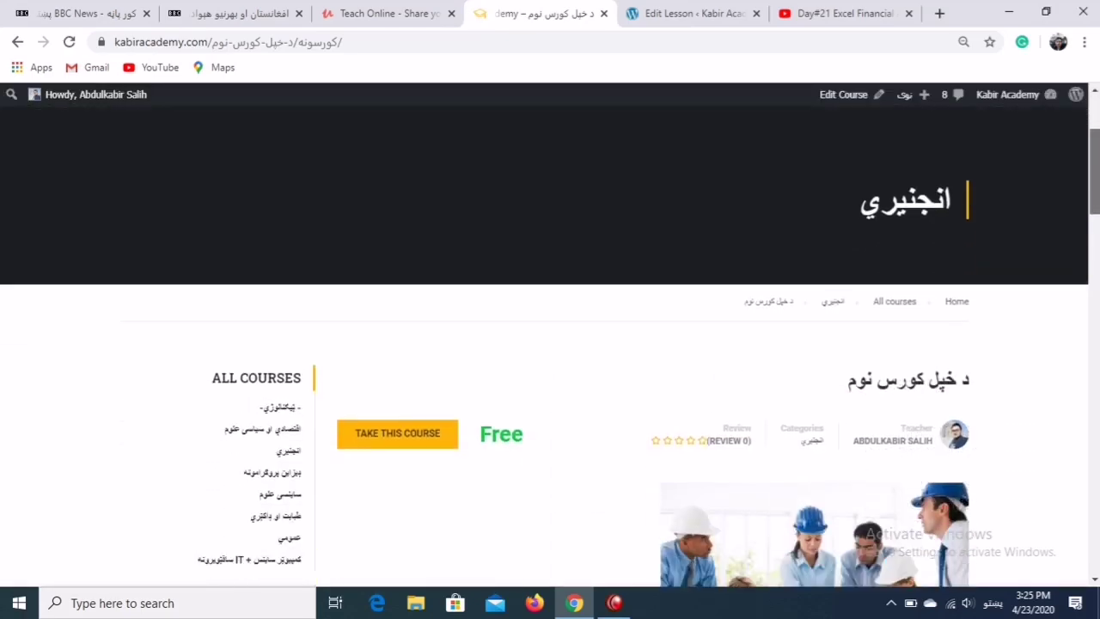
scroll(918, 245, "down", 1)
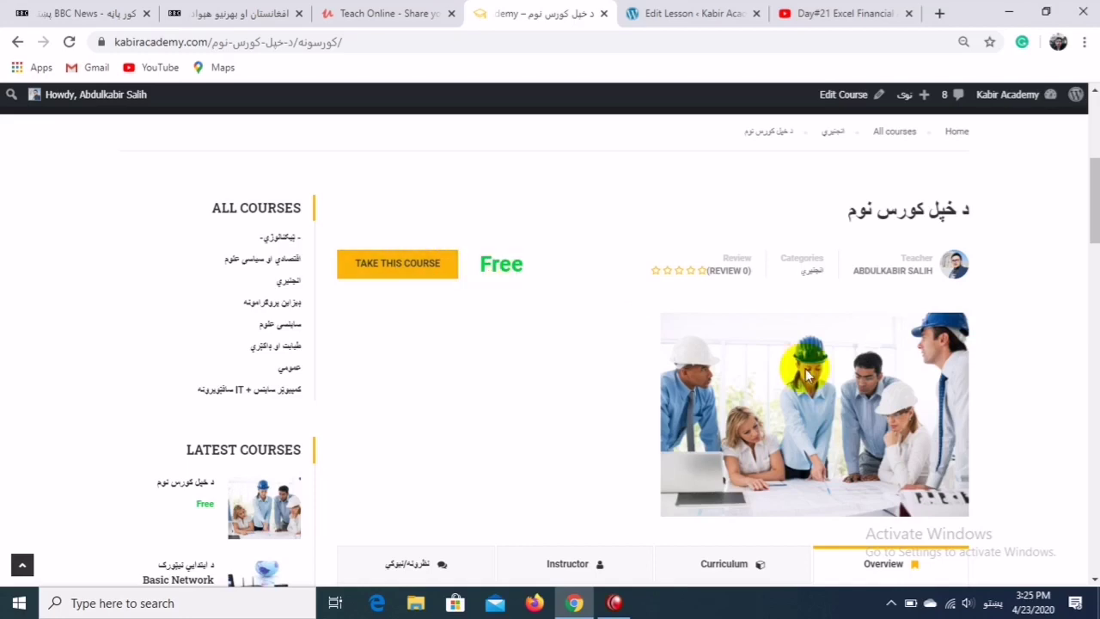
scroll(1083, 221, "down", 5)
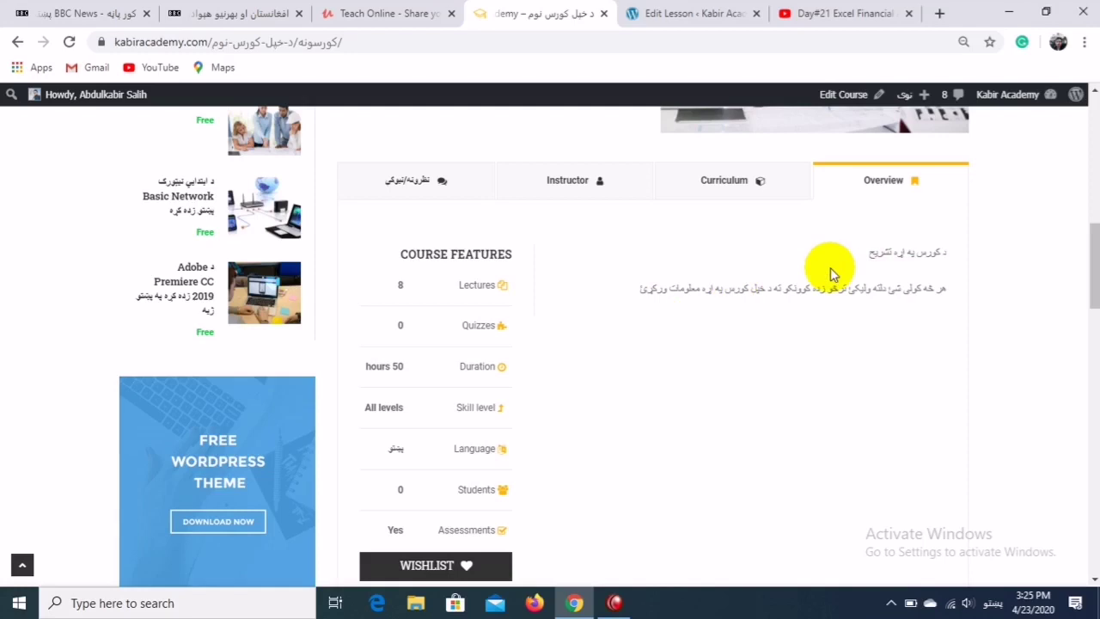
- Examine the course's curriculum, toggling the third section's lesson list, and view the instructor and review details
left_click(725, 188)
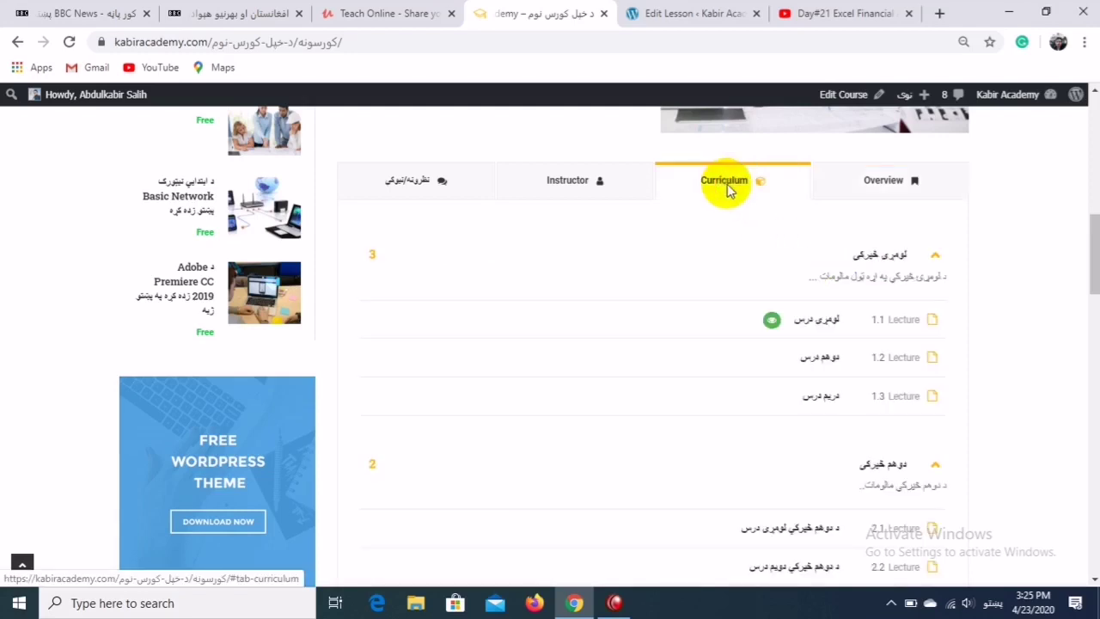
left_click_drag(1095, 253, 1095, 303)
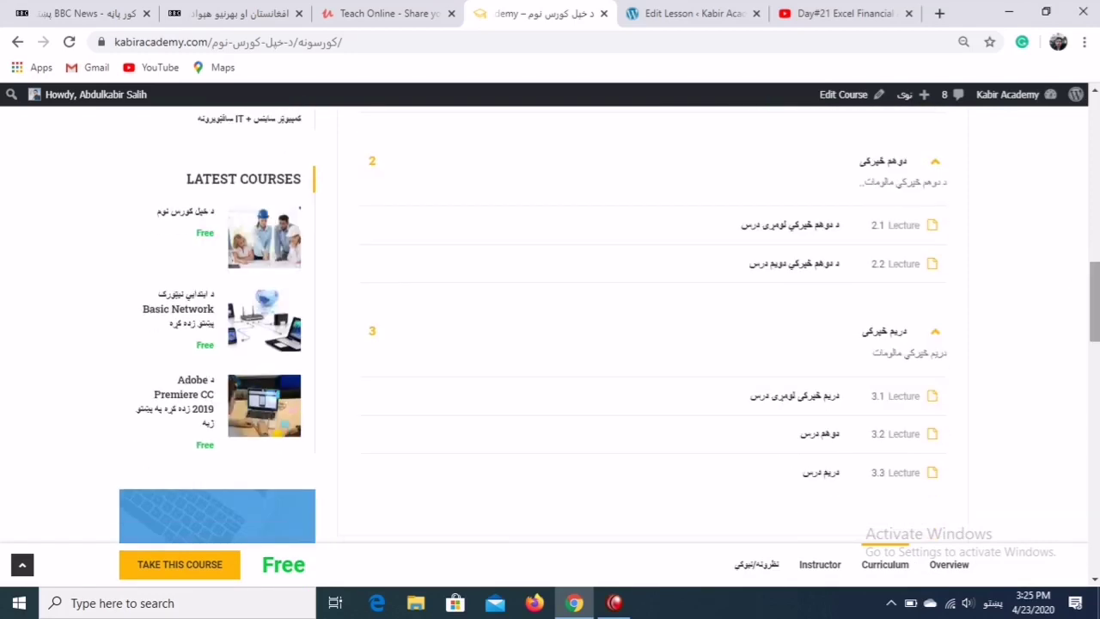
left_click(940, 341)
left_click(939, 341)
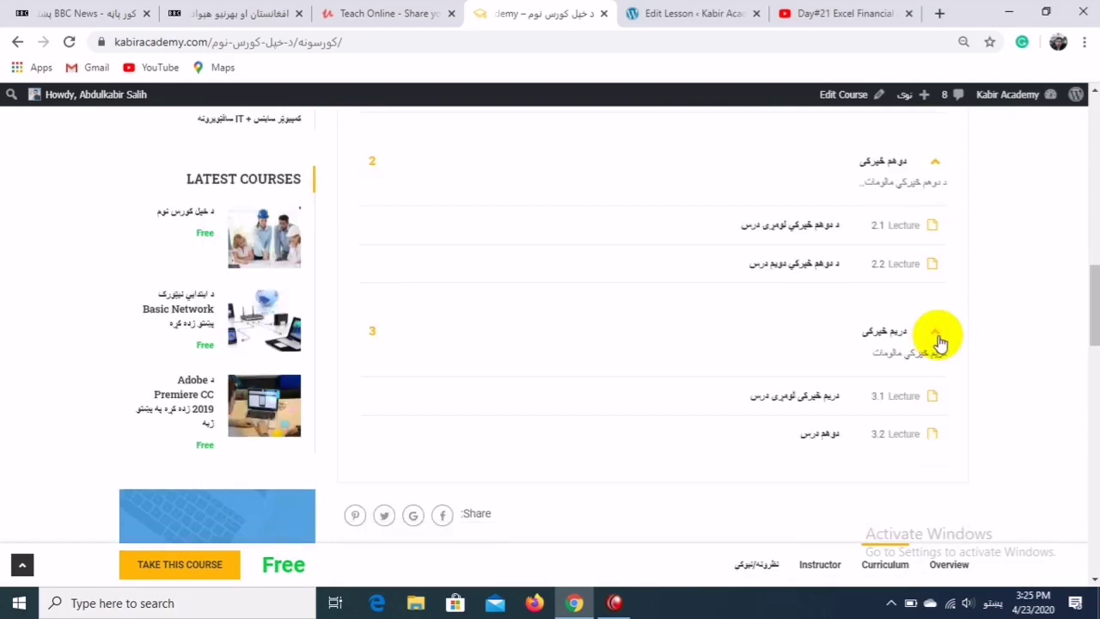
left_click(939, 342)
left_click_drag(1090, 302, 1094, 243)
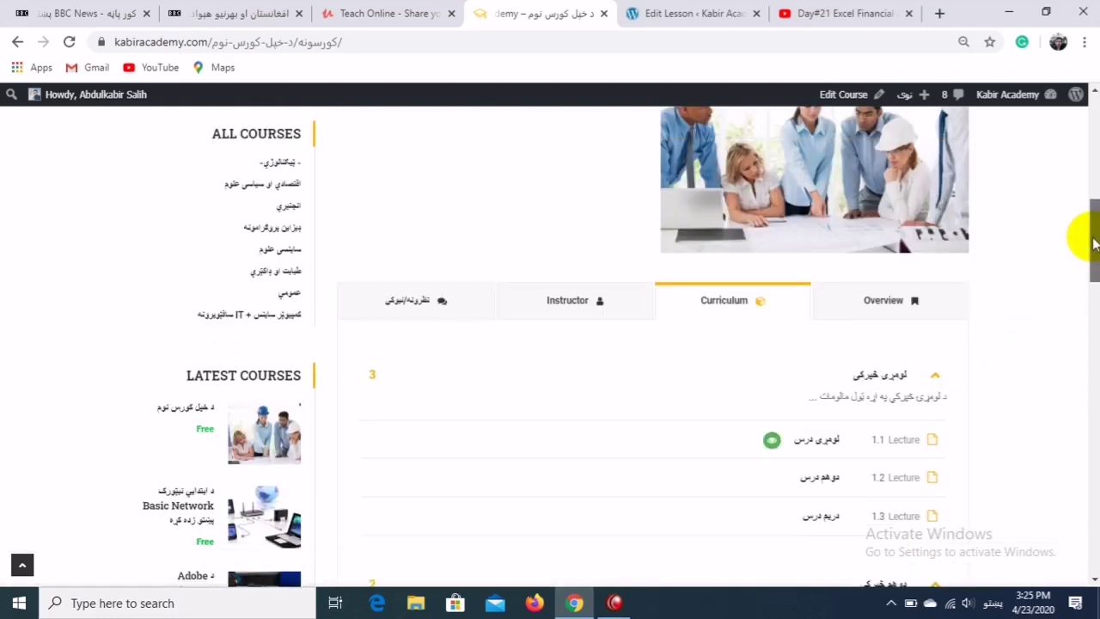
left_click(565, 305)
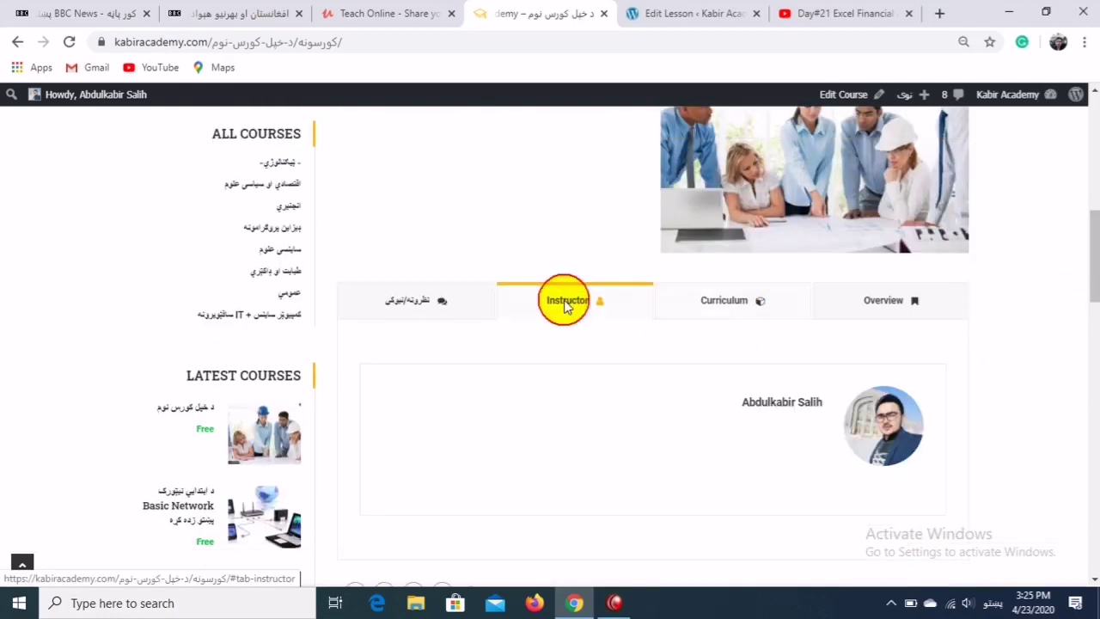
left_click(409, 307)
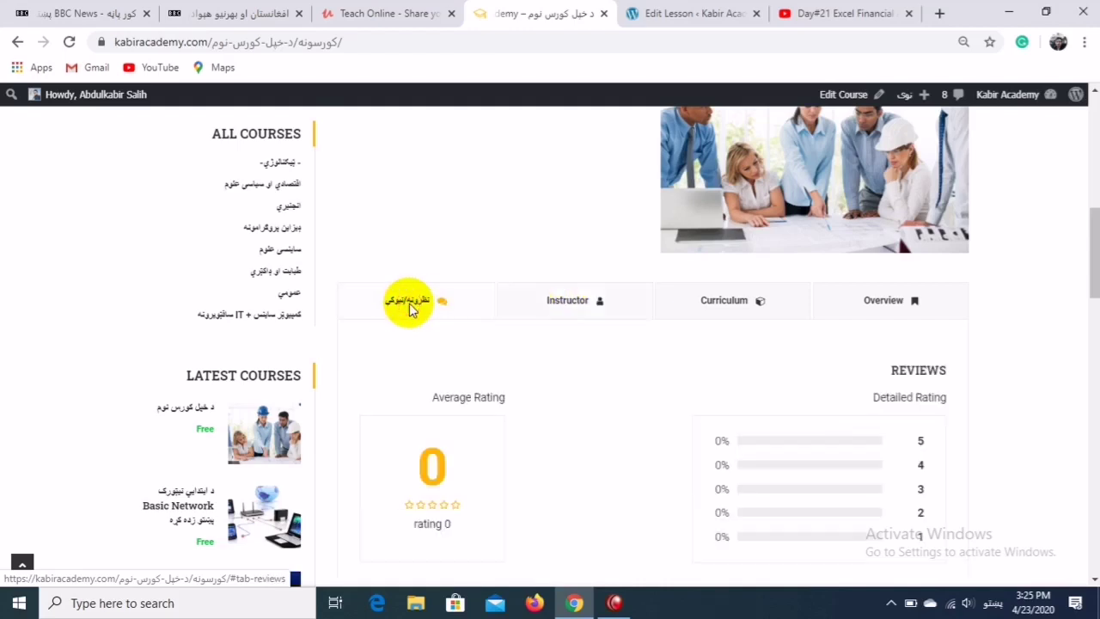
- Open the first lesson from the course curriculum and look over its content and the list of sections and lessons
left_click(703, 311)
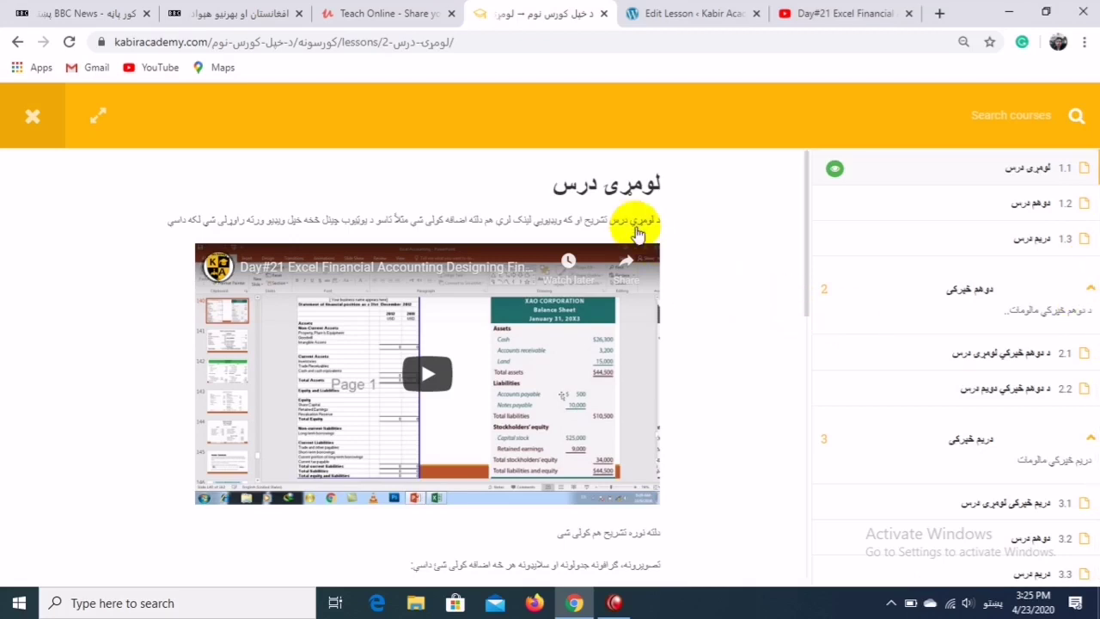
left_click_drag(805, 262, 773, 241)
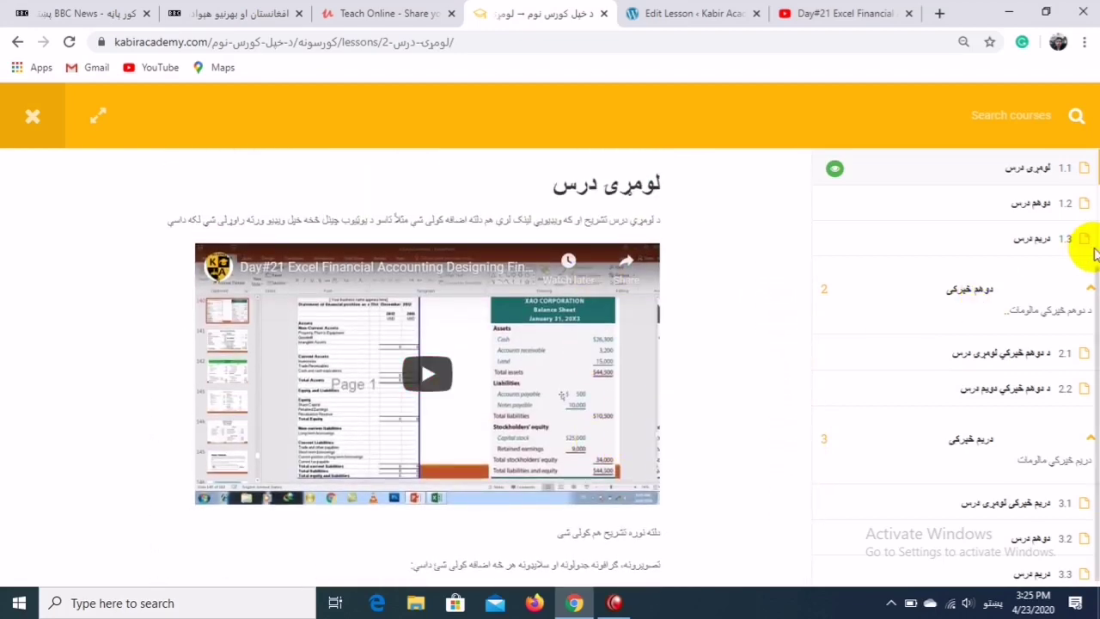
left_click_drag(1097, 303, 1074, 177)
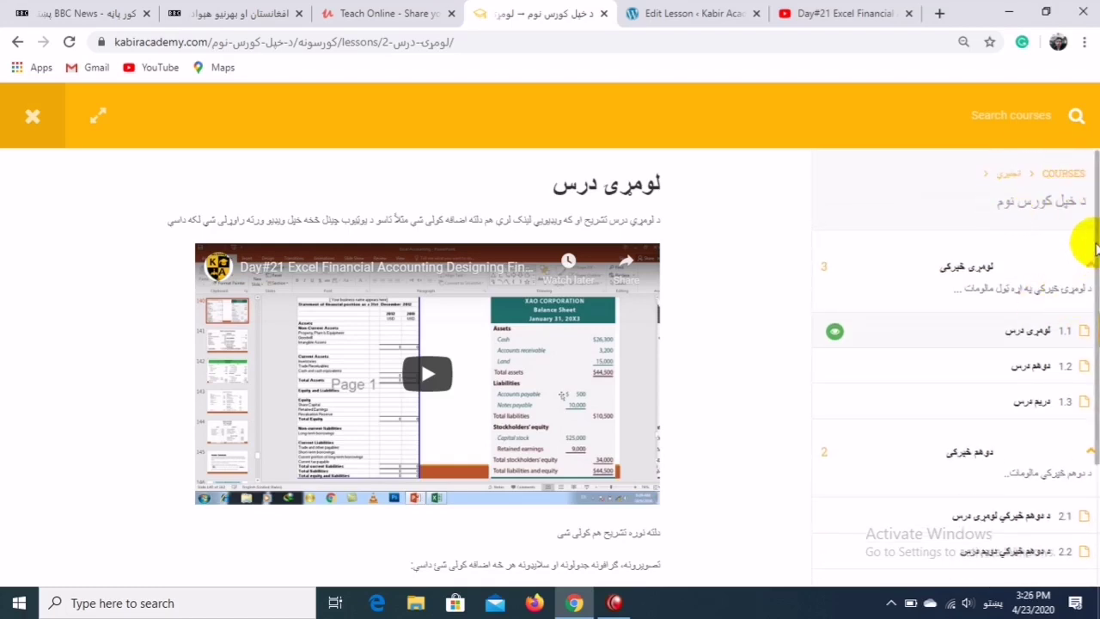
scroll(1095, 248, "down", 2)
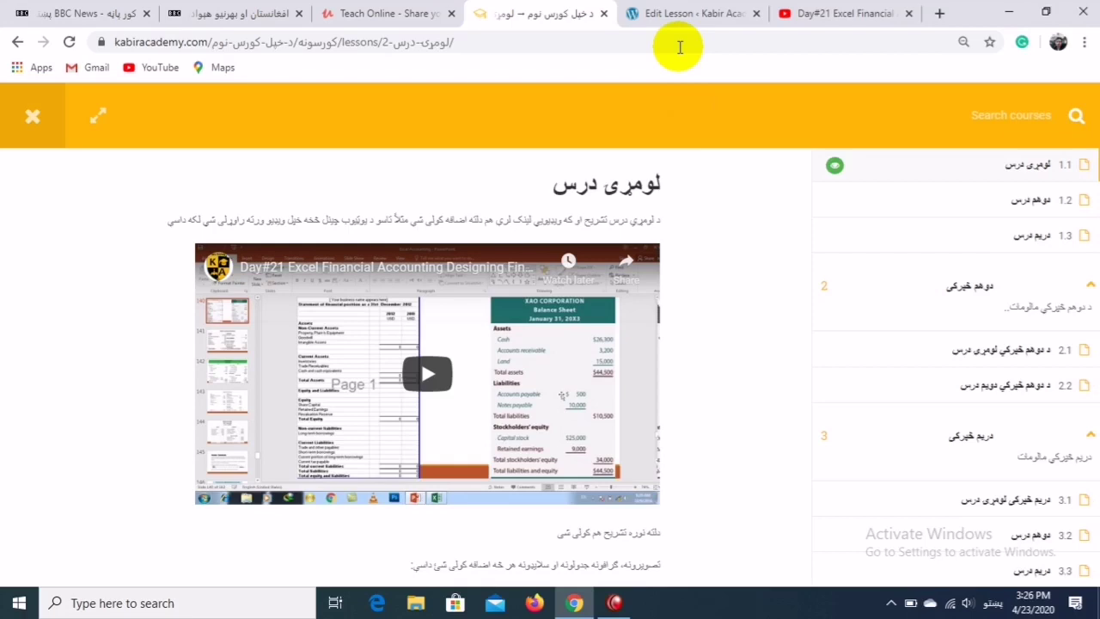
- Go back to the lesson's editor and check its content, the Media embed field and the comment options
left_click(673, 17)
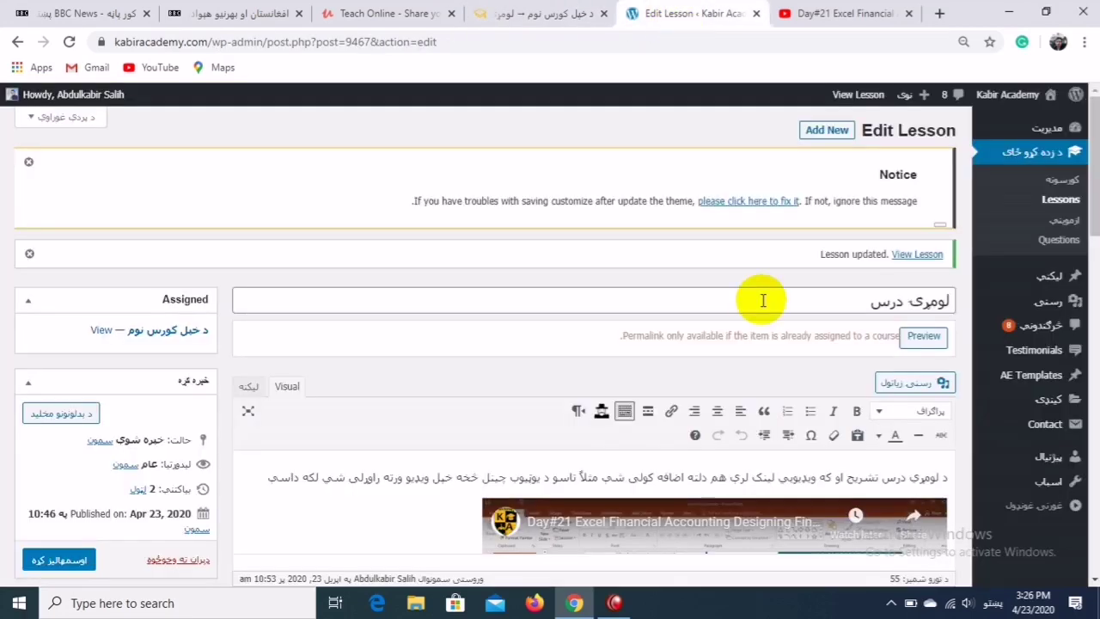
scroll(1094, 206, "down", 2)
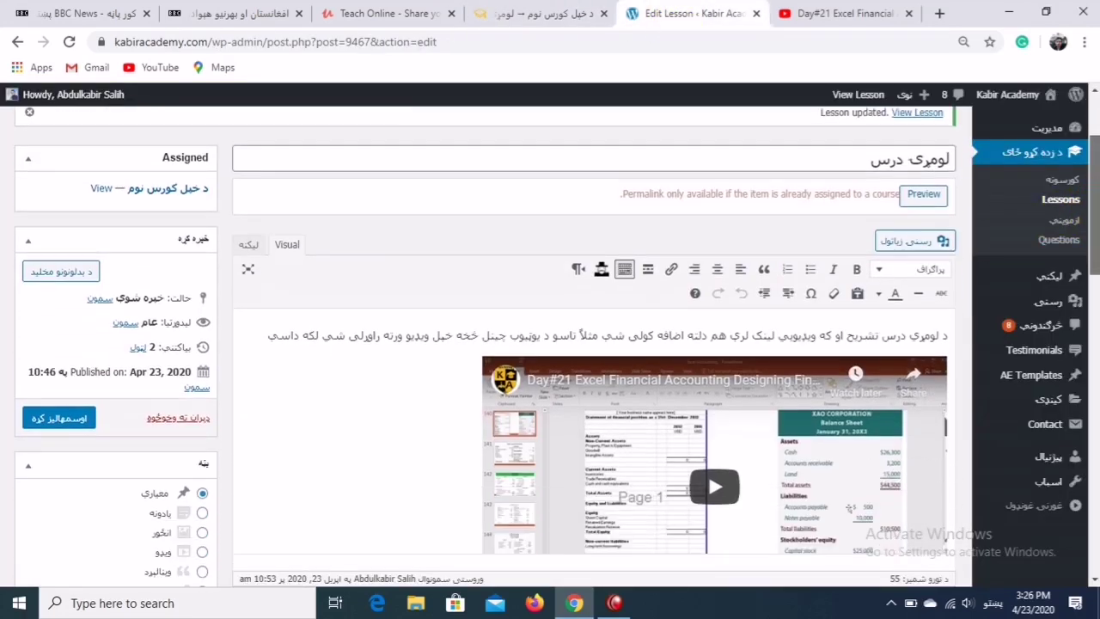
scroll(1094, 206, "down", 5)
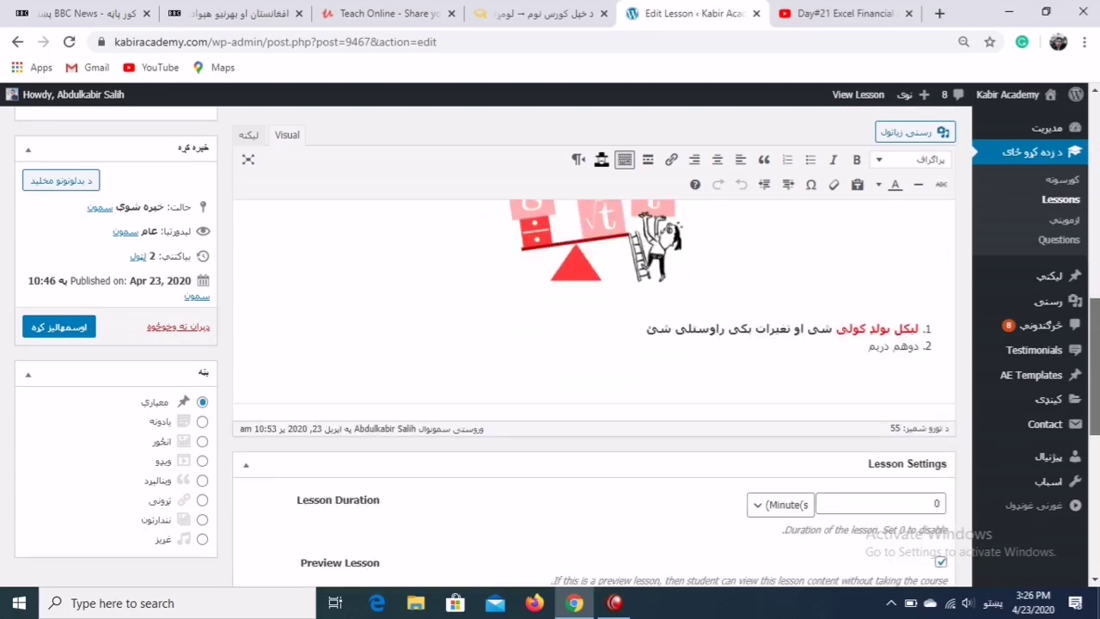
scroll(1094, 206, "down", 5)
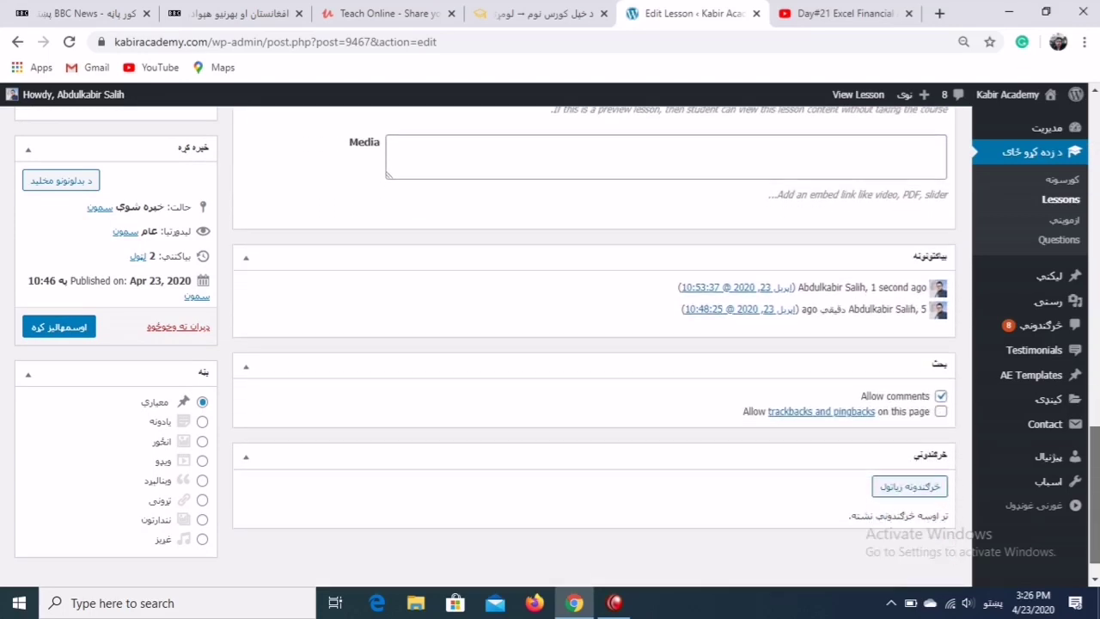
- Leave the lesson view for the public course page and open the course for editing at its Curriculum
scroll(705, 226, "up", 10)
left_click(526, 21)
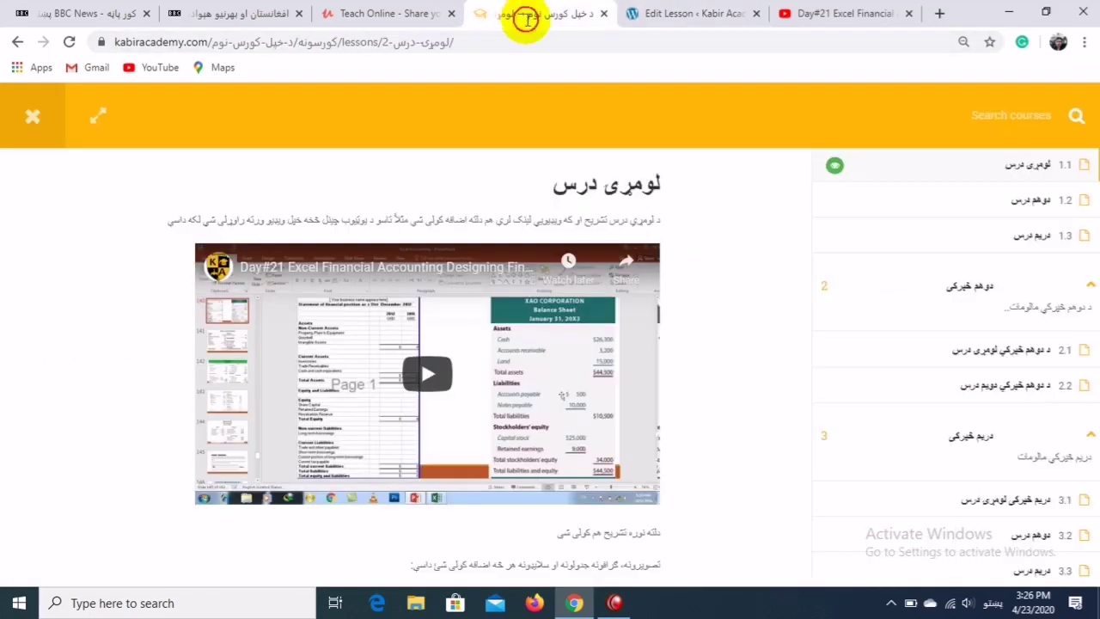
left_click(38, 112)
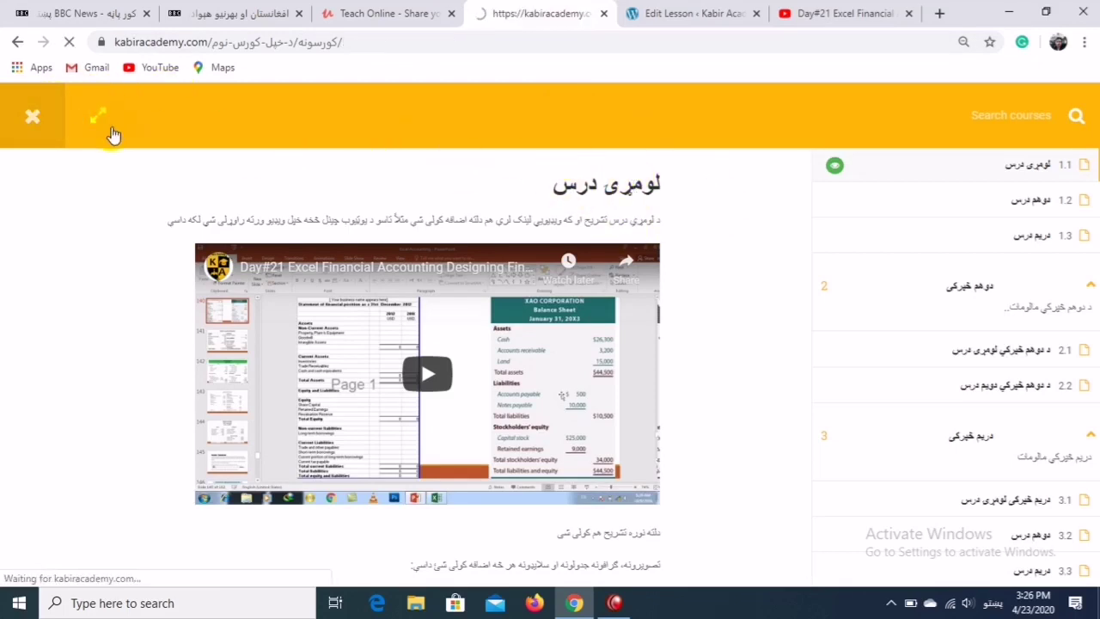
left_click(59, 123)
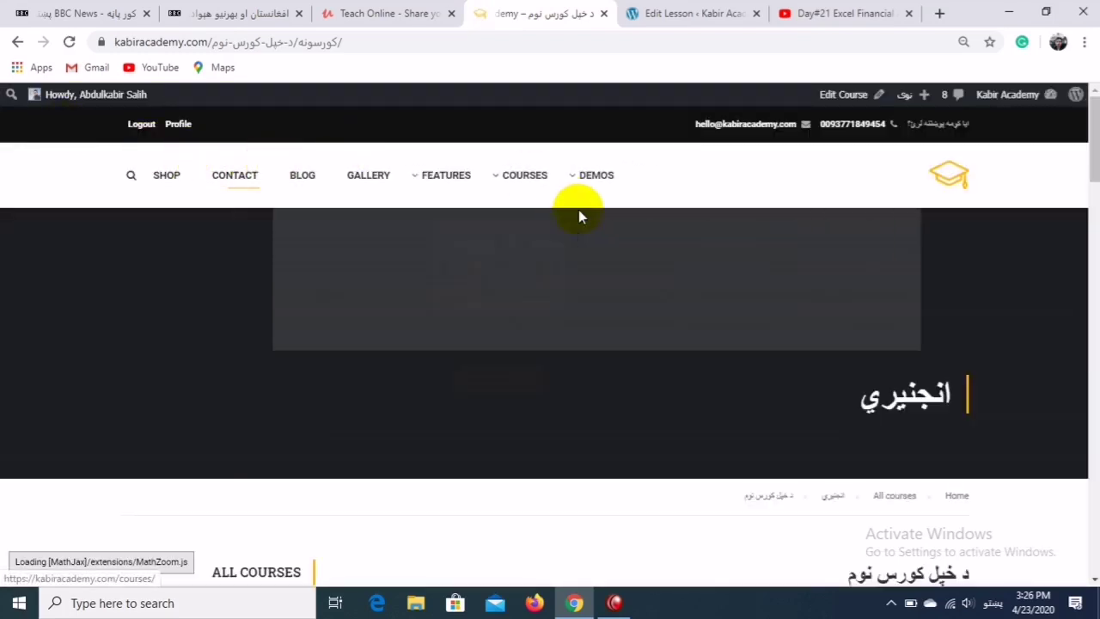
left_click(853, 93)
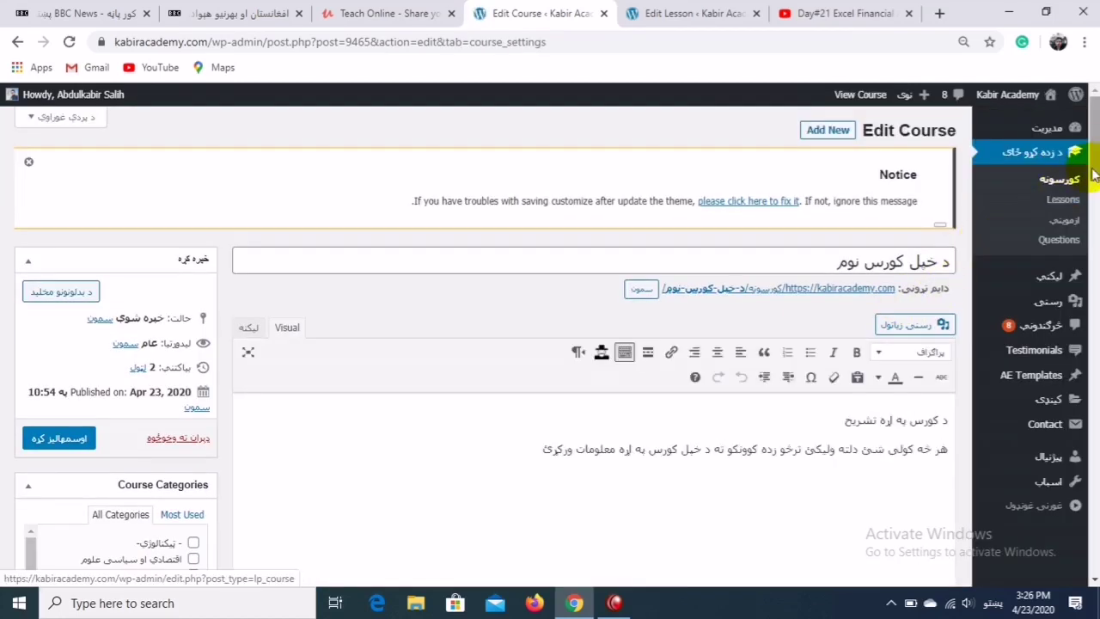
scroll(985, 242, "down", 10)
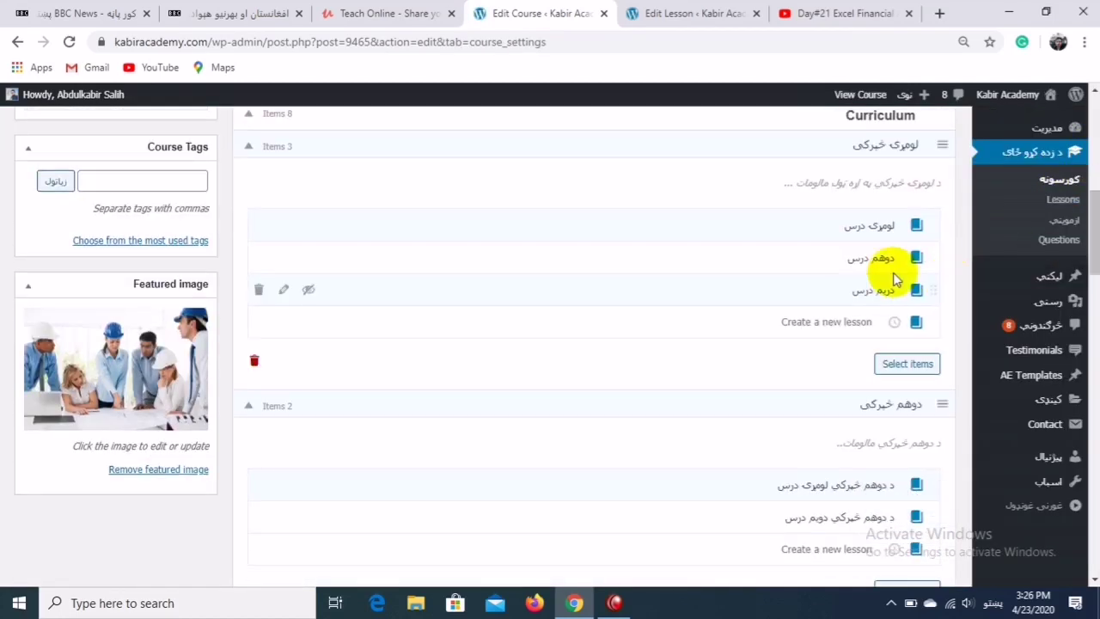
- Add two quizzes to the first section, titled "ازموینه جوړول" and "بله ازموینه جوړول"
left_click(894, 330)
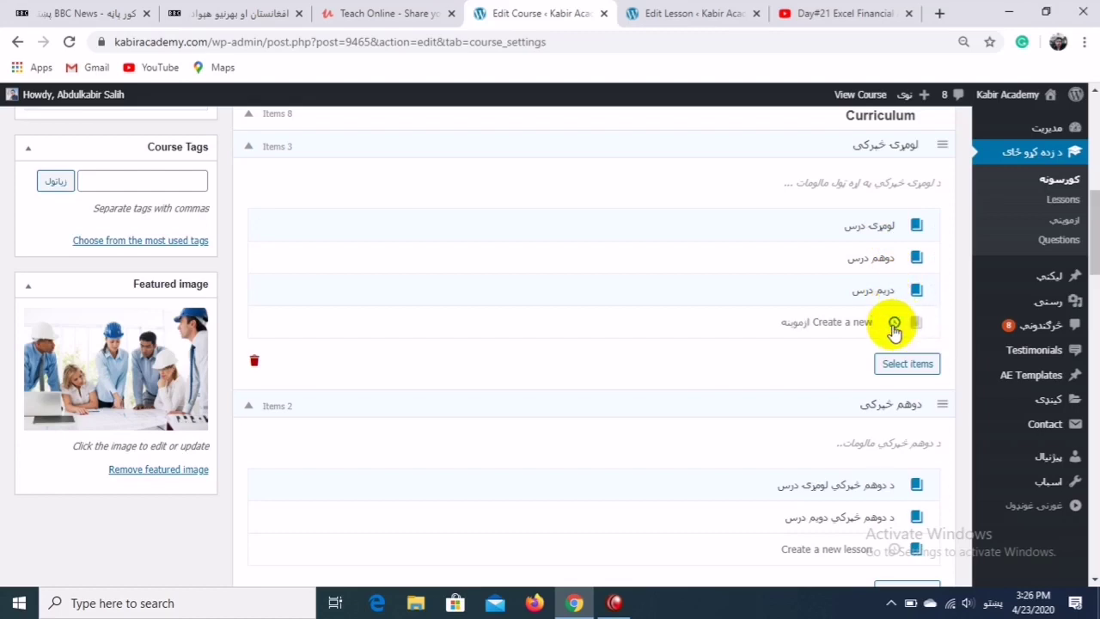
left_click(868, 322)
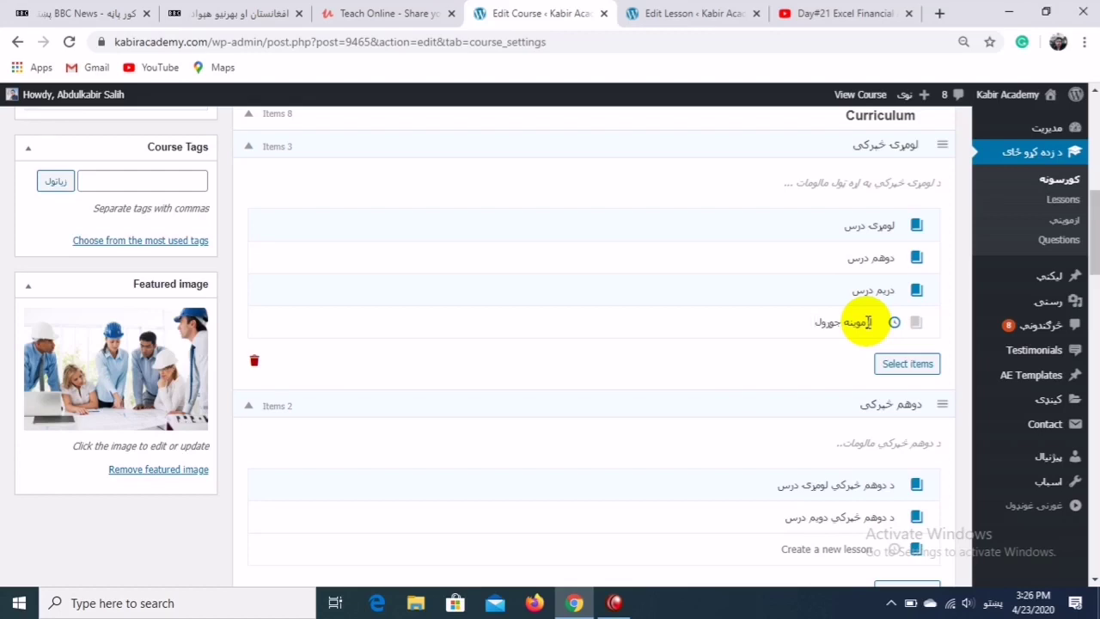
type("ازمویته جوړول")
key("Return")
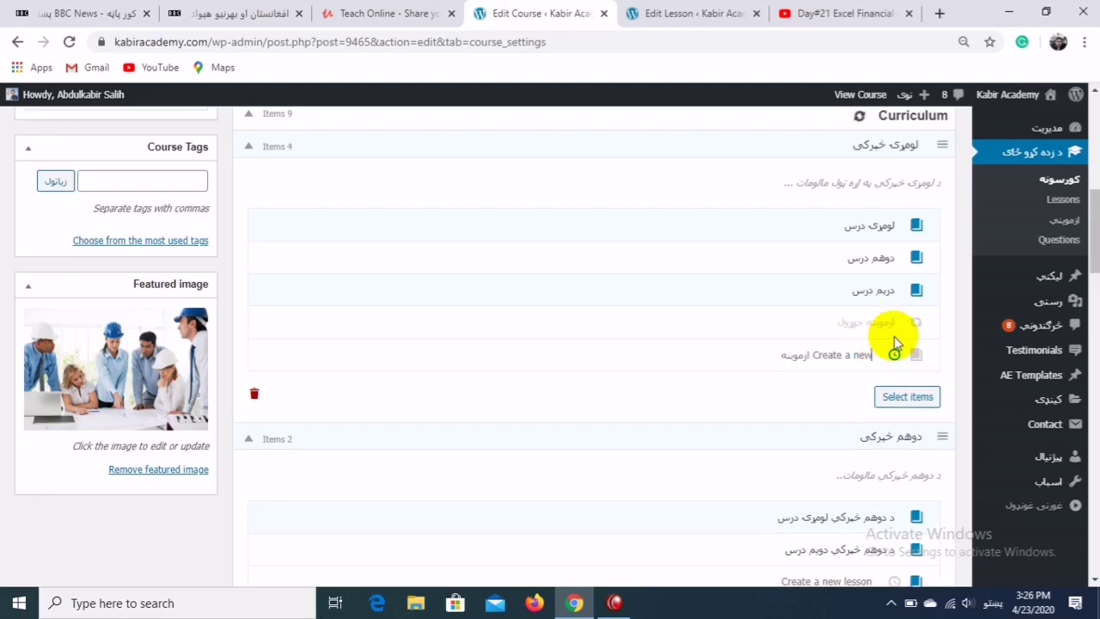
scroll(896, 269, "down", 2)
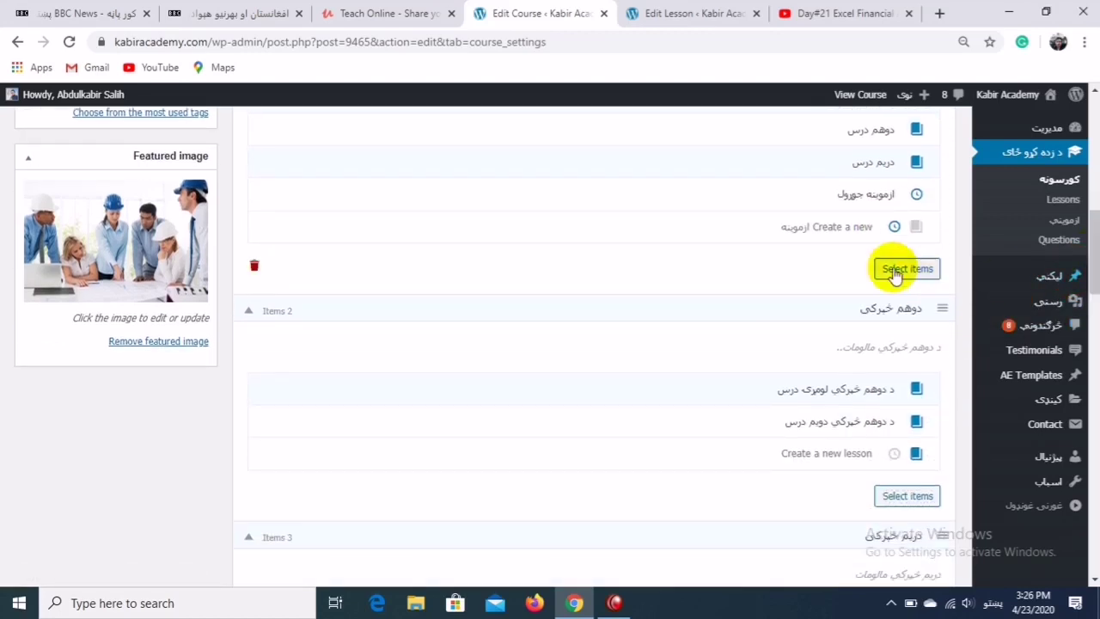
left_click(868, 230)
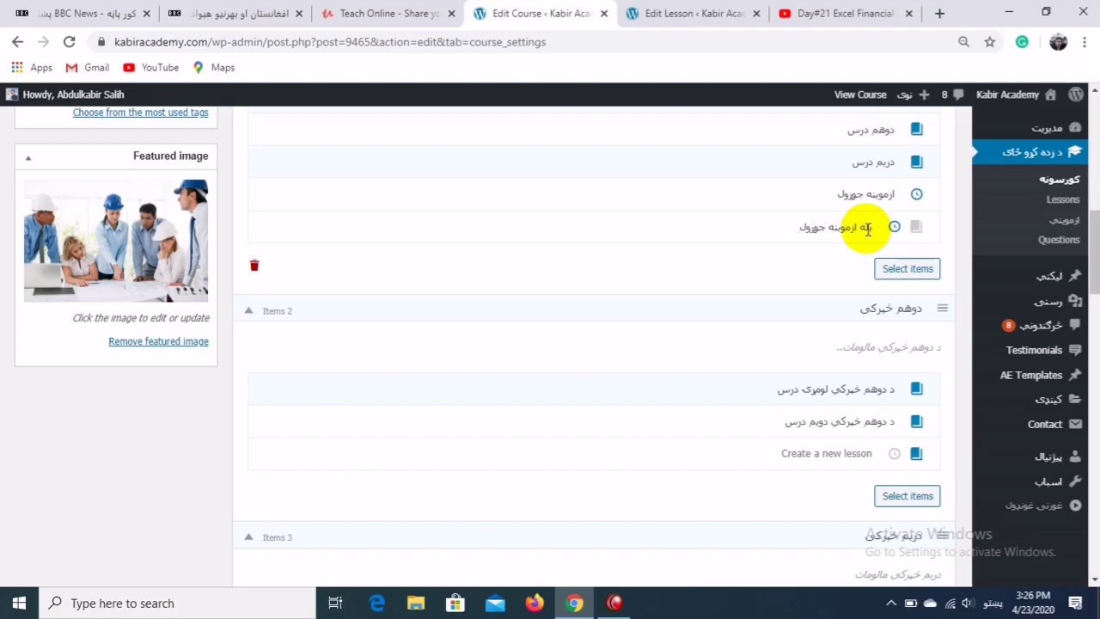
key("Return")
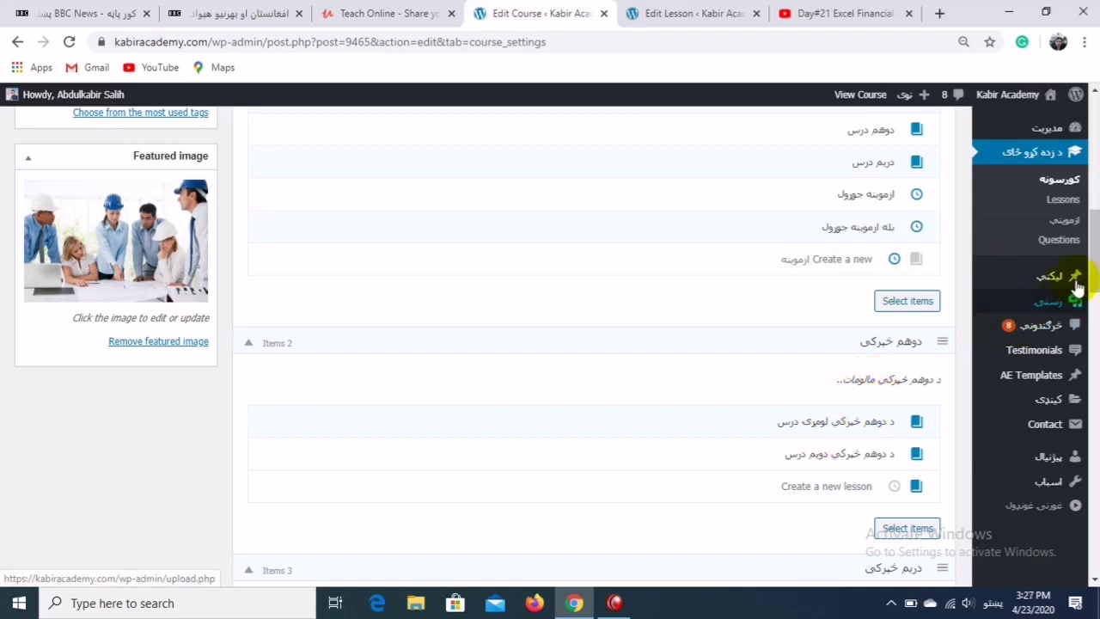
- Add a quiz titled "د دوهم خپرکی لومړی ازموینه" to the second section
left_click_drag(1095, 249, 1097, 284)
left_click(895, 351)
left_click(876, 352)
type("د دوهم خپرکی")
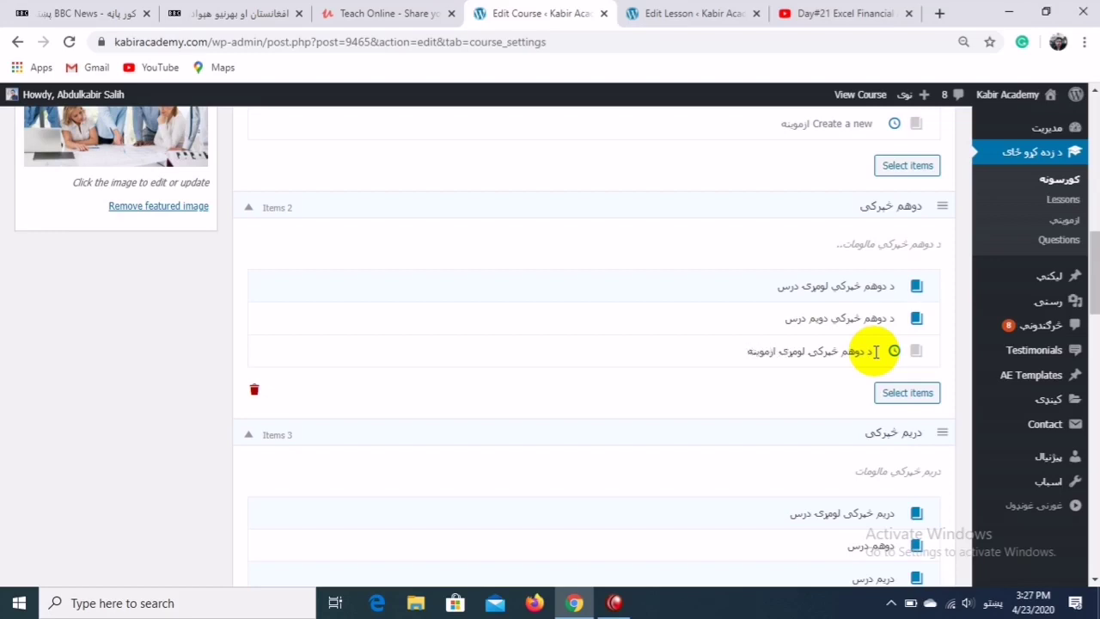
type("لومړی ازمونه")
key("Return")
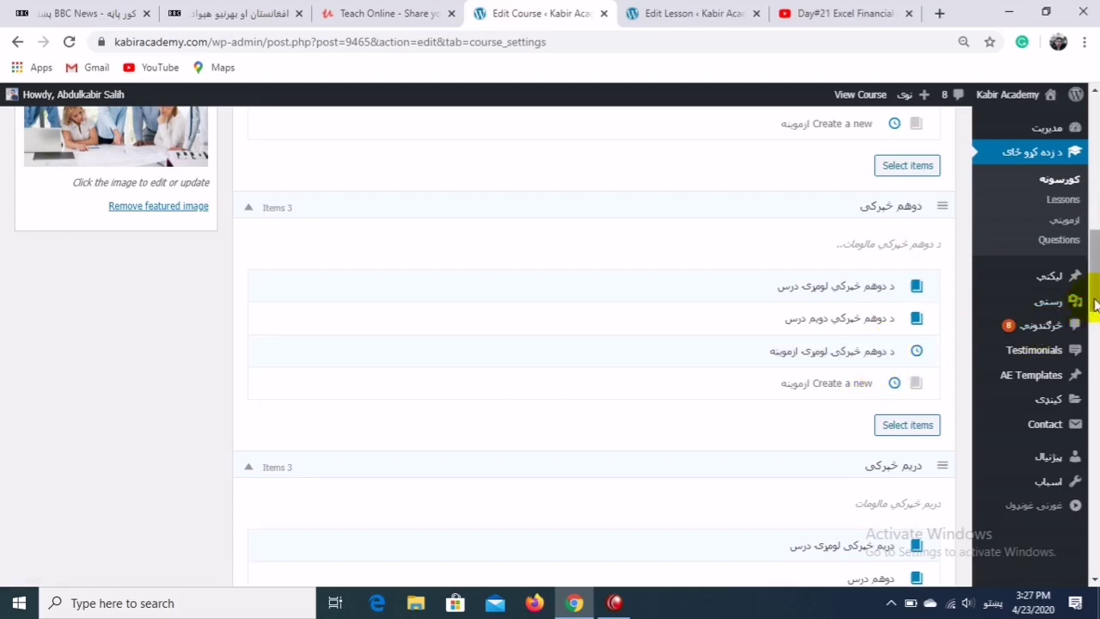
- Open the first section's quiz "ازموینه جوړول" for editing and enter "د ازموینه معلومات ورکول" as its description
left_click_drag(1096, 301, 1088, 269)
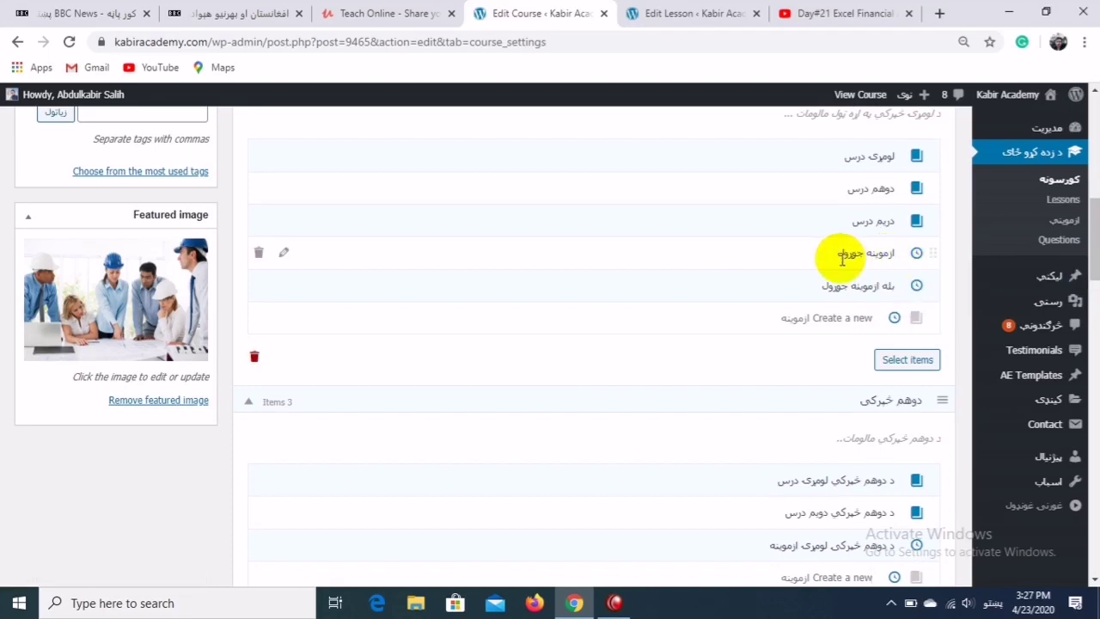
left_click(286, 255)
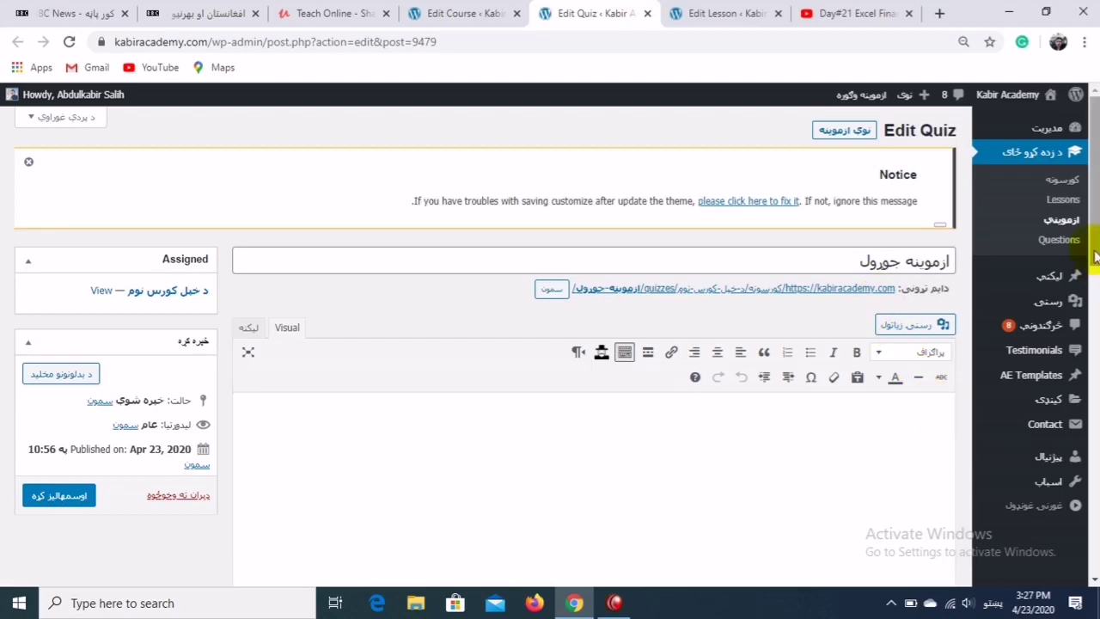
scroll(1096, 256, "down", 1)
left_click(907, 335)
type("د ازموینه")
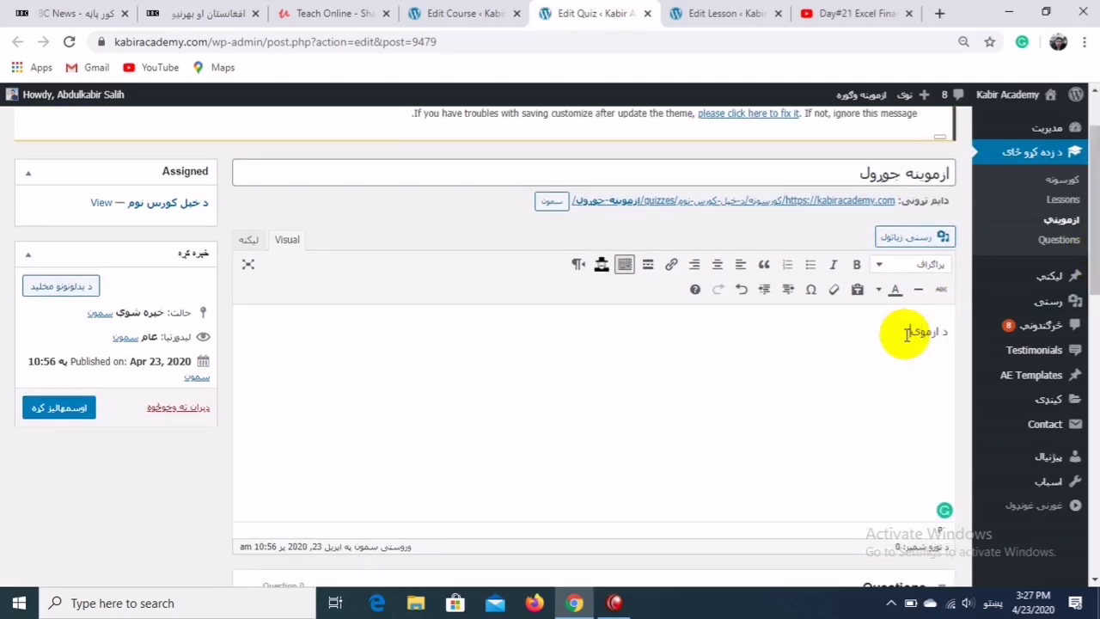
type(" معلومات ورکول")
- Add a Single Choice question titled "د ازموینې لومړی پوښتنه؟" to the quiz
left_click_drag(1094, 237, 1095, 322)
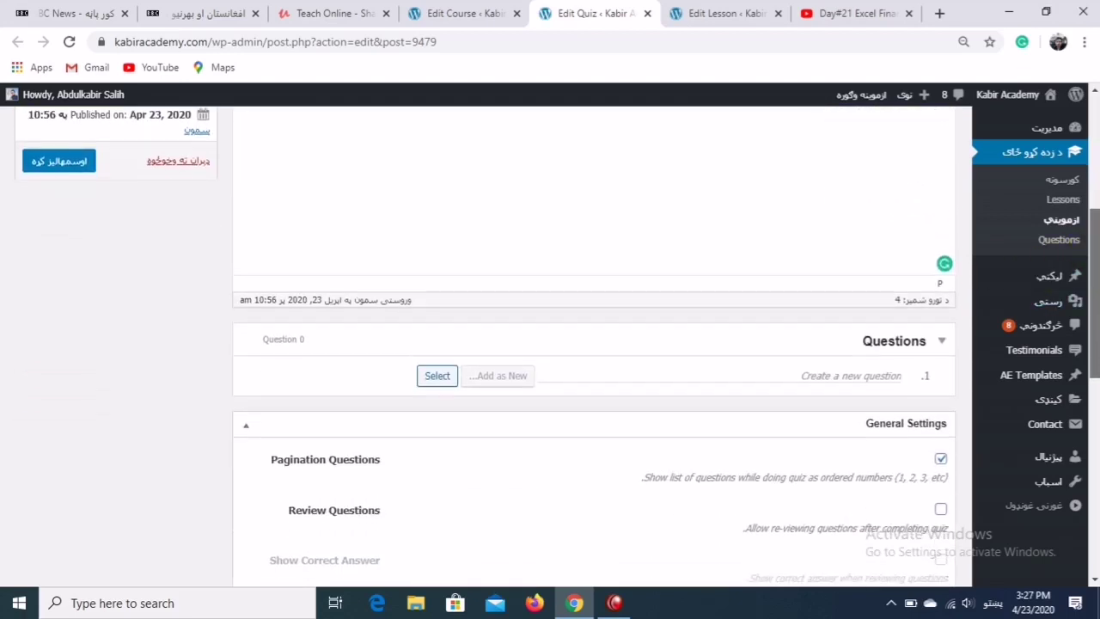
left_click(876, 371)
type("هغ")
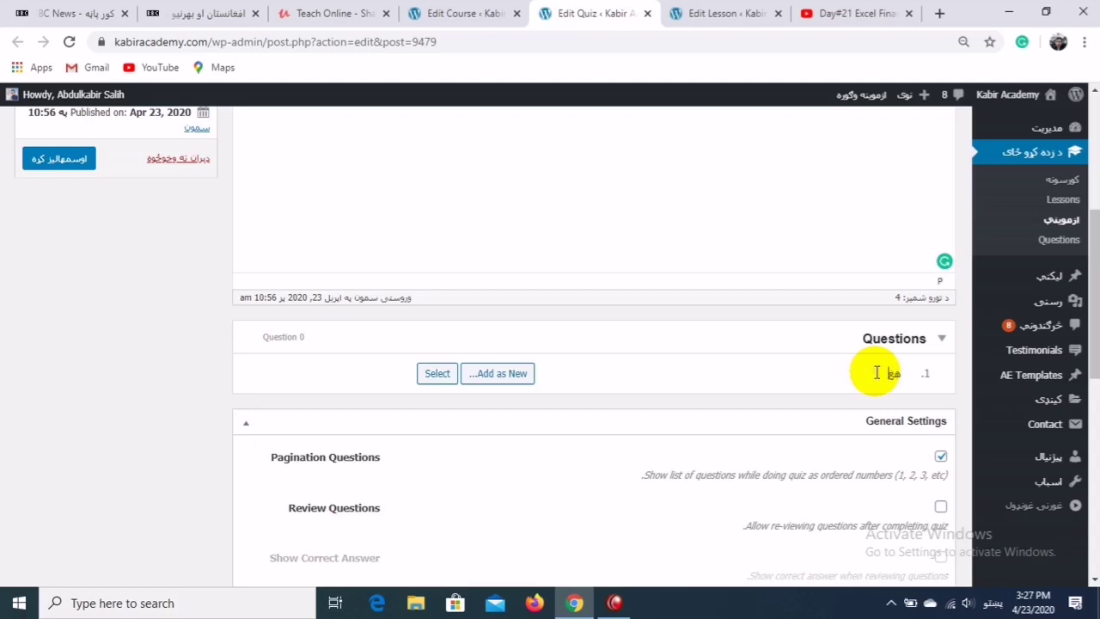
key("BackSpace")
type("د ازموینې لومړی بوست")
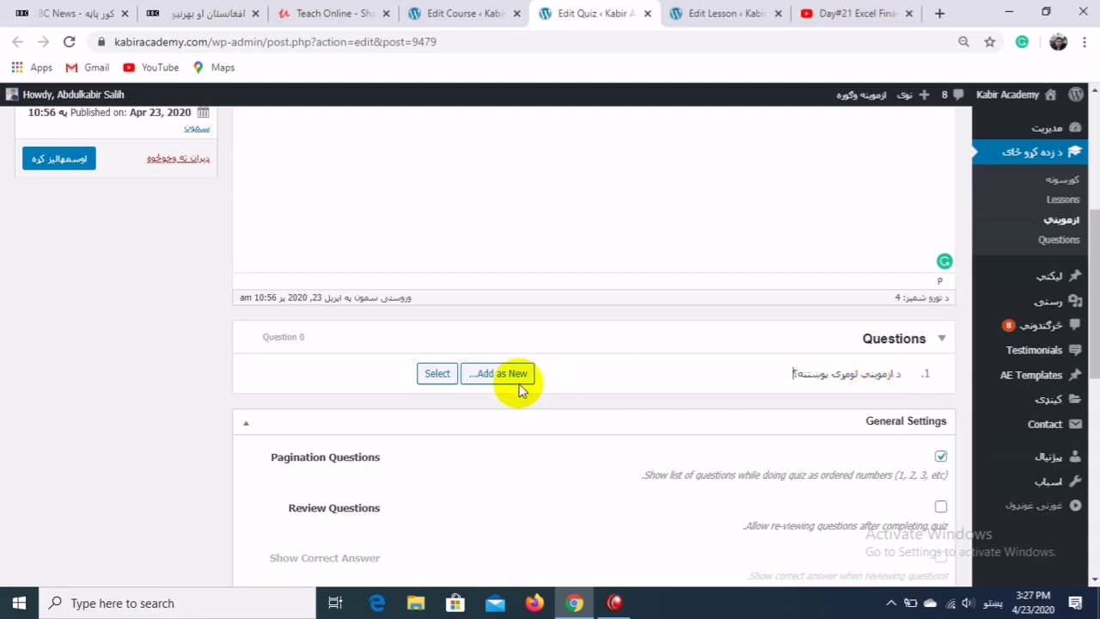
mouse_move(496, 376)
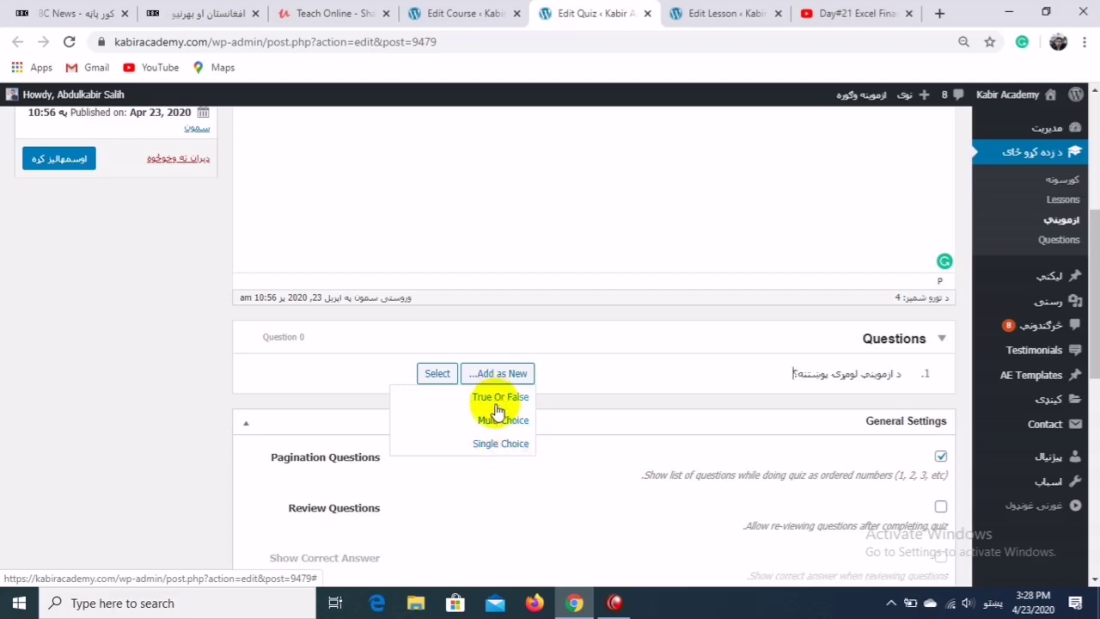
left_click(498, 447)
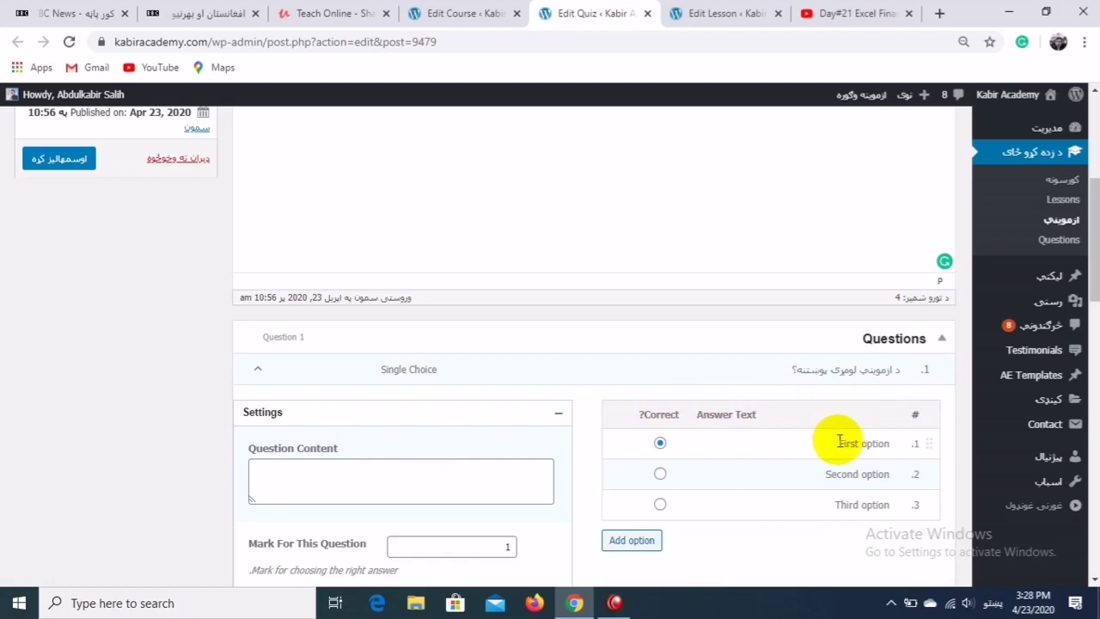
- Replace the question's three answer options with "اول ځواب", "دویم ځواب" and "دریم ځواب"
mouse_move(800, 370)
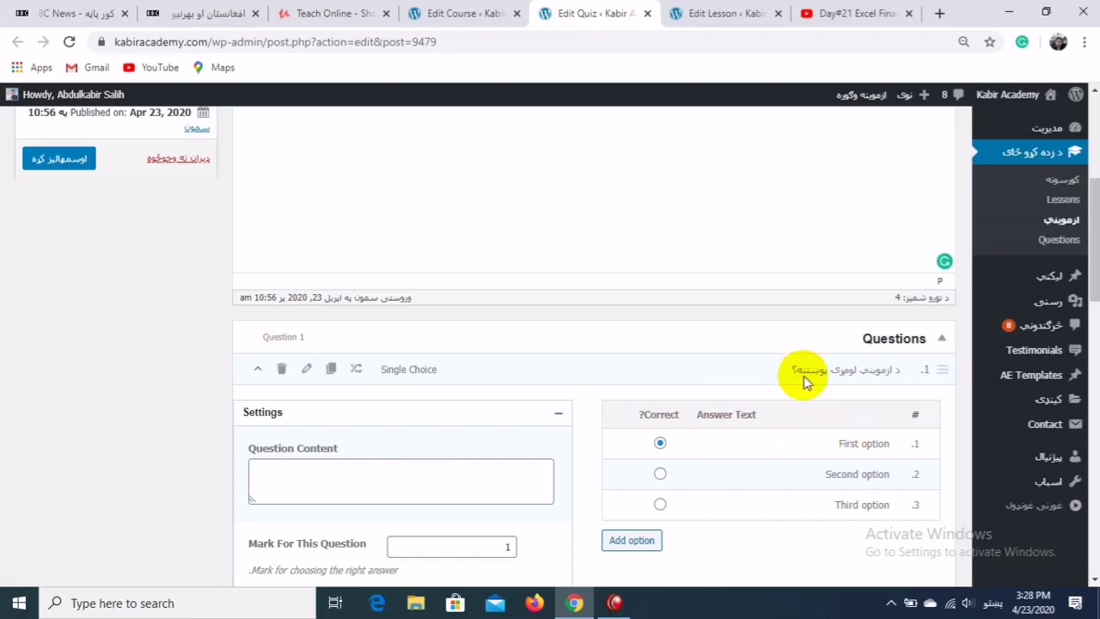
left_click_drag(840, 443, 886, 444)
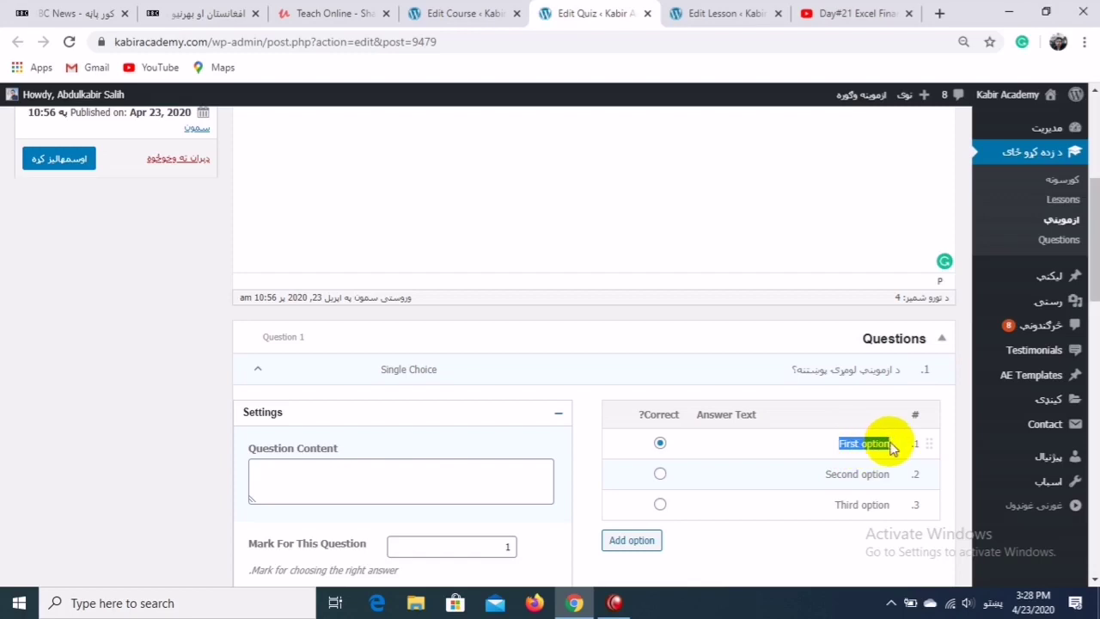
key("BackSpace")
type("اول خواب")
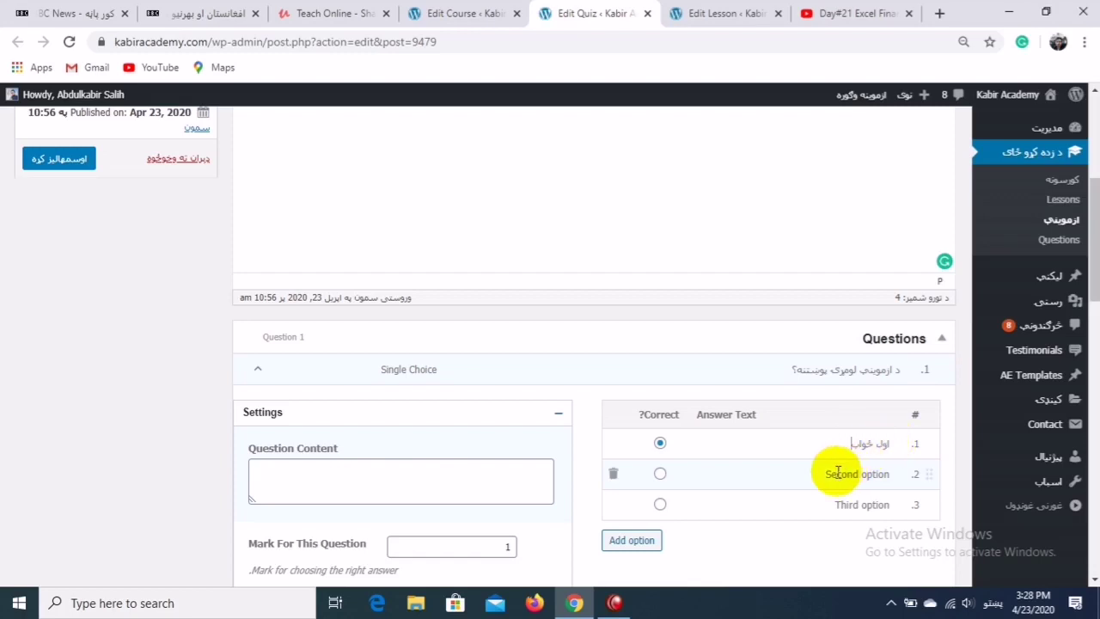
left_click_drag(822, 473, 890, 477)
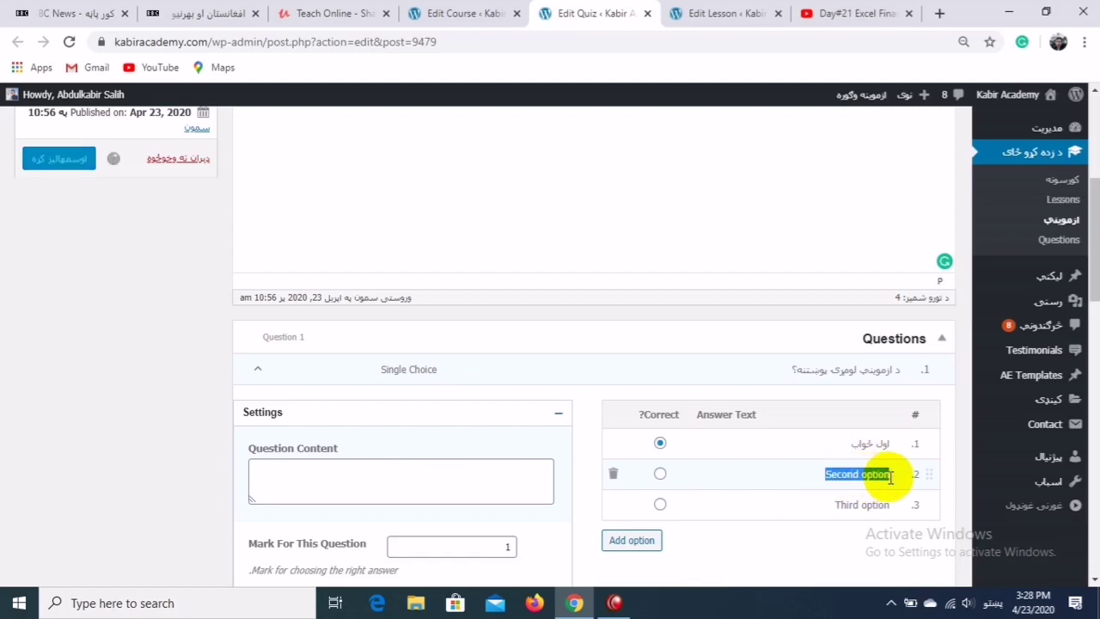
type("دویم ځواب")
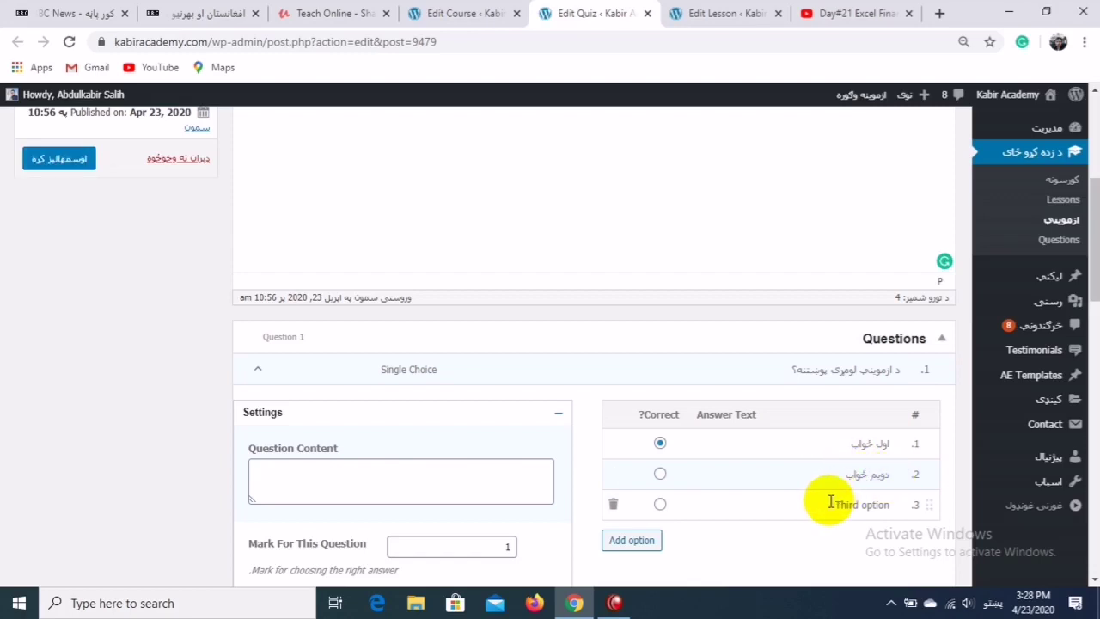
left_click_drag(830, 504, 889, 510)
type("دریم ځواب")
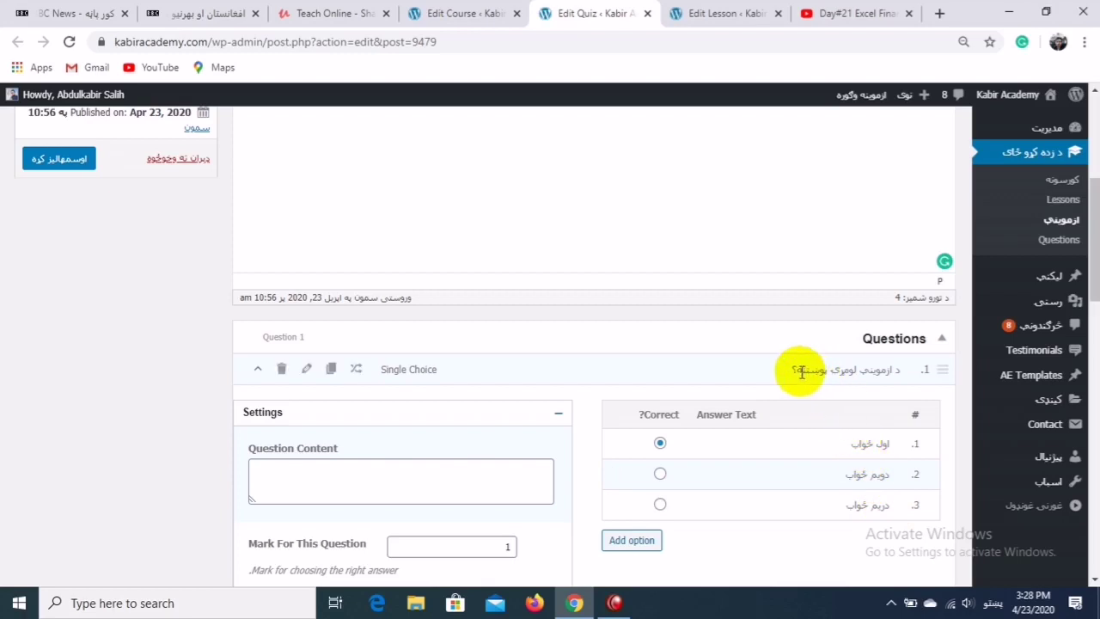
- Add a fourth answer option, "څلورم ځواب", and mark the third option as the correct answer
scroll(1074, 327, "down", 2)
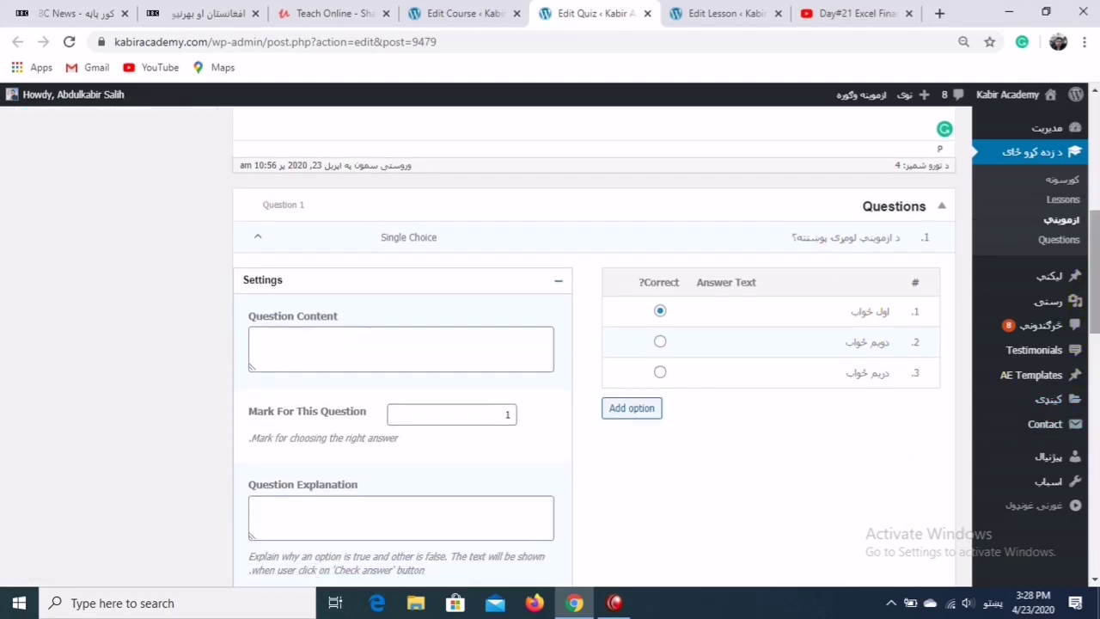
left_click(636, 410)
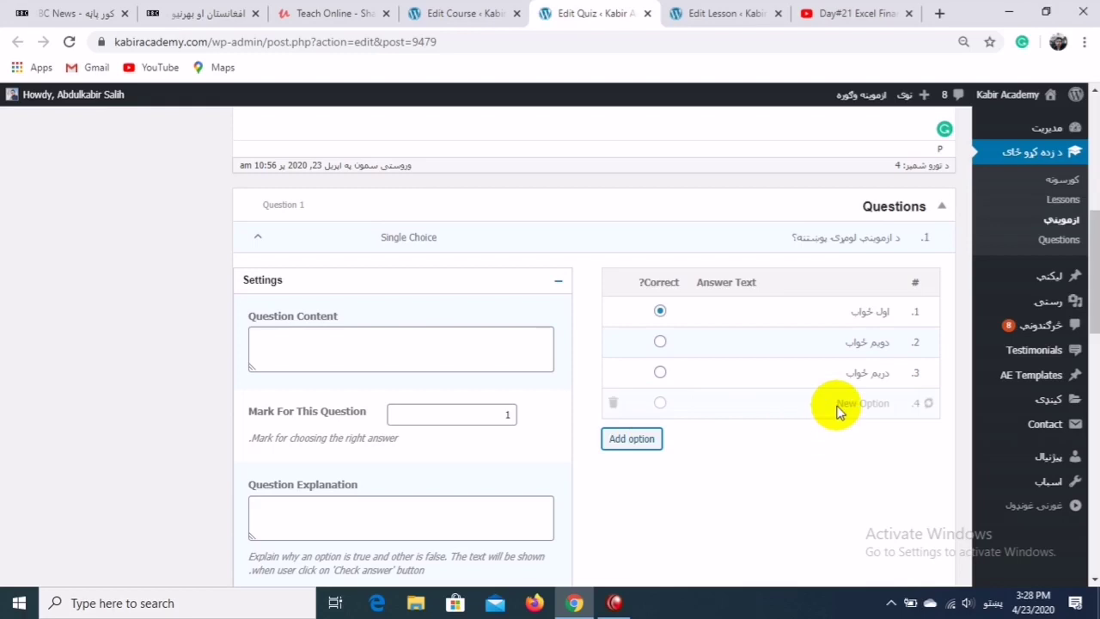
left_click_drag(838, 404, 896, 403)
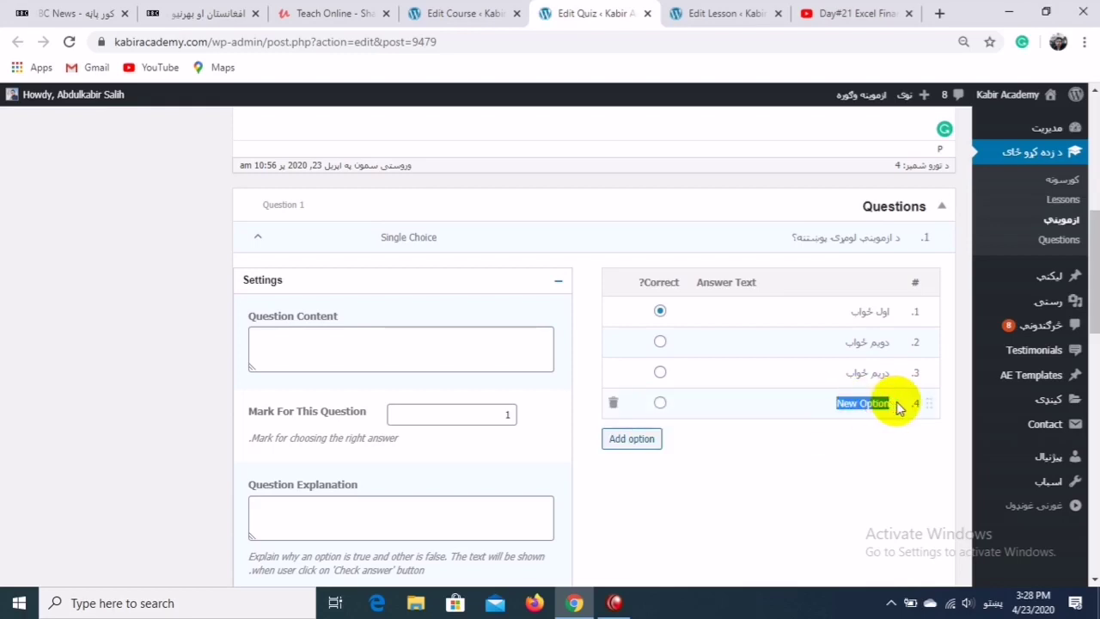
type("څلور")
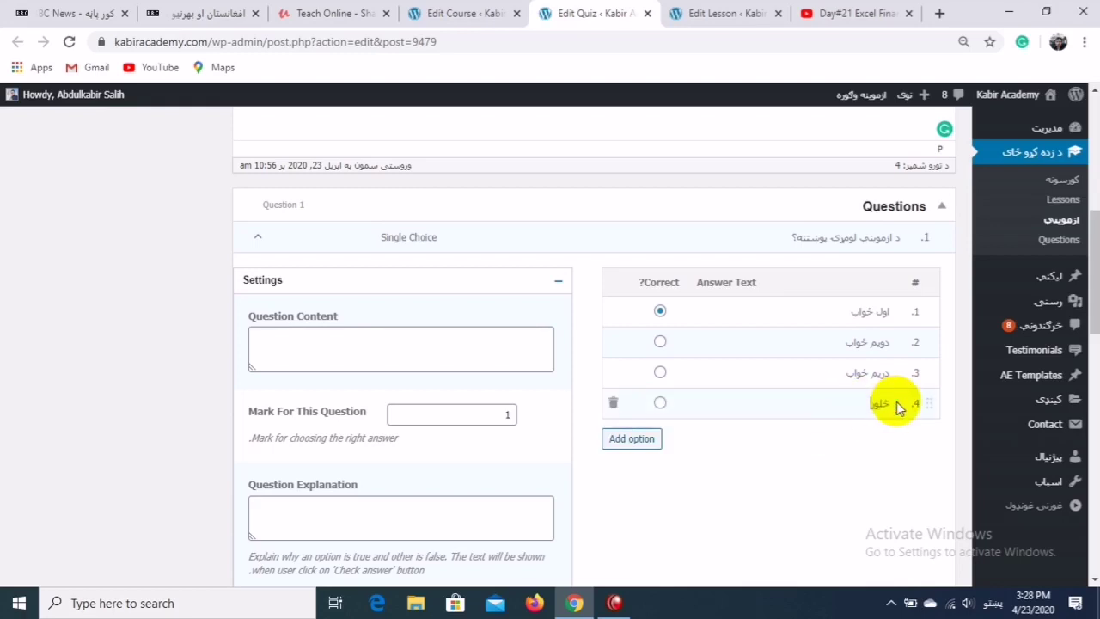
type("م ځواب")
left_click(660, 372)
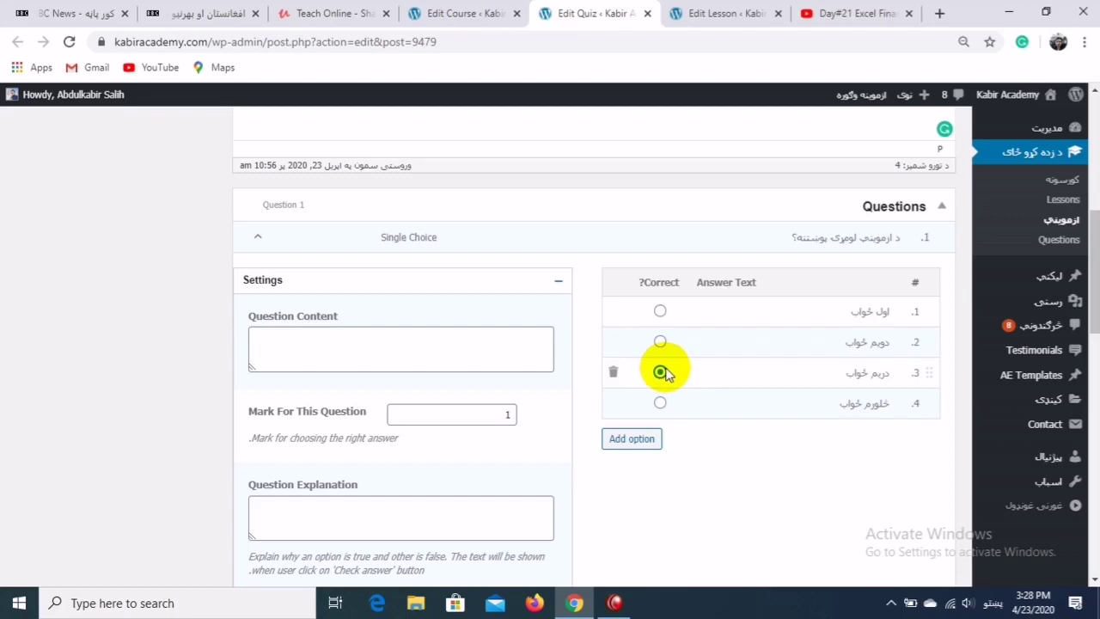
- Enter "د ازموینې د لومړی پوښتنې تشریح" as the question content
left_click(402, 354)
left_click(837, 237)
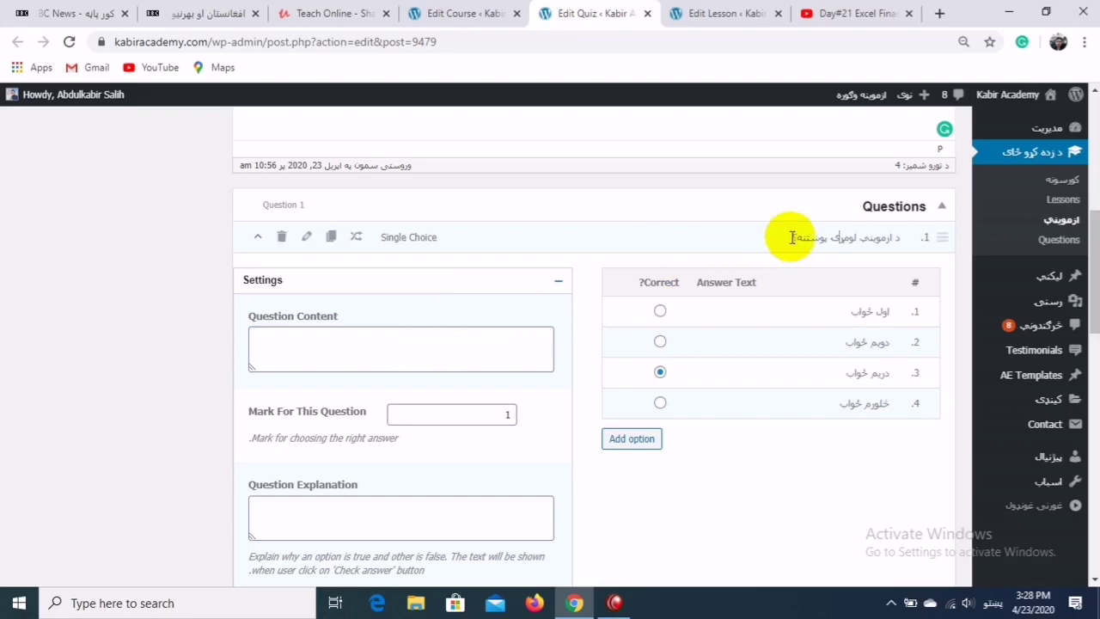
left_click(456, 344)
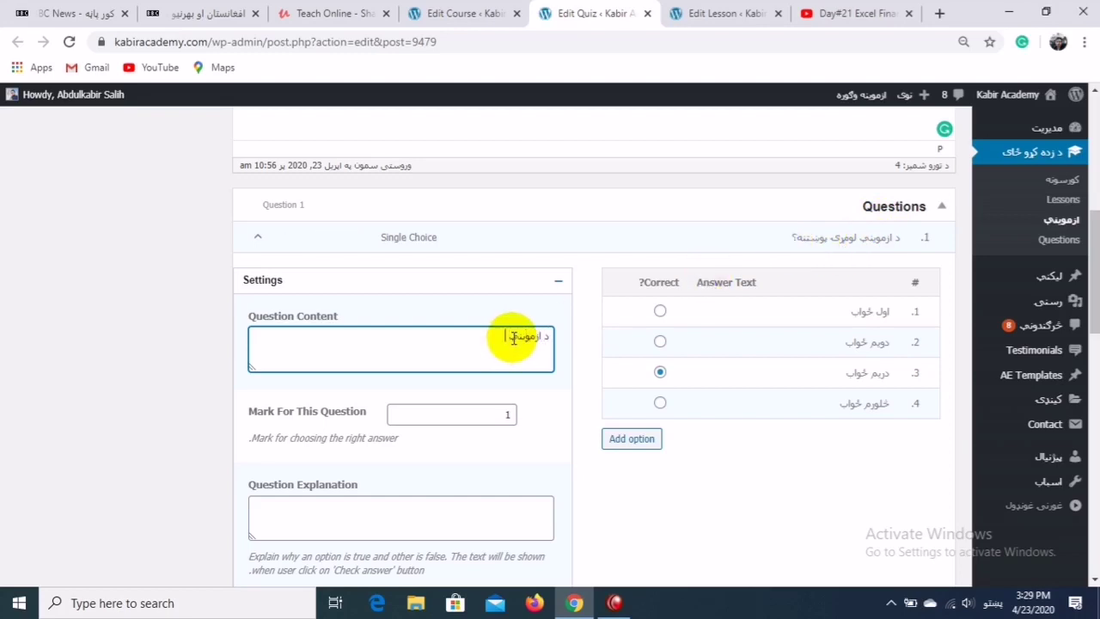
type("وښتنې تشریح")
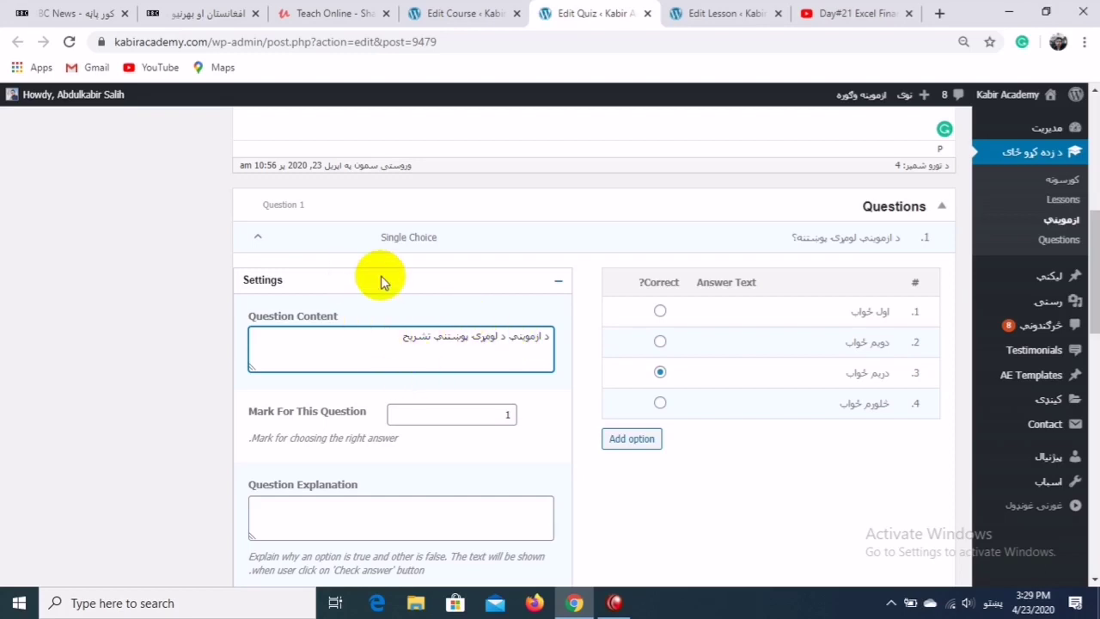
- Enter "د پوښتني تشريح ورکول چی زده کوونکی پوه شي" as the first question's explanation
mouse_move(343, 239)
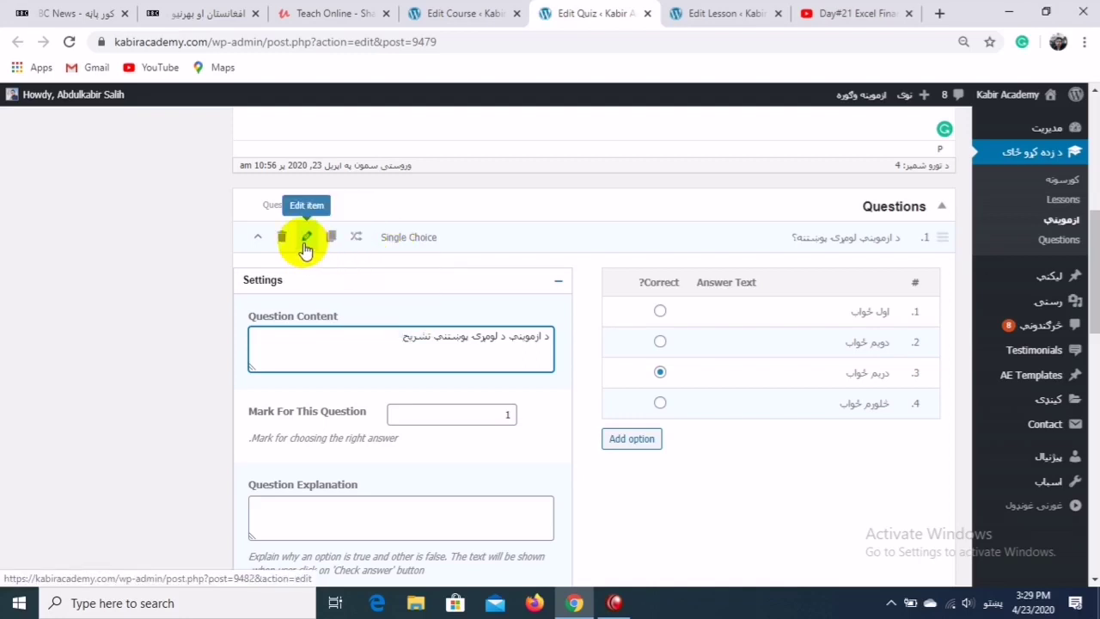
mouse_move(282, 245)
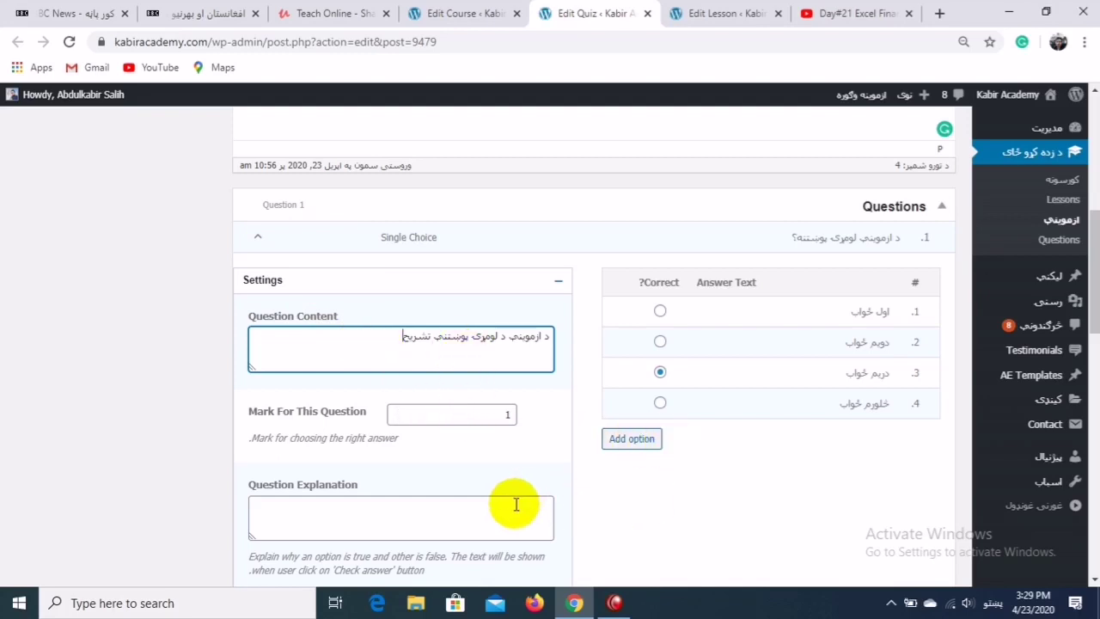
left_click(467, 516)
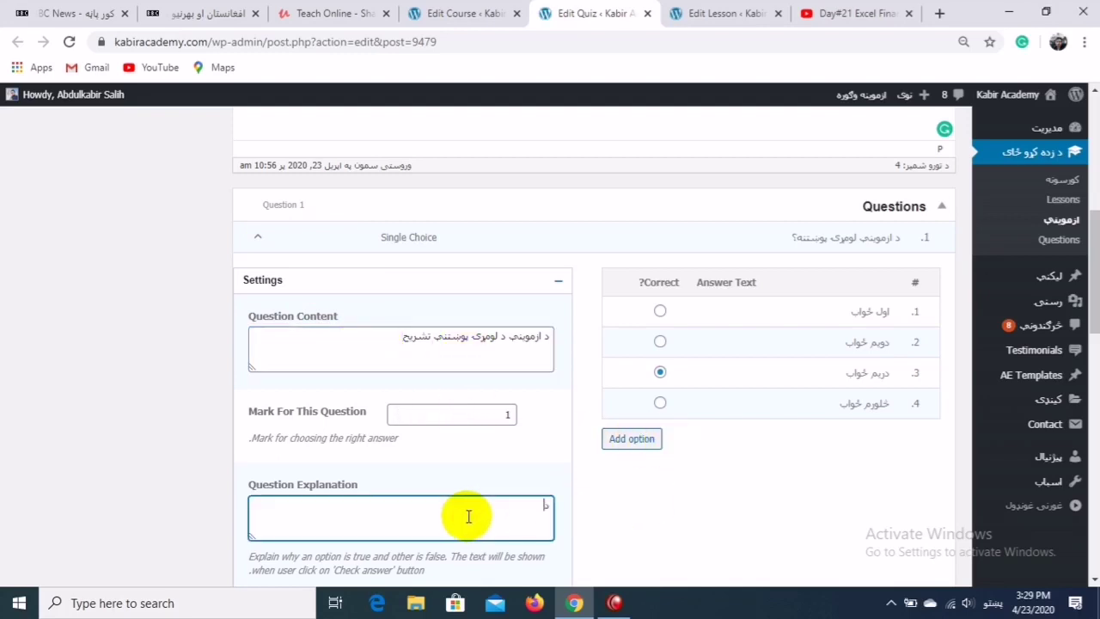
type("د پوښتني تشريح ورکول چی زده کوونکی پوه شي")
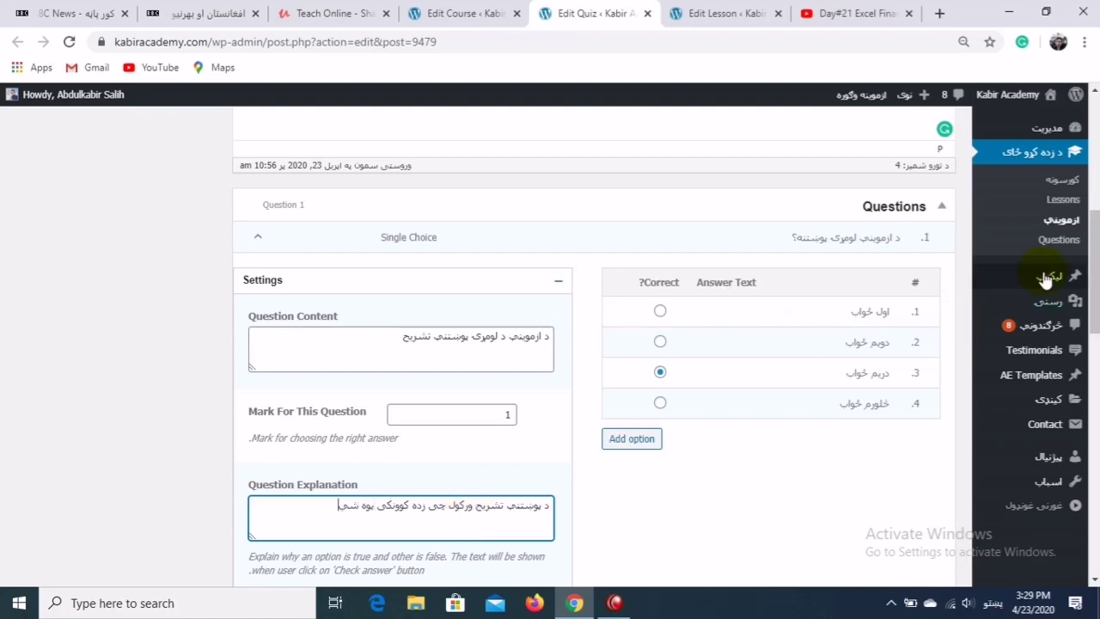
- Enter "د پوښتني په اړه لږ نقل یا اشاره ورکول ترڅو حل ته نیږدي شي" as the question's hint
scroll(1096, 264, "down", 3)
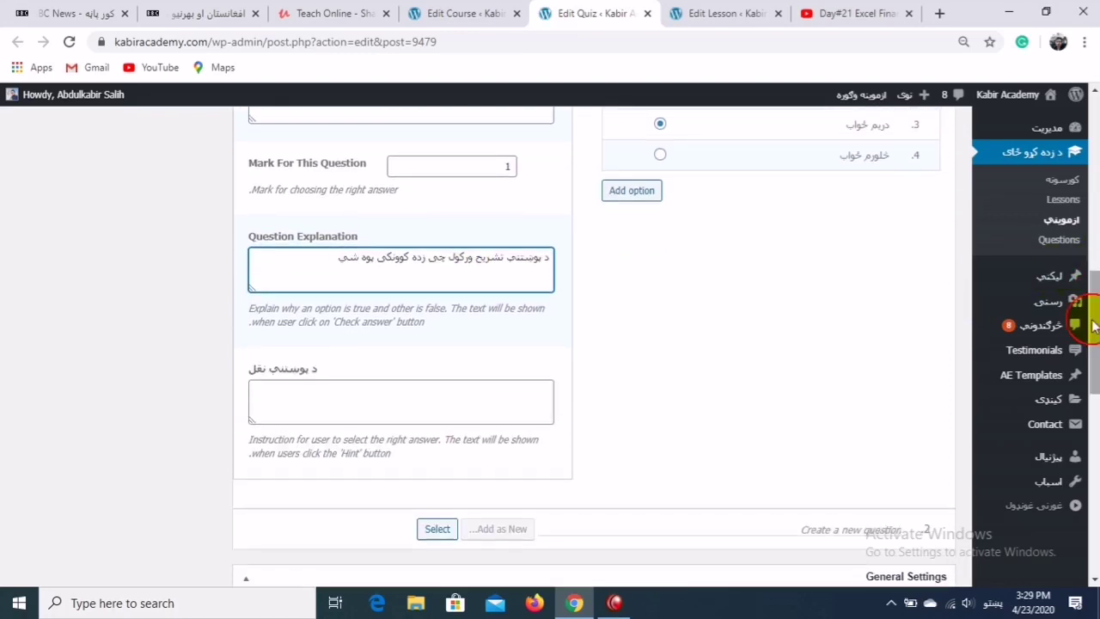
left_click(491, 396)
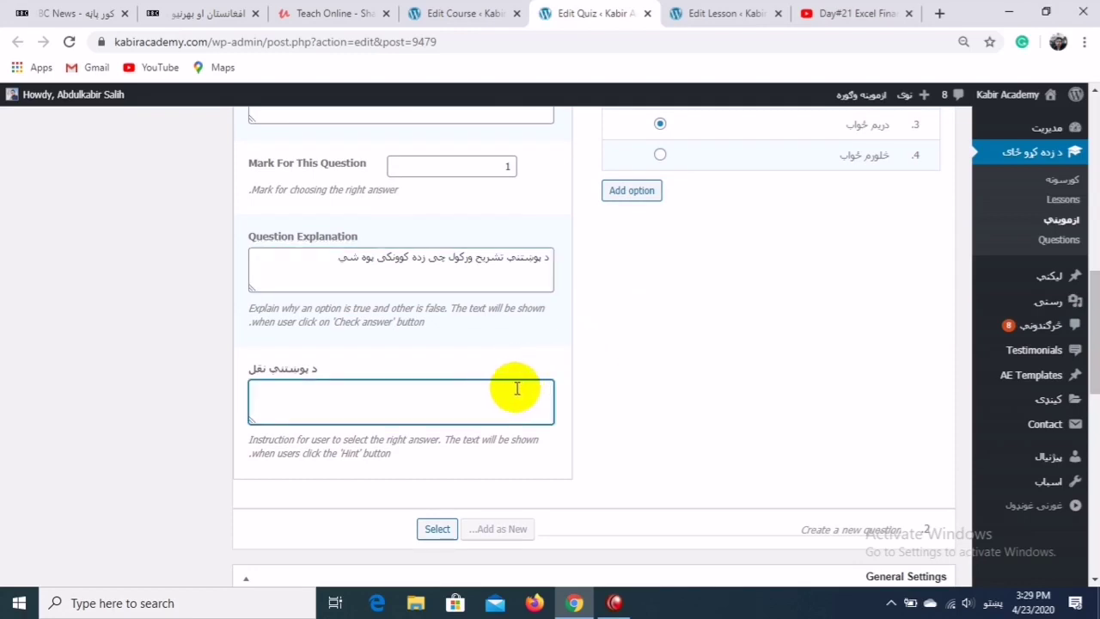
type("د پوستني په اړه لږ نقل یا اشاره ورکول ترڅو حل ته نیږدي شي")
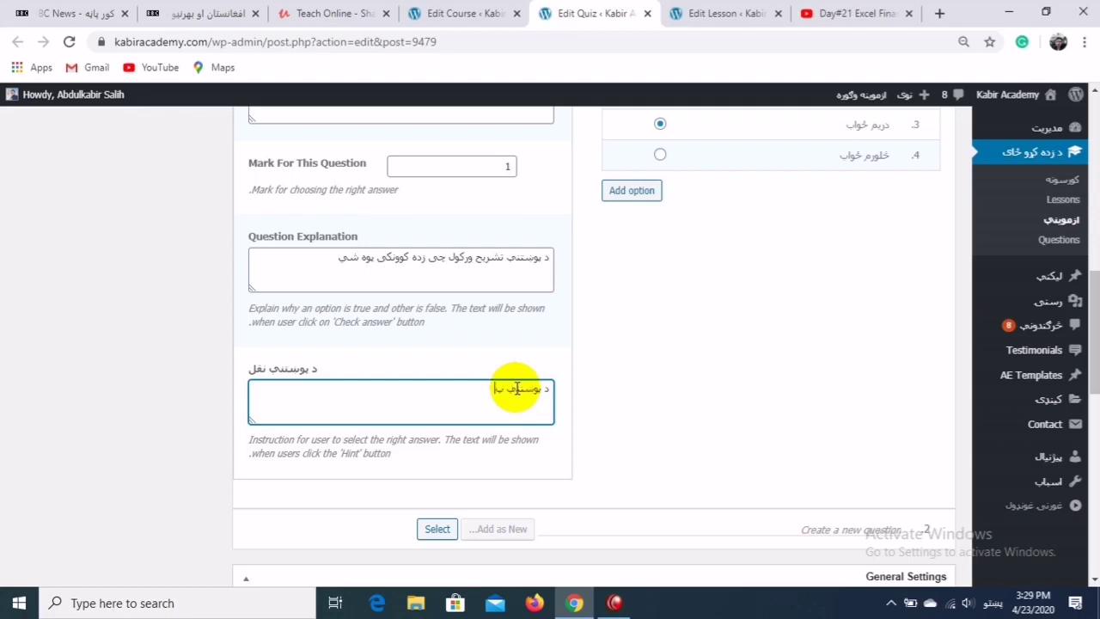
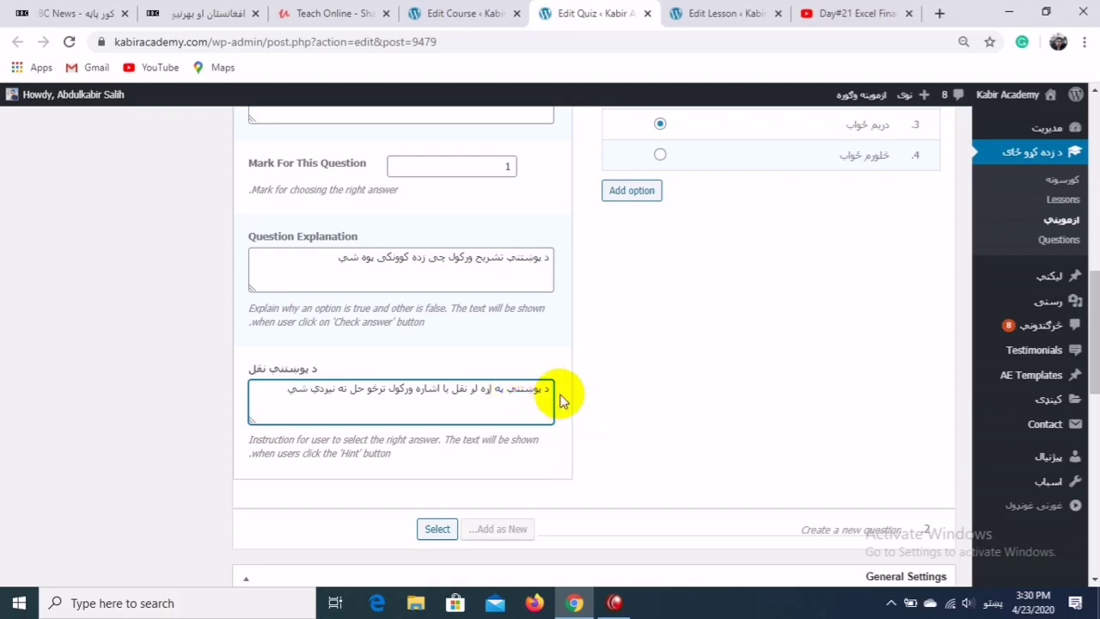
- Enable Review Questions and Show Correct Answer in the quiz's general settings
scroll(1089, 338, "down", 4)
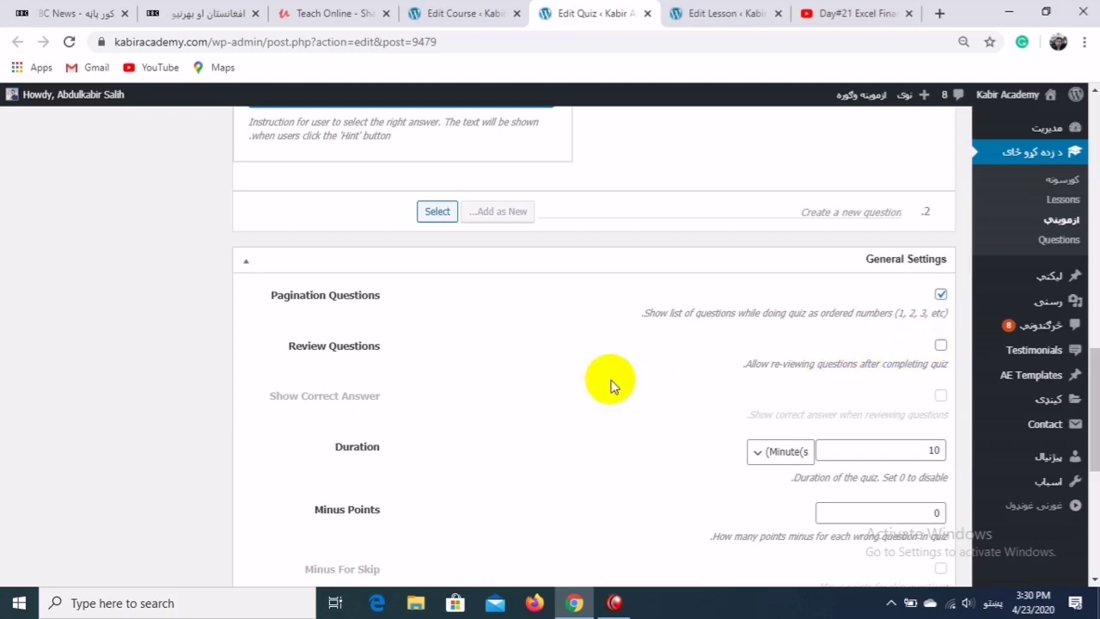
left_click(940, 345)
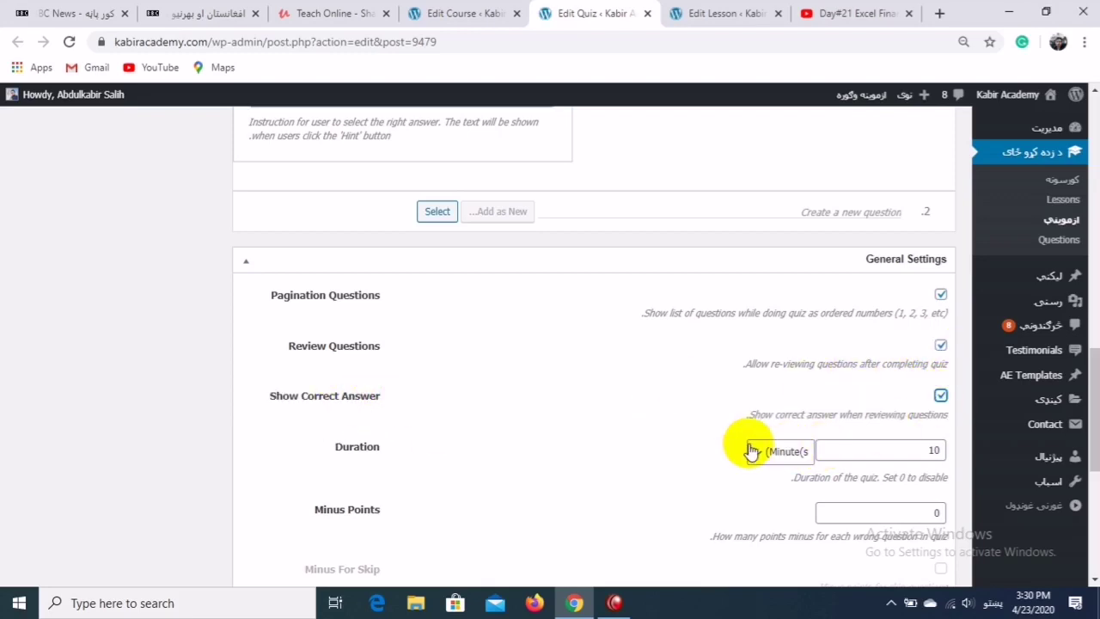
left_click(901, 446)
double_click(934, 449)
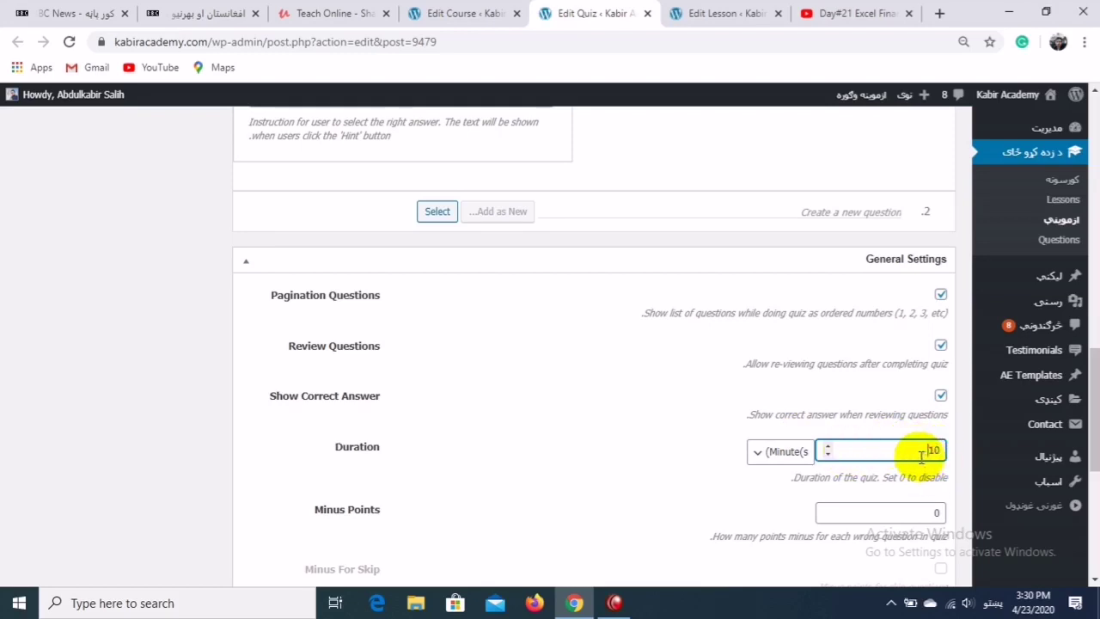
scroll(989, 421, "down", 1)
left_click(886, 413)
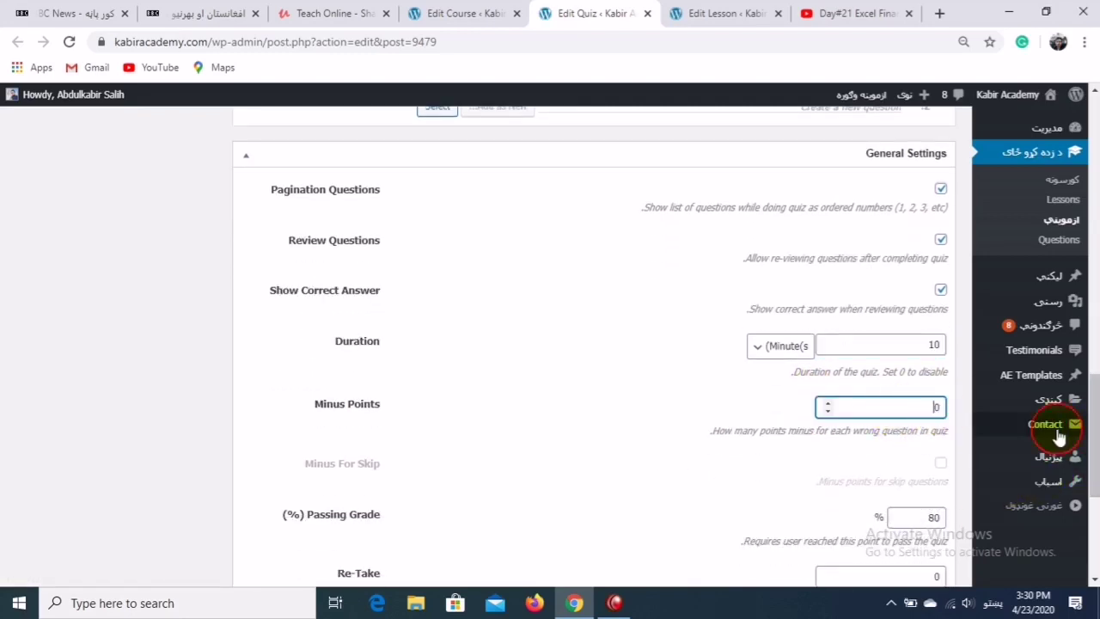
- Set the mark for the first question to 5
left_click_drag(1095, 417, 1098, 332)
left_click(443, 162)
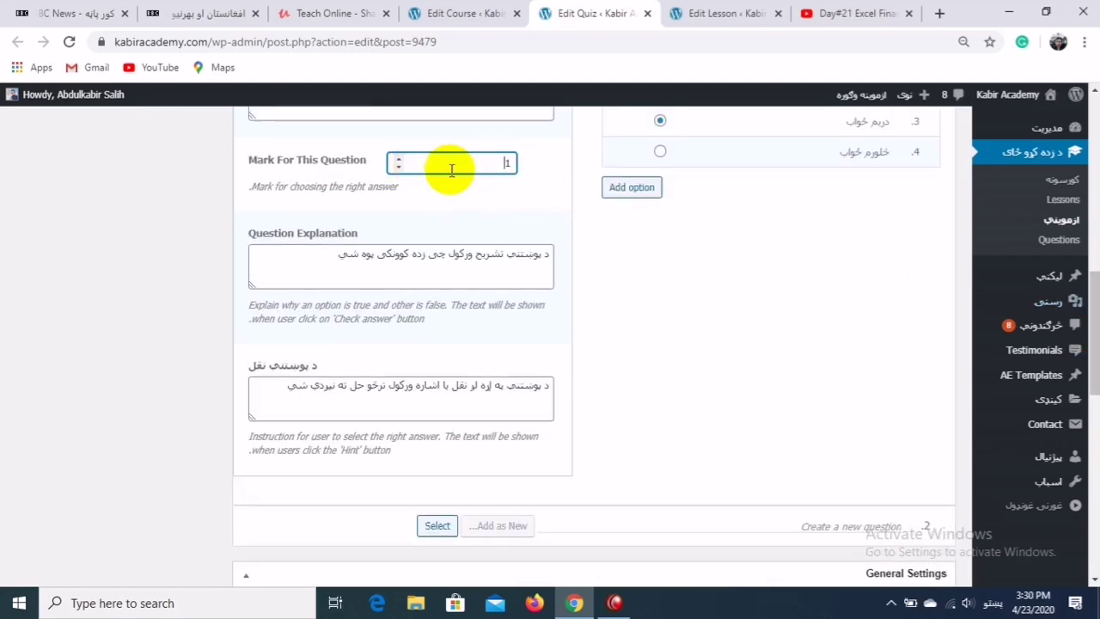
mouse_move(1098, 335)
left_mouse_down()
mouse_move(1097, 407)
mouse_move(1098, 328)
left_mouse_up()
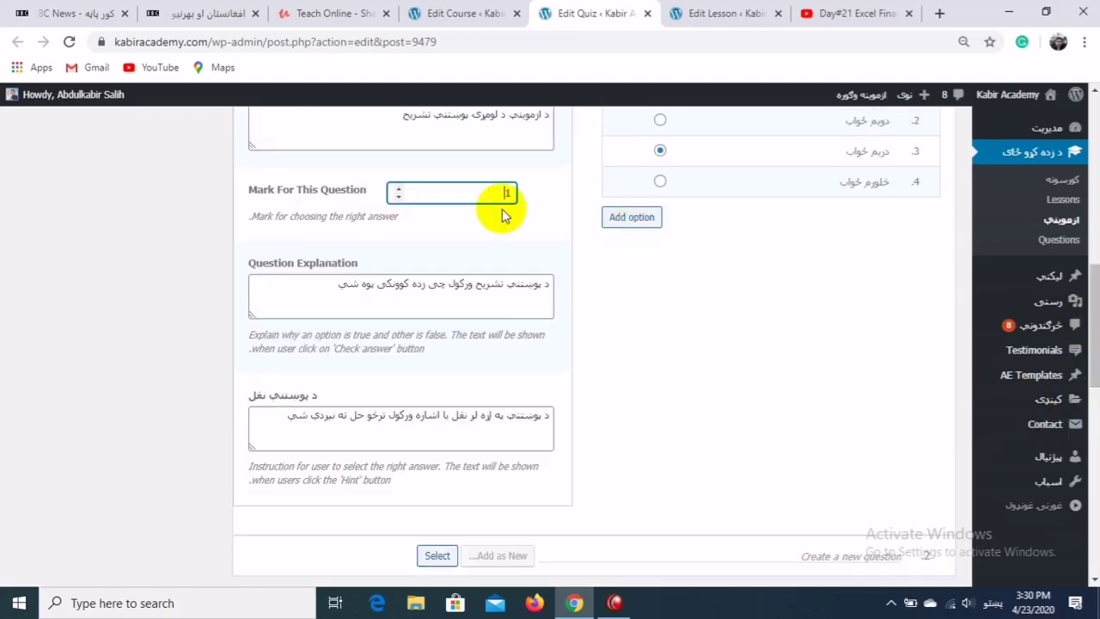
left_click_drag(405, 192, 527, 194)
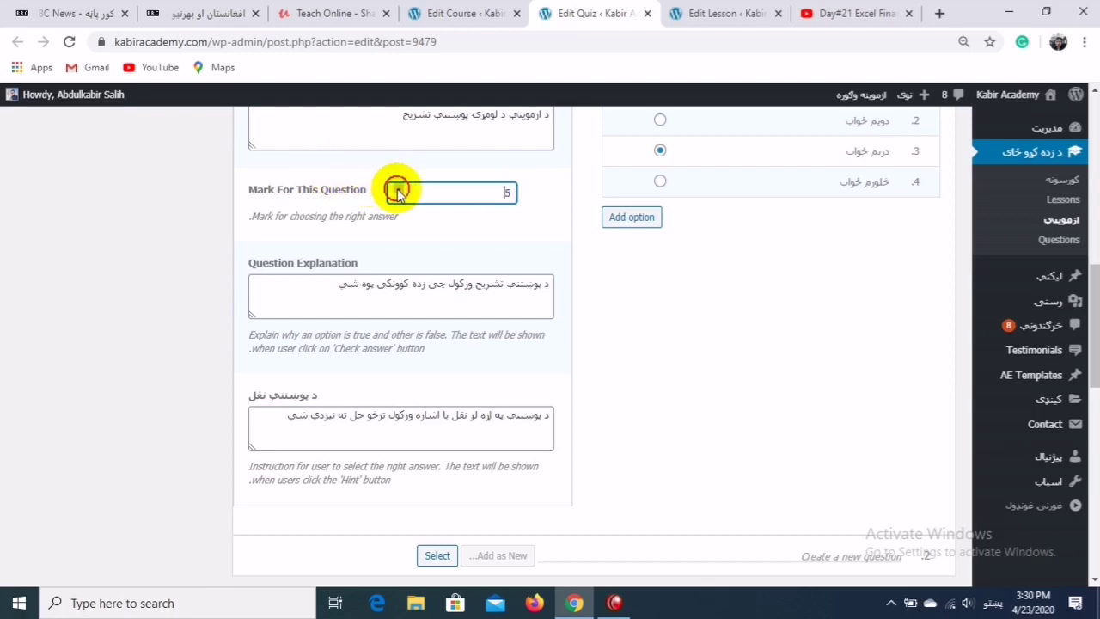
- Set the quiz's Minus Points to 1 and enable Minus For Skip
left_click_drag(1097, 288, 1015, 400)
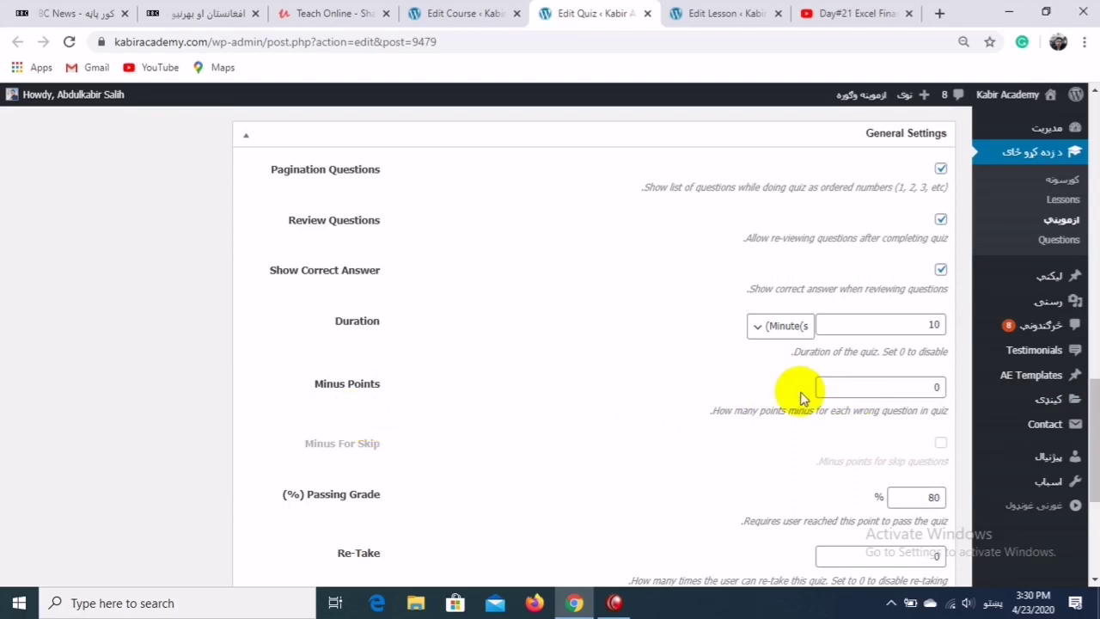
left_click(869, 393)
left_click(826, 384)
left_click_drag(896, 388, 965, 384)
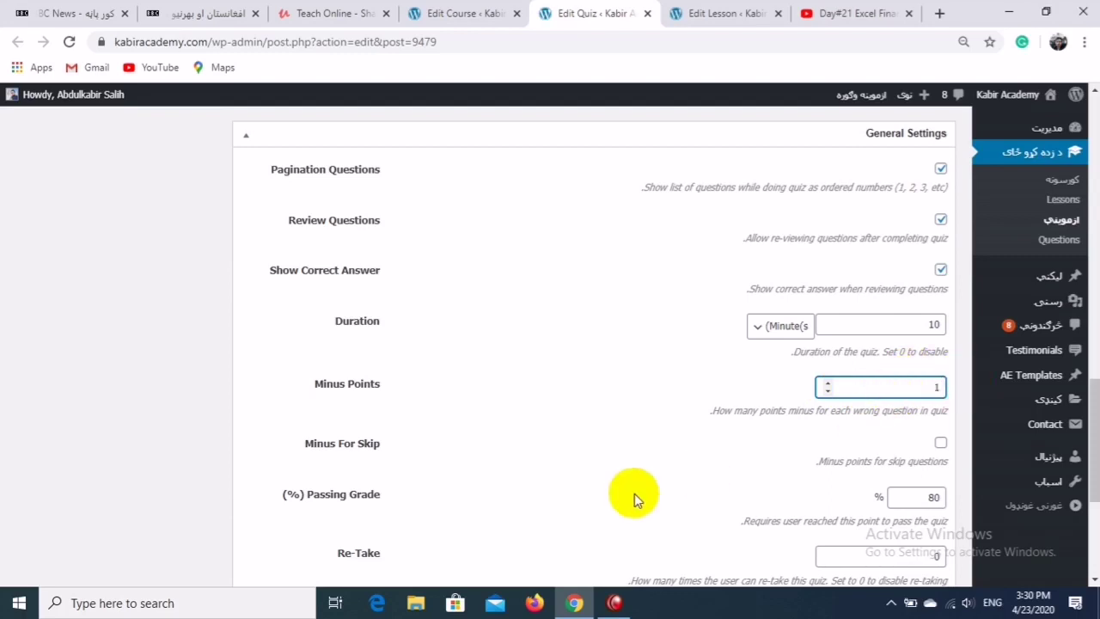
left_click(939, 447)
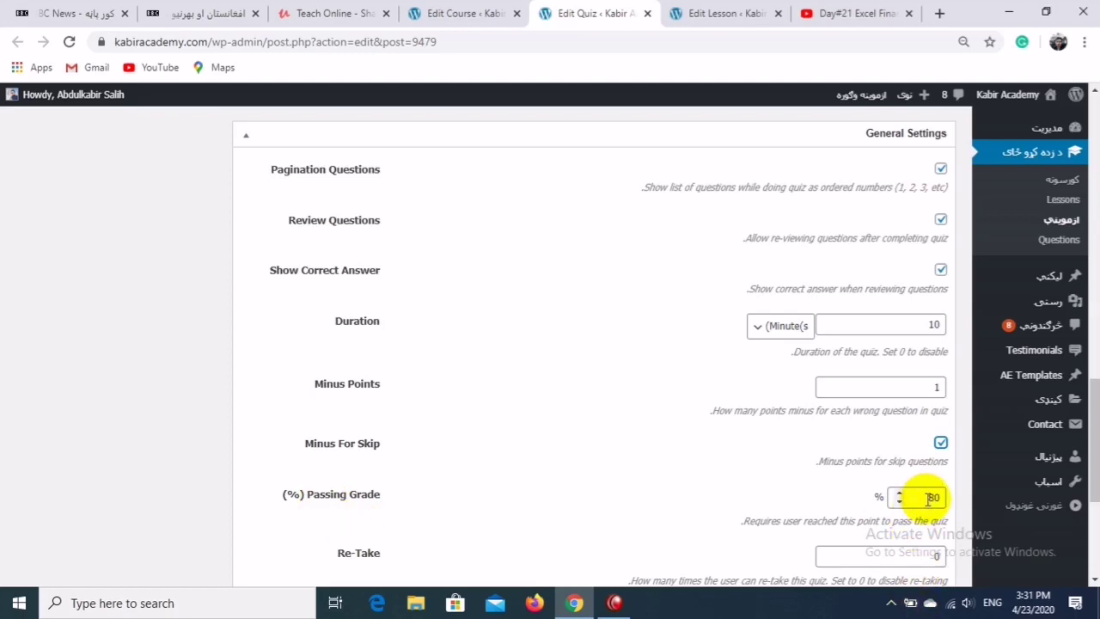
- Set the quiz's passing grade to 50% and the number of re-takes to 4
left_click_drag(930, 498, 950, 502)
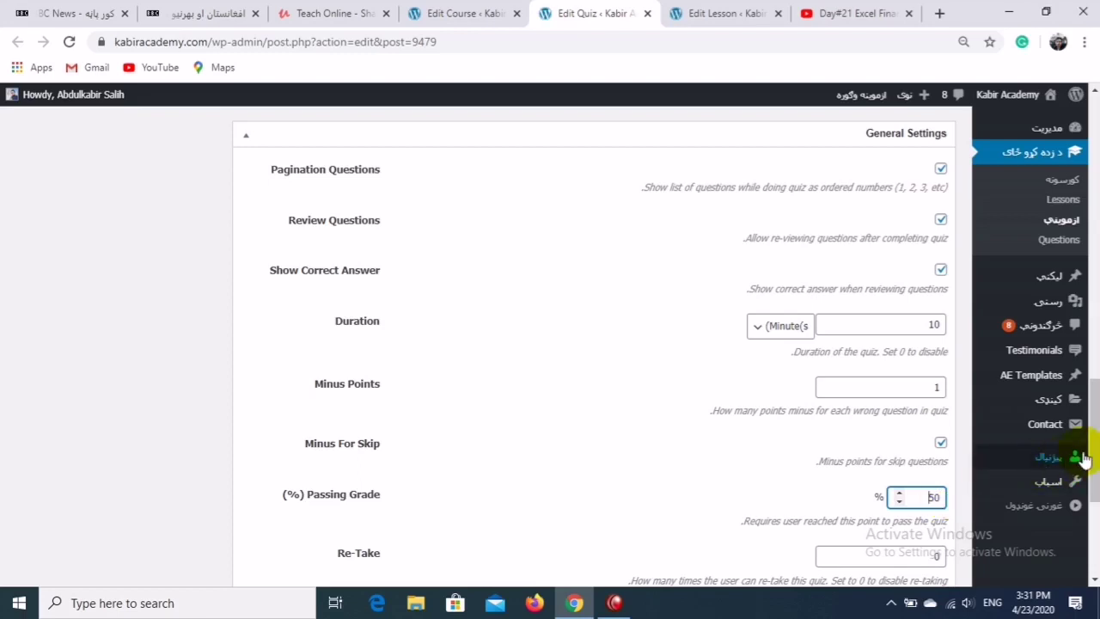
left_click_drag(1087, 459, 1095, 490)
scroll(1096, 490, "down", 2)
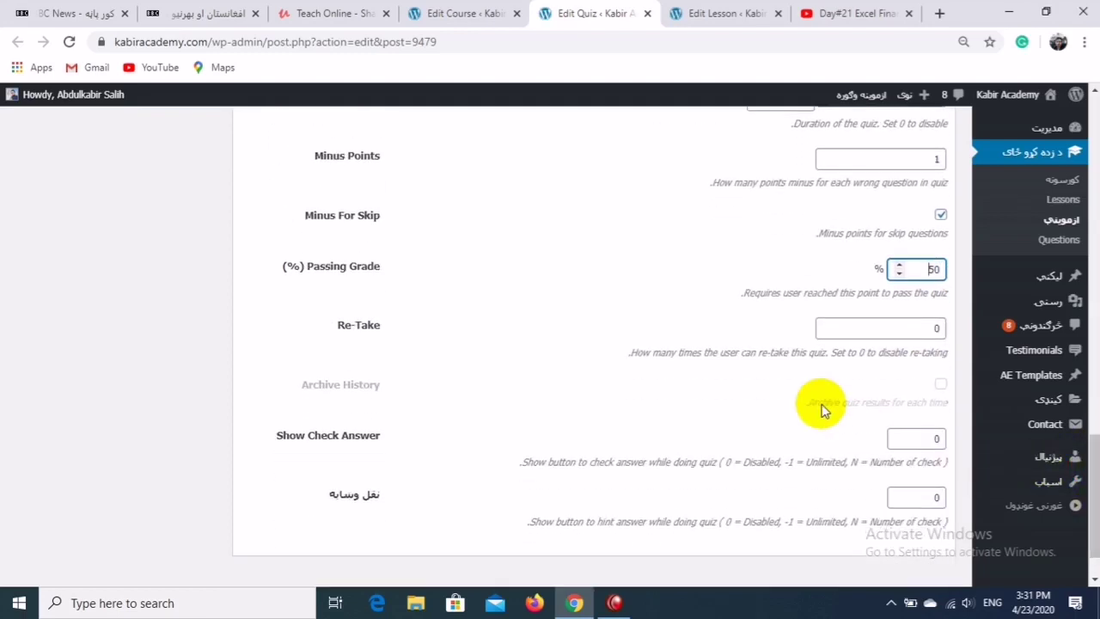
left_click(838, 328)
left_click(827, 324)
left_click(827, 324)
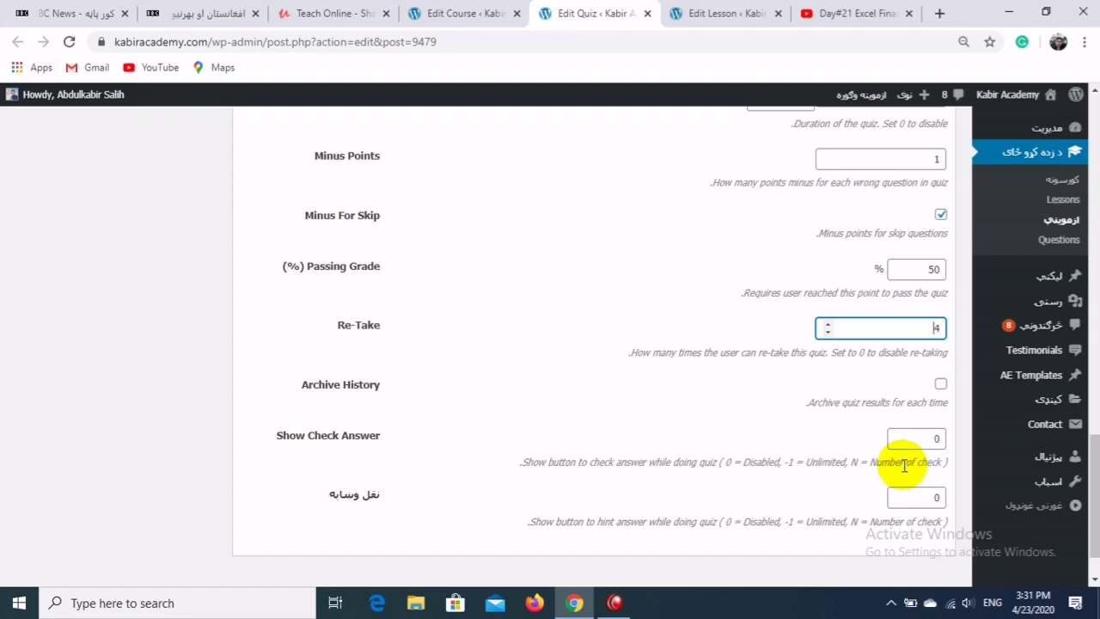
- Set both Show Check Answer and the hint setting "نقل وښایه" to 2 for the quiz
double_click(899, 436)
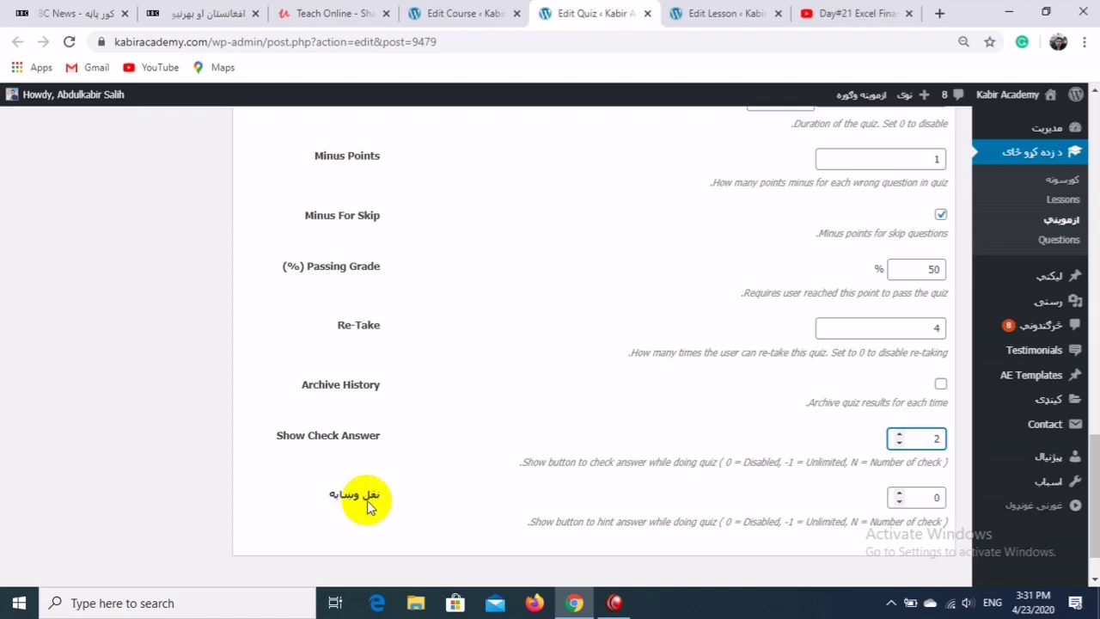
double_click(899, 493)
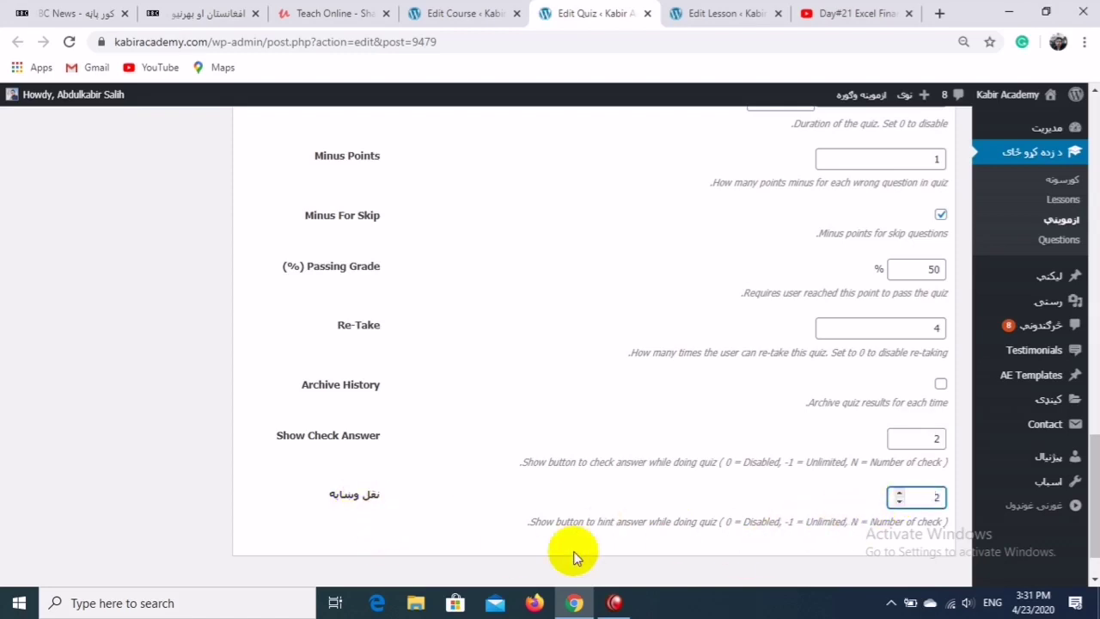
left_click(899, 495)
- Update the published quiz to save its question and general settings
left_click_drag(1095, 488, 1094, 155)
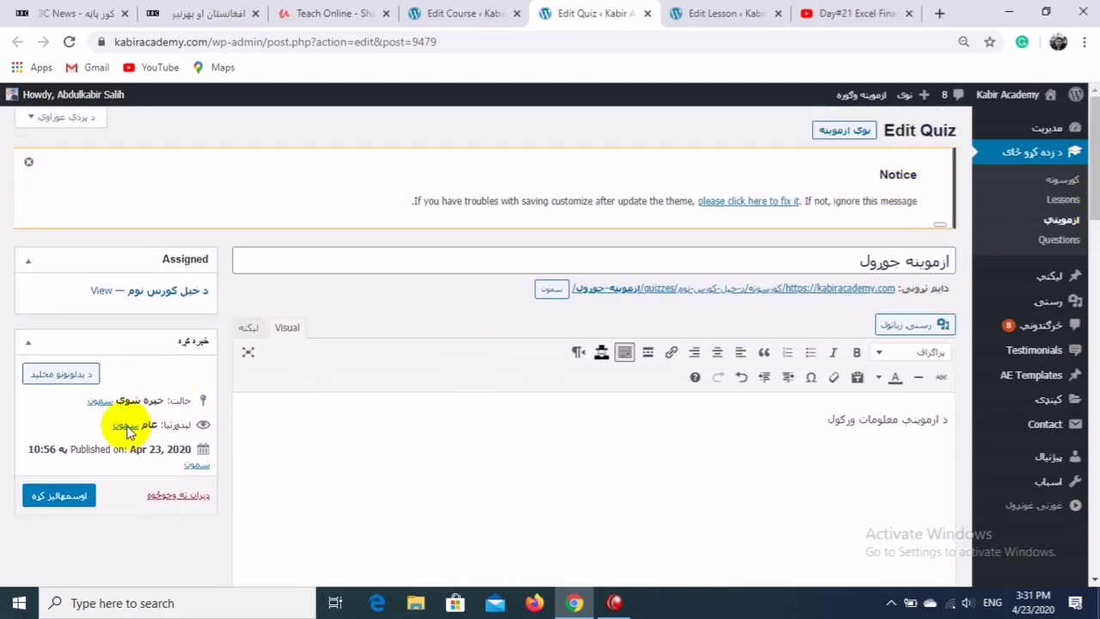
left_click(60, 497)
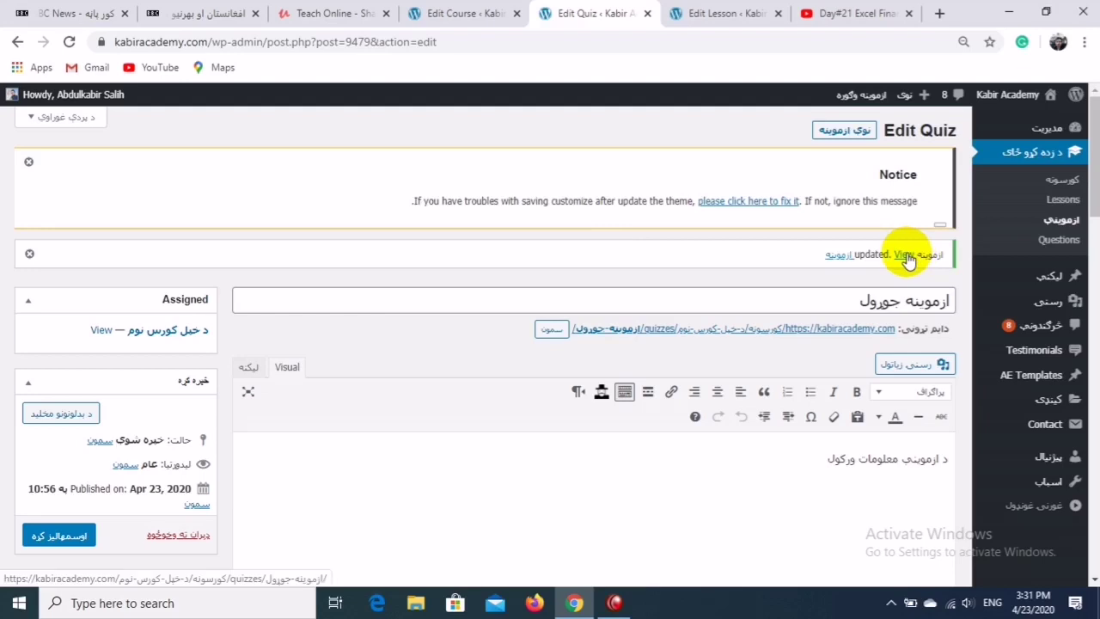
- Open kabiracademy.com in a new browser tab and look over the homepage's course categories and course search
left_click(941, 13)
type("kabiracademy.com")
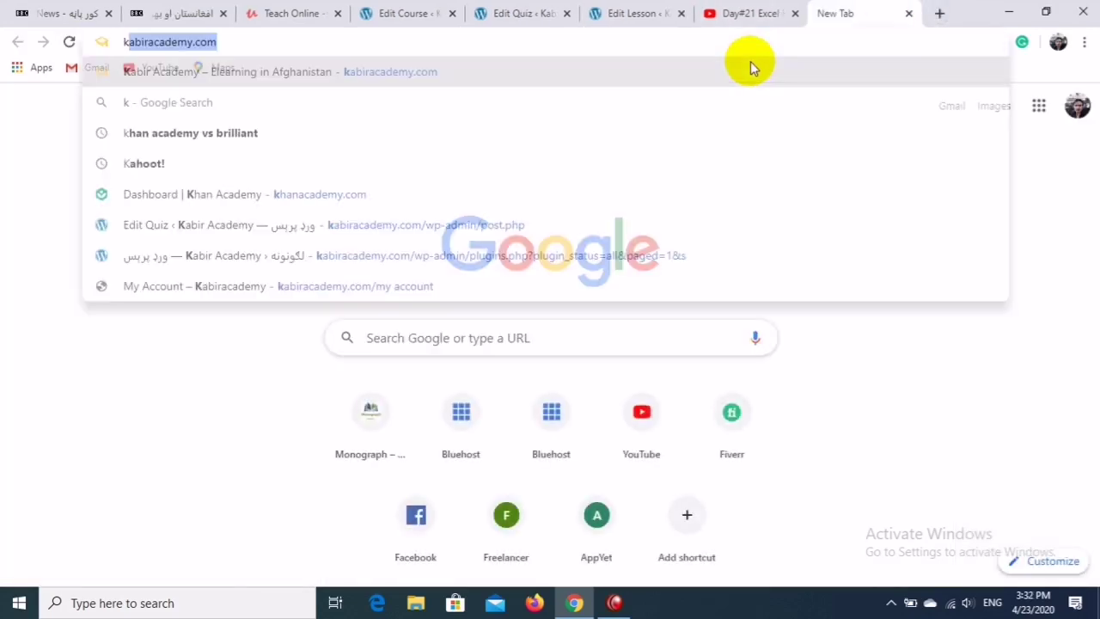
key("Return")
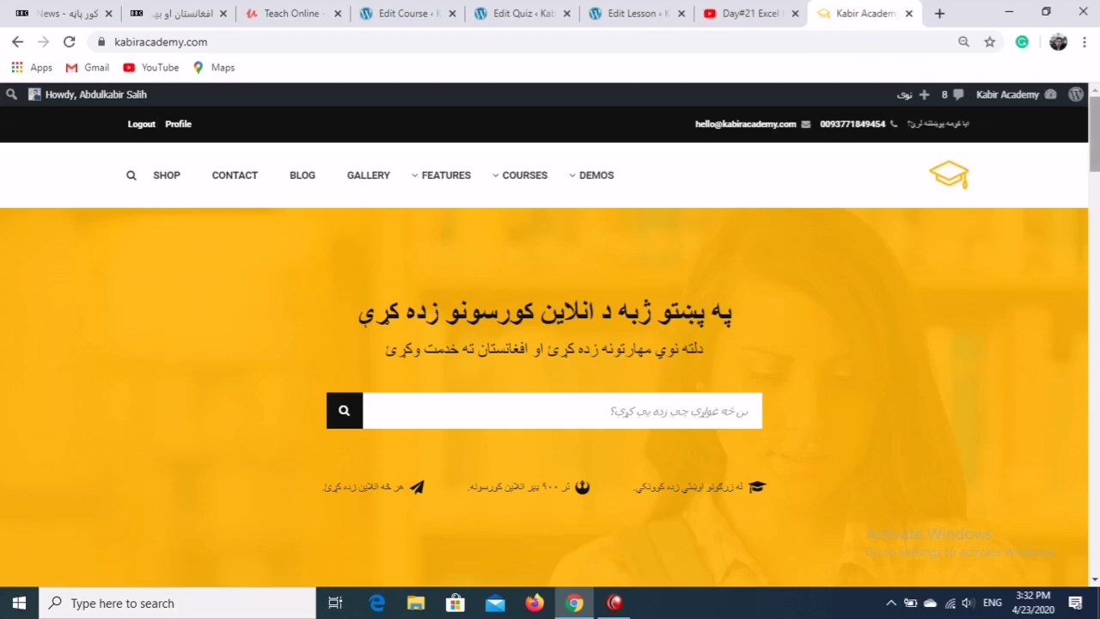
left_click_drag(1093, 144, 1088, 172)
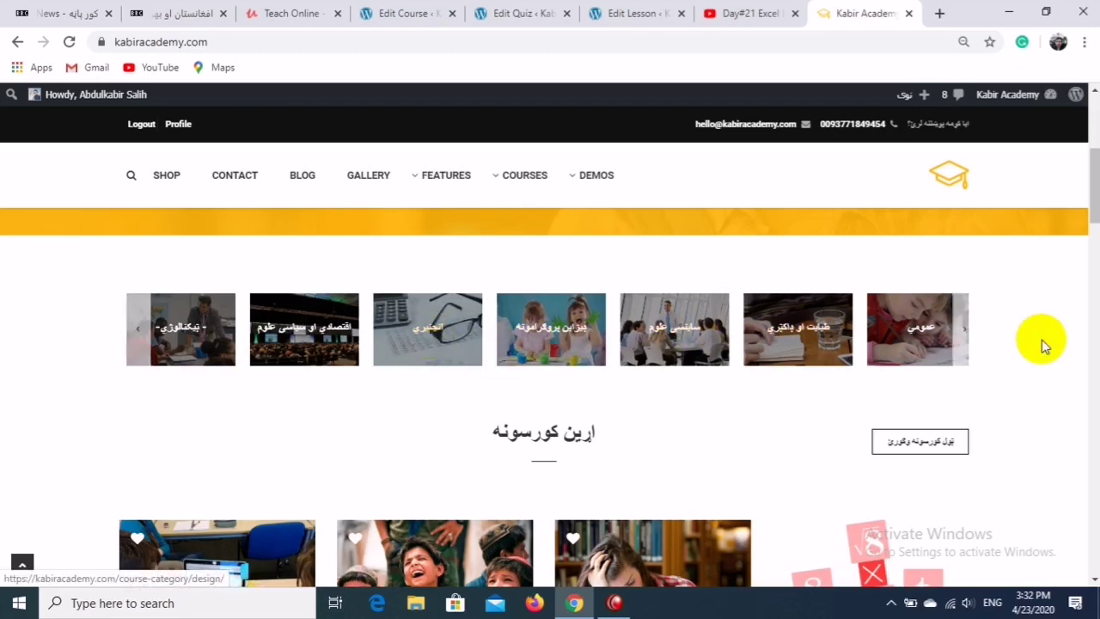
scroll(1093, 194, "up", 1)
left_click_drag(1093, 194, 1085, 153)
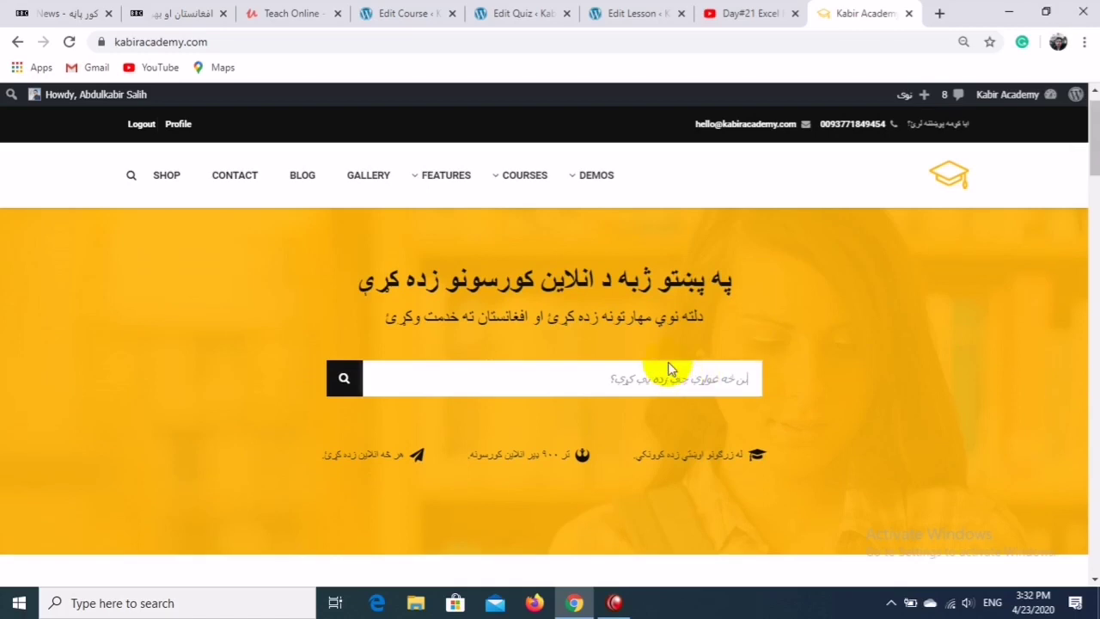
- Go back to the course being edited and check its title
left_click(509, 19)
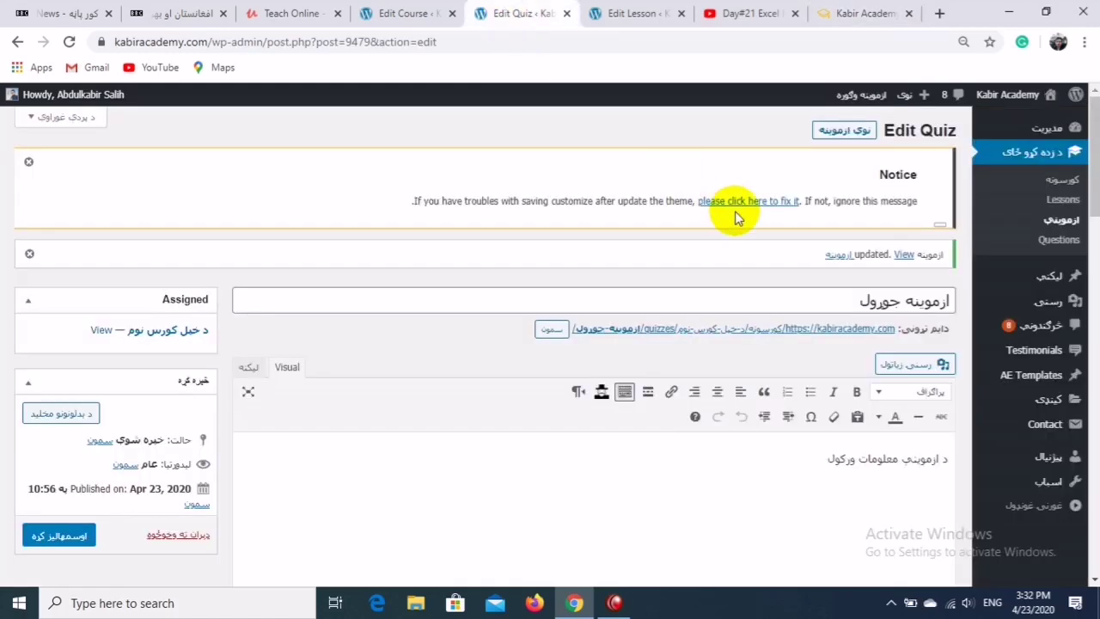
left_click(406, 13)
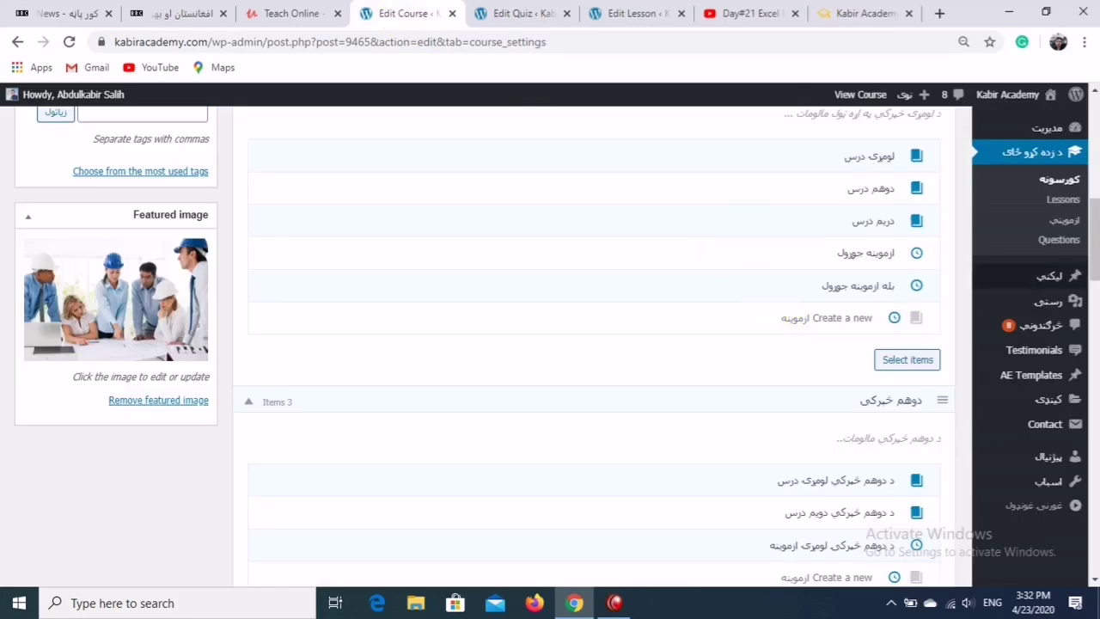
left_click_drag(1094, 258, 1091, 167)
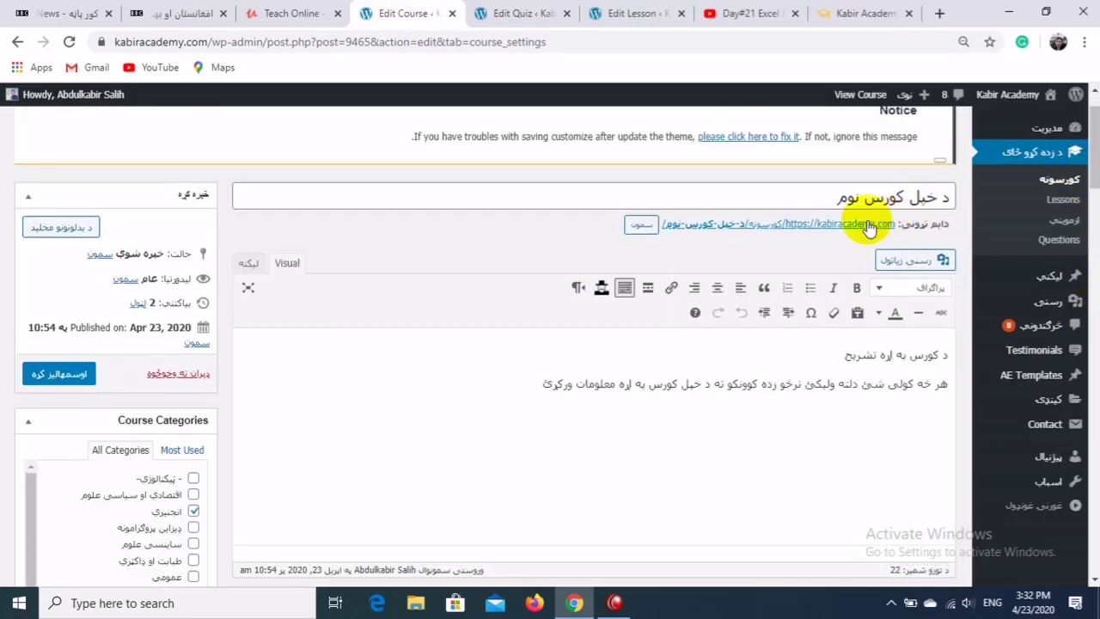
- Search the Kabir Academy homepage for the course "د خپل کورس نوم"
left_click(866, 15)
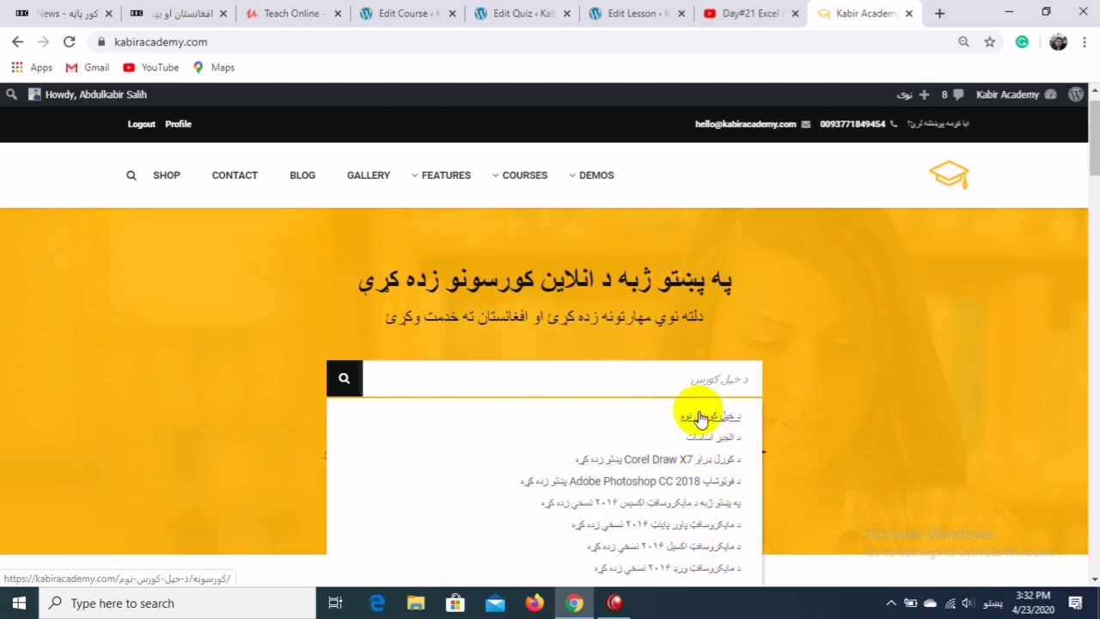
left_click(813, 376)
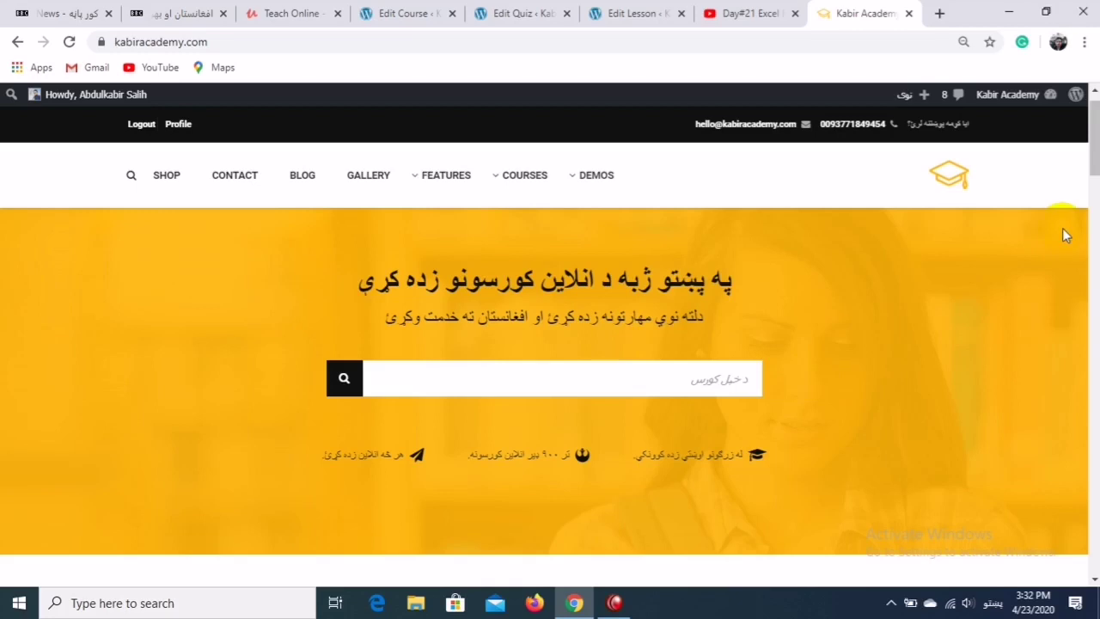
left_click(673, 389)
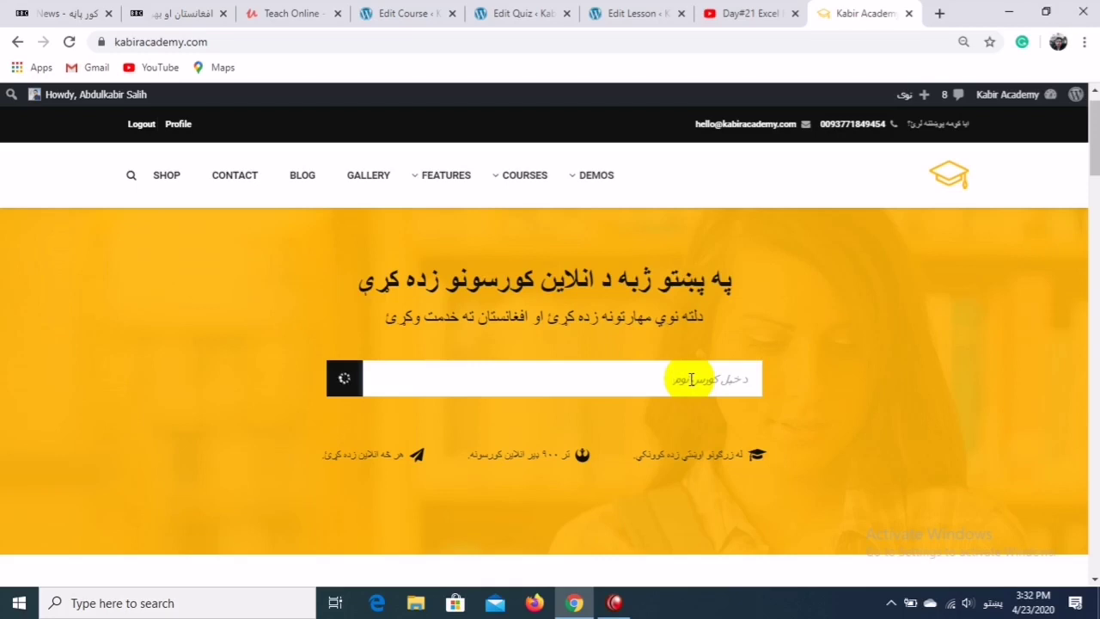
- Open the found course "د خپل کورس نوم" from the homepage search results and look at its page
left_click(701, 420)
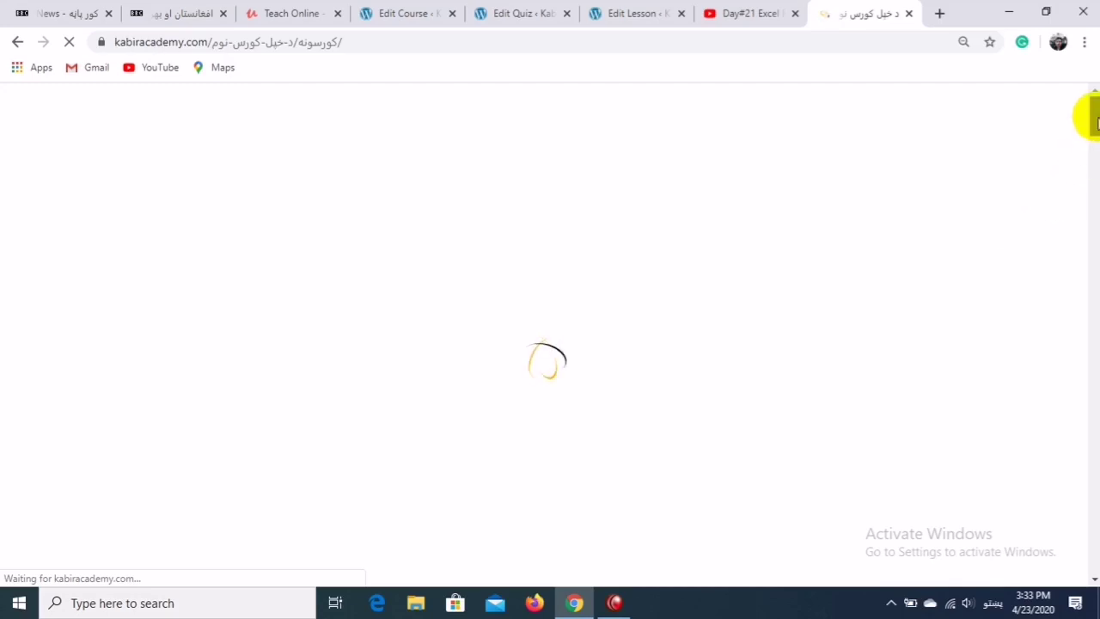
left_click_drag(1097, 121, 1096, 148)
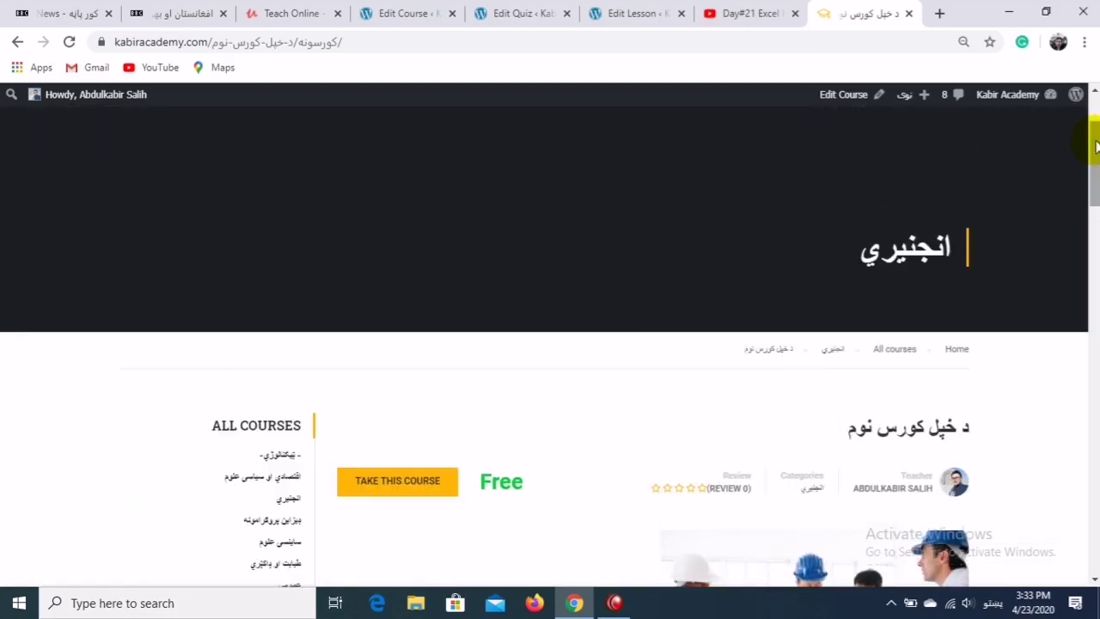
- Return to the homepage, browse the انجنیري (engineering) course category and open the course "د خپل کورس نوم" from its listing
left_click(954, 350)
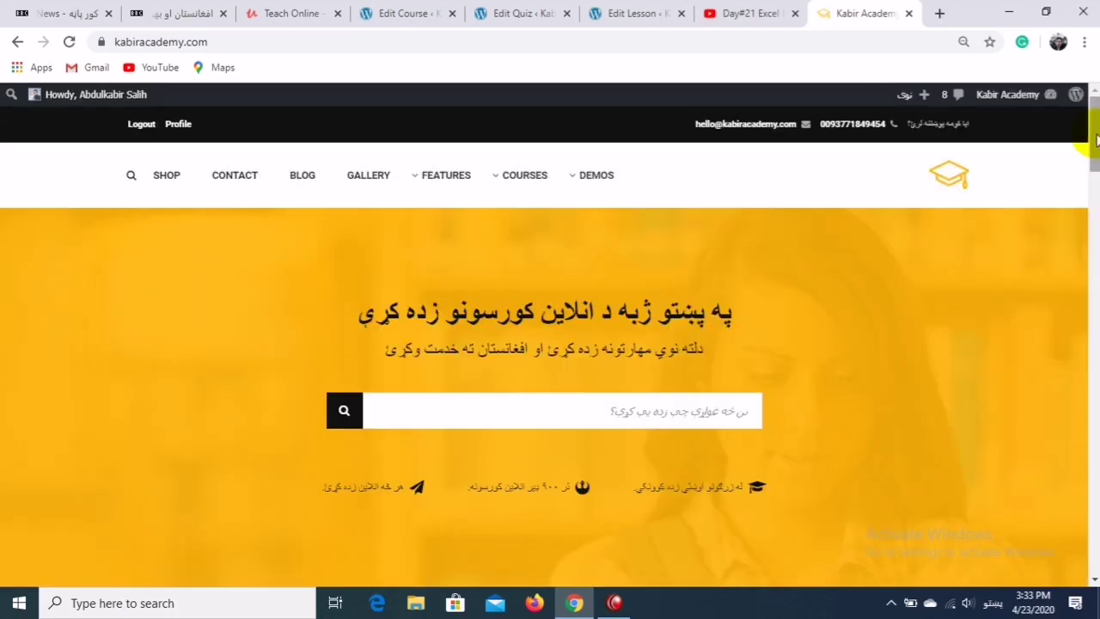
left_click_drag(1096, 140, 1094, 166)
left_click(467, 486)
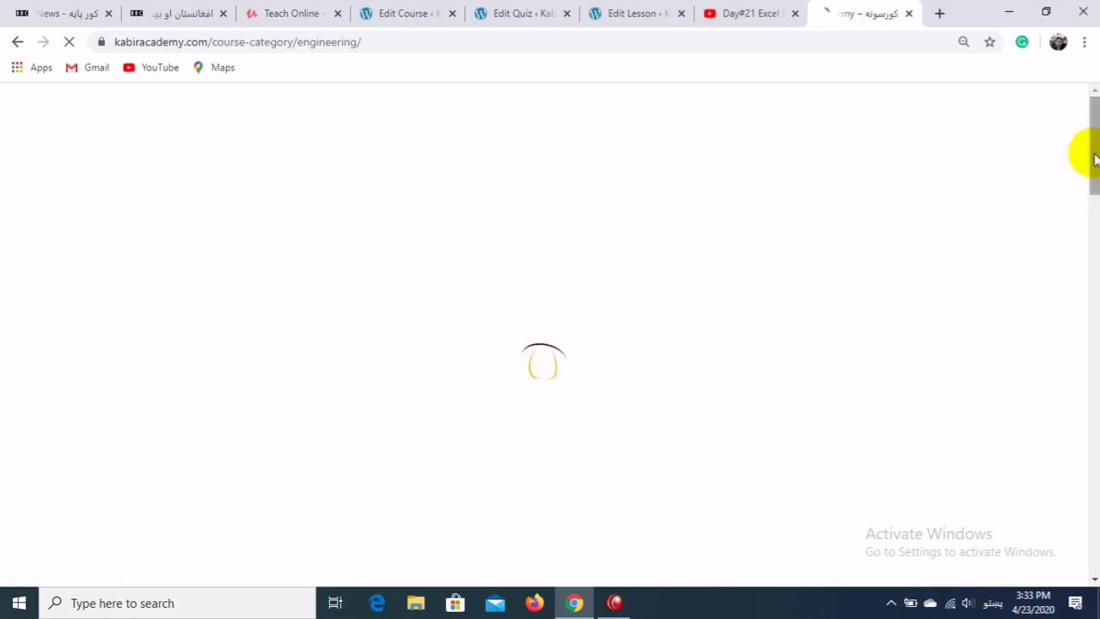
scroll(1095, 157, "down", 5)
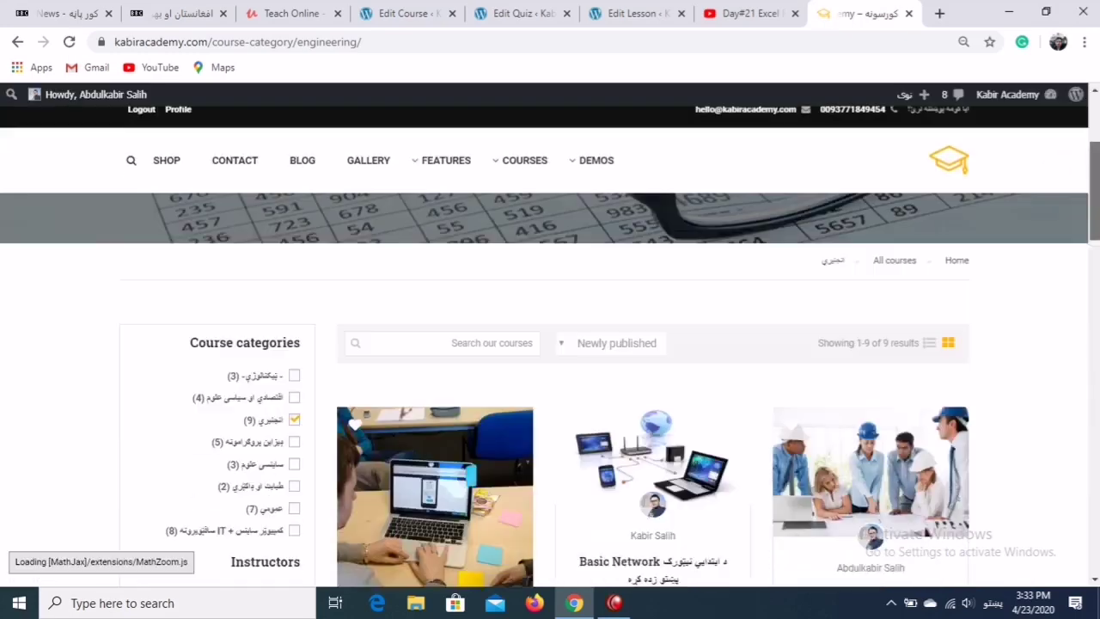
scroll(1089, 253, "down", 1)
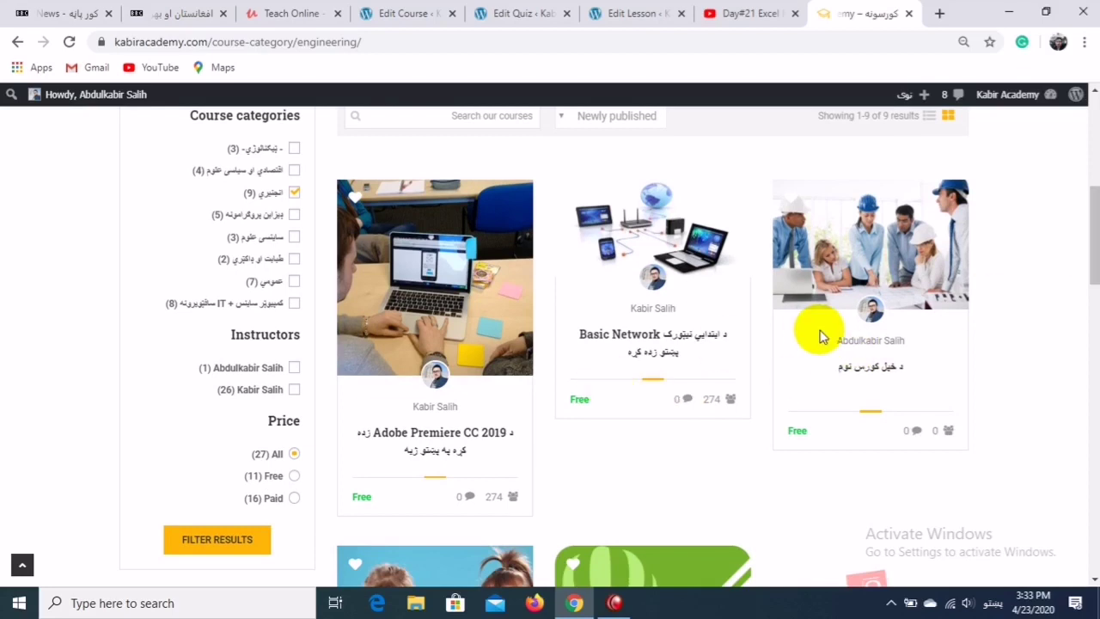
left_click(888, 365)
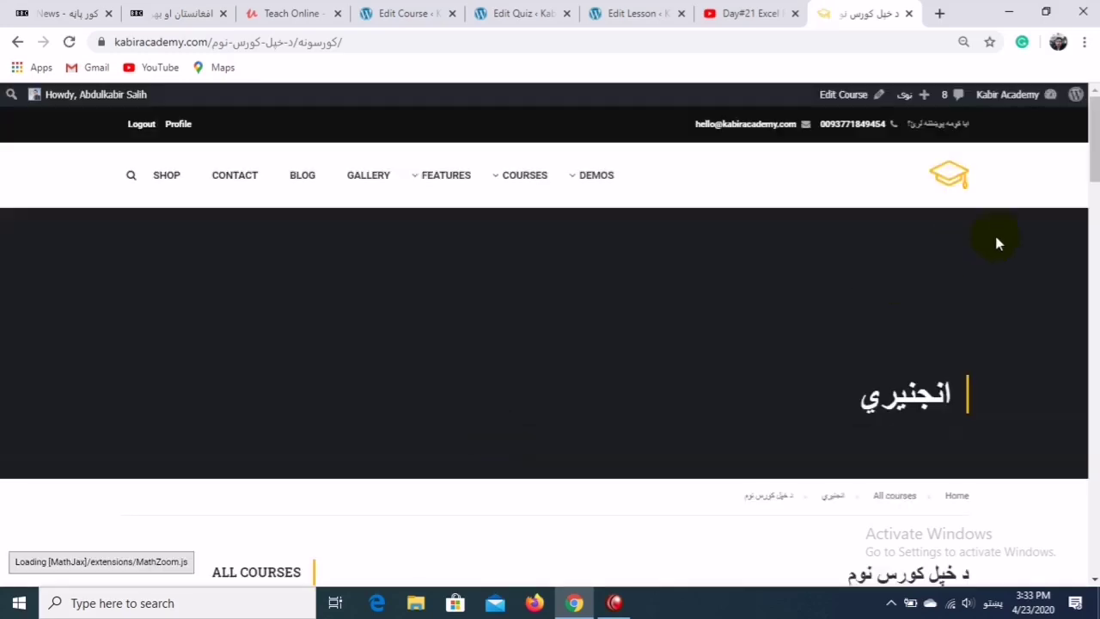
- Look over the course page's image, overview, curriculum, instructor and reviews sections
scroll(1097, 163, "down", 5)
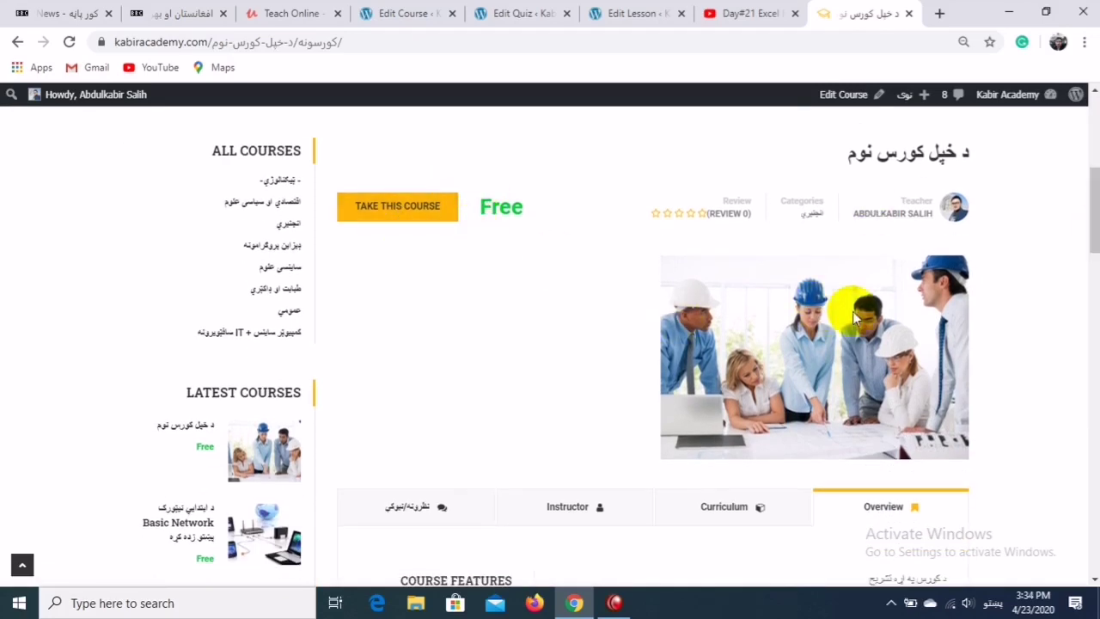
left_click_drag(1090, 216, 1093, 273)
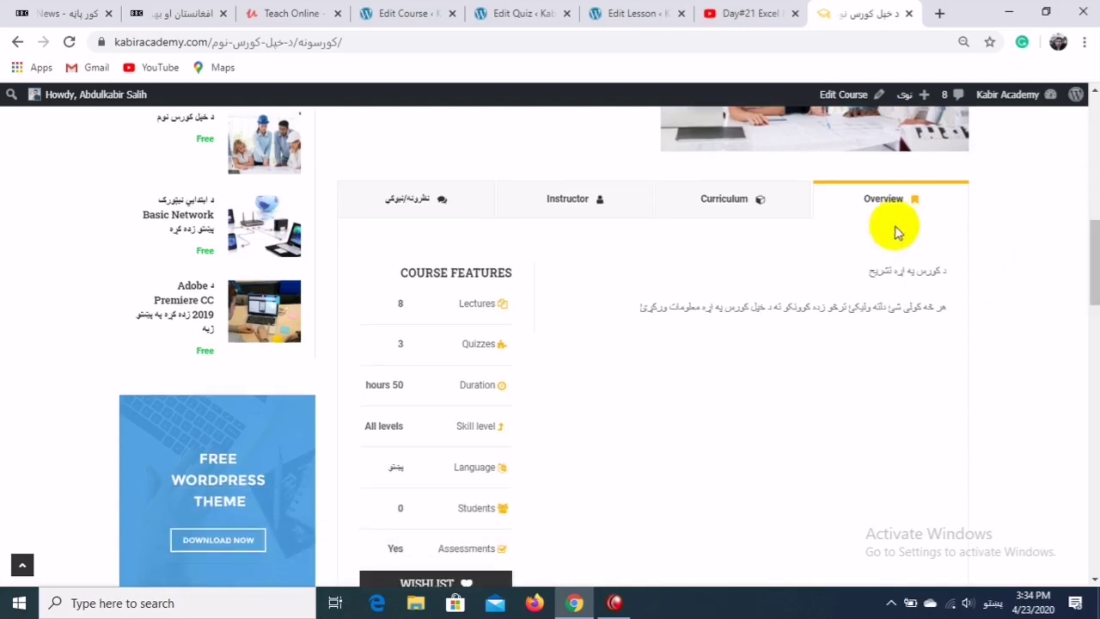
left_click(714, 206)
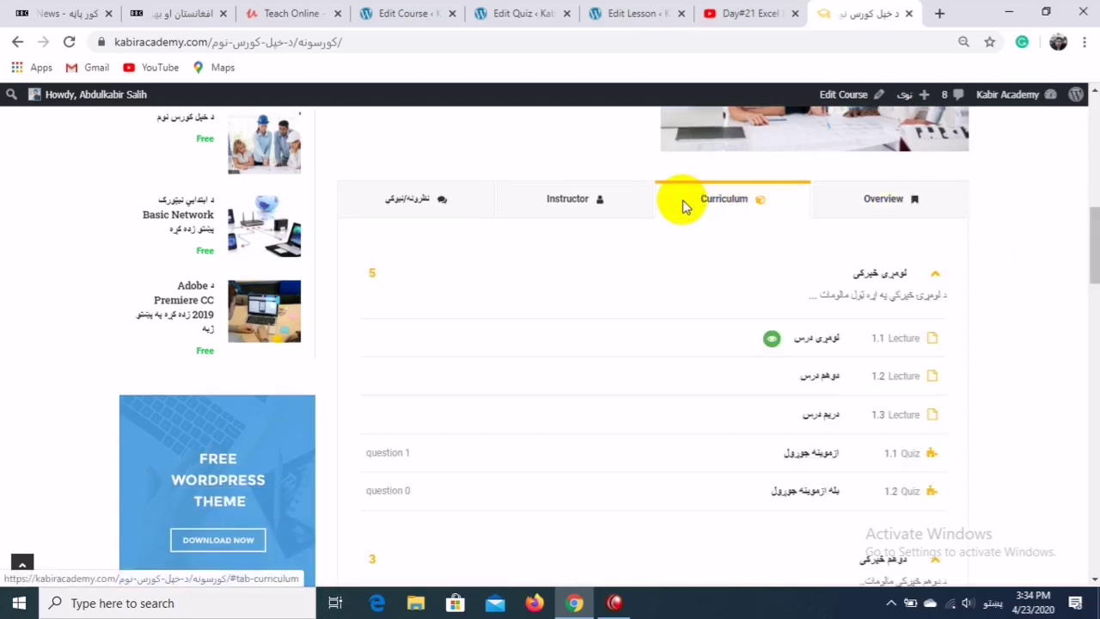
left_click(563, 205)
left_click(430, 204)
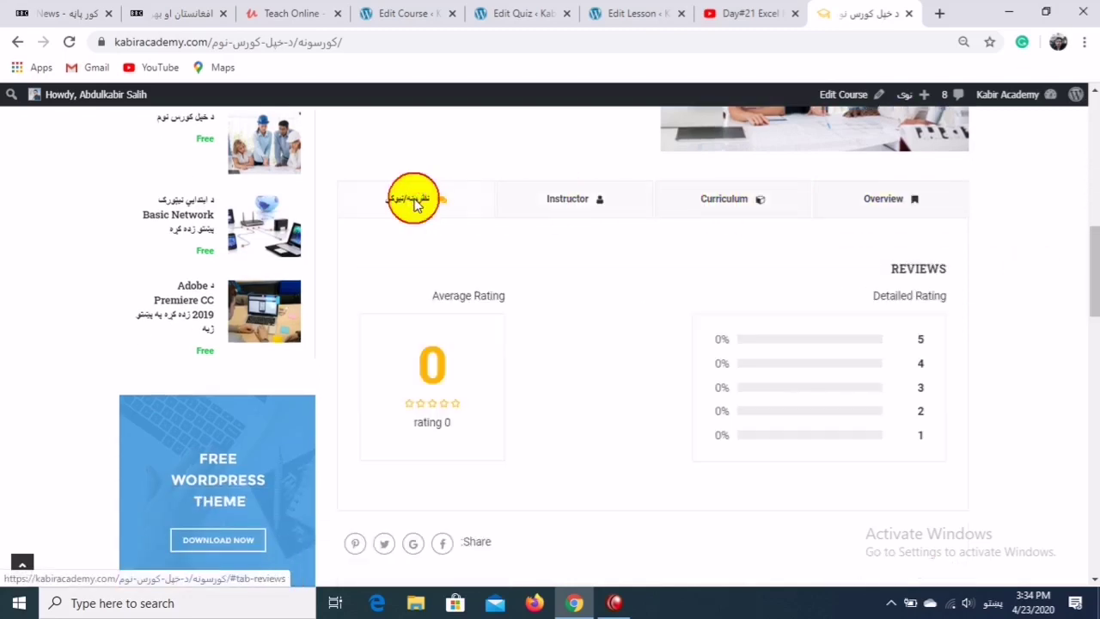
- Examine the lectures and quizzes in each section of the course's curriculum, and return to the course title
left_click(695, 206)
left_click_drag(1092, 233, 1091, 257)
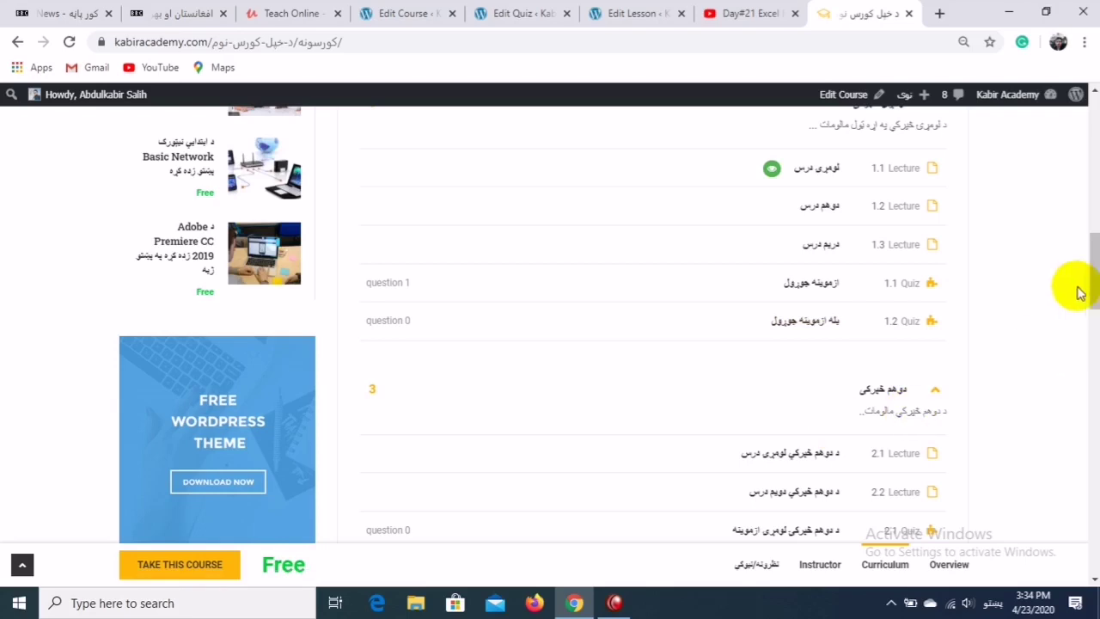
left_click_drag(1092, 275, 1095, 315)
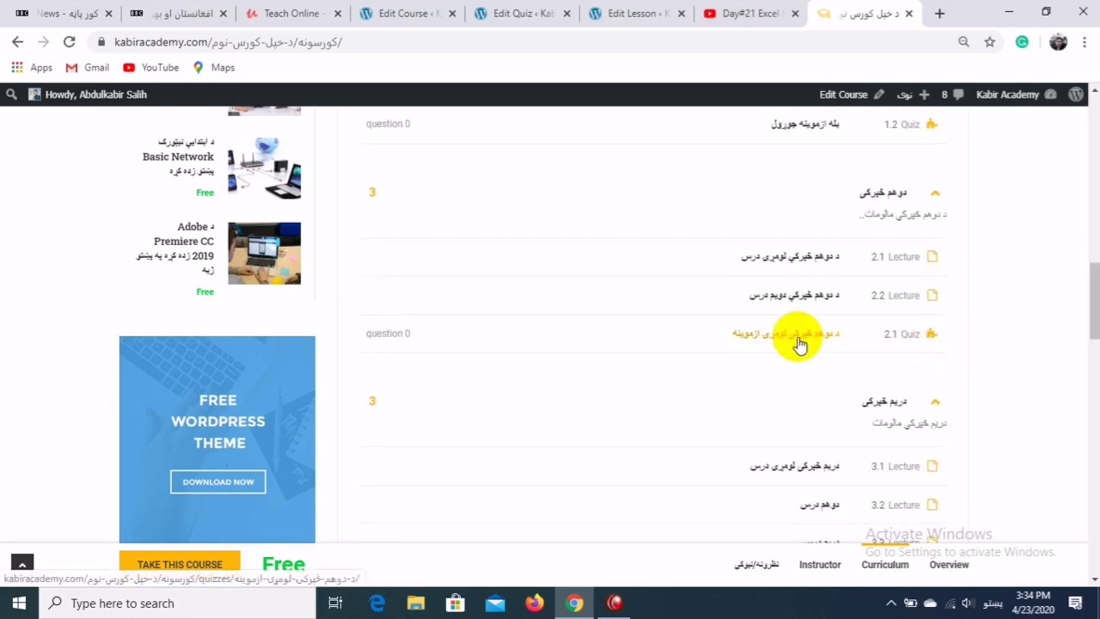
scroll(1094, 314, "down", 1)
left_click_drag(1090, 318, 1089, 216)
scroll(352, 500, "down", 6)
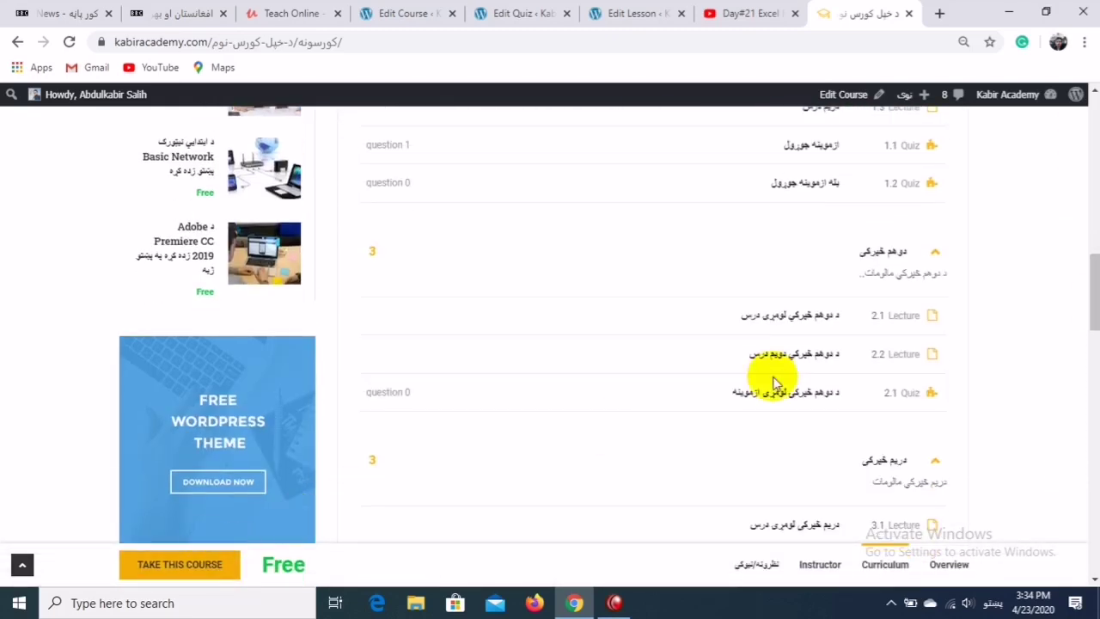
left_click_drag(1092, 264, 1085, 154)
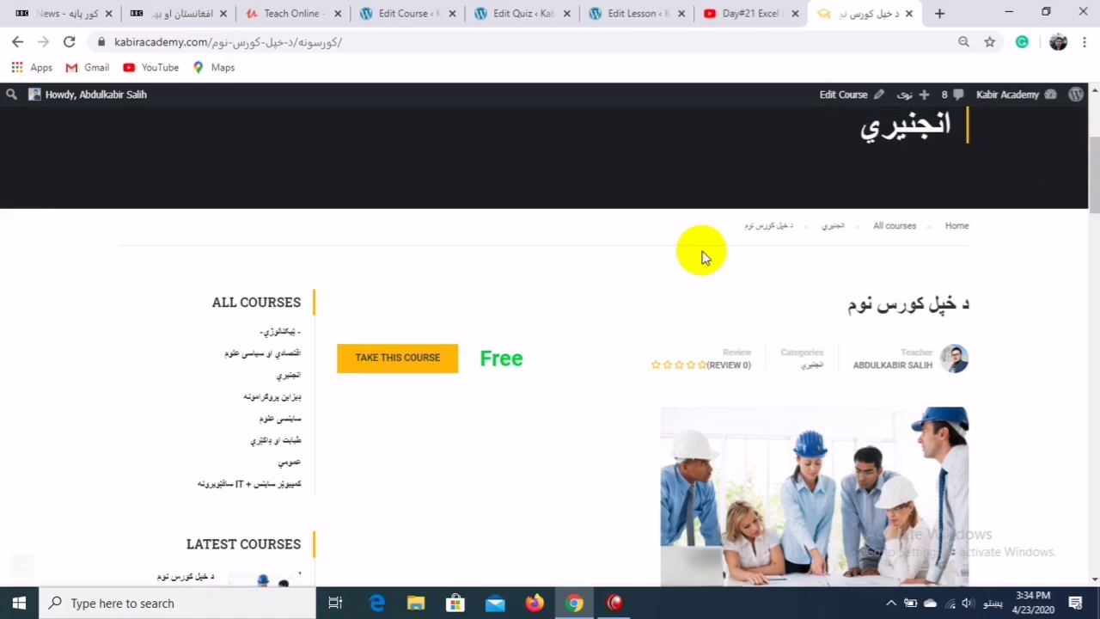
- Enroll in the free course and mark its first lesson "لومړی درس" as complete
left_click(419, 362)
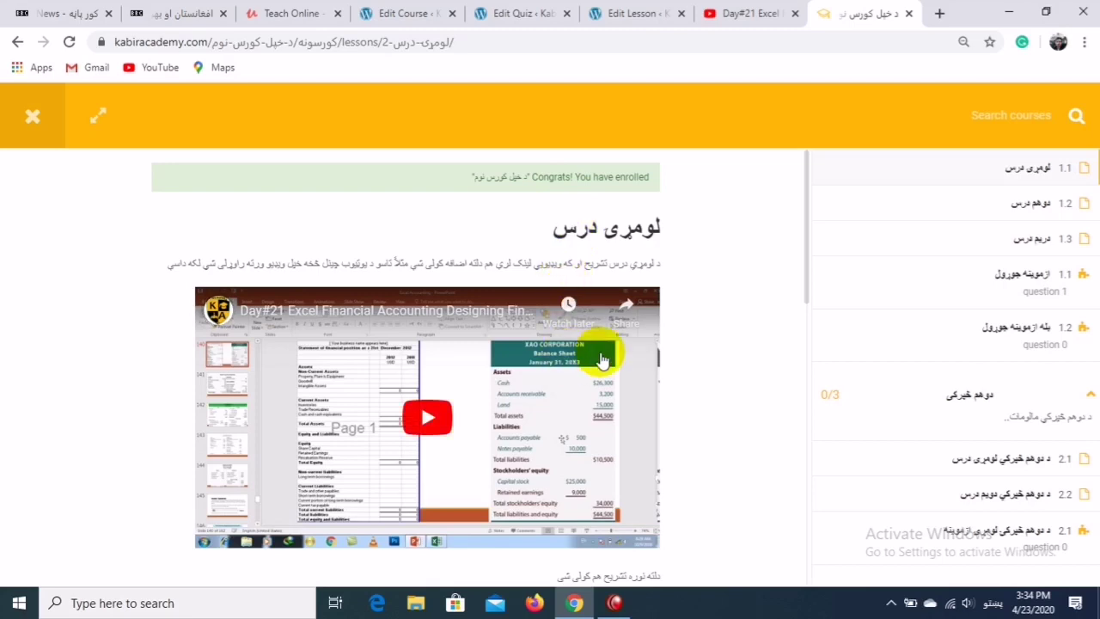
left_click_drag(806, 241, 812, 457)
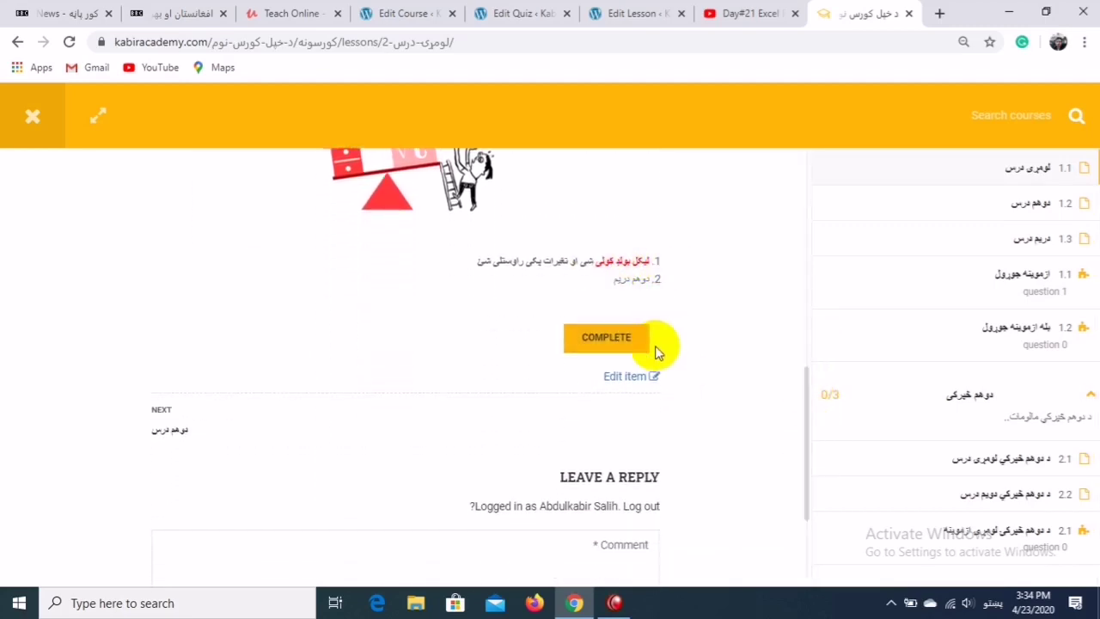
left_click(620, 348)
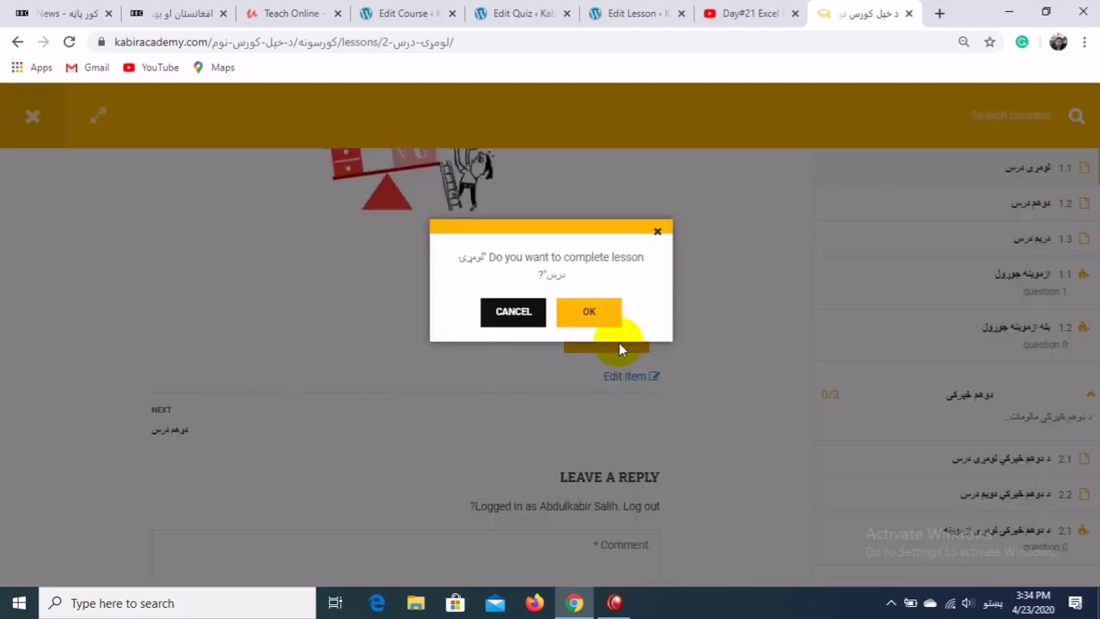
left_click(584, 315)
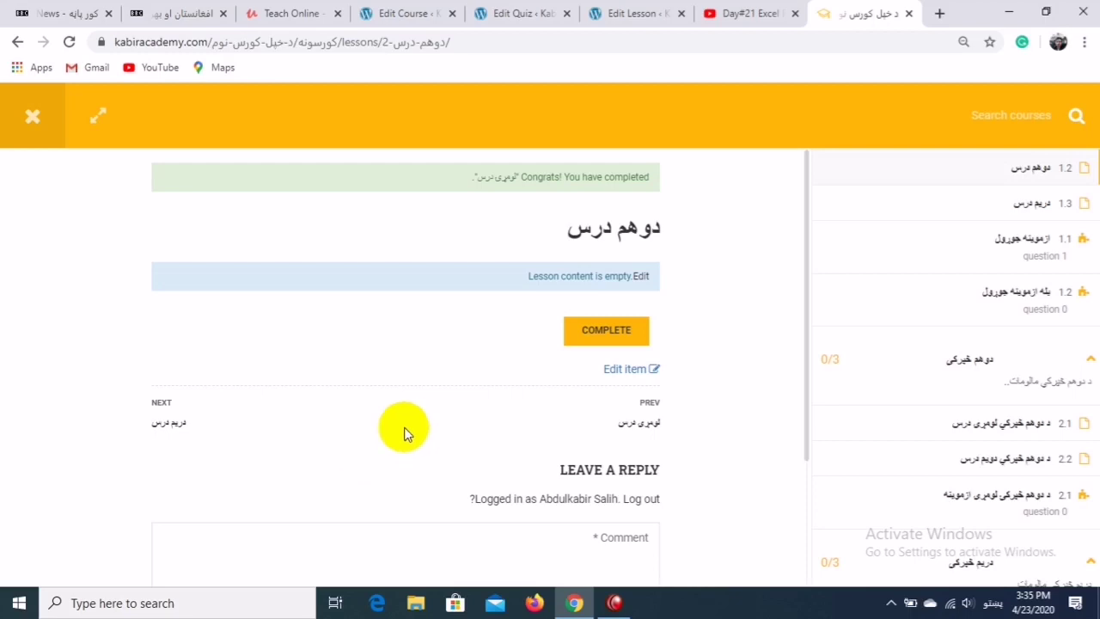
- Check the lesson progress in the course outline and open the quiz 1.1 "ازموینه جوړول"
left_click_drag(805, 303, 786, 243)
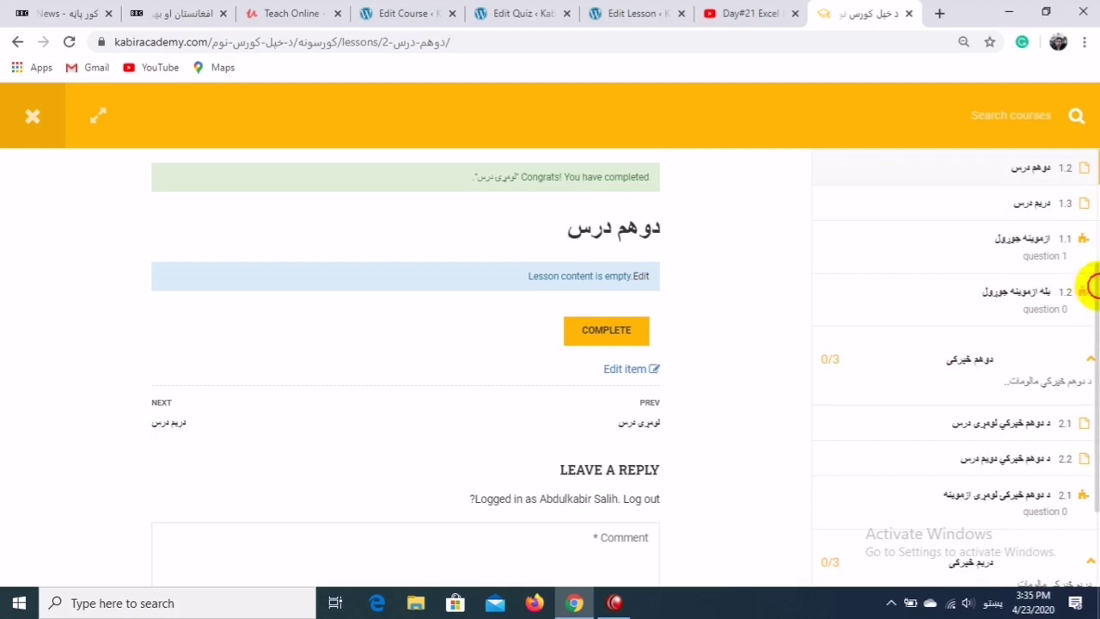
left_click_drag(1096, 309, 1085, 200)
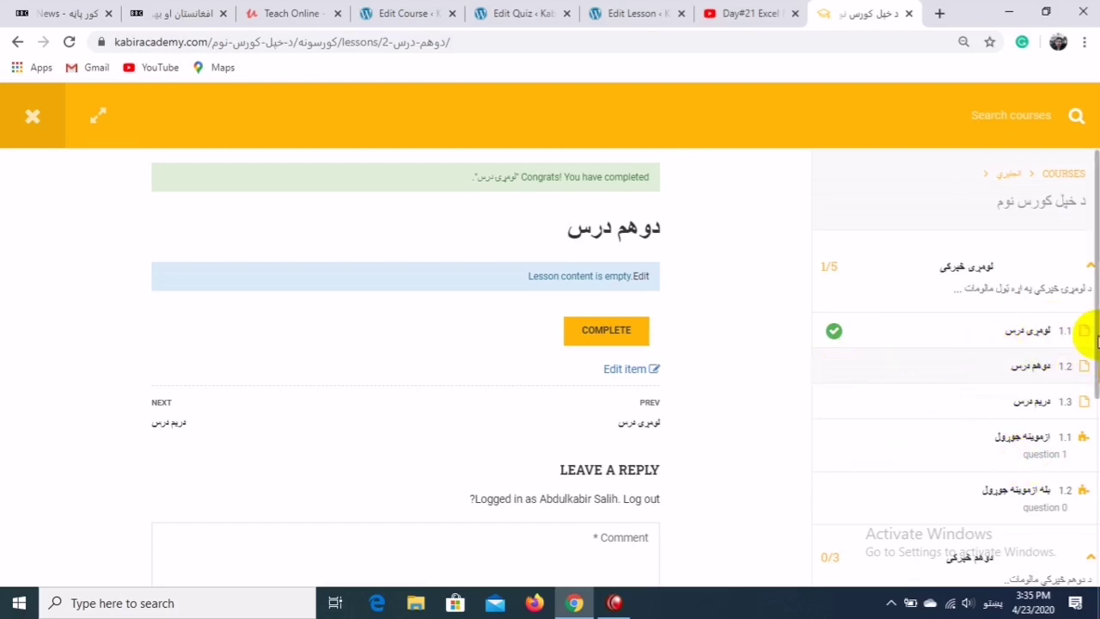
scroll(1074, 327, "down", 2)
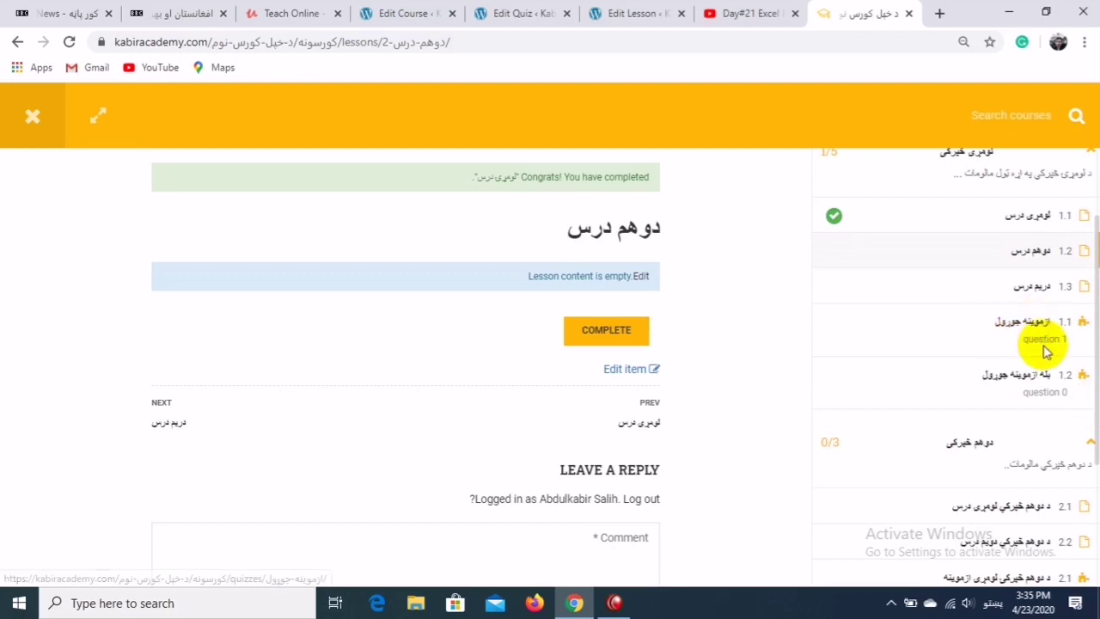
left_click(1022, 323)
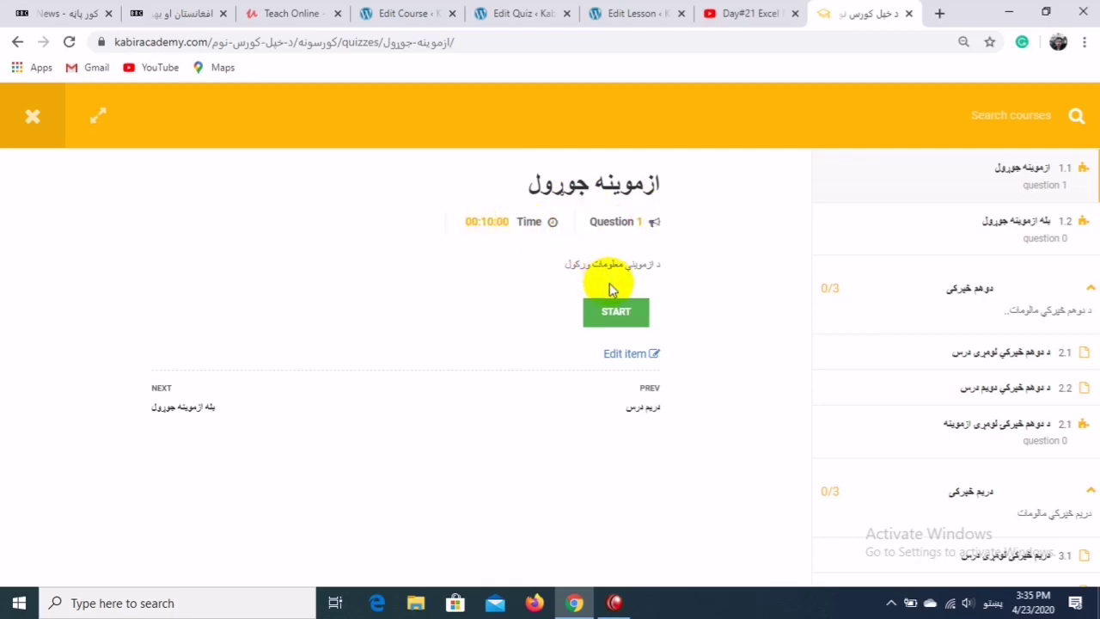
- Start the quiz, select the fourth answer "څلورم ځواب", check it against the correct answer and complete the quiz
left_click(630, 310)
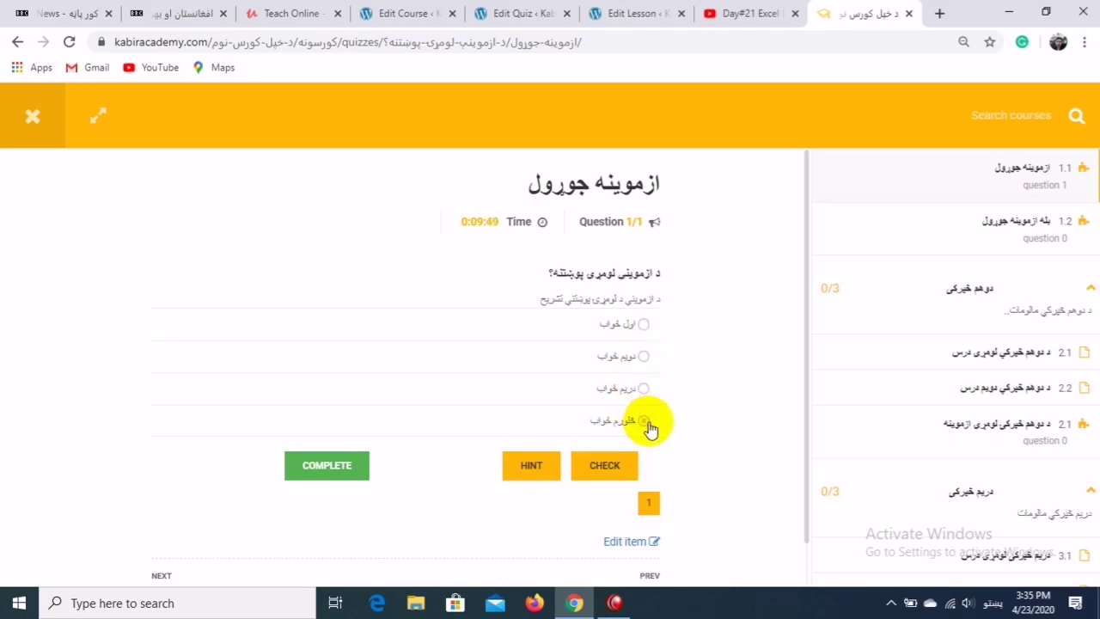
left_click(343, 466)
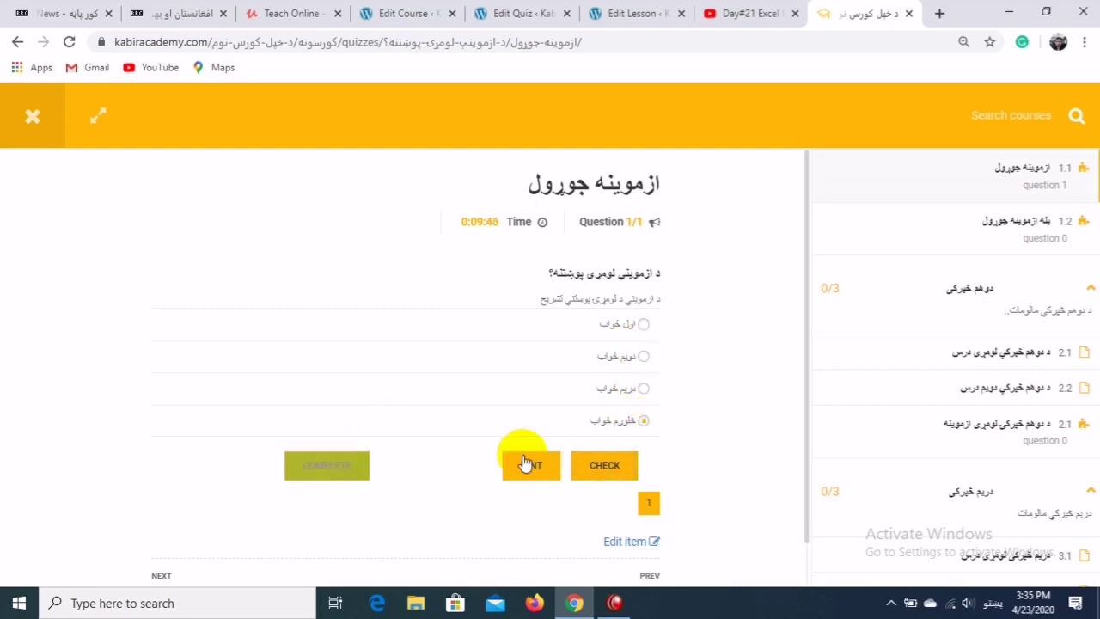
left_click(607, 471)
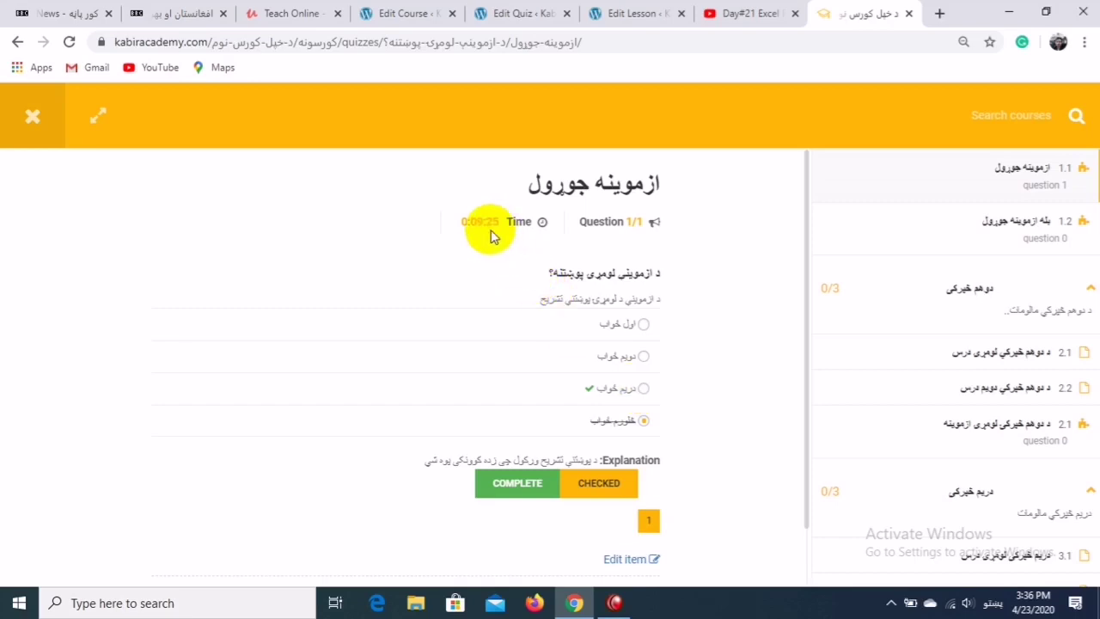
left_click(517, 487)
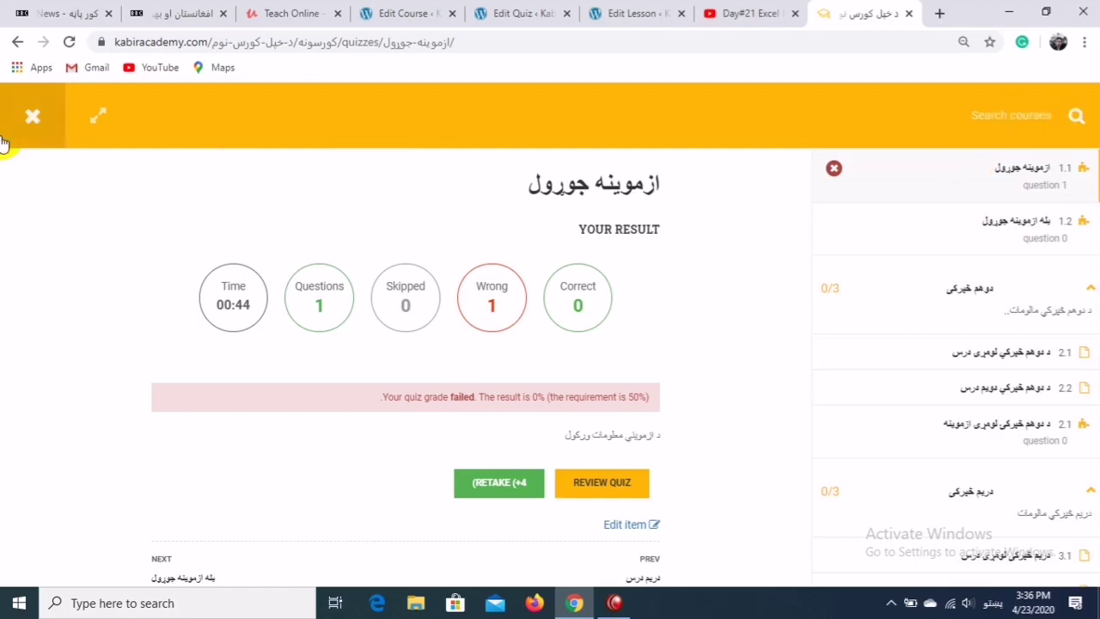
- Leave the quiz for the course page and review the lesson and quiz progress in the curriculum
left_click(34, 118)
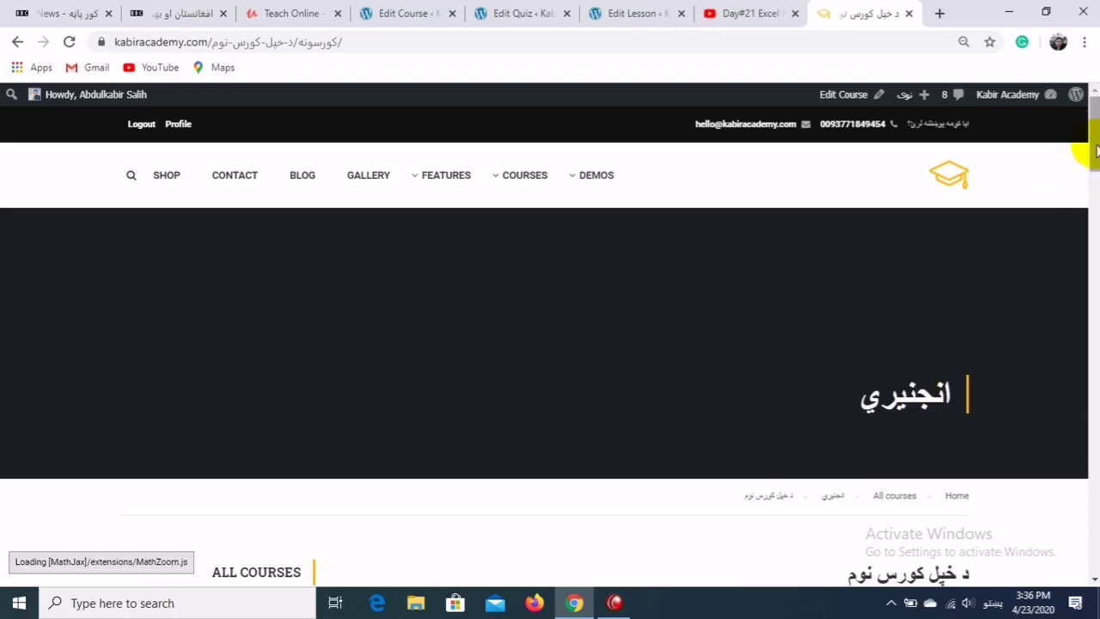
scroll(1096, 150, "down", 9)
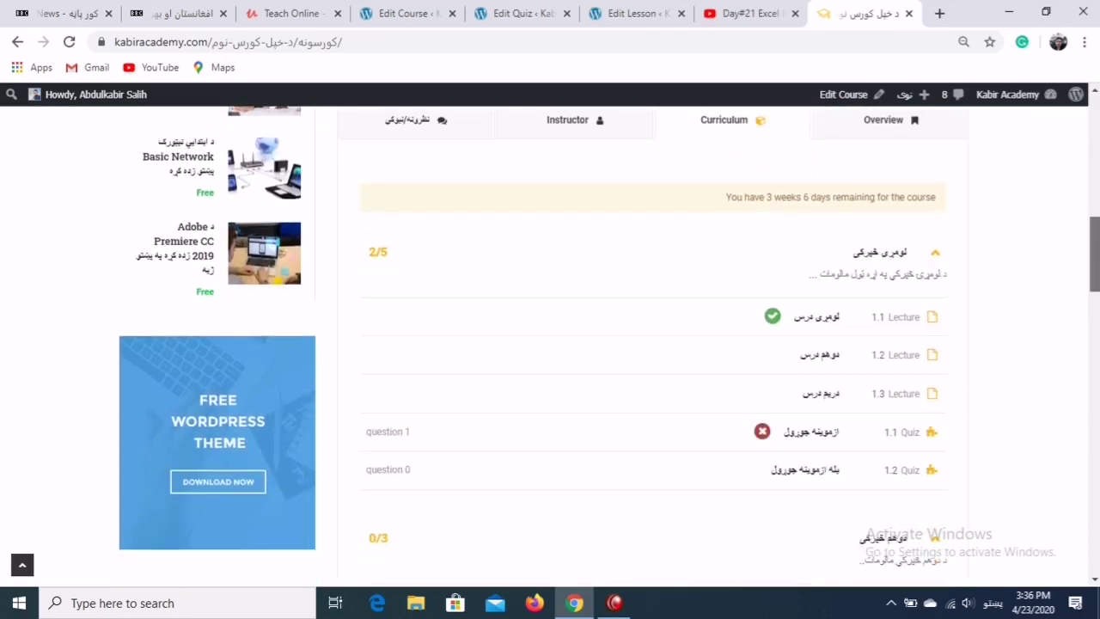
scroll(1080, 283, "down", 1)
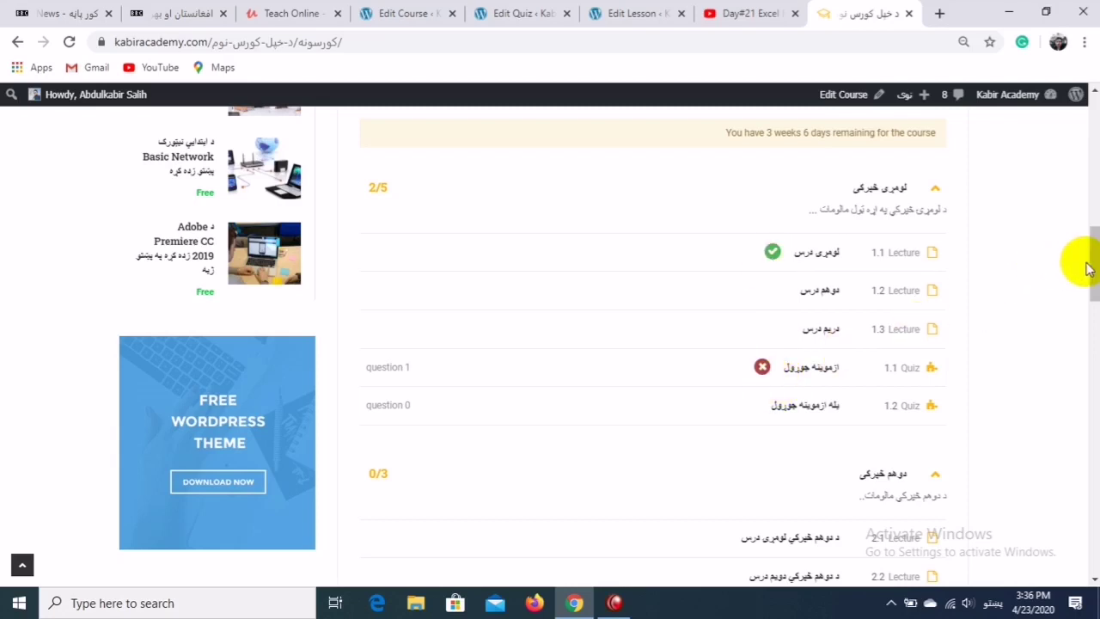
scroll(1097, 280, "down", 1)
left_click_drag(1097, 279, 1096, 341)
left_click(620, 604)
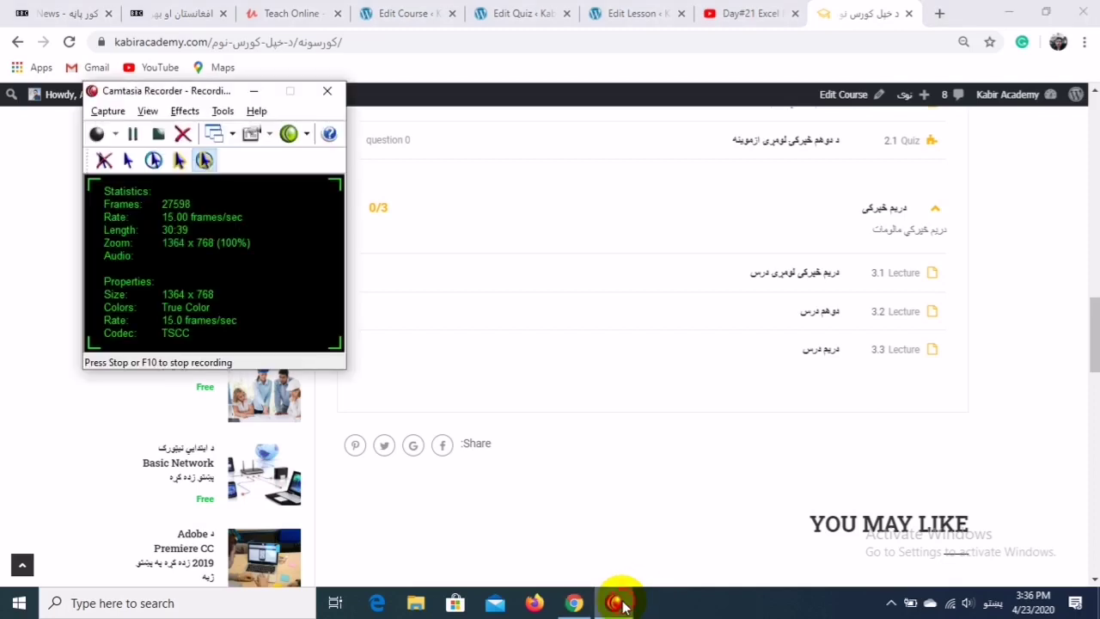